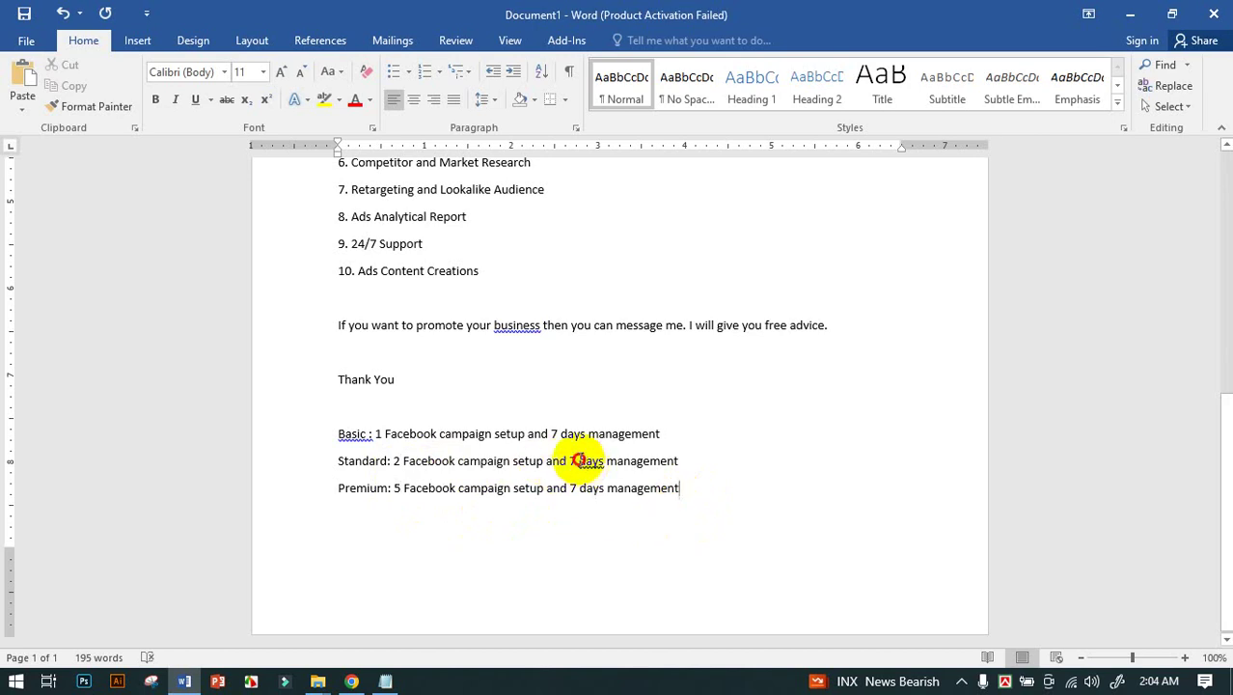
Change the management period to 15 days in the Standard package line and 30 days in the Premium line
{"action": "left_click", "coordinate": [576, 462]}
{"action": "key", "text": "BackSpace"}
{"action": "type", "text": "15"}
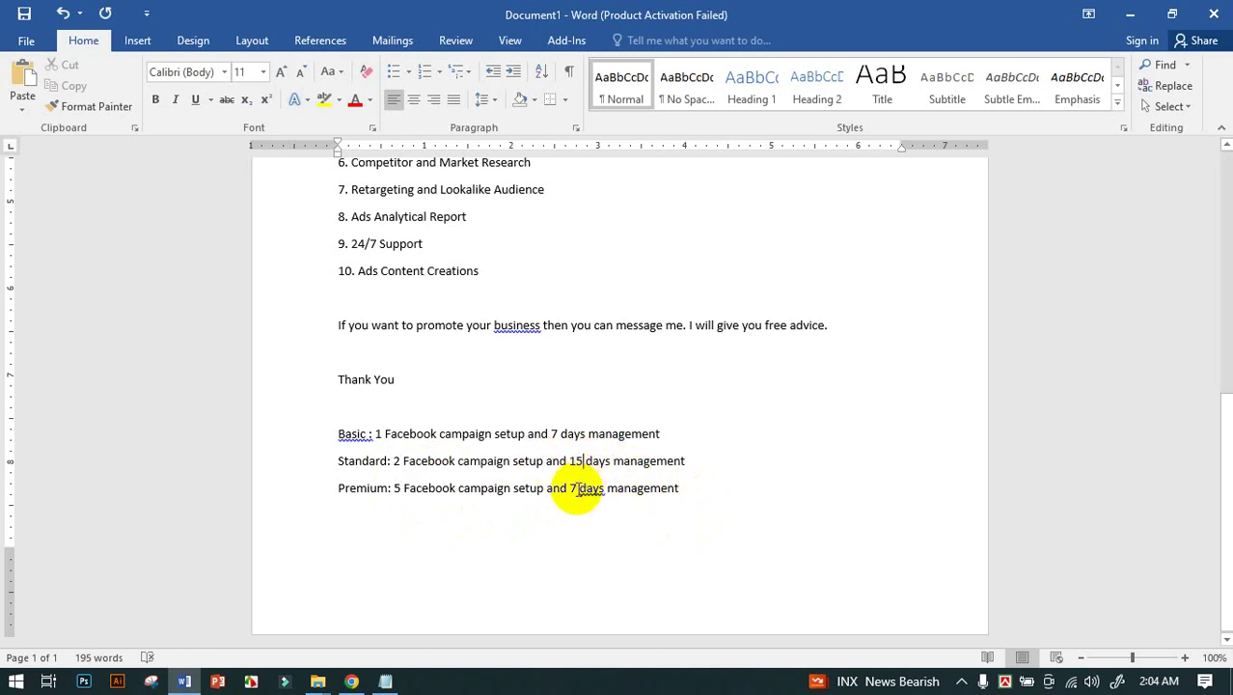
{"action": "left_click", "coordinate": [576, 488]}
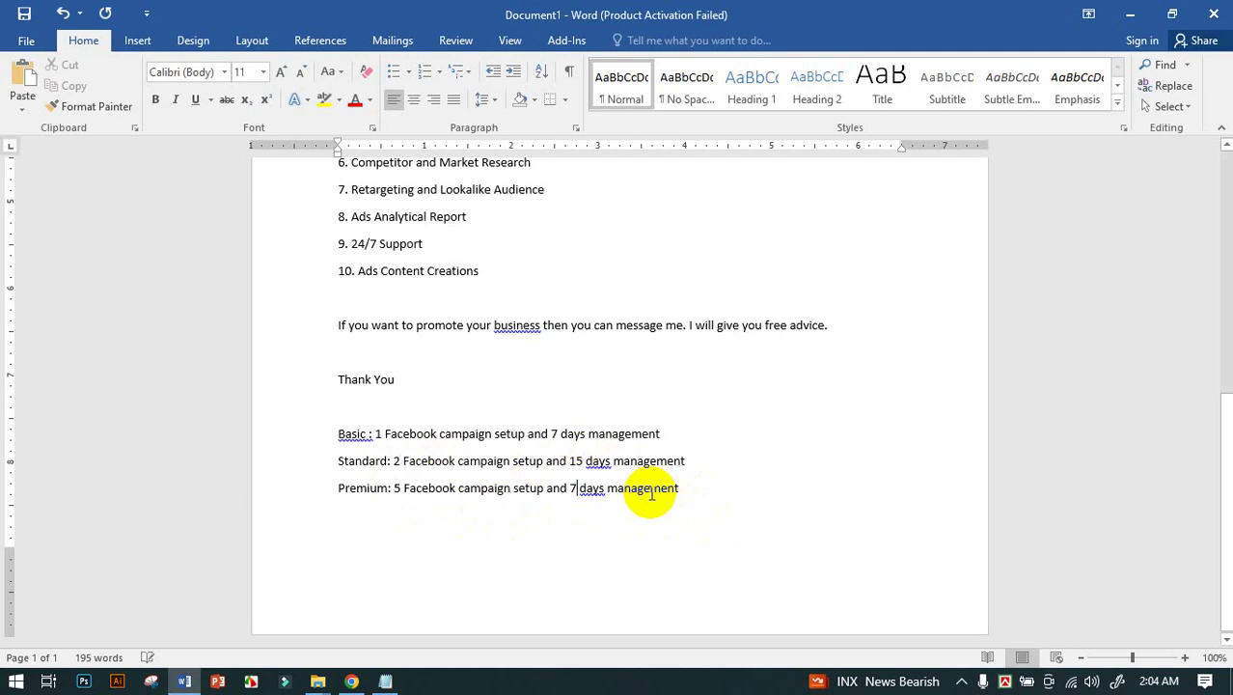
{"action": "key", "text": "BackSpace"}
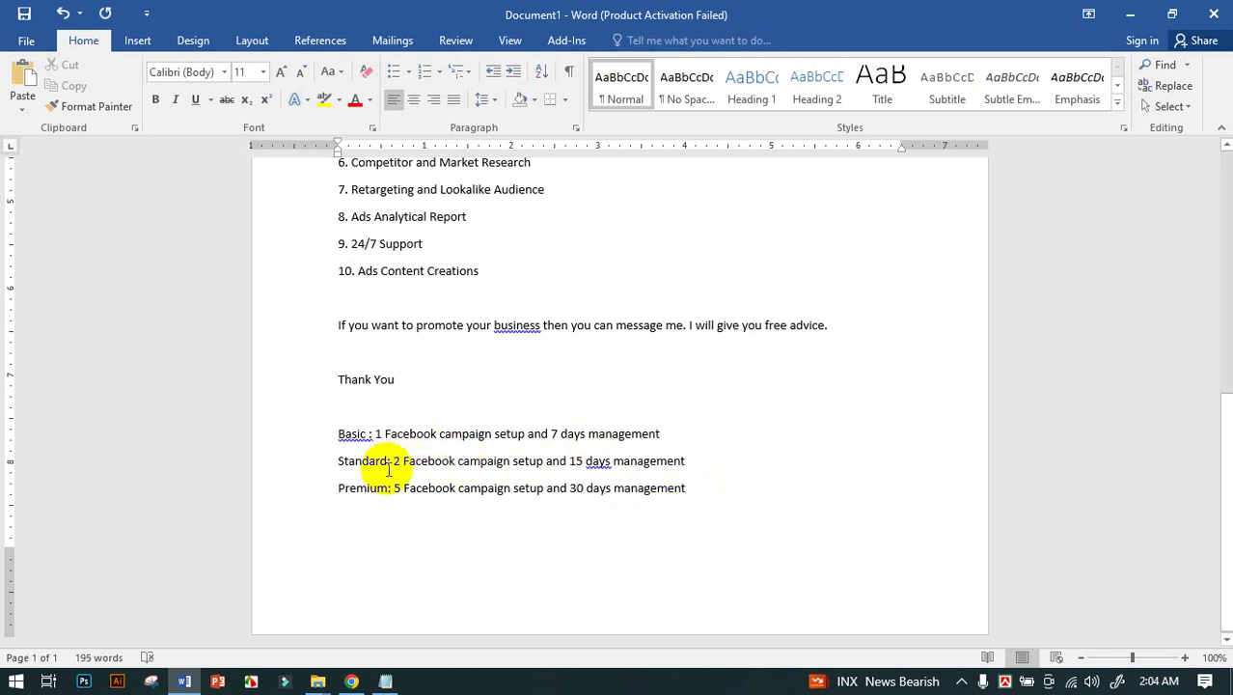
{"action": "scroll", "coordinate": [433, 408], "scroll_direction": "down", "scroll_amount": 1}
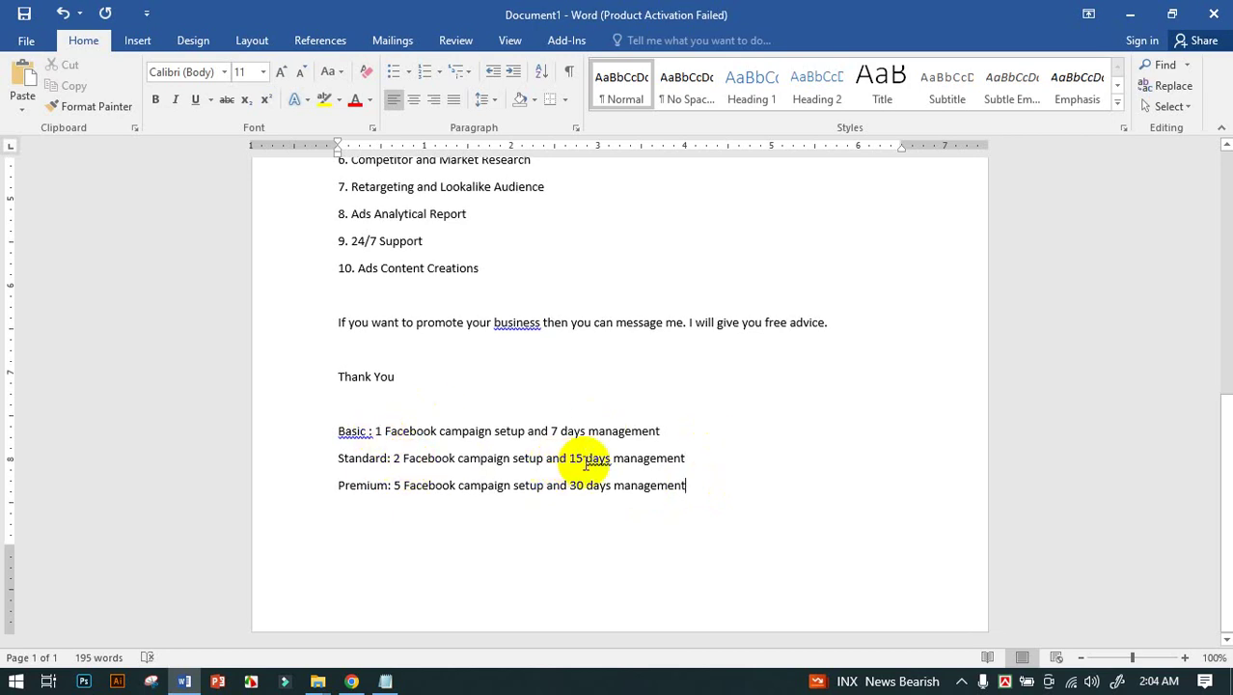
{"action": "scroll", "coordinate": [594, 427], "scroll_direction": "up", "scroll_amount": 6}
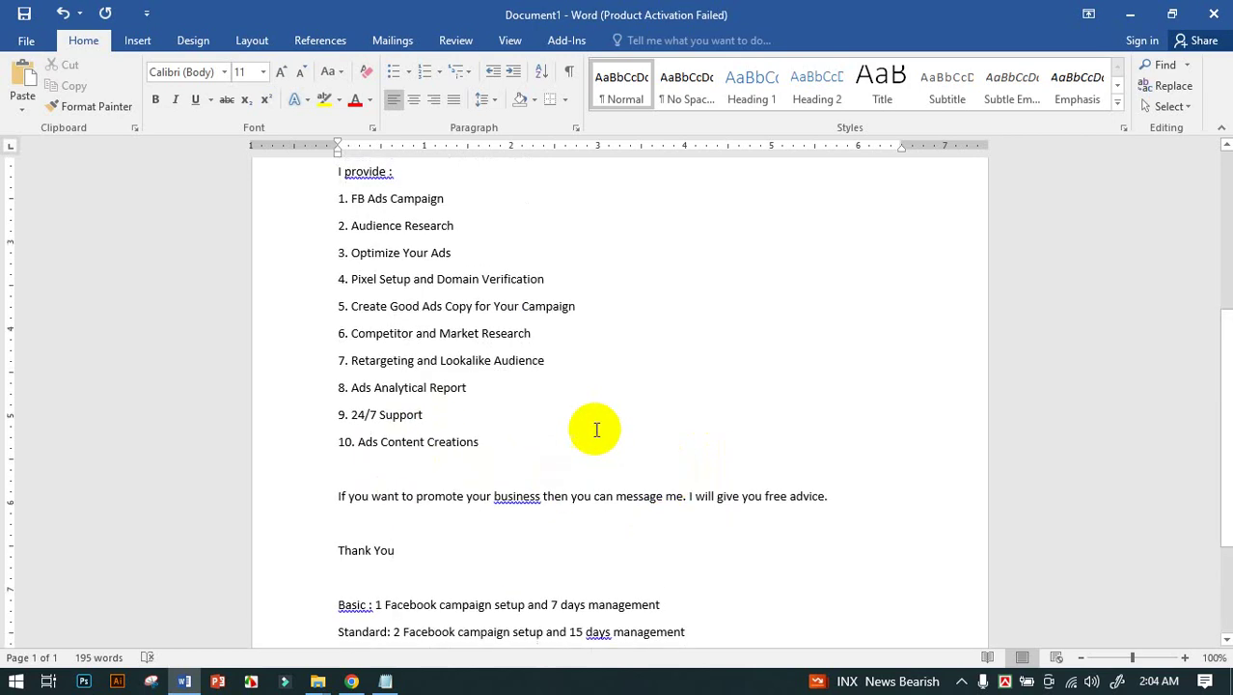
Save the document as Title.docx in the Faceboook Ads gig 1 folder, inside Digital Marketing Gigs on the Advertising Agency (E:) drive
{"action": "left_click", "coordinate": [26, 42]}
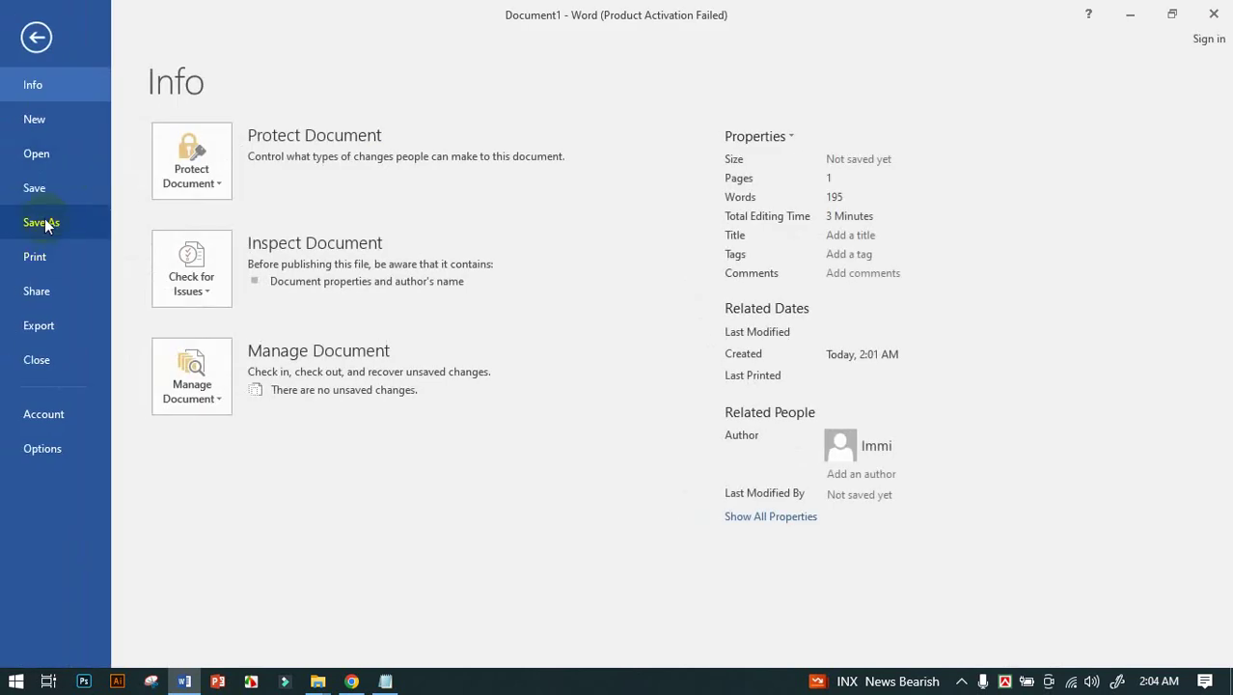
{"action": "left_click", "coordinate": [44, 223]}
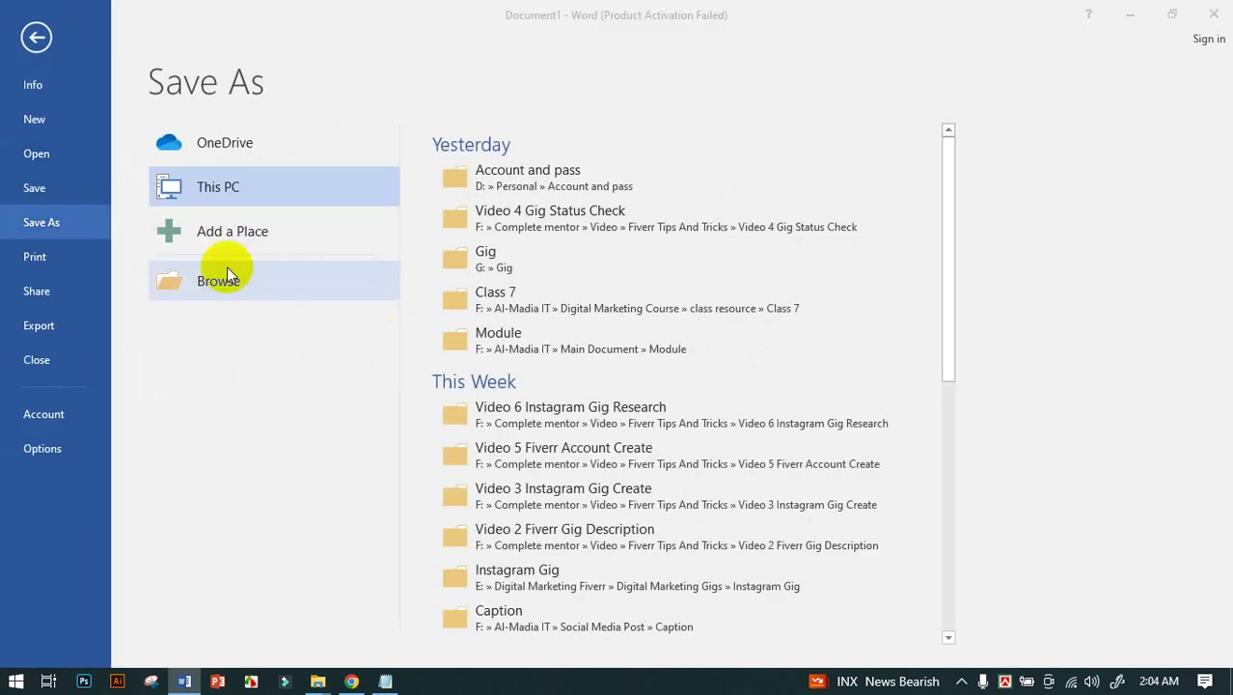
{"action": "left_click", "coordinate": [227, 270]}
{"action": "scroll", "coordinate": [345, 220], "scroll_direction": "down", "scroll_amount": 3}
{"action": "scroll", "coordinate": [58, 164], "scroll_direction": "up", "scroll_amount": 1}
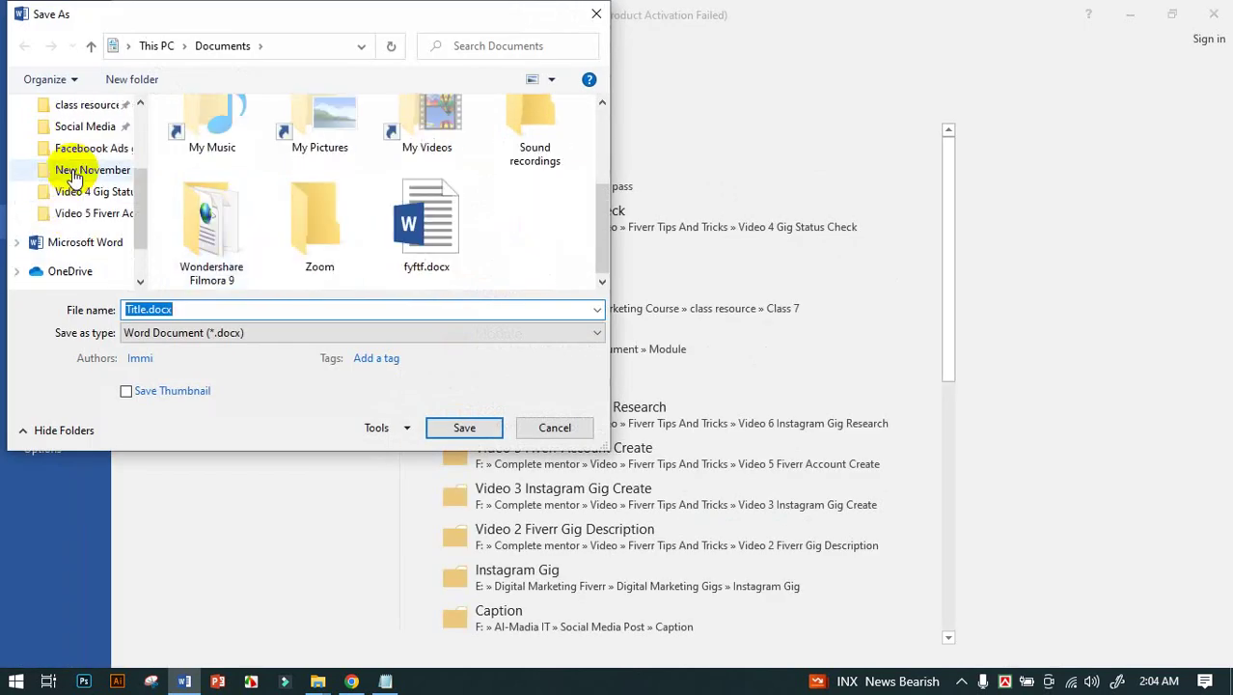
{"action": "scroll", "coordinate": [73, 177], "scroll_direction": "down", "scroll_amount": 2}
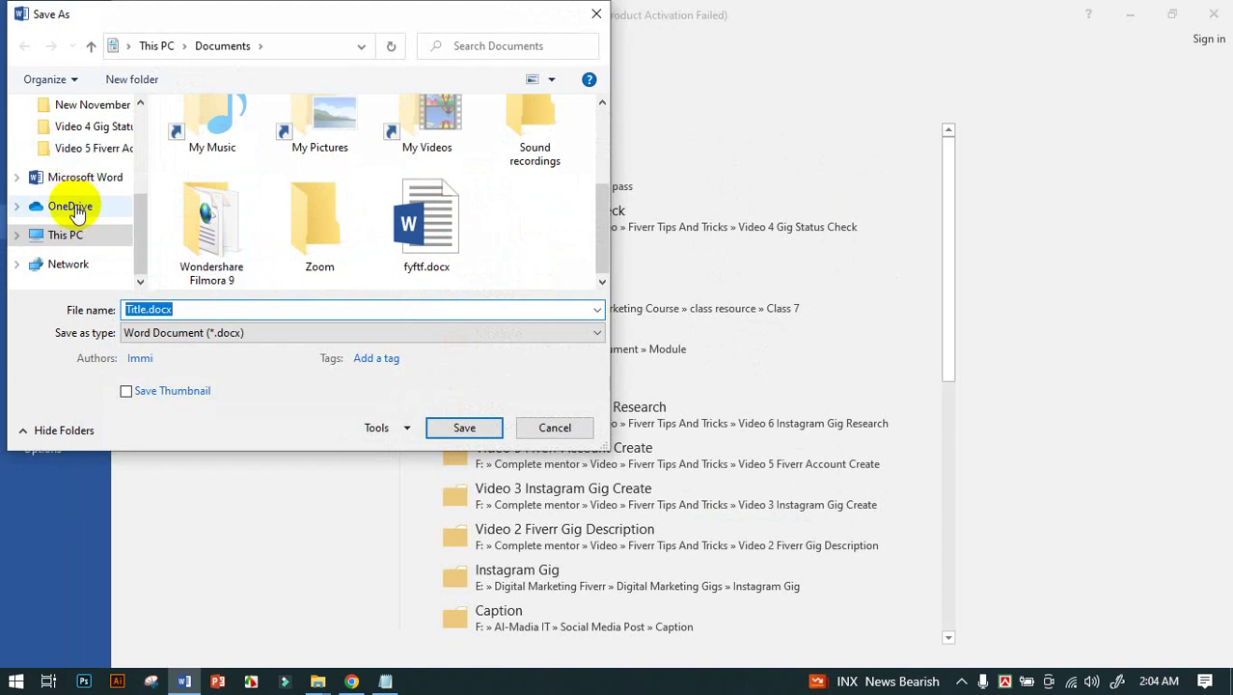
{"action": "left_click", "coordinate": [70, 237]}
{"action": "scroll", "coordinate": [270, 207], "scroll_direction": "down", "scroll_amount": 5}
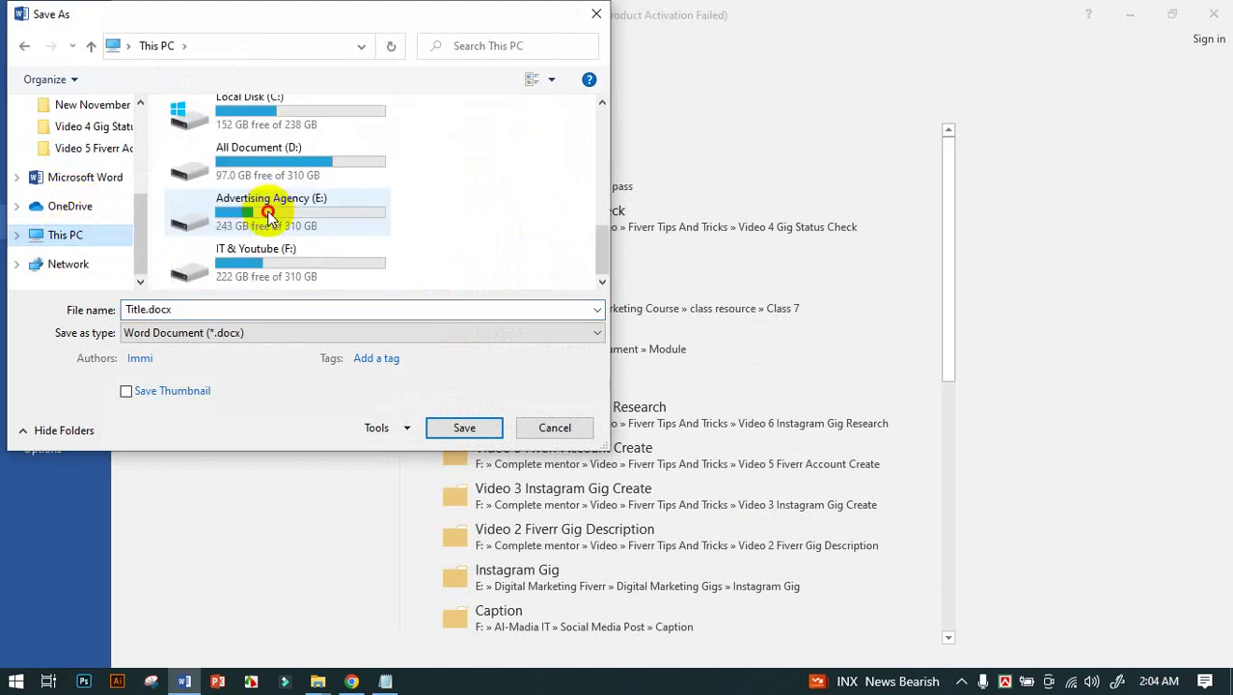
{"action": "double_click", "coordinate": [268, 214]}
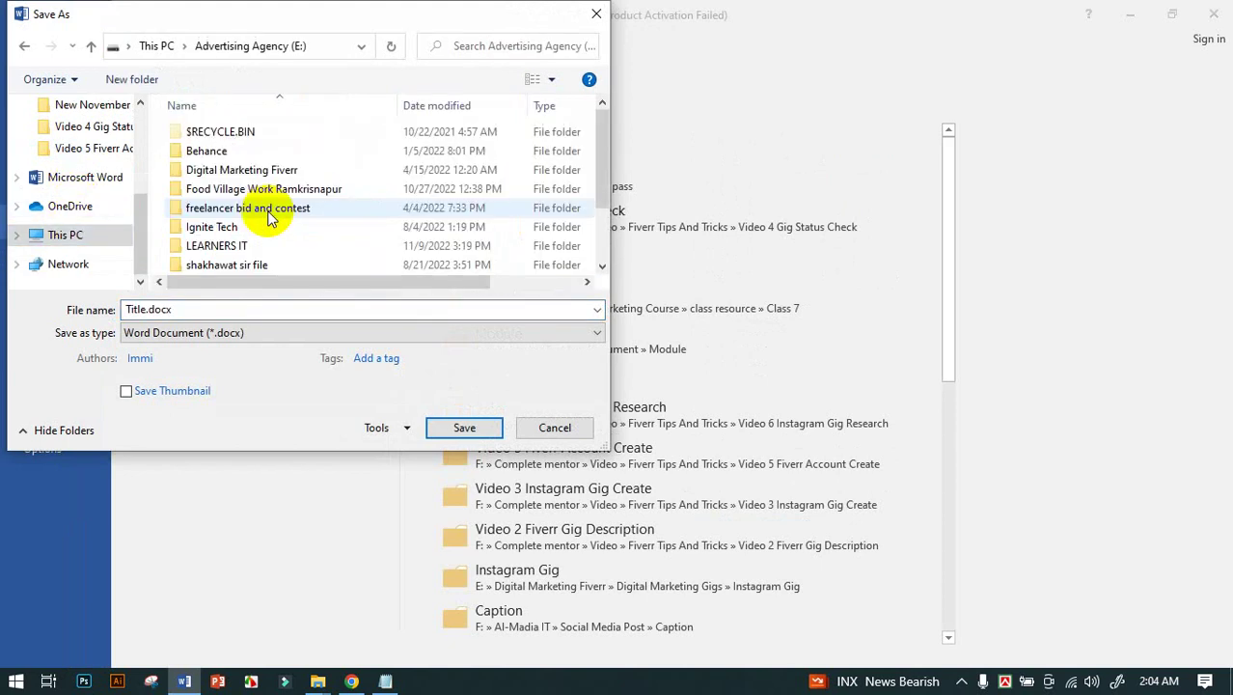
{"action": "double_click", "coordinate": [216, 170]}
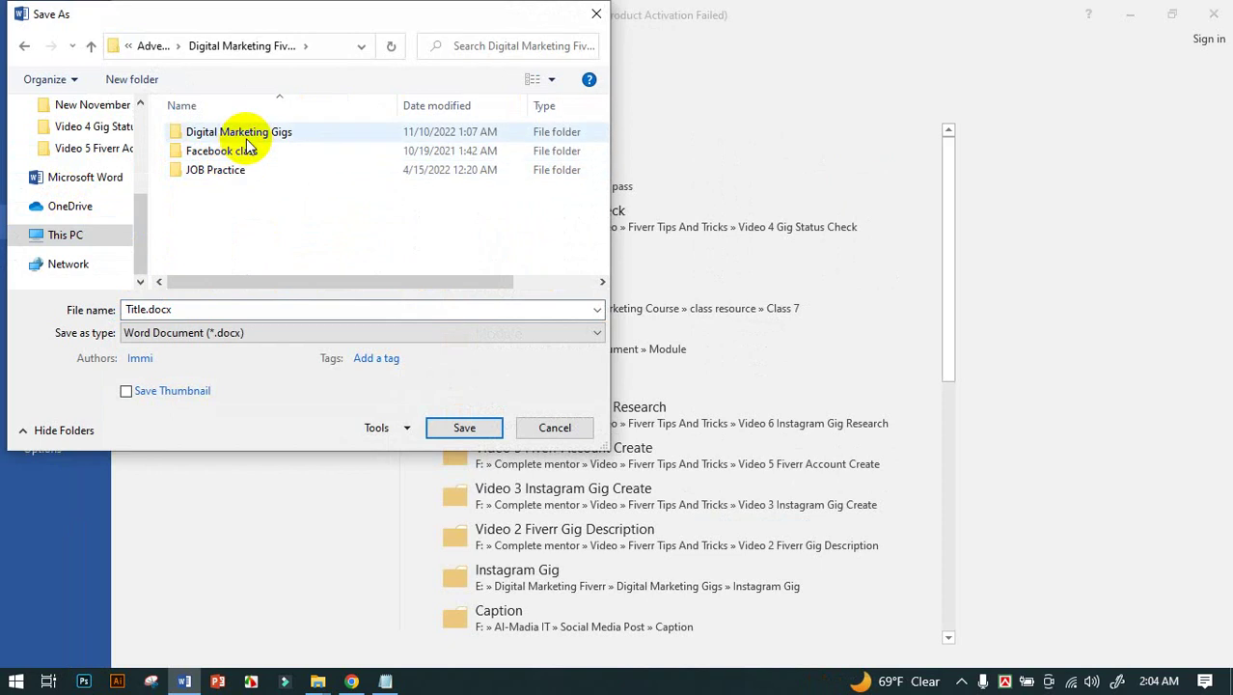
{"action": "double_click", "coordinate": [245, 133]}
{"action": "double_click", "coordinate": [245, 206]}
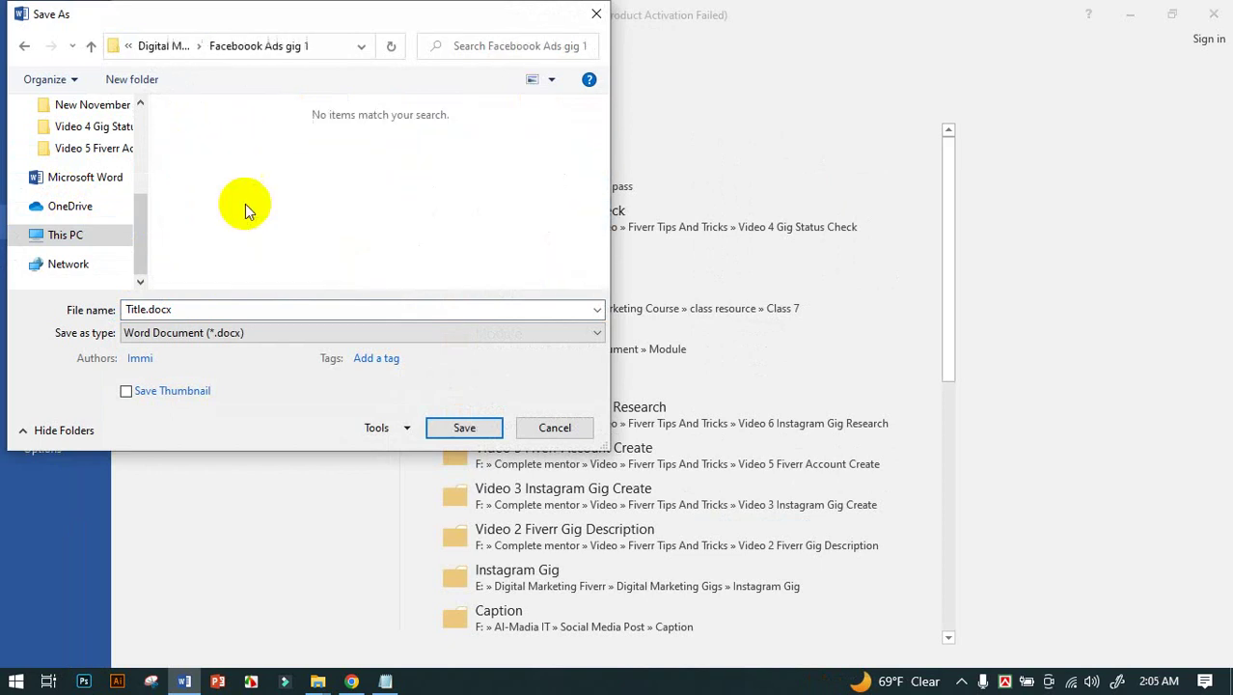
{"action": "left_click", "coordinate": [434, 432]}
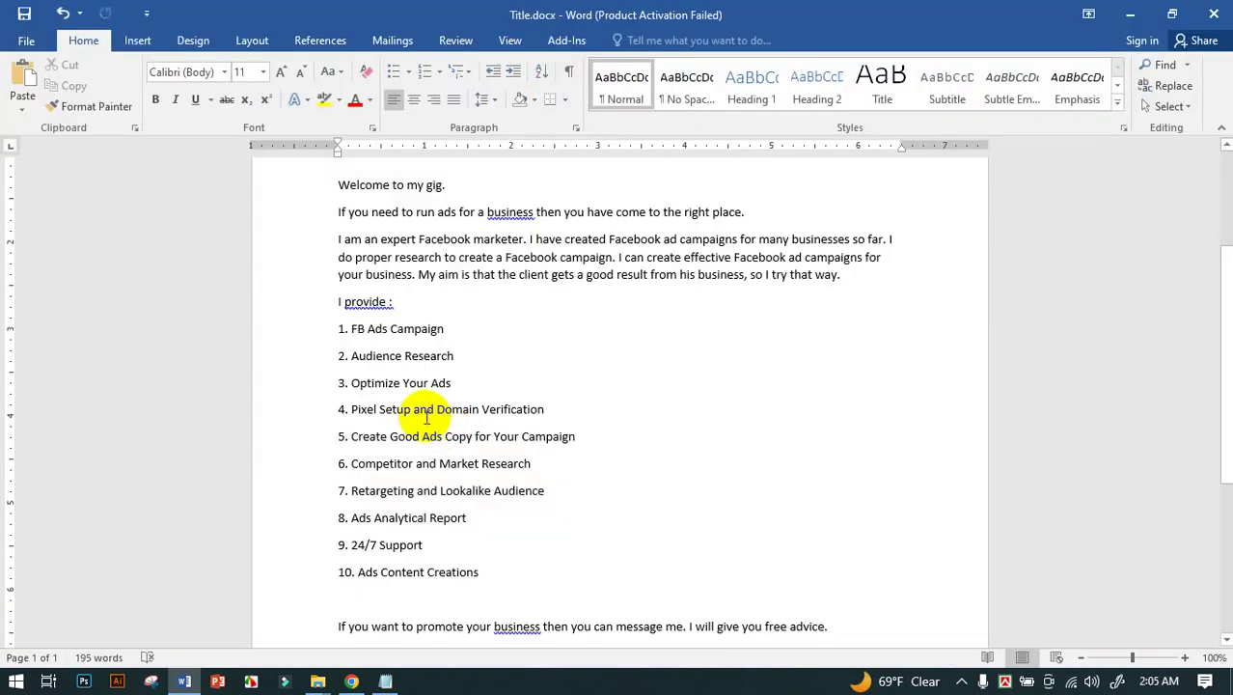
{"action": "scroll", "coordinate": [426, 416], "scroll_direction": "up", "scroll_amount": 5}
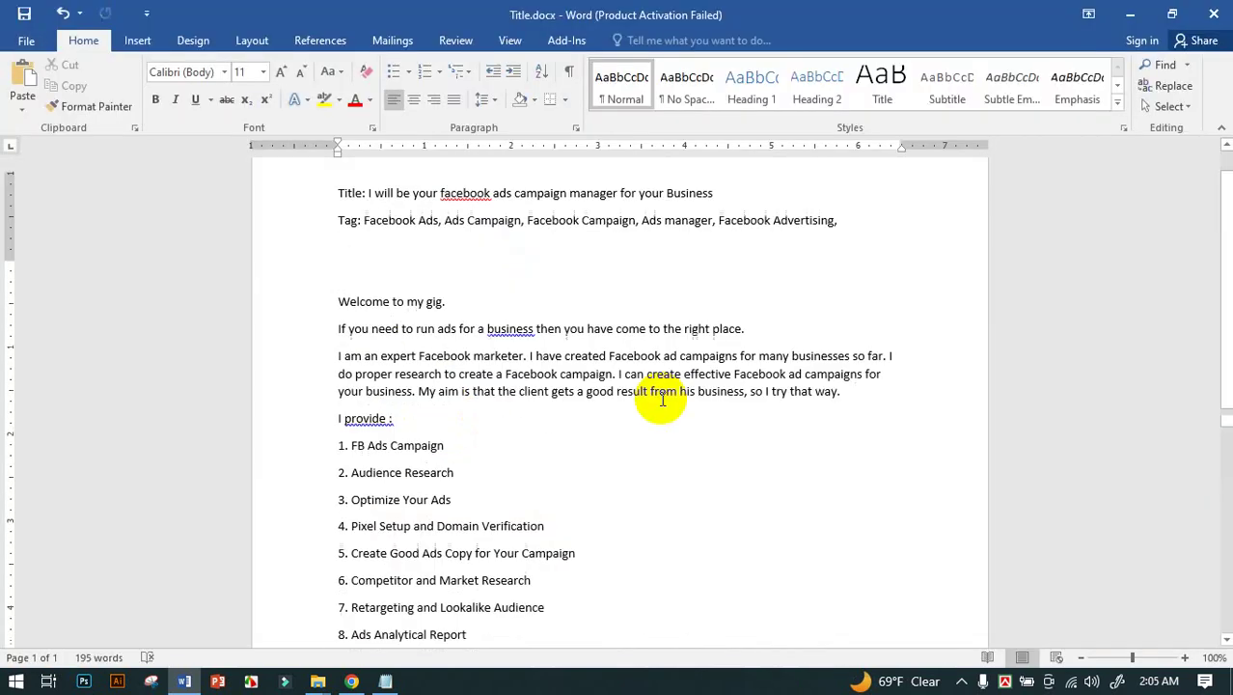
Switch to Chrome, close the Google Translate page and open the account's own profile from the Fiverr search results page
{"action": "left_click", "coordinate": [352, 681]}
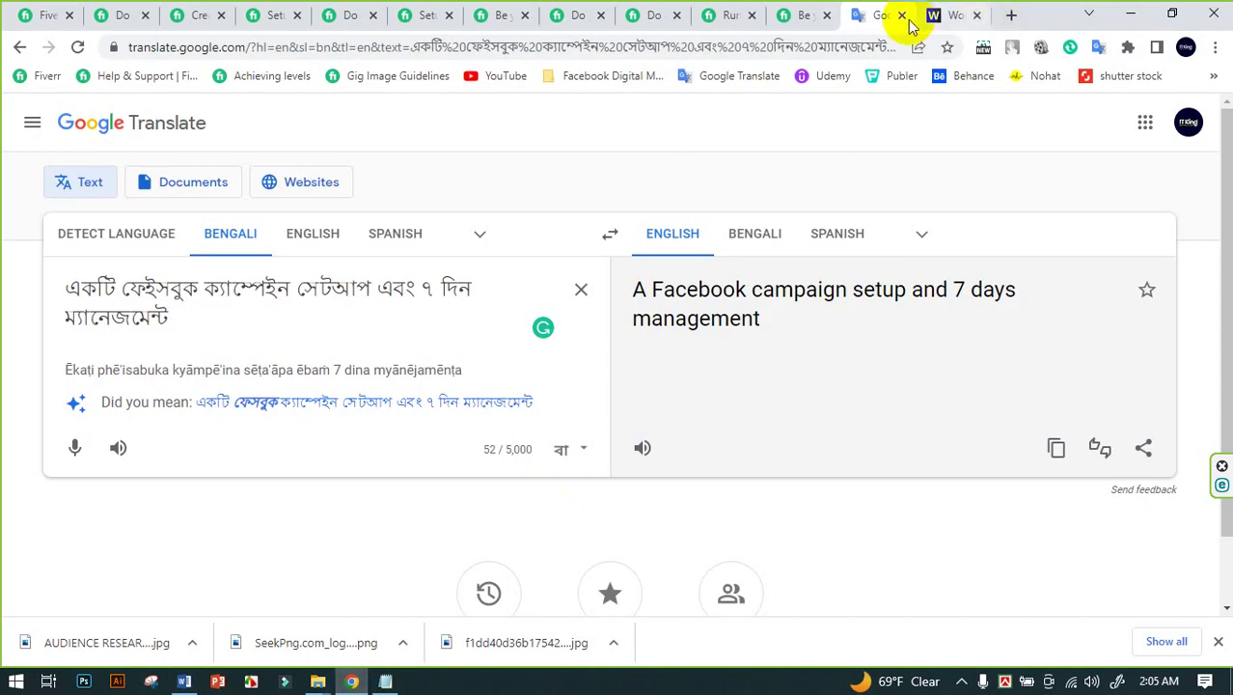
{"action": "left_click", "coordinate": [958, 15]}
{"action": "left_click", "coordinate": [44, 15]}
{"action": "scroll", "coordinate": [1015, 150], "scroll_direction": "down", "scroll_amount": 10}
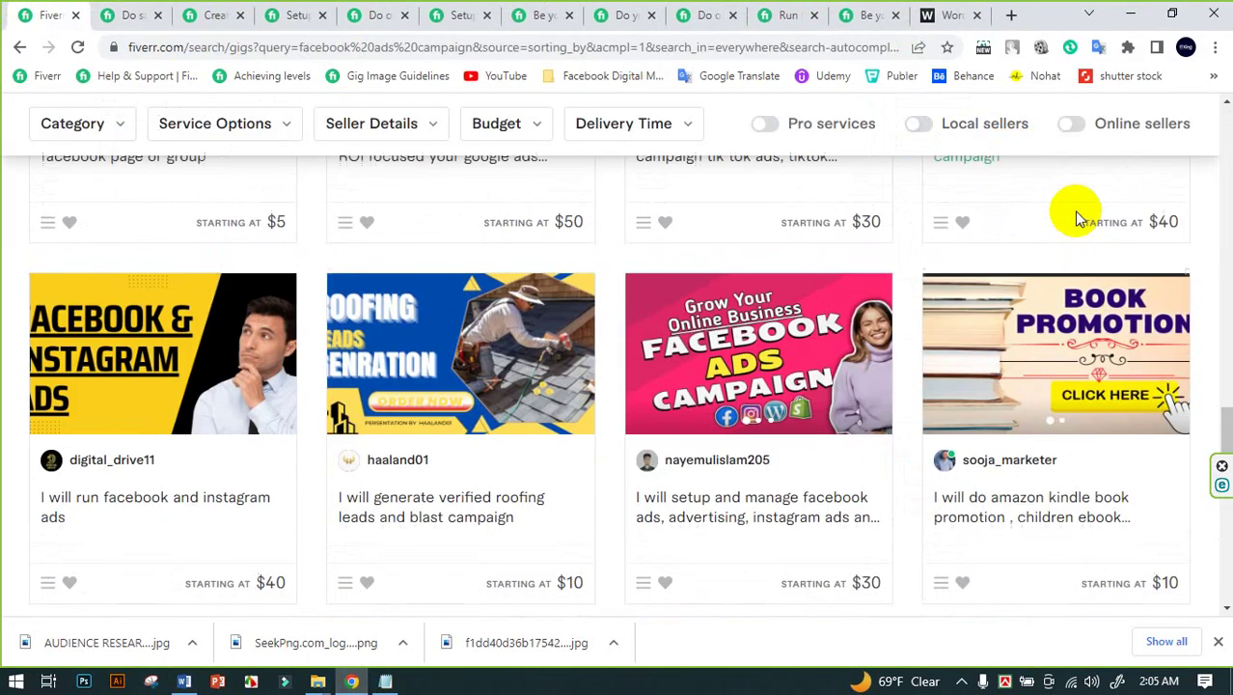
{"action": "scroll", "coordinate": [1082, 208], "scroll_direction": "down", "scroll_amount": 15}
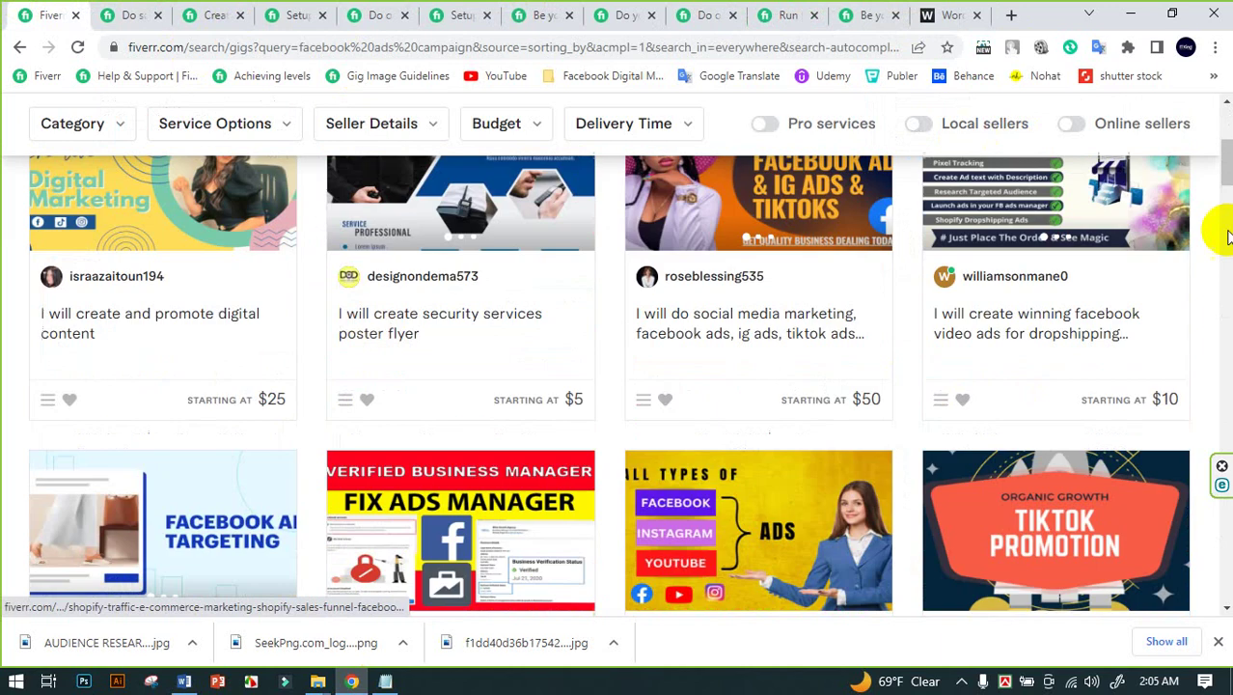
{"action": "scroll", "coordinate": [1229, 237], "scroll_direction": "up", "scroll_amount": 20}
{"action": "left_click", "coordinate": [1104, 129]}
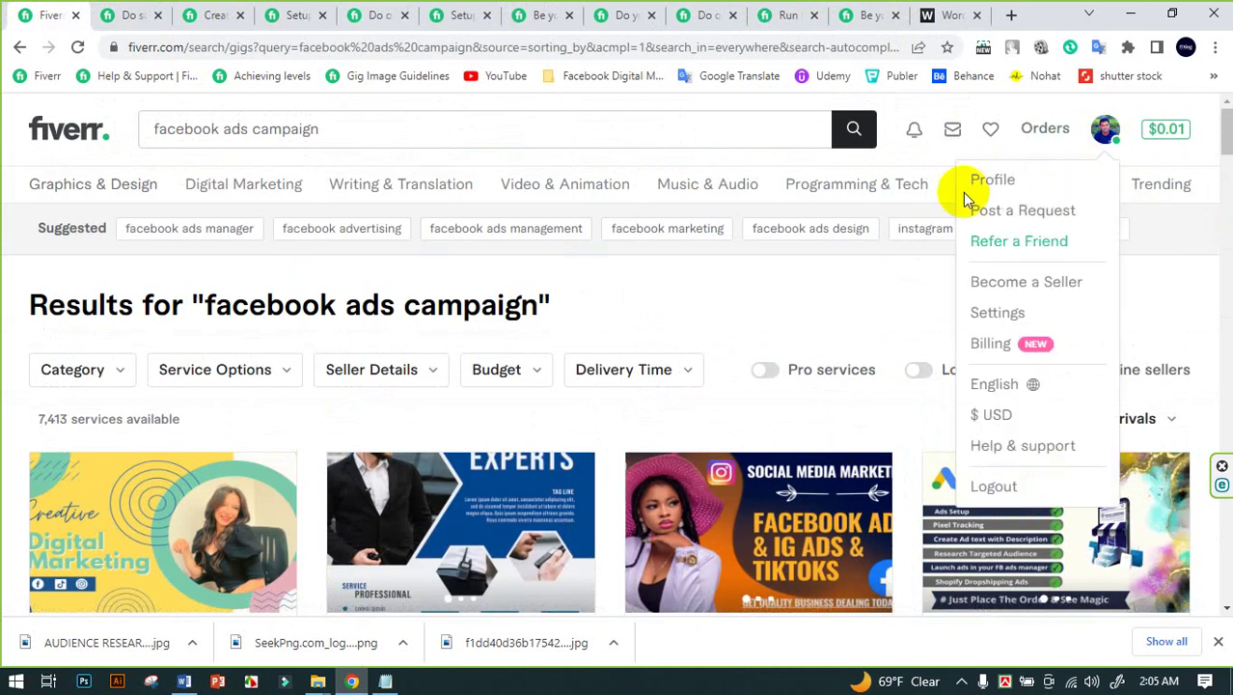
{"action": "left_click", "coordinate": [986, 186]}
Close all the competitor gig pages, keeping only the Fiverr profile and WordCounter open
{"action": "left_click", "coordinate": [135, 14]}
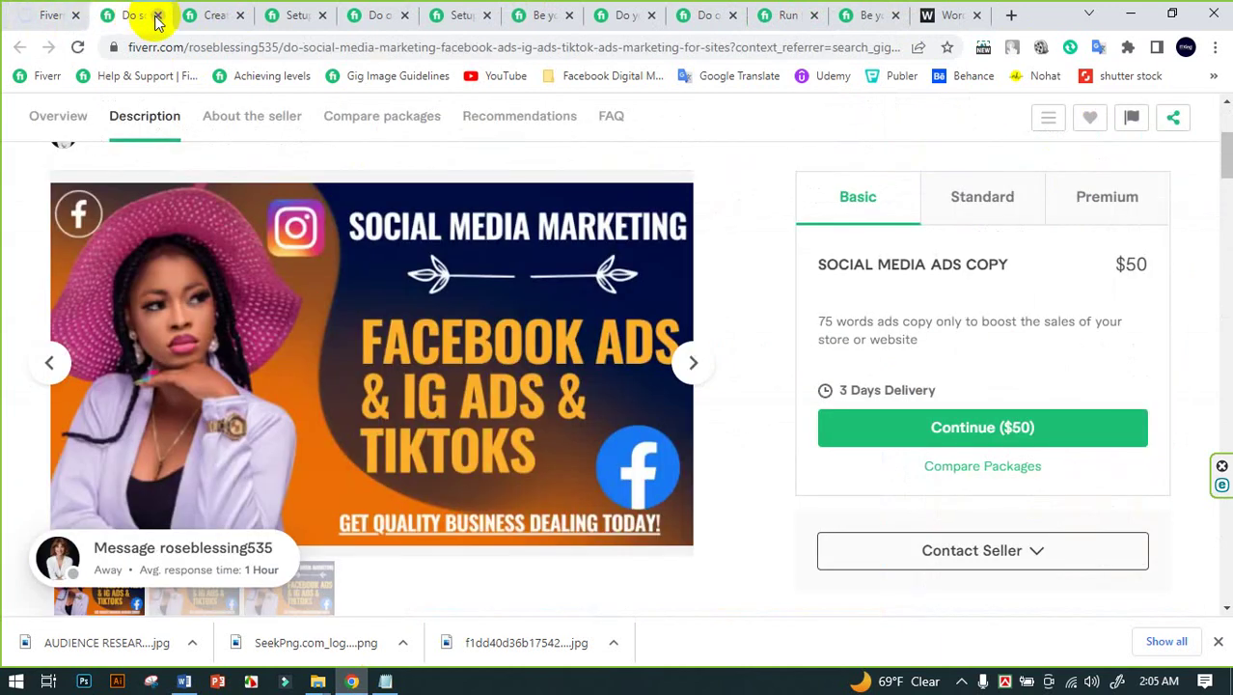
{"action": "left_click", "coordinate": [157, 15]}
{"action": "left_click", "coordinate": [157, 15]}
{"action": "left_click", "coordinate": [157, 15]}
{"action": "left_click", "coordinate": [157, 16]}
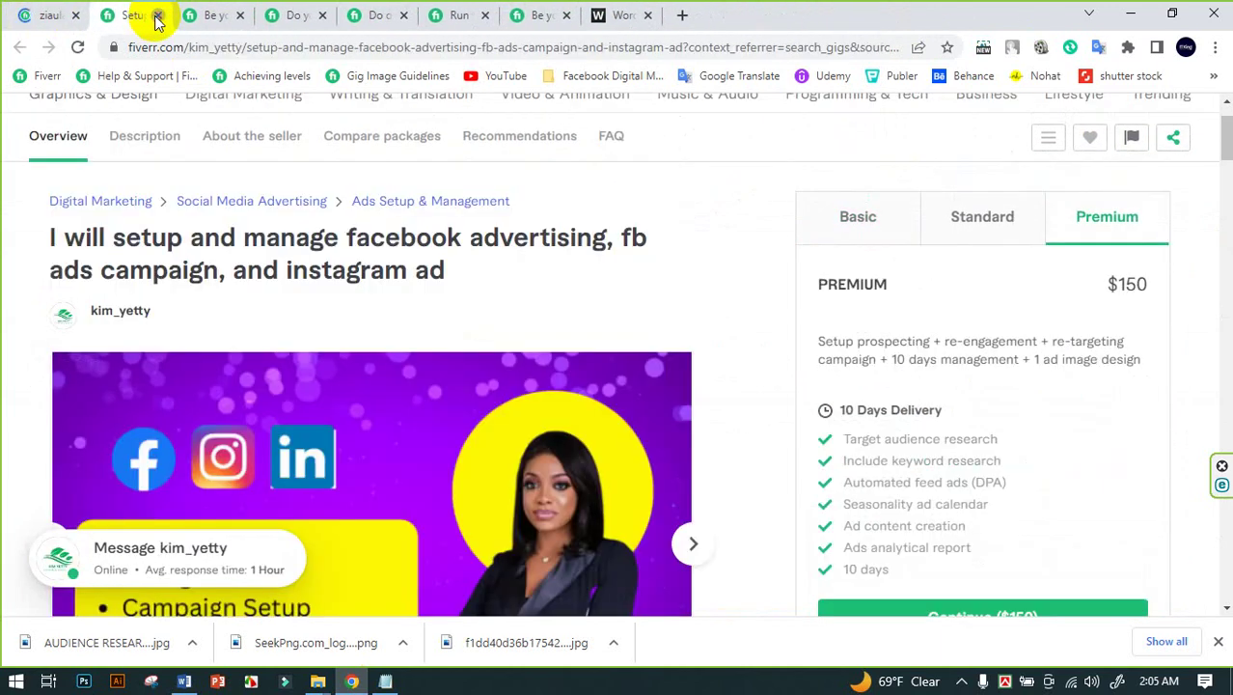
{"action": "left_click", "coordinate": [157, 16]}
{"action": "left_click", "coordinate": [158, 15]}
{"action": "left_click", "coordinate": [158, 16]}
{"action": "left_click", "coordinate": [157, 16]}
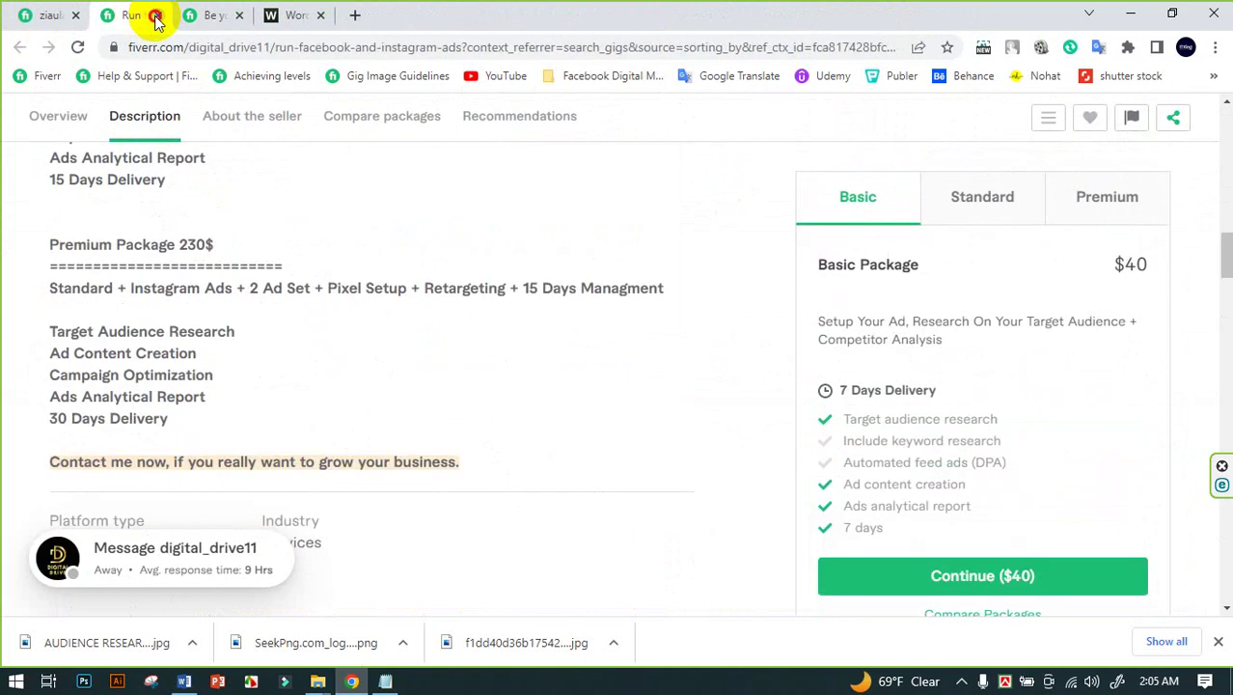
{"action": "left_click", "coordinate": [157, 15]}
{"action": "left_click", "coordinate": [157, 16]}
{"action": "left_click", "coordinate": [49, 15]}
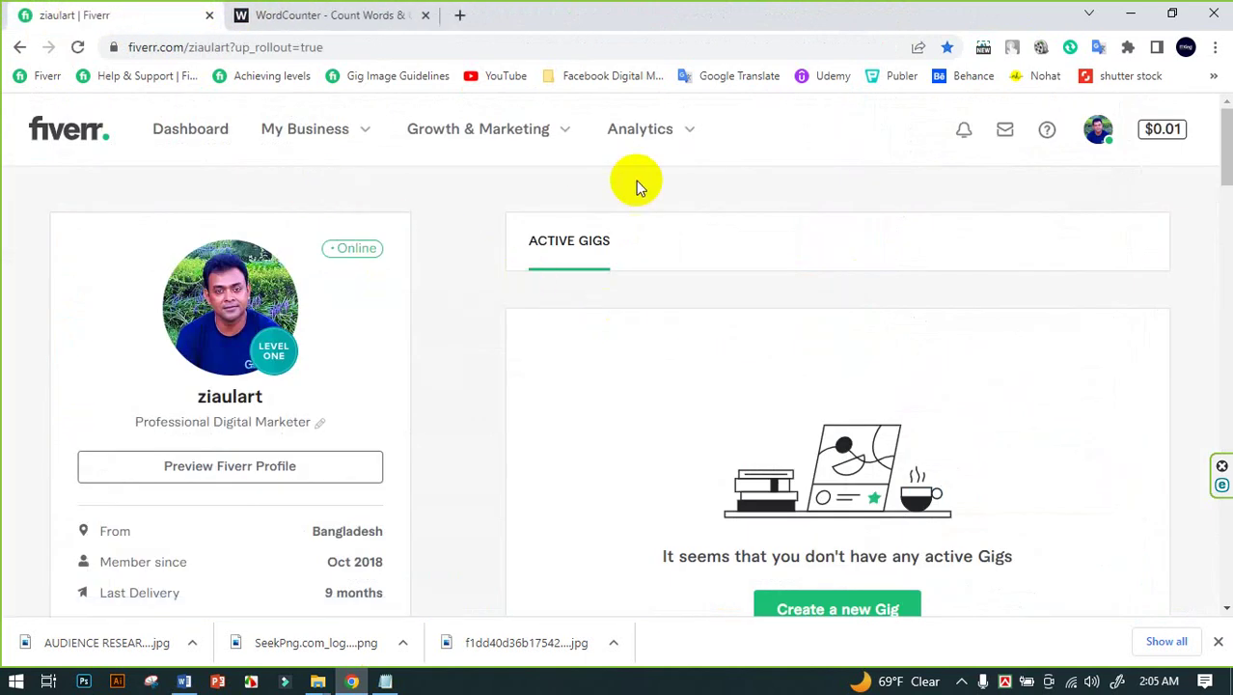
Start creating a new gig from the empty Active Gigs section of the Fiverr profile
{"action": "scroll", "coordinate": [590, 323], "scroll_direction": "down", "scroll_amount": 4}
{"action": "scroll", "coordinate": [551, 327], "scroll_direction": "up", "scroll_amount": 4}
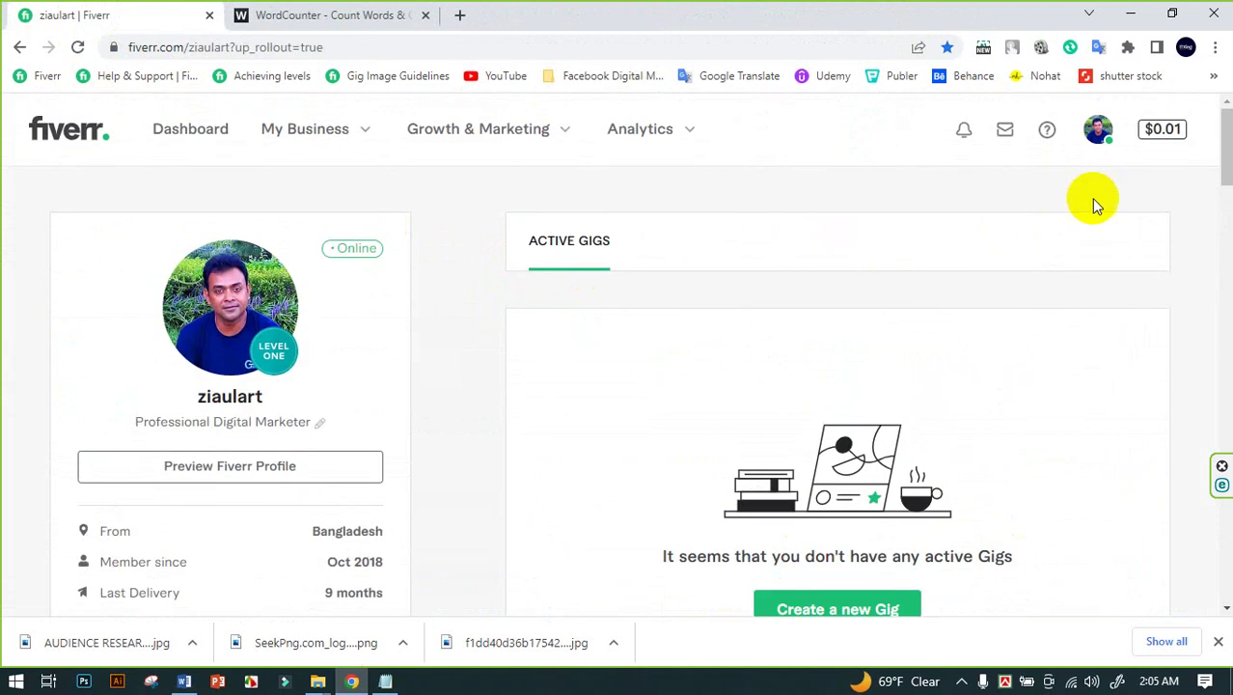
{"action": "scroll", "coordinate": [931, 302], "scroll_direction": "down", "scroll_amount": 3}
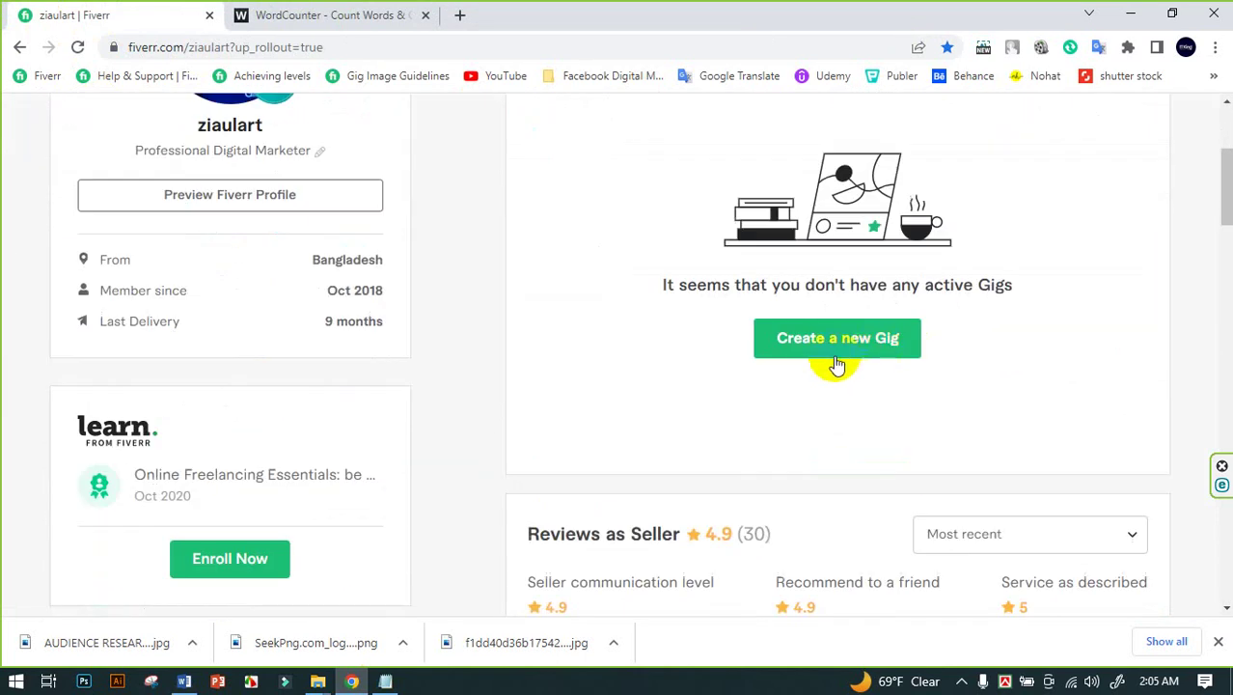
{"action": "left_click", "coordinate": [840, 348]}
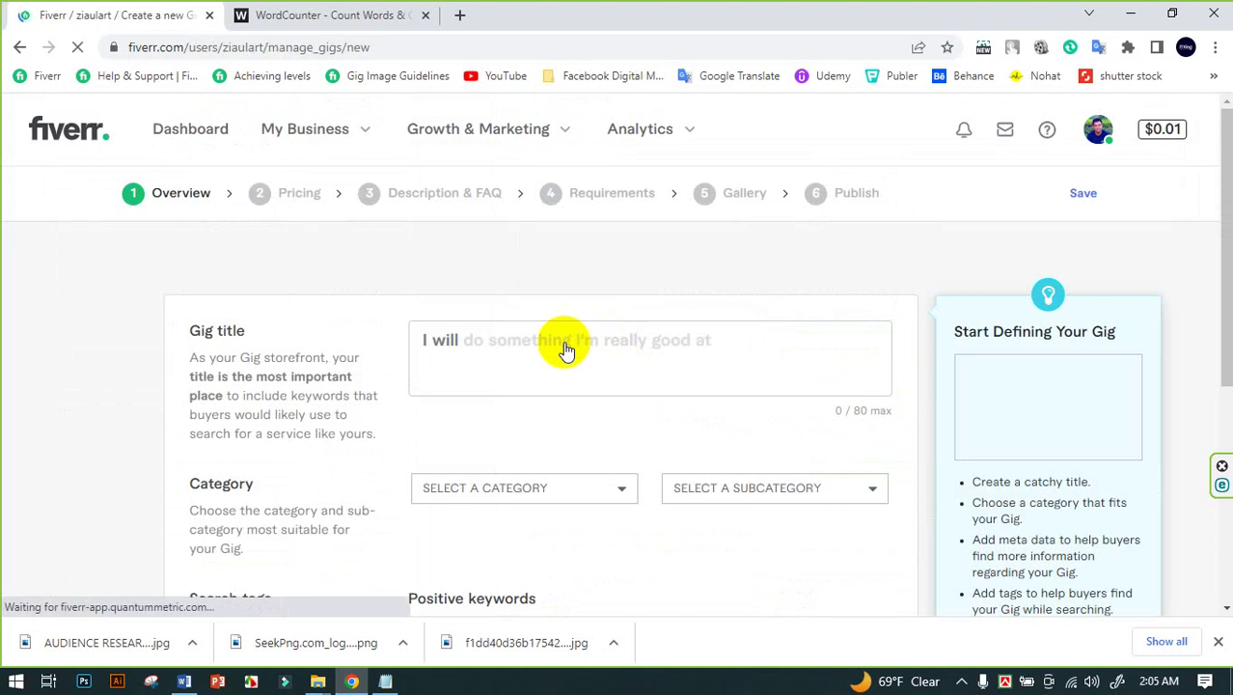
Switch to Title.txt in Notepad and copy the title text "be your facebook ads campaign manager for your Business"
{"action": "left_click", "coordinate": [482, 334]}
{"action": "left_click", "coordinate": [385, 681]}
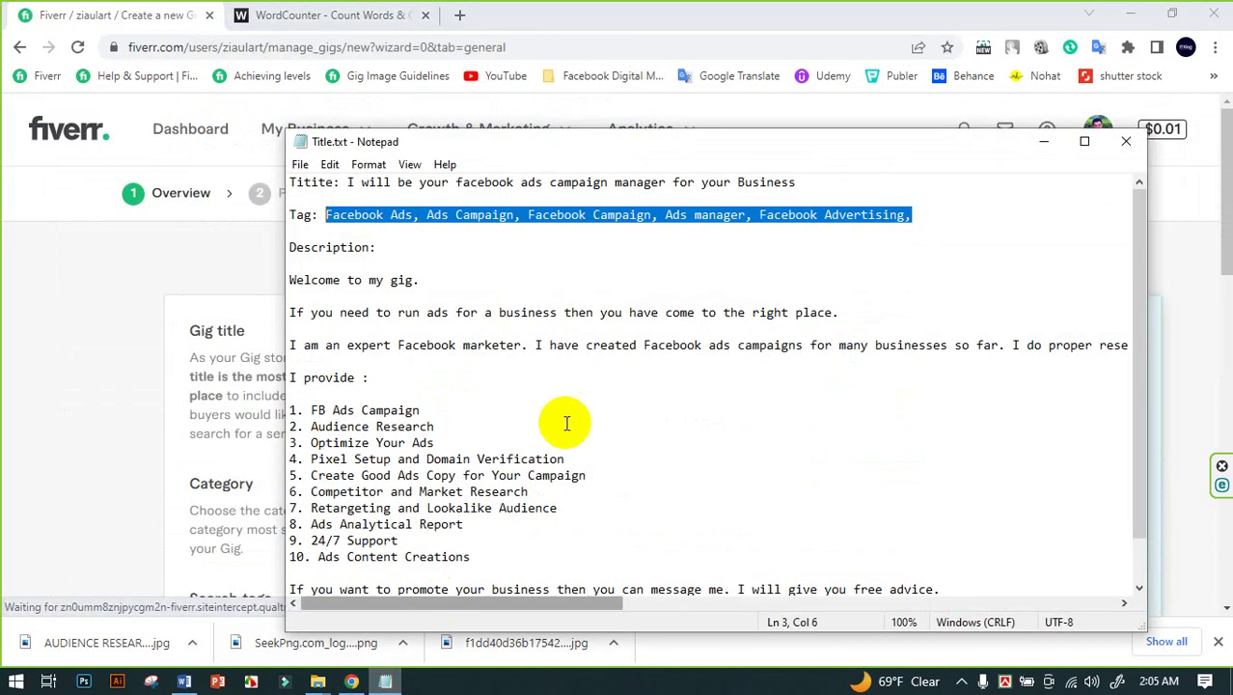
{"action": "left_click_drag", "start_coordinate": [797, 183], "coordinate": [399, 188]}
{"action": "key", "text": "ctrl+c"}
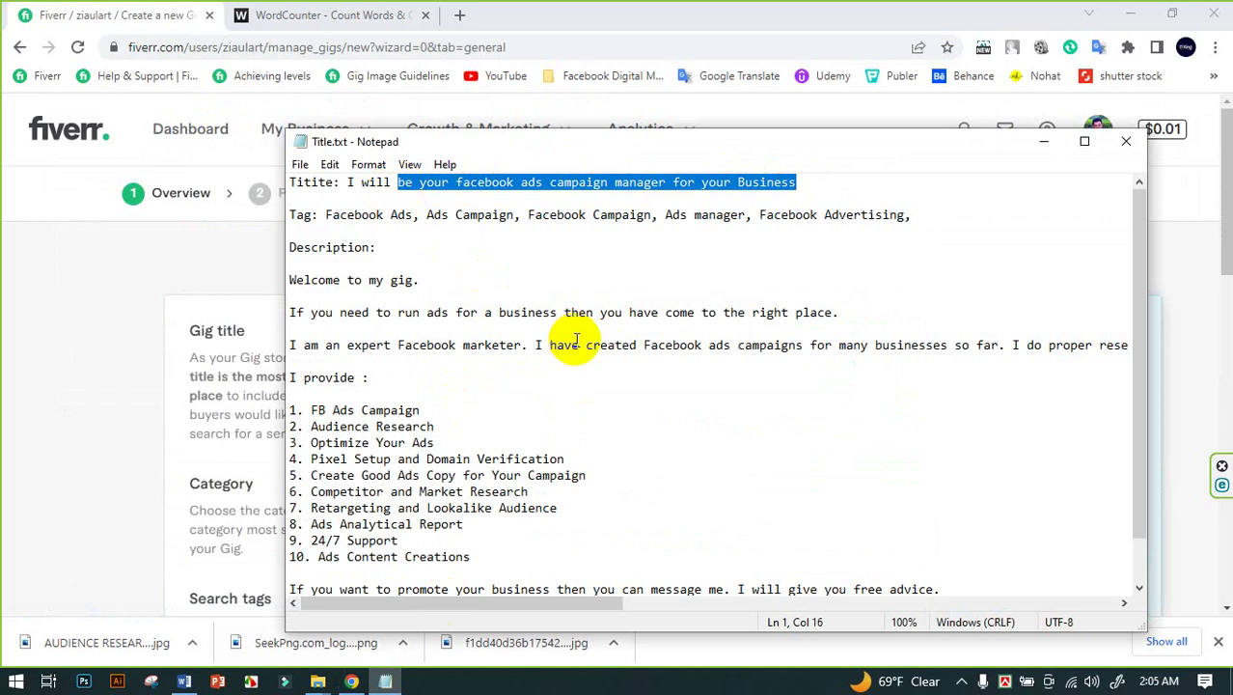
Replace the text in WordCounter with the copied title and correct the spelling of "facebook" to "Facebook"
{"action": "left_click", "coordinate": [378, 17]}
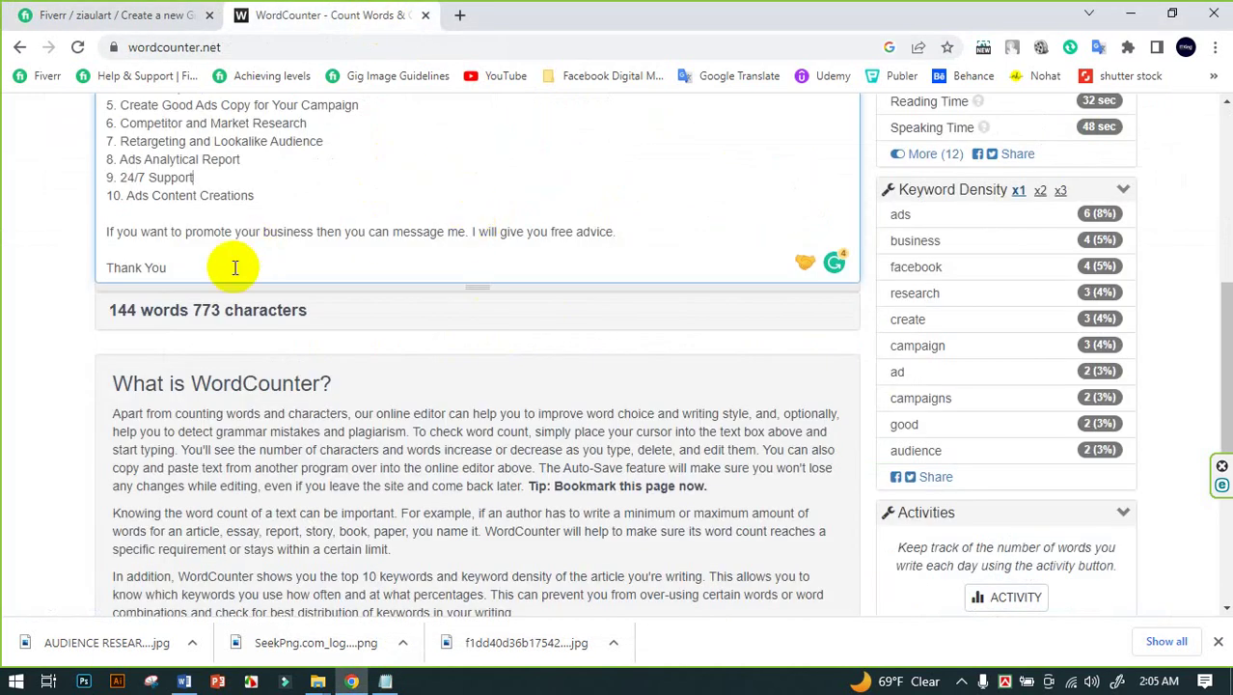
{"action": "left_click_drag", "start_coordinate": [235, 267], "coordinate": [70, 294]}
{"action": "key", "text": "ctrl+v"}
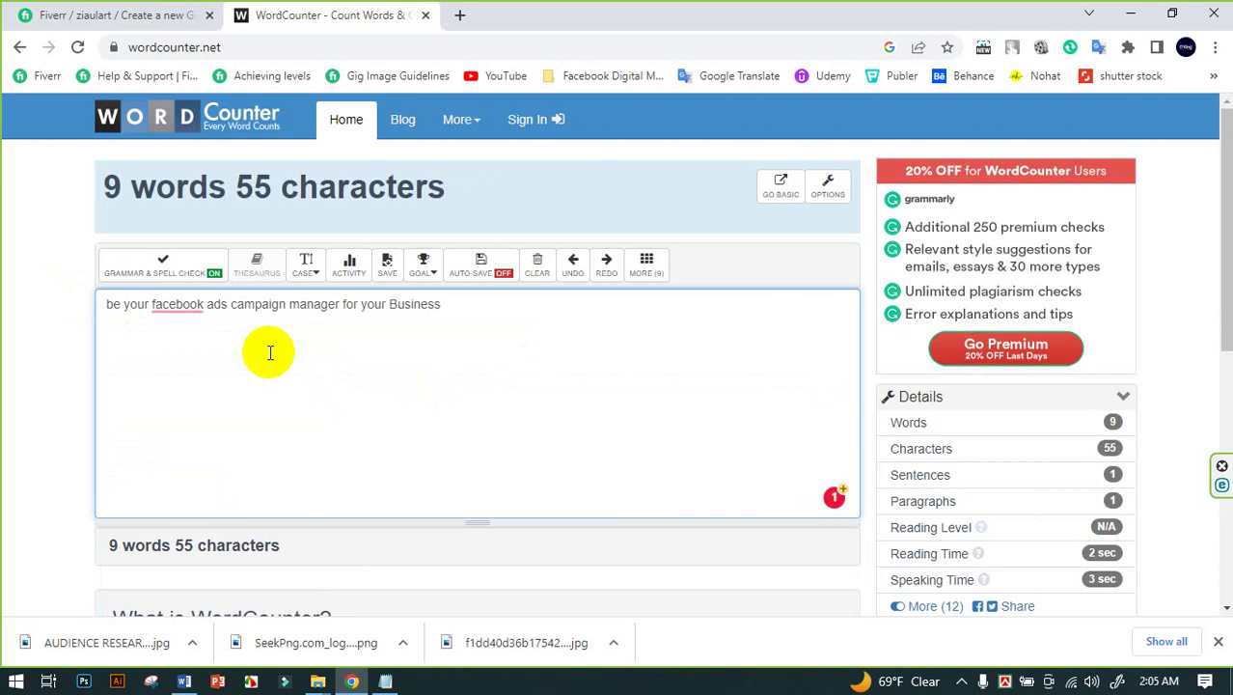
{"action": "mouse_move", "coordinate": [165, 309]}
{"action": "left_click", "coordinate": [178, 352]}
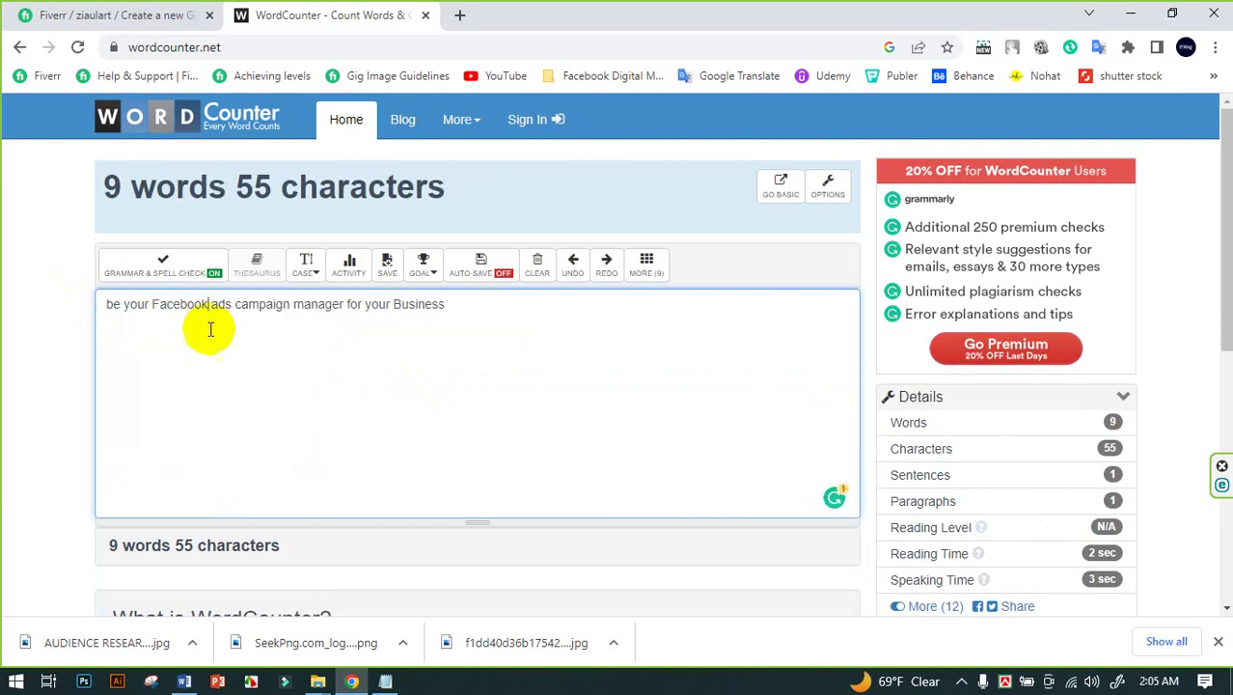
Copy the corrected title from WordCounter into the Fiverr gig title so it reads "I will be your Facebook ads campaign manager for your Business"
{"action": "left_click_drag", "start_coordinate": [466, 308], "coordinate": [3, 338]}
{"action": "key", "text": "ctrl+c"}
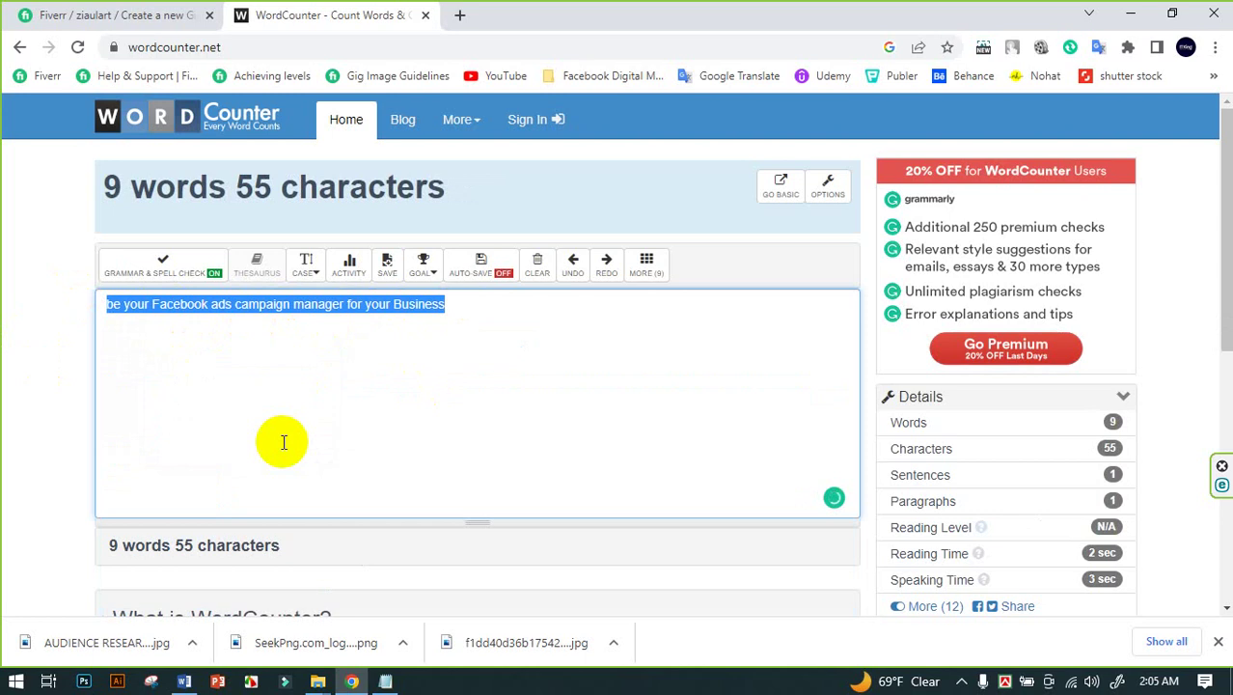
{"action": "left_click", "coordinate": [97, 15]}
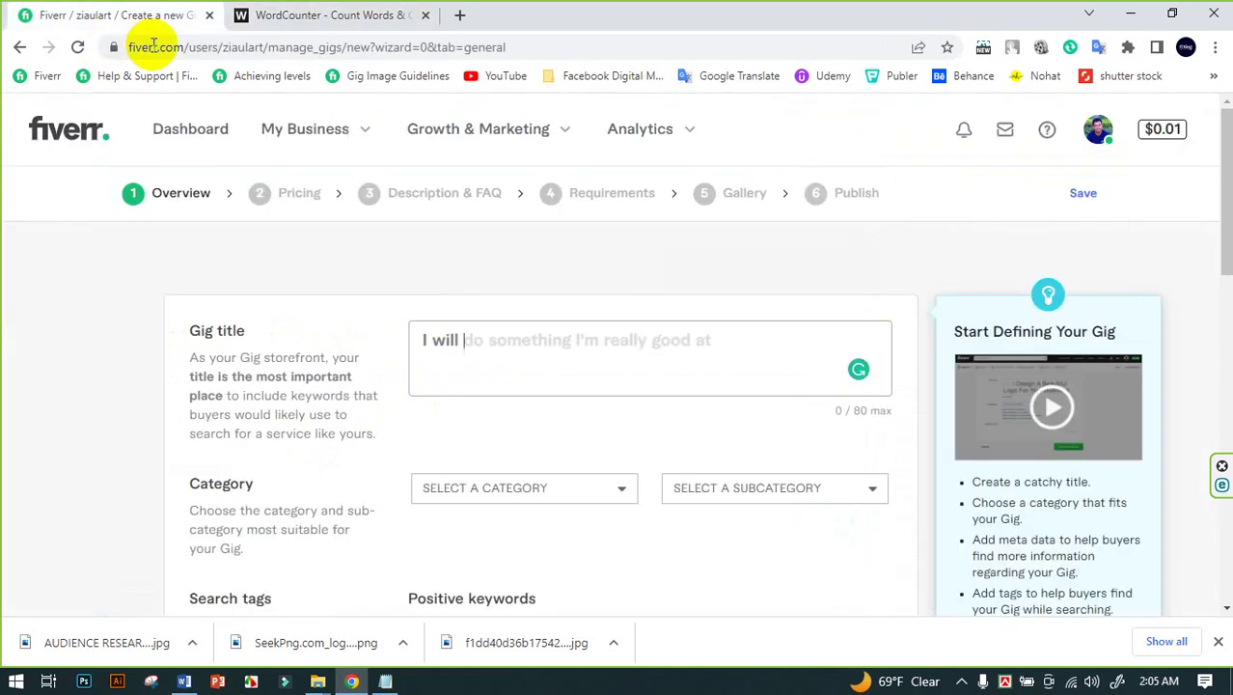
{"action": "left_click", "coordinate": [498, 339]}
{"action": "key", "text": "ctrl+v"}
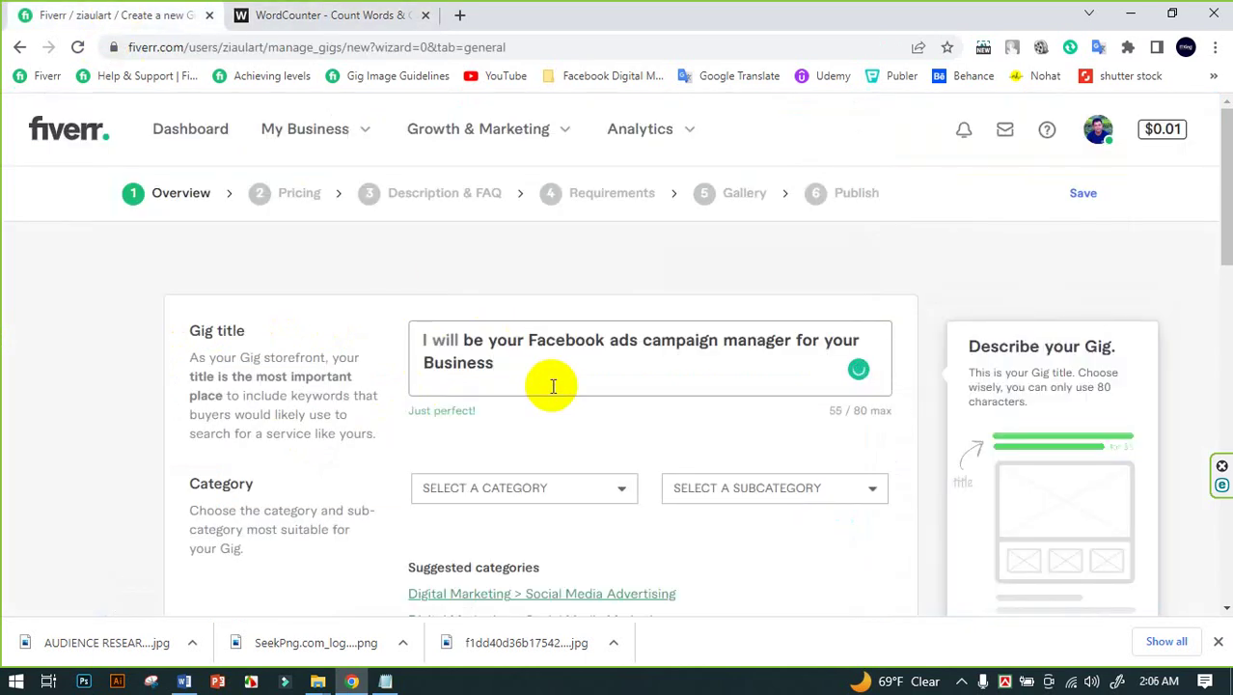
{"action": "scroll", "coordinate": [679, 365], "scroll_direction": "down", "scroll_amount": 3}
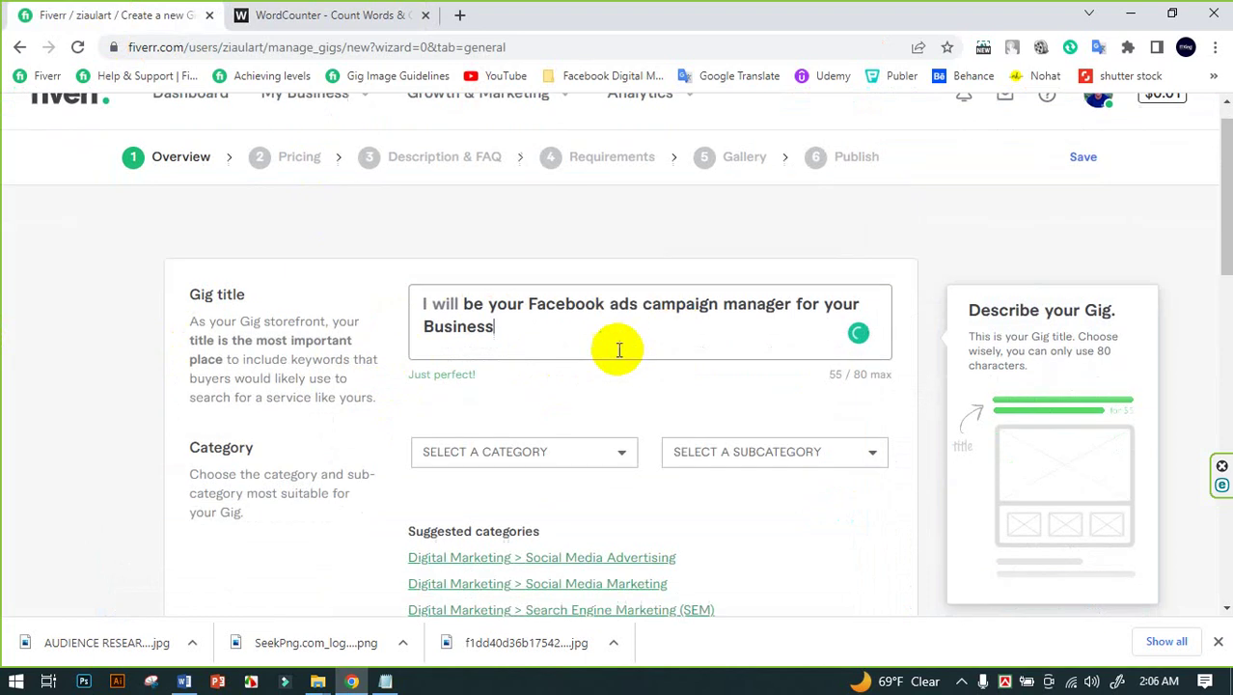
Set the gig's category to Digital Marketing > Social Media Advertising and its service type to Ads Setup & Management
{"action": "left_click", "coordinate": [503, 326]}
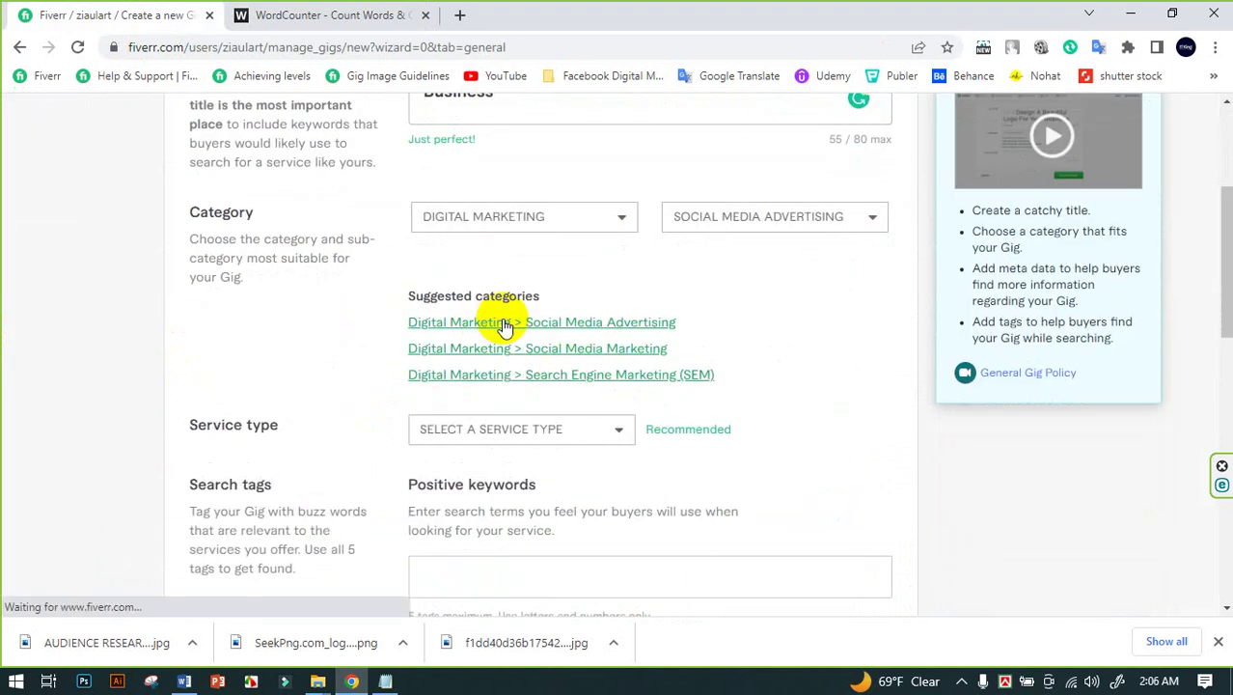
{"action": "scroll", "coordinate": [359, 301], "scroll_direction": "down", "scroll_amount": 1}
{"action": "left_click", "coordinate": [537, 346]}
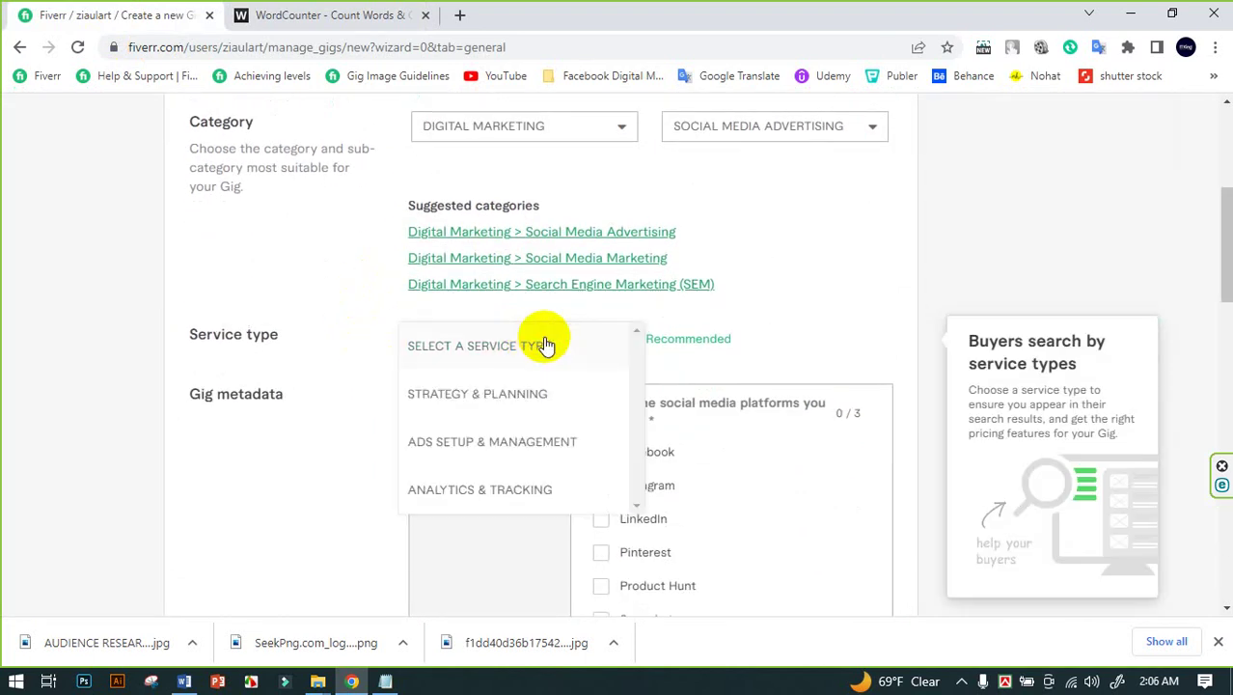
{"action": "scroll", "coordinate": [531, 386], "scroll_direction": "down", "scroll_amount": 1}
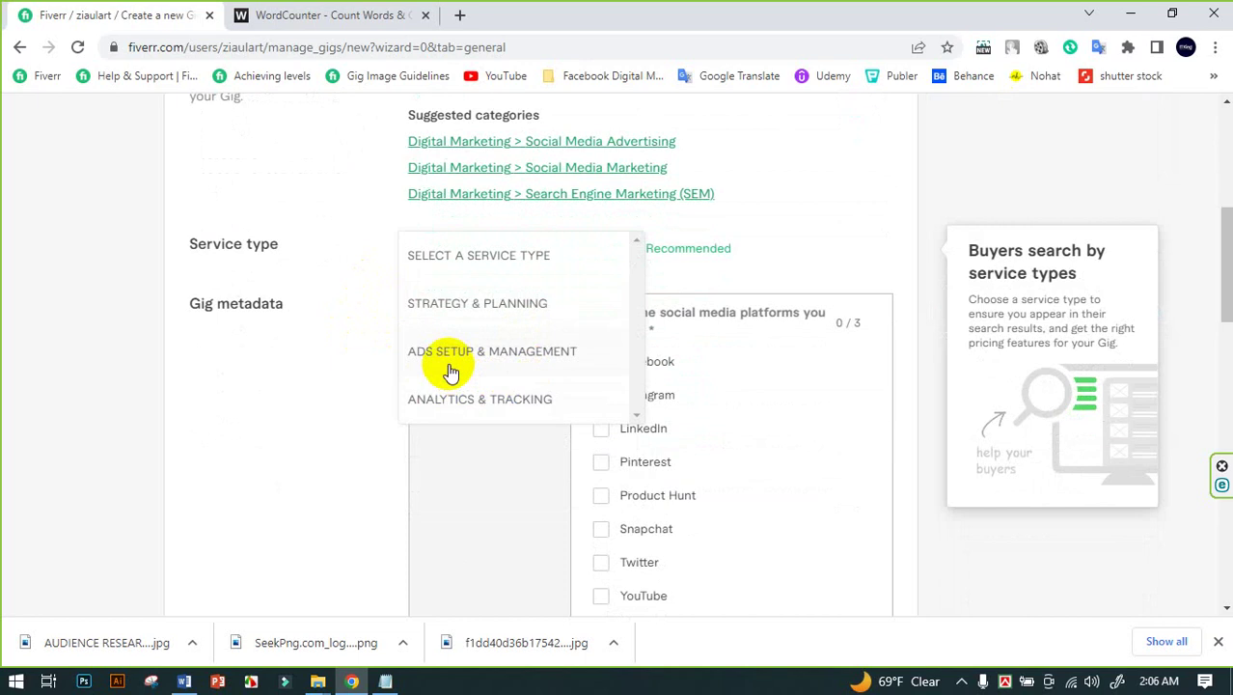
{"action": "left_click", "coordinate": [493, 356]}
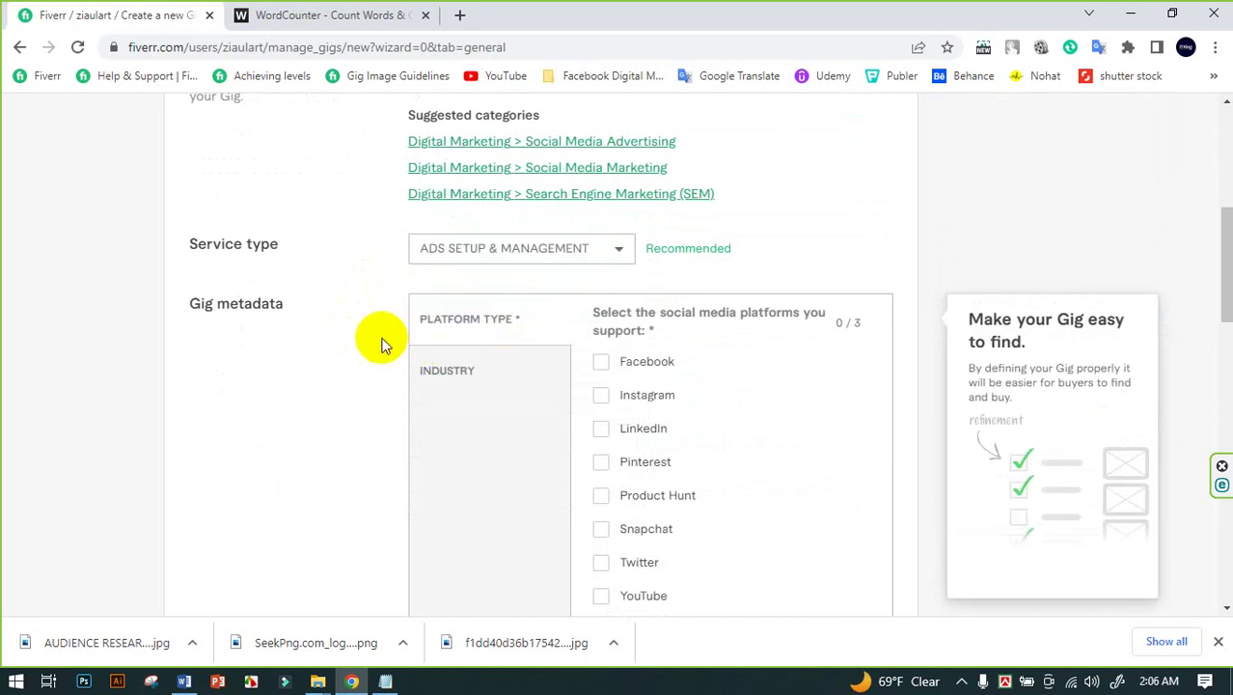
Select Facebook and Instagram as the supported social media platforms in the gig metadata
{"action": "scroll", "coordinate": [383, 328], "scroll_direction": "up", "scroll_amount": 2}
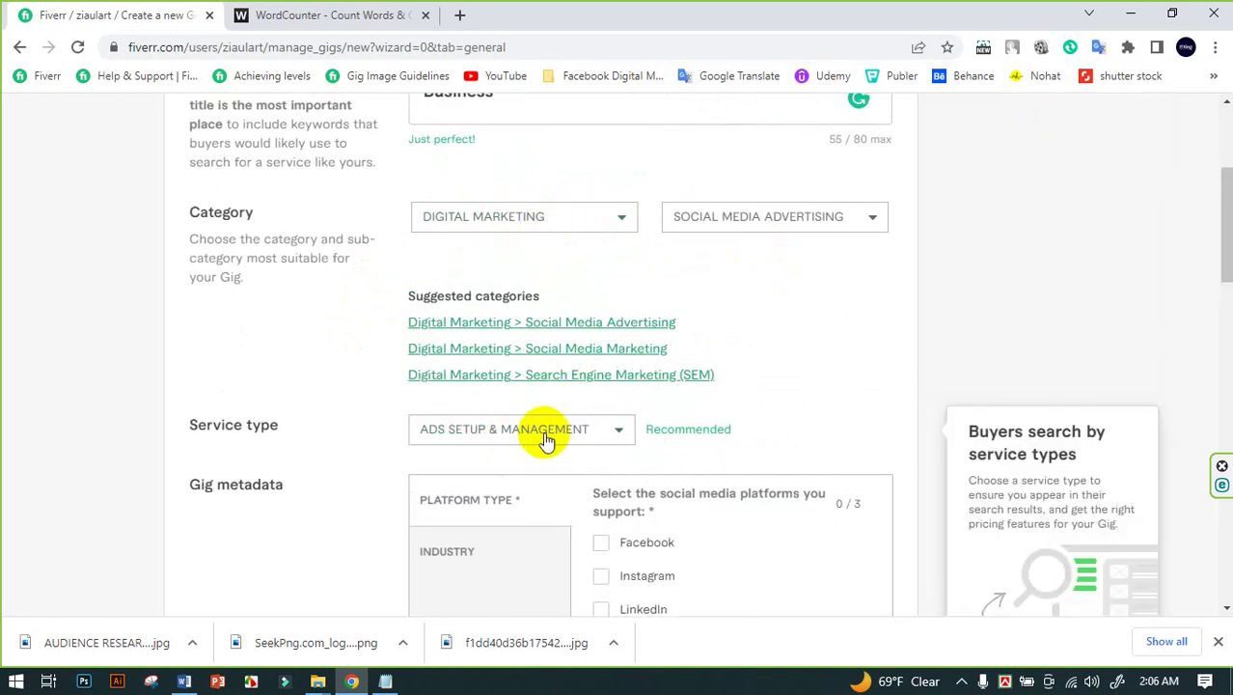
{"action": "scroll", "coordinate": [579, 436], "scroll_direction": "down", "scroll_amount": 1}
{"action": "scroll", "coordinate": [500, 419], "scroll_direction": "down", "scroll_amount": 1}
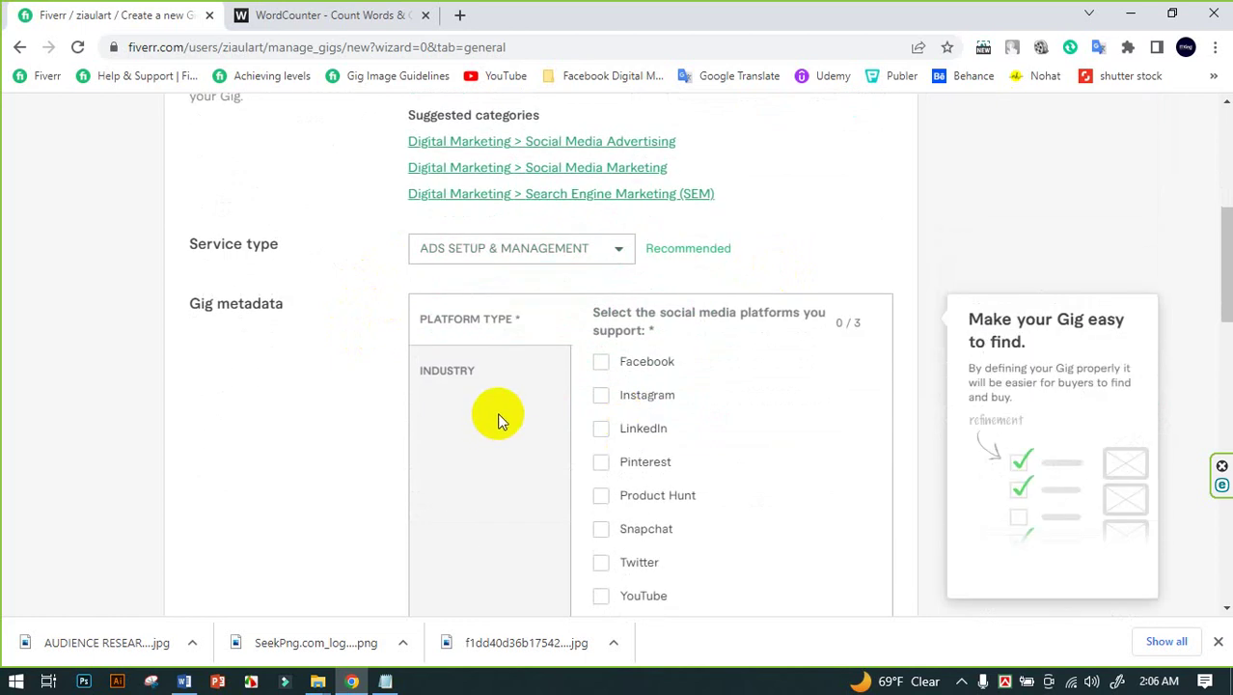
{"action": "left_click", "coordinate": [602, 398]}
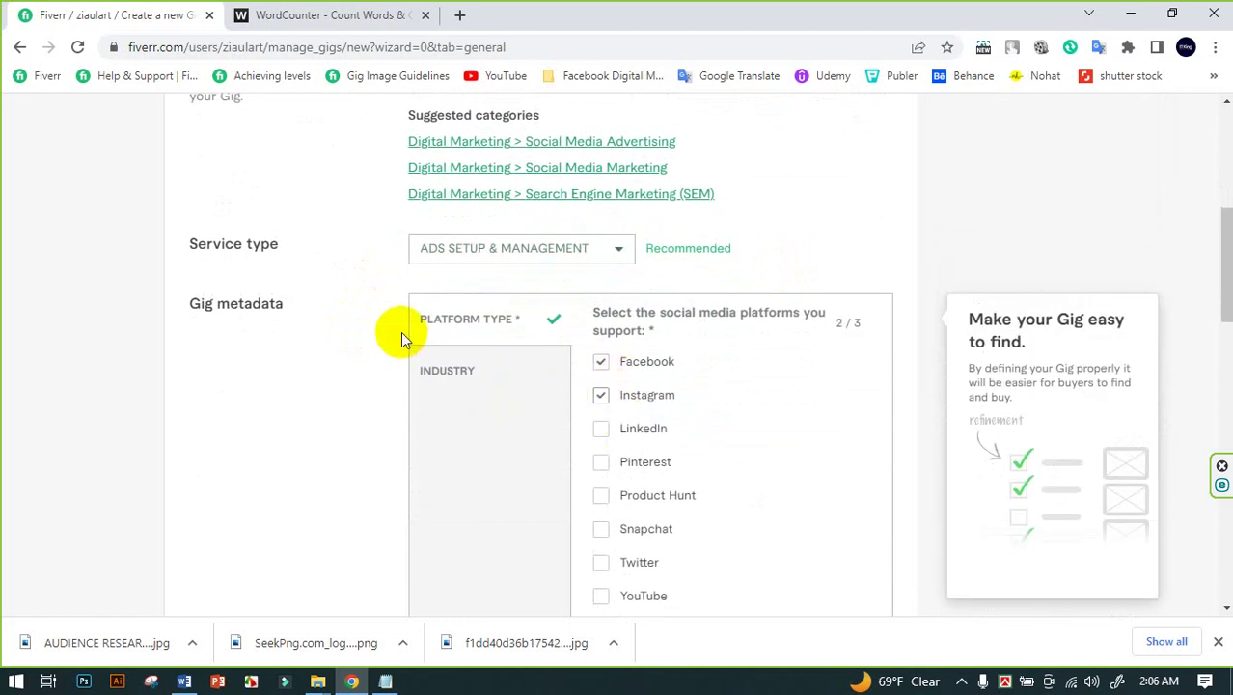
Look through the remaining platform options and open the Industry section of the gig metadata
{"action": "scroll", "coordinate": [425, 328], "scroll_direction": "down", "scroll_amount": 1}
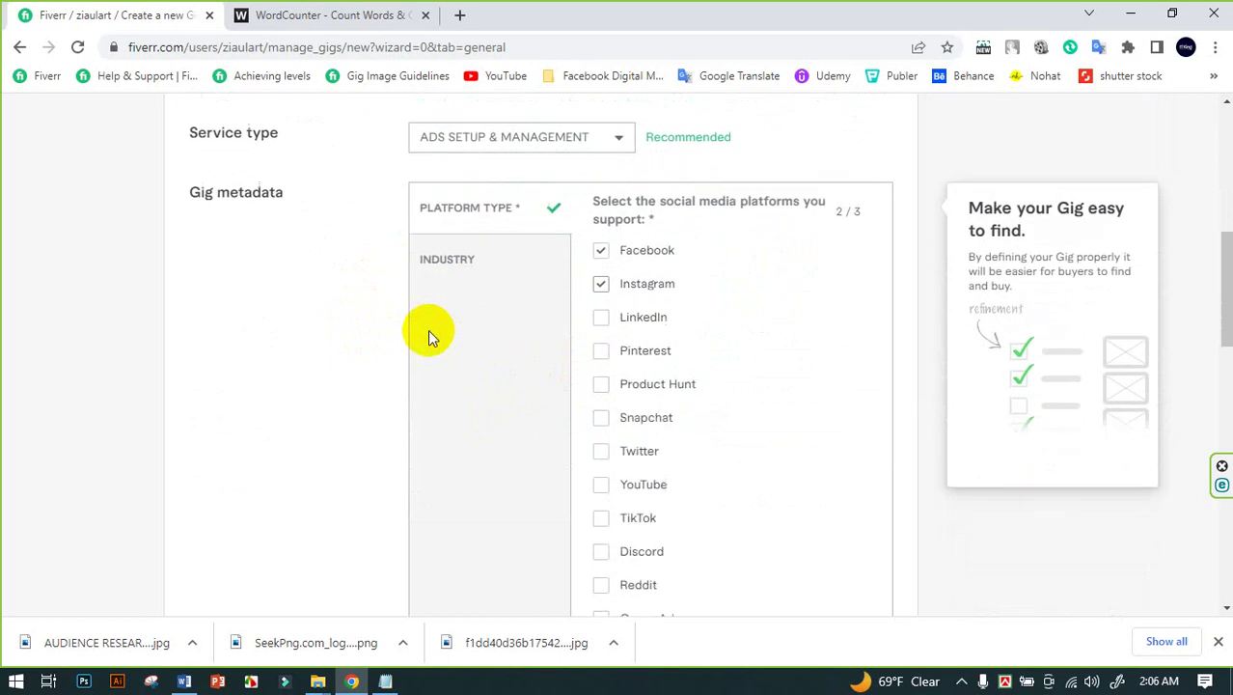
{"action": "scroll", "coordinate": [430, 335], "scroll_direction": "down", "scroll_amount": 2}
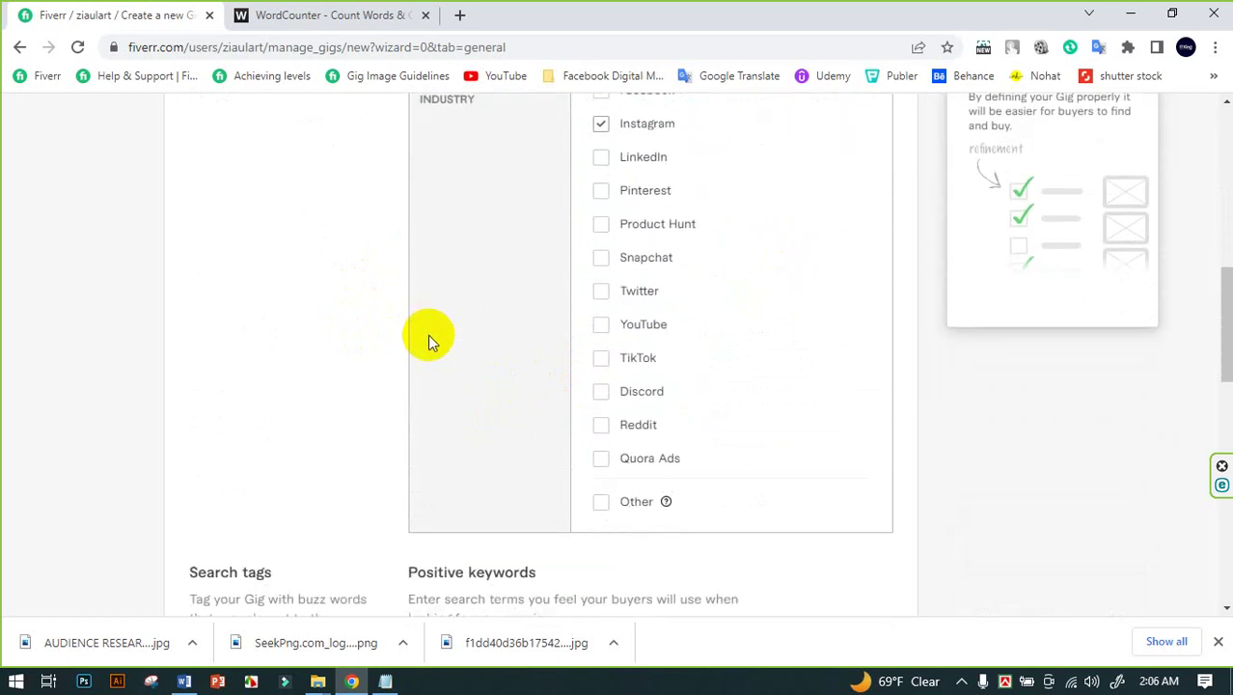
{"action": "scroll", "coordinate": [427, 334], "scroll_direction": "up", "scroll_amount": 1}
{"action": "scroll", "coordinate": [427, 334], "scroll_direction": "up", "scroll_amount": 1}
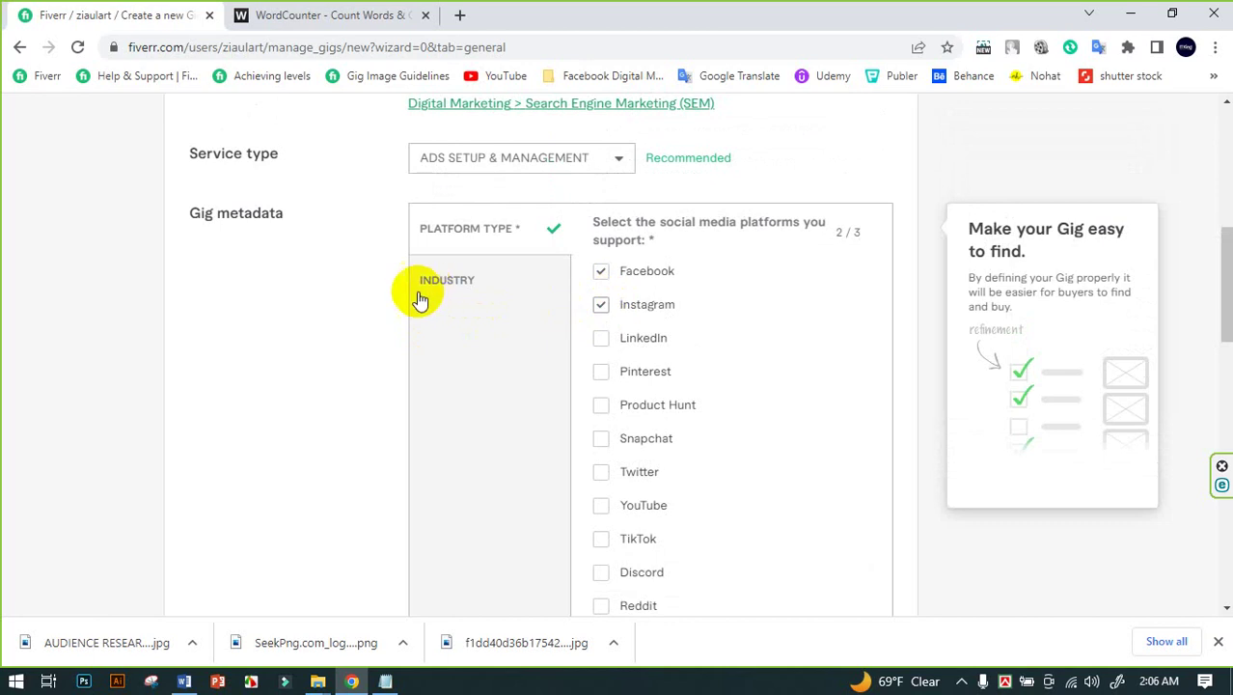
{"action": "left_click", "coordinate": [449, 281]}
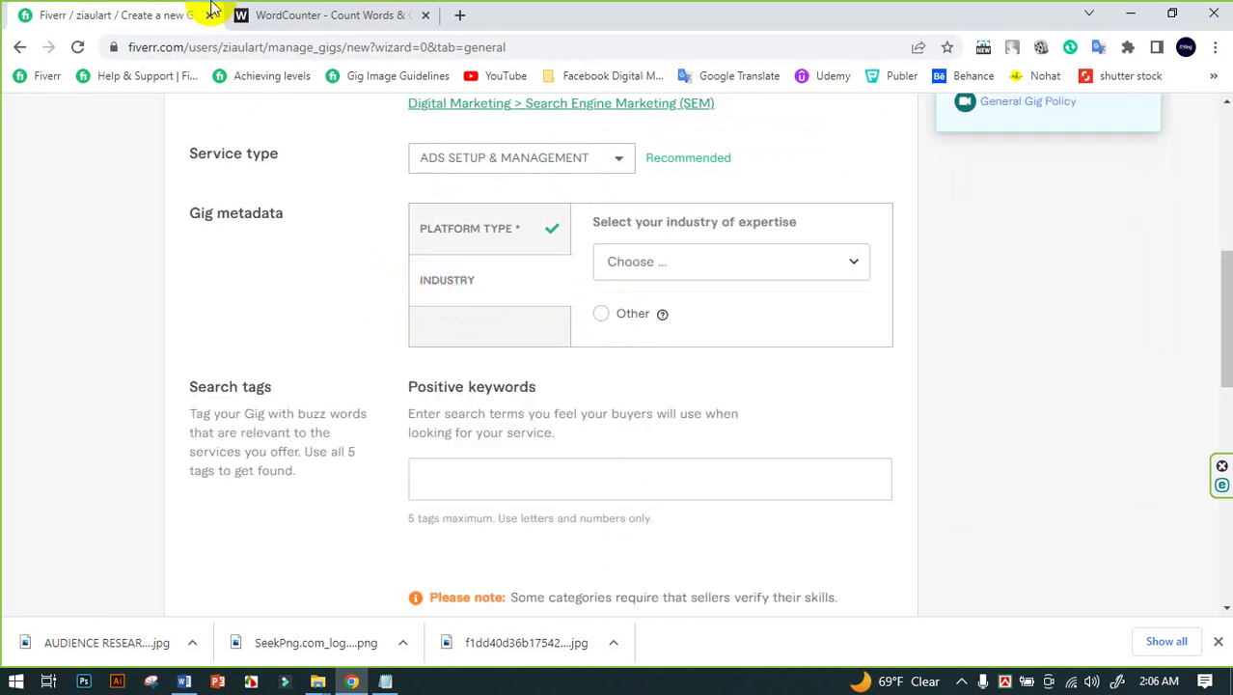
Open Fiverr in a separate browser tab and switch the account to buying mode
{"action": "middle_click", "coordinate": [44, 77]}
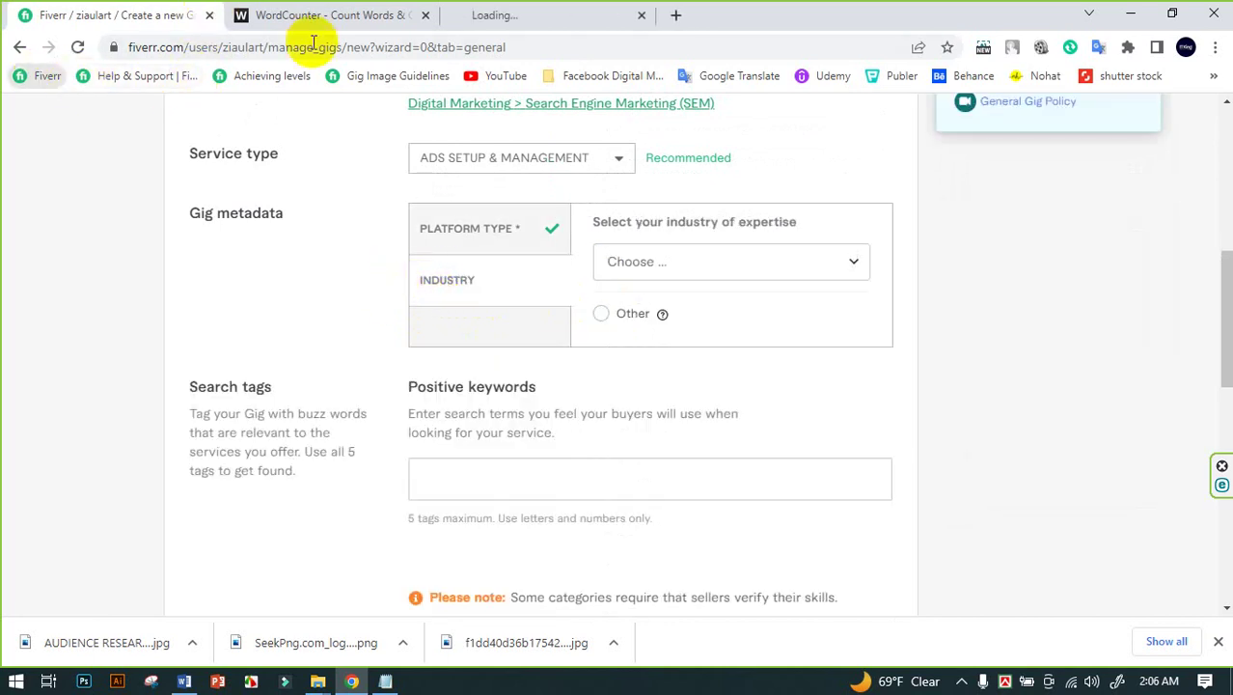
{"action": "left_click", "coordinate": [550, 17]}
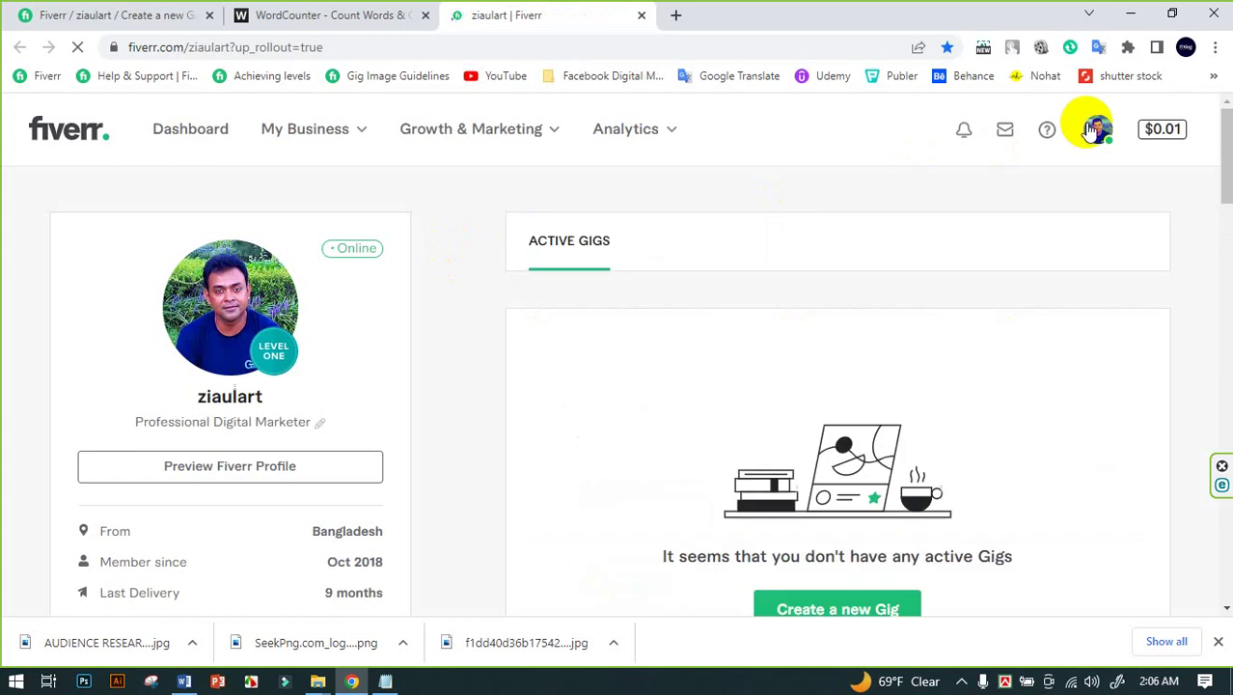
{"action": "left_click", "coordinate": [1098, 129]}
{"action": "left_click", "coordinate": [955, 256]}
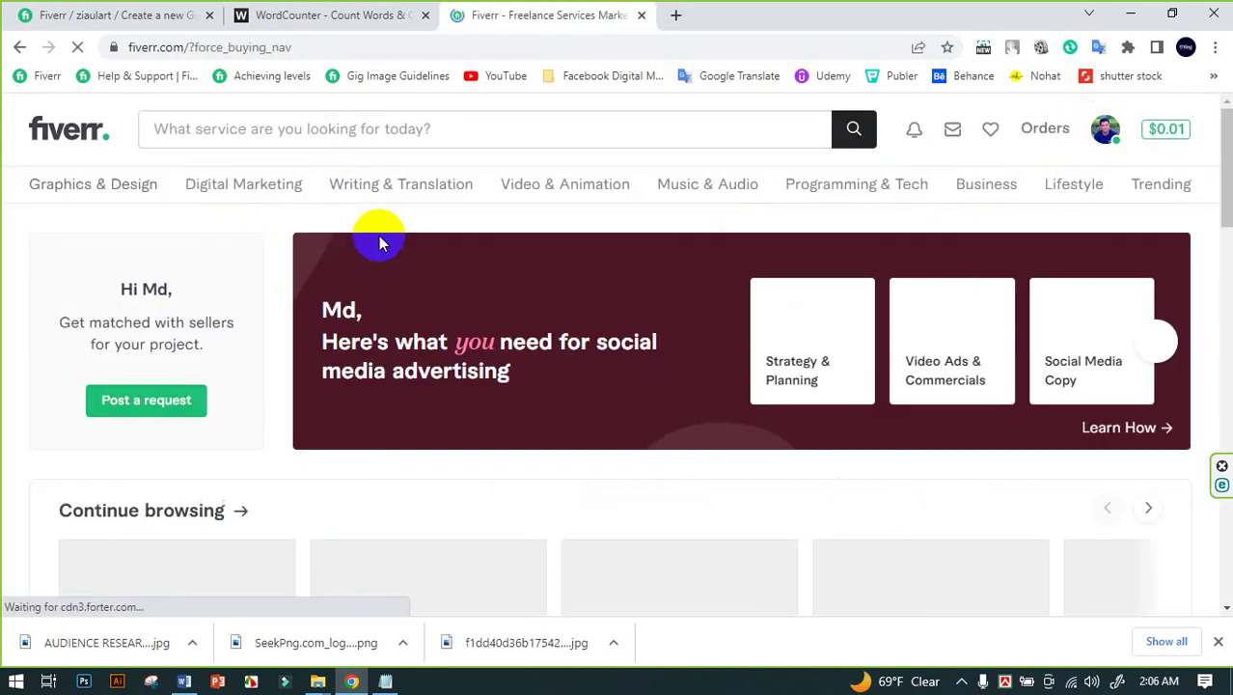
Search Fiverr services for the suggested term "facebook ads campaign"
{"action": "left_click", "coordinate": [263, 126]}
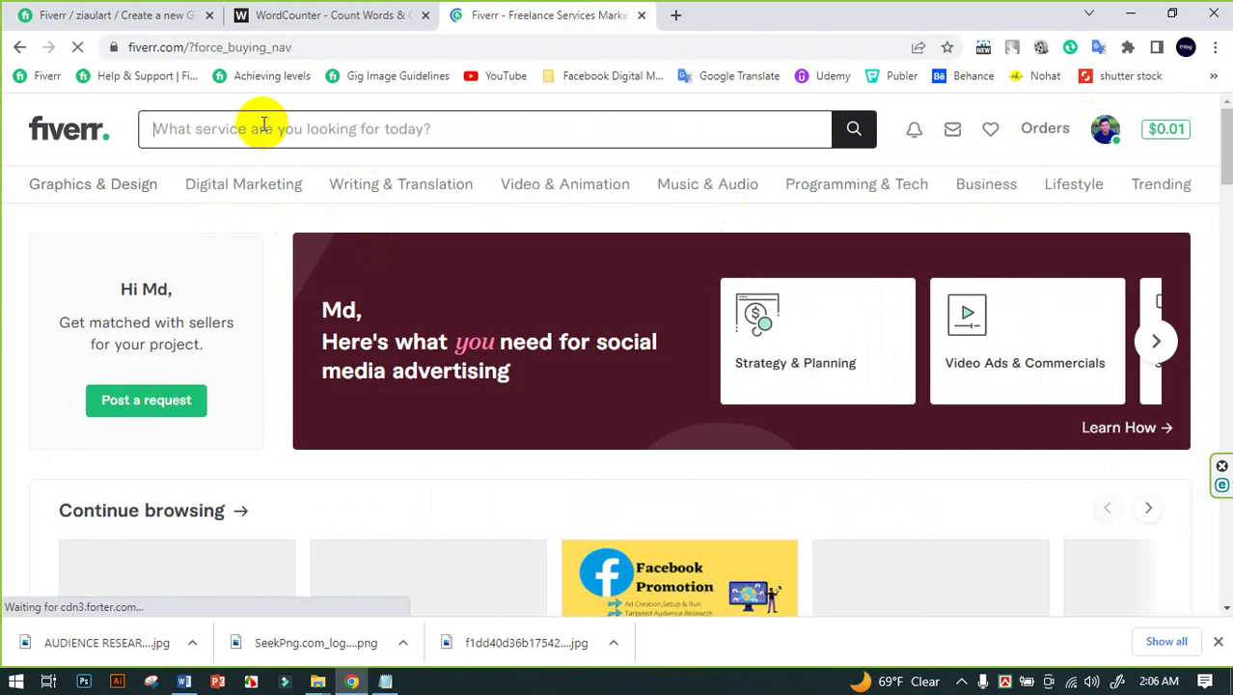
{"action": "type", "text": "faceb"}
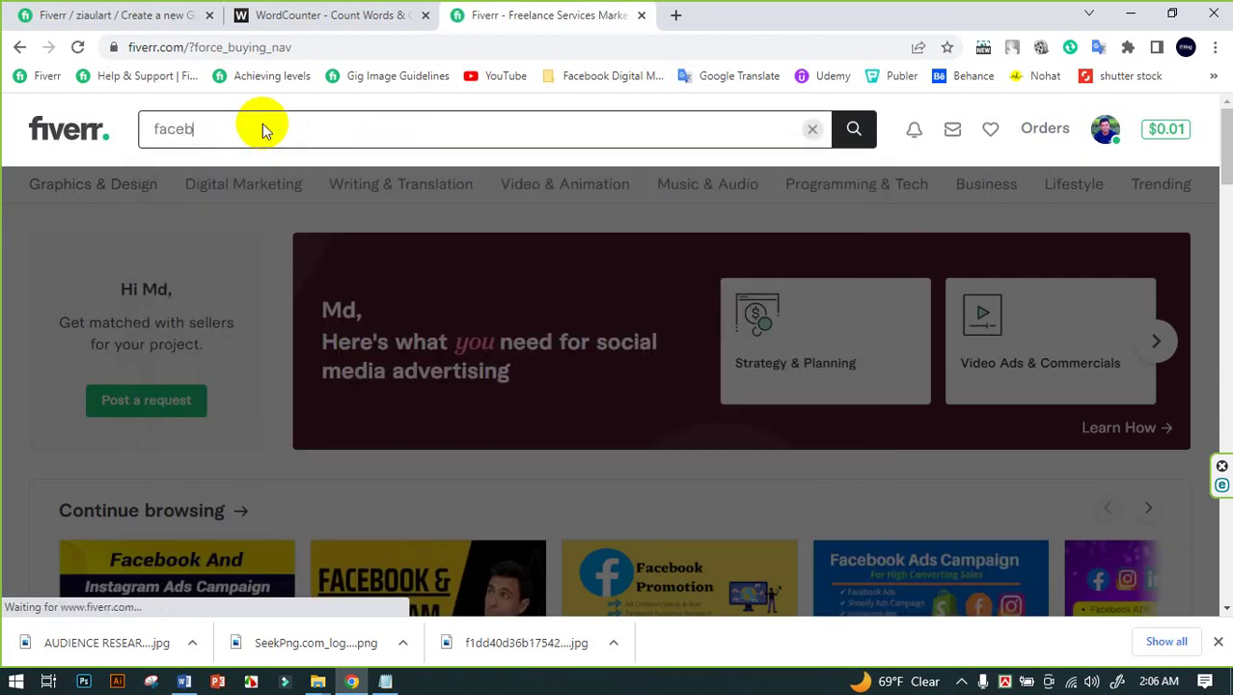
{"action": "type", "text": "oo"}
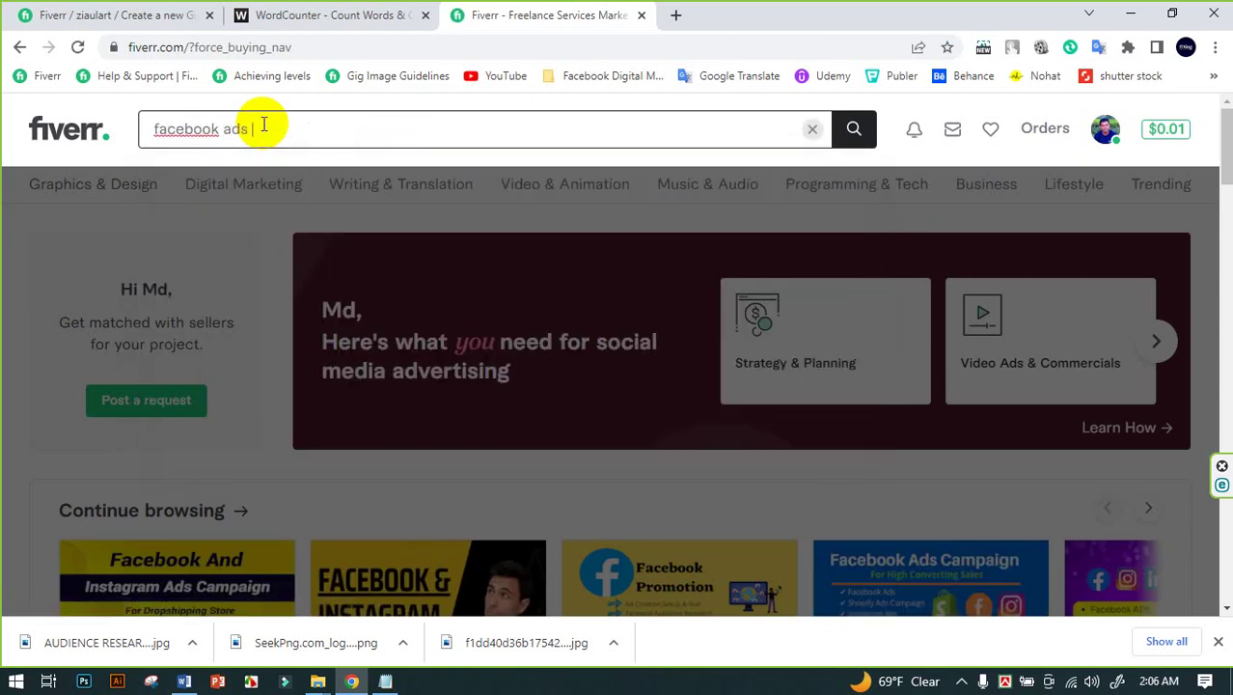
{"action": "type", "text": "k ads"}
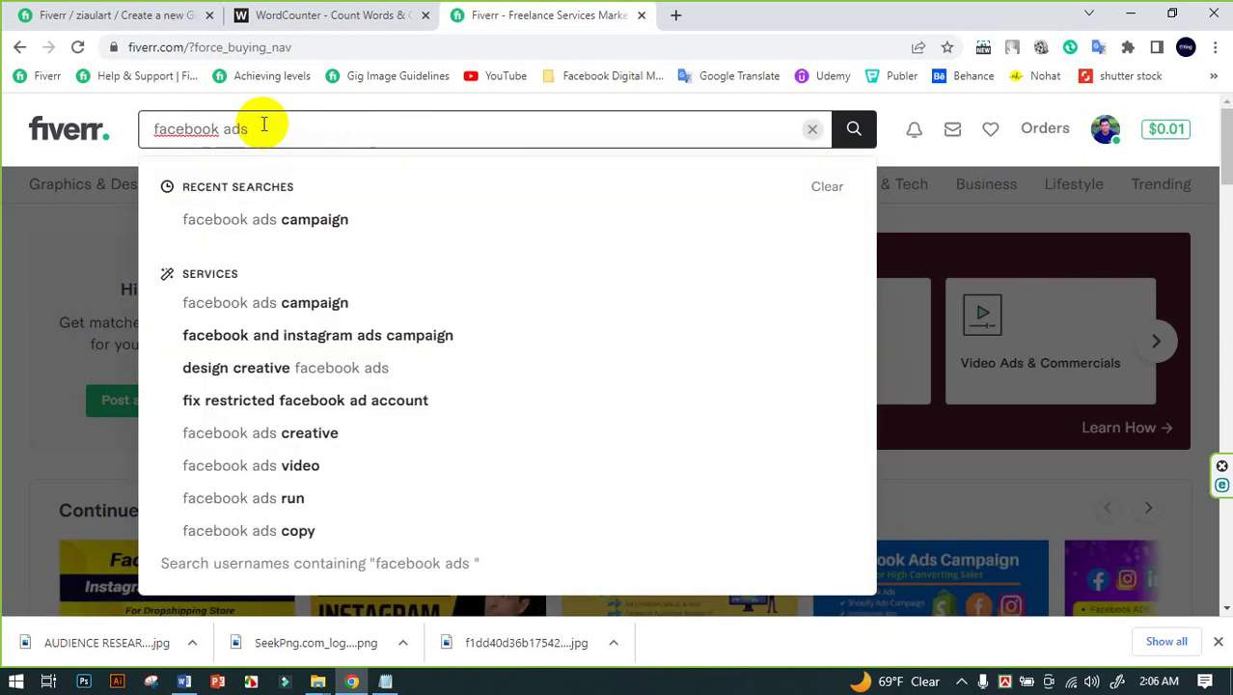
{"action": "left_click", "coordinate": [297, 218]}
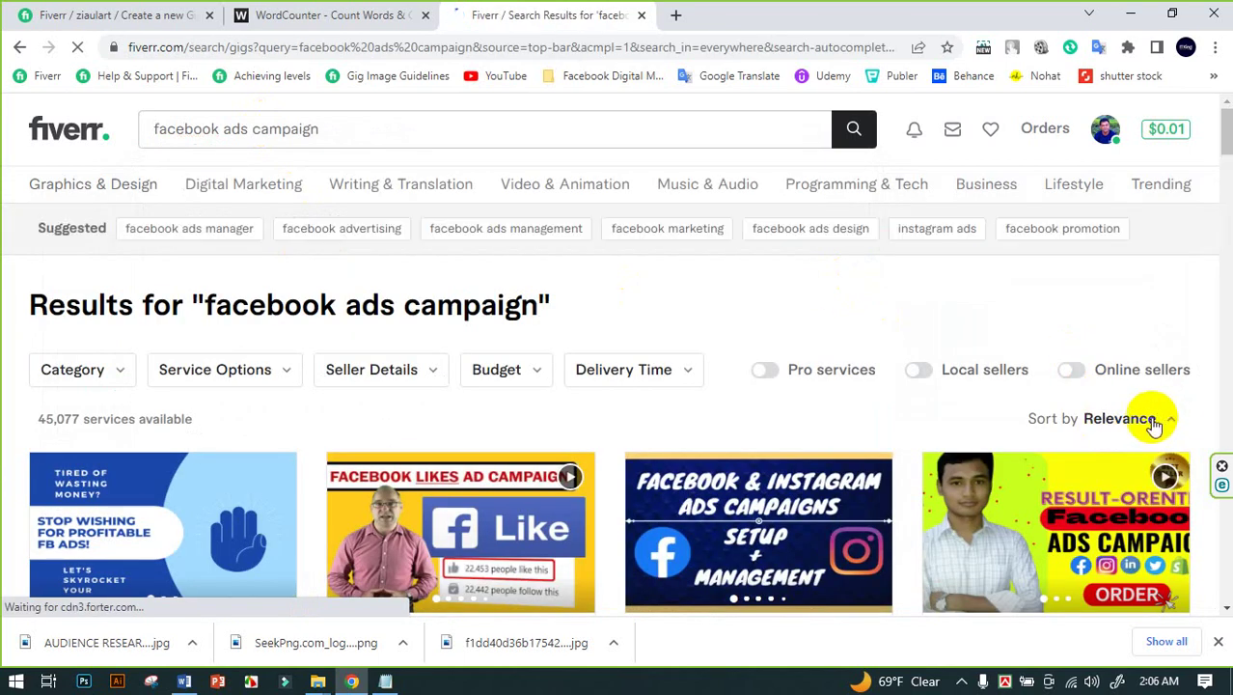
Sort the search results by Best Selling and open the "create and manage facebook ads and instagram ads campaign" gig in a new tab
{"action": "left_click", "coordinate": [1155, 422]}
{"action": "left_click", "coordinate": [1024, 514]}
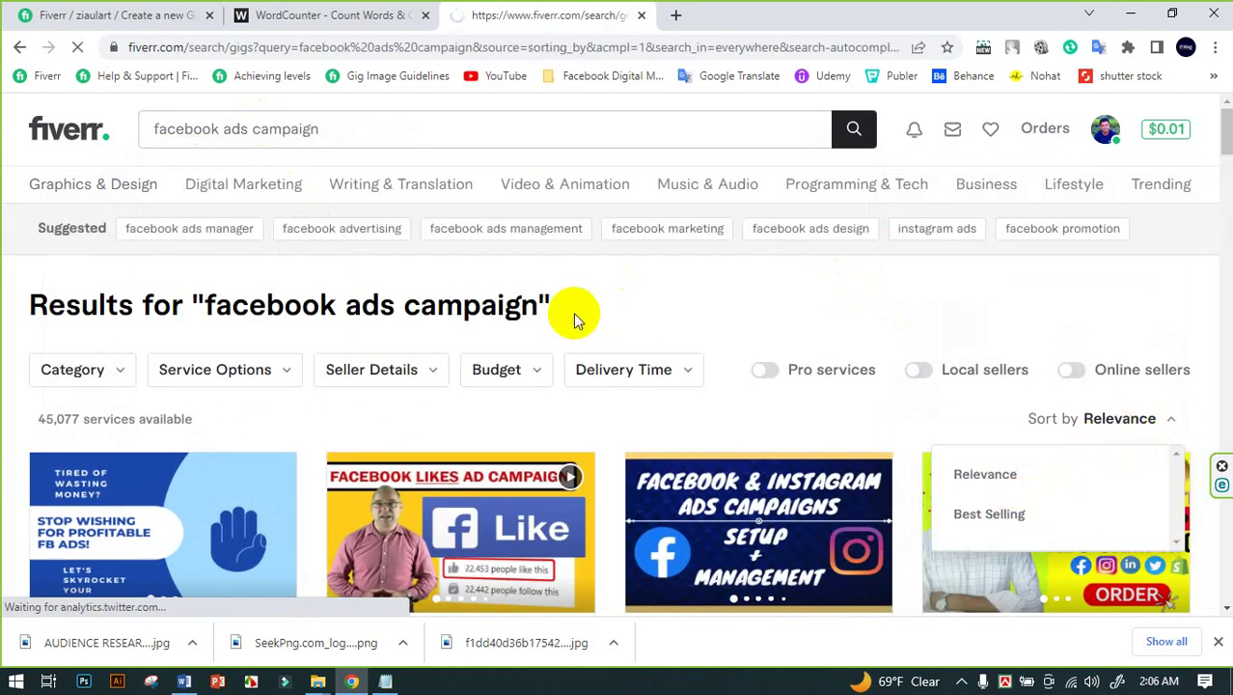
{"action": "scroll", "coordinate": [665, 278], "scroll_direction": "down", "scroll_amount": 5}
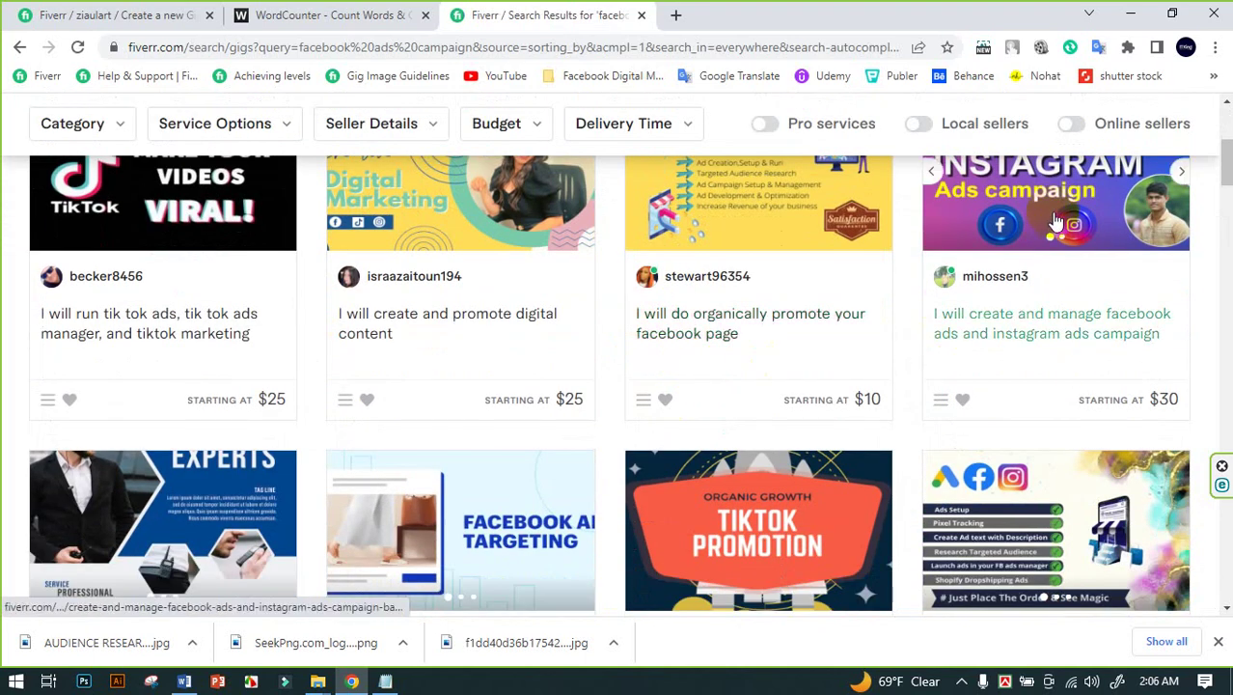
{"action": "left_click", "coordinate": [1056, 223], "text": "ctrl"}
{"action": "left_click", "coordinate": [767, 15]}
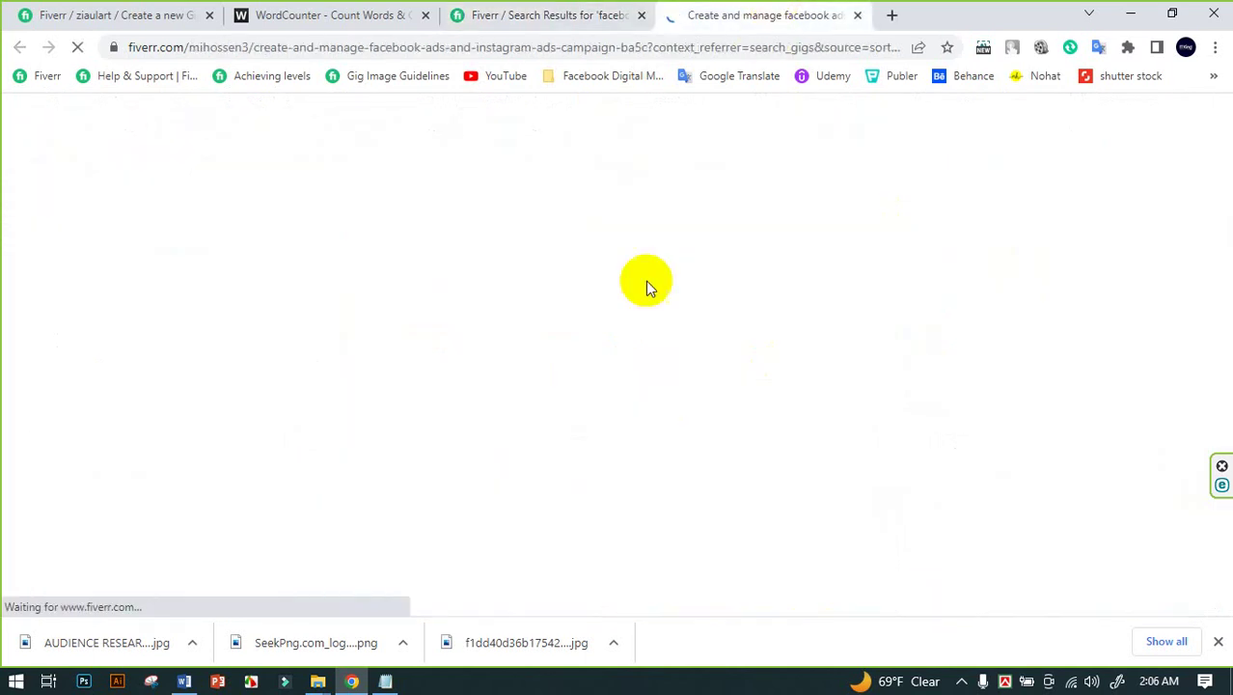
Examine the competing gig's images, description and platform type details
{"action": "scroll", "coordinate": [473, 355], "scroll_direction": "down", "scroll_amount": 3}
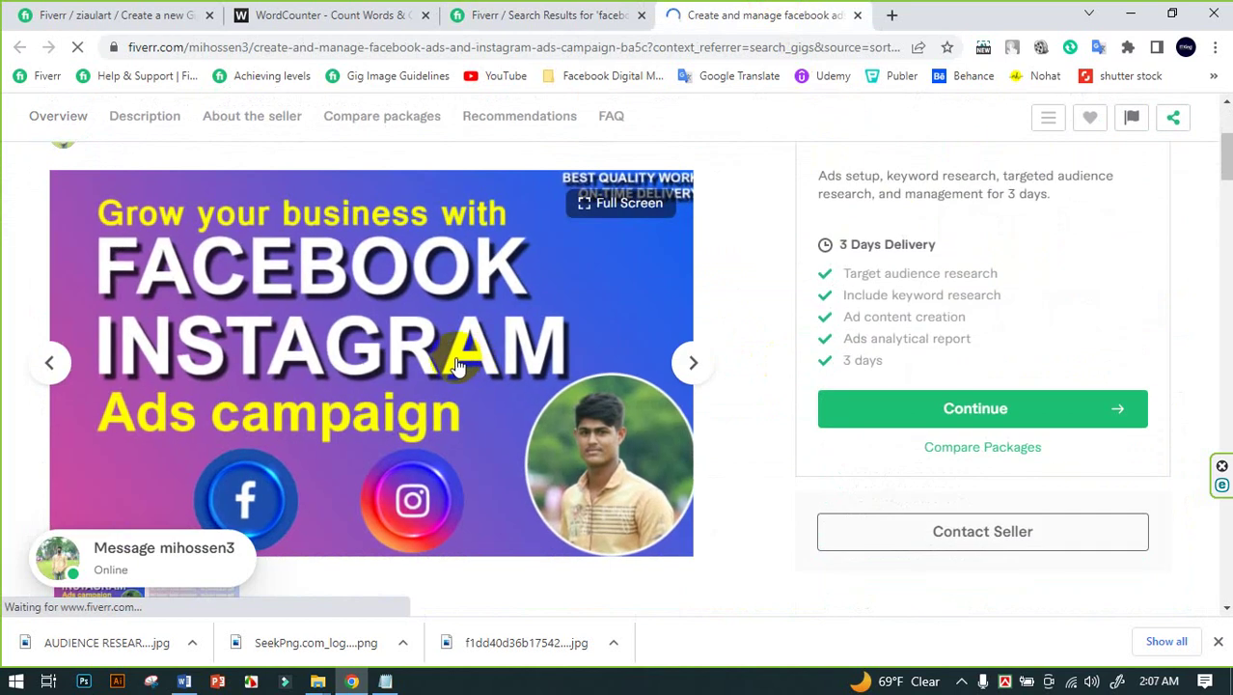
{"action": "scroll", "coordinate": [579, 328], "scroll_direction": "down", "scroll_amount": 1}
{"action": "left_click", "coordinate": [687, 273]}
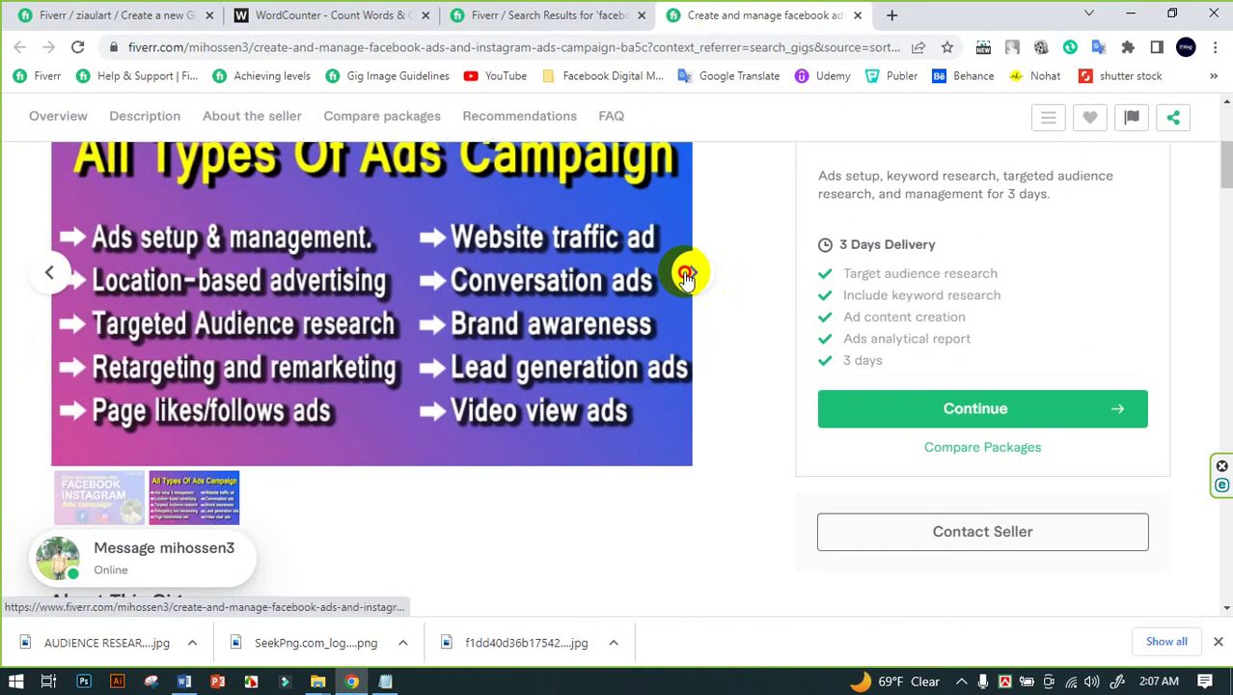
{"action": "left_click", "coordinate": [687, 274]}
{"action": "left_click", "coordinate": [687, 274]}
{"action": "scroll", "coordinate": [670, 308], "scroll_direction": "up", "scroll_amount": 2}
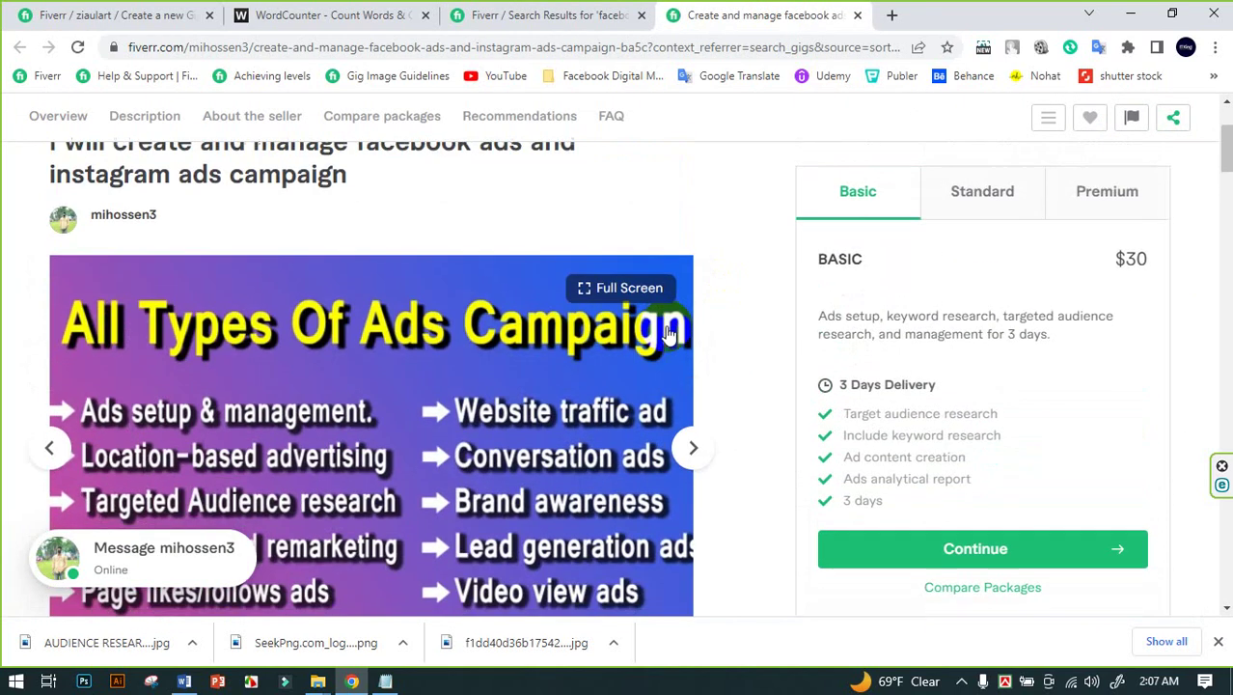
{"action": "scroll", "coordinate": [694, 386], "scroll_direction": "down", "scroll_amount": 1}
{"action": "scroll", "coordinate": [666, 365], "scroll_direction": "down", "scroll_amount": 10}
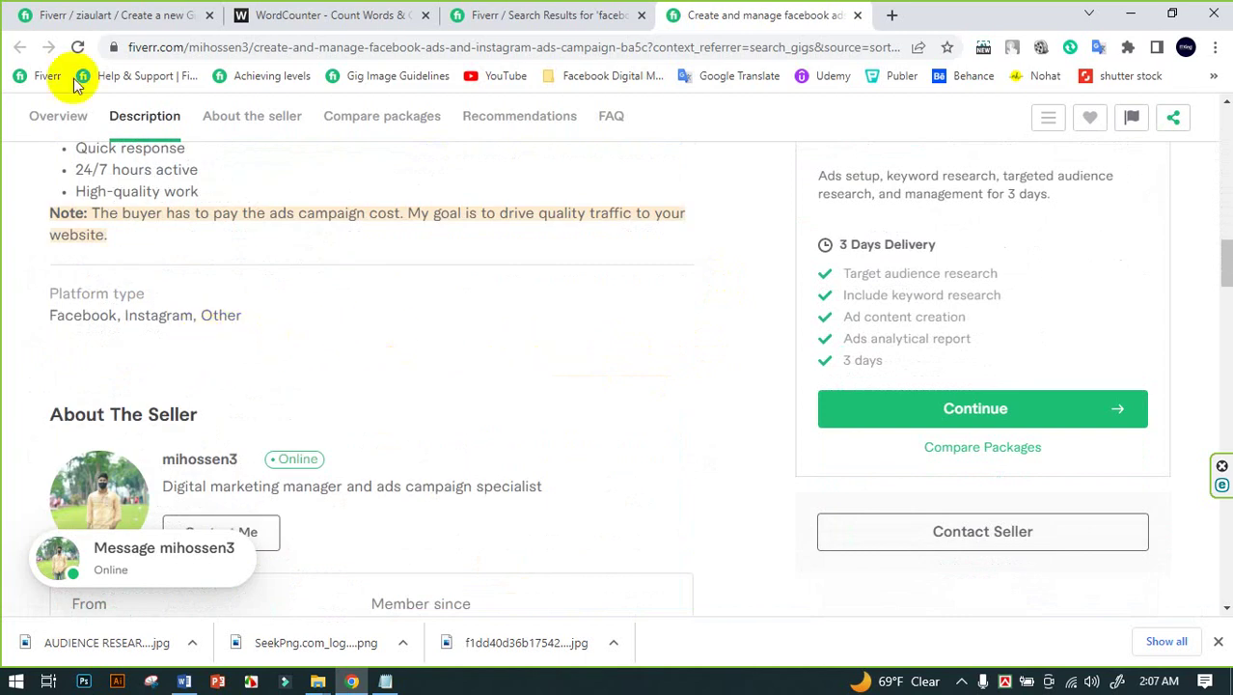
Return to the new gig form and review the Platform Type and Industry sections of its metadata
{"action": "left_click", "coordinate": [110, 14]}
{"action": "scroll", "coordinate": [606, 375], "scroll_direction": "up", "scroll_amount": 3}
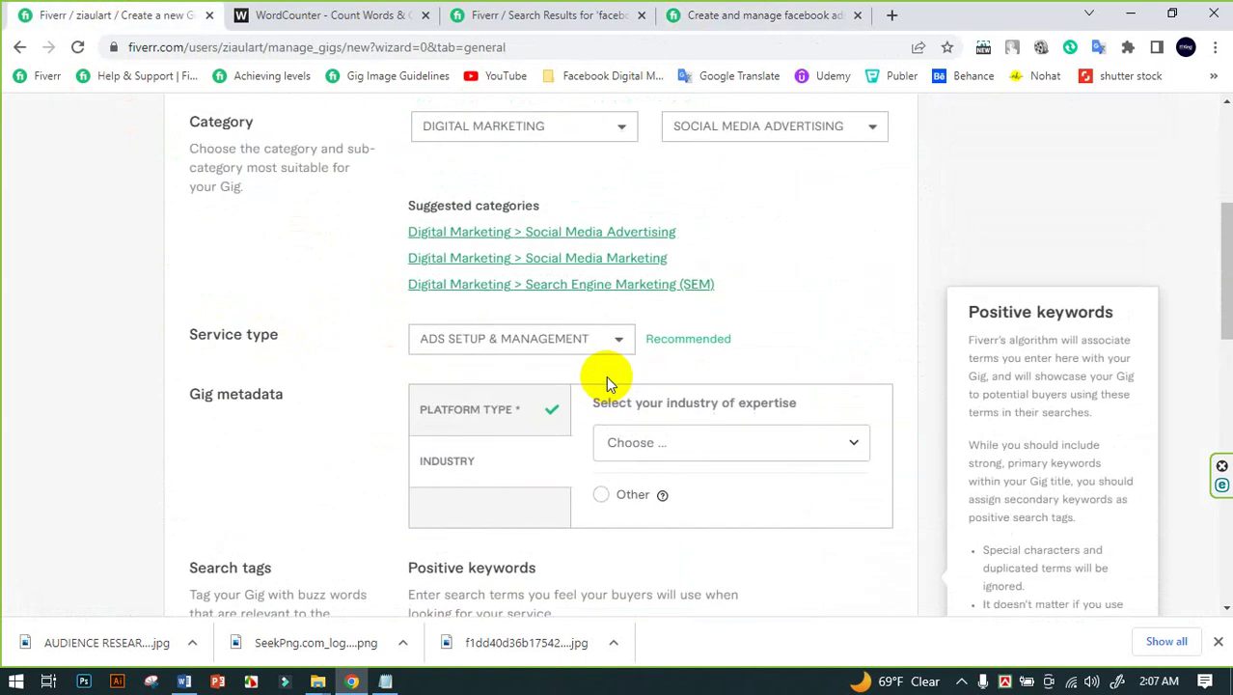
{"action": "scroll", "coordinate": [606, 375], "scroll_direction": "down", "scroll_amount": 1}
{"action": "left_click", "coordinate": [512, 326]}
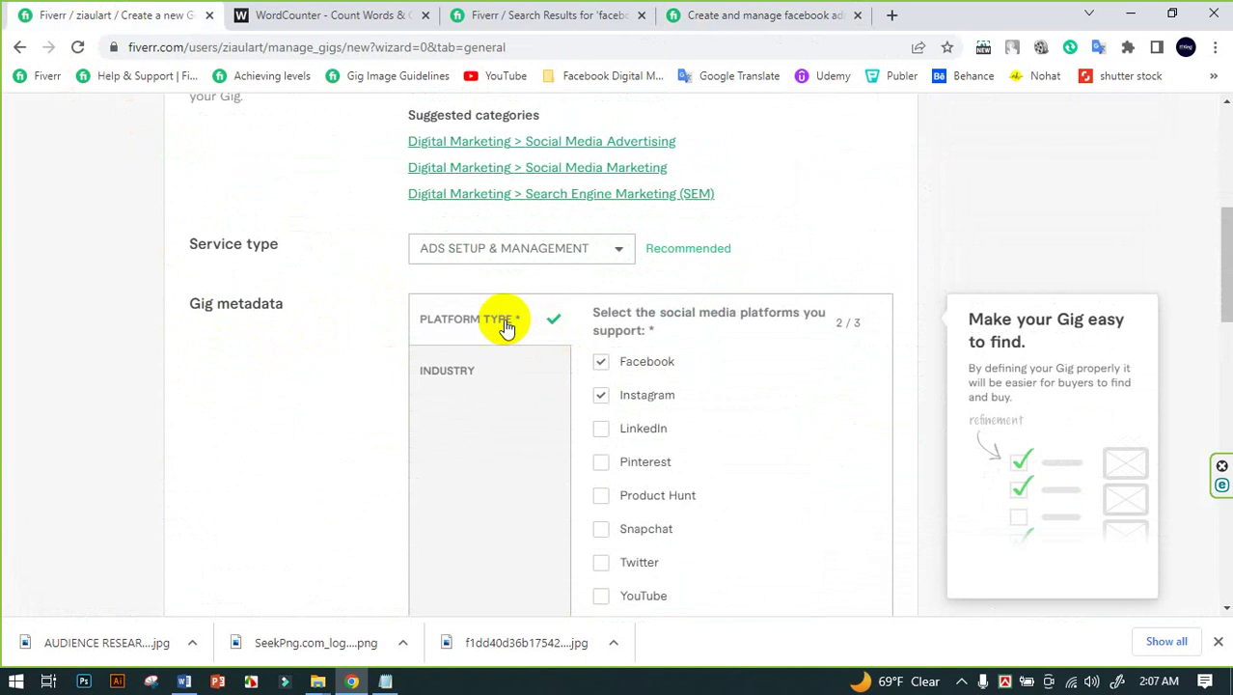
{"action": "left_click", "coordinate": [456, 364]}
{"action": "scroll", "coordinate": [367, 345], "scroll_direction": "down", "scroll_amount": 1}
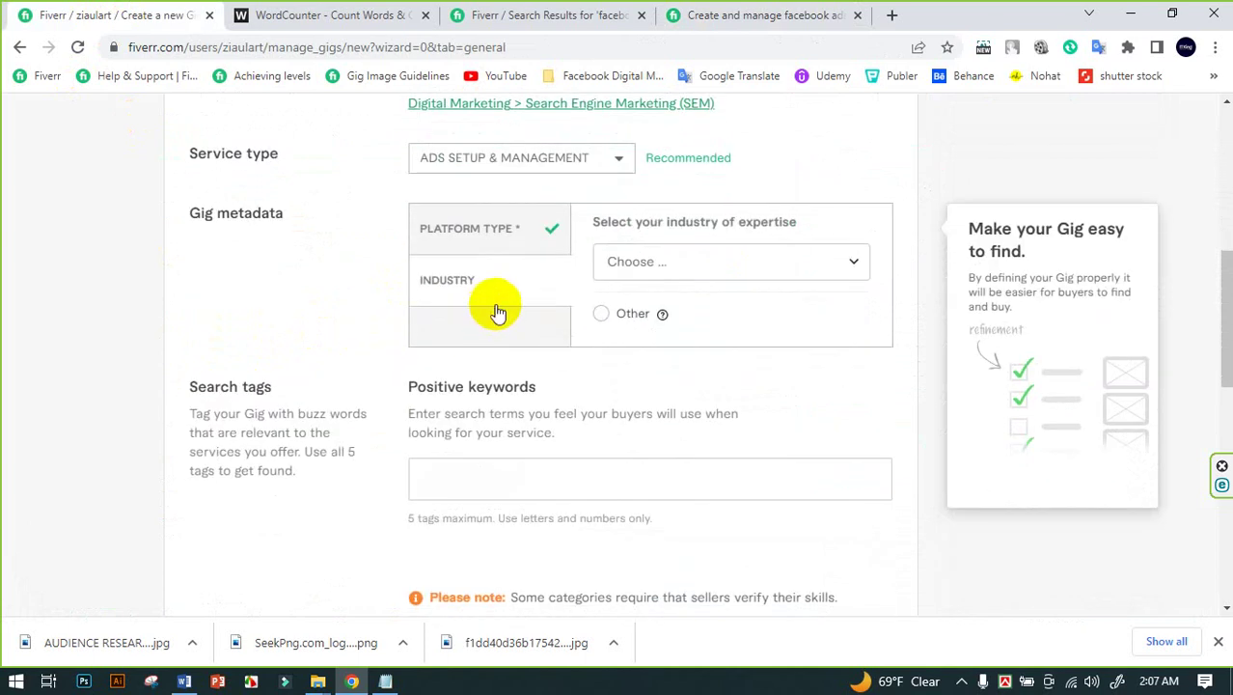
Set the industry of expertise in the gig metadata to Marketing & advertising
{"action": "left_click", "coordinate": [693, 264]}
{"action": "scroll", "coordinate": [726, 377], "scroll_direction": "down", "scroll_amount": 1}
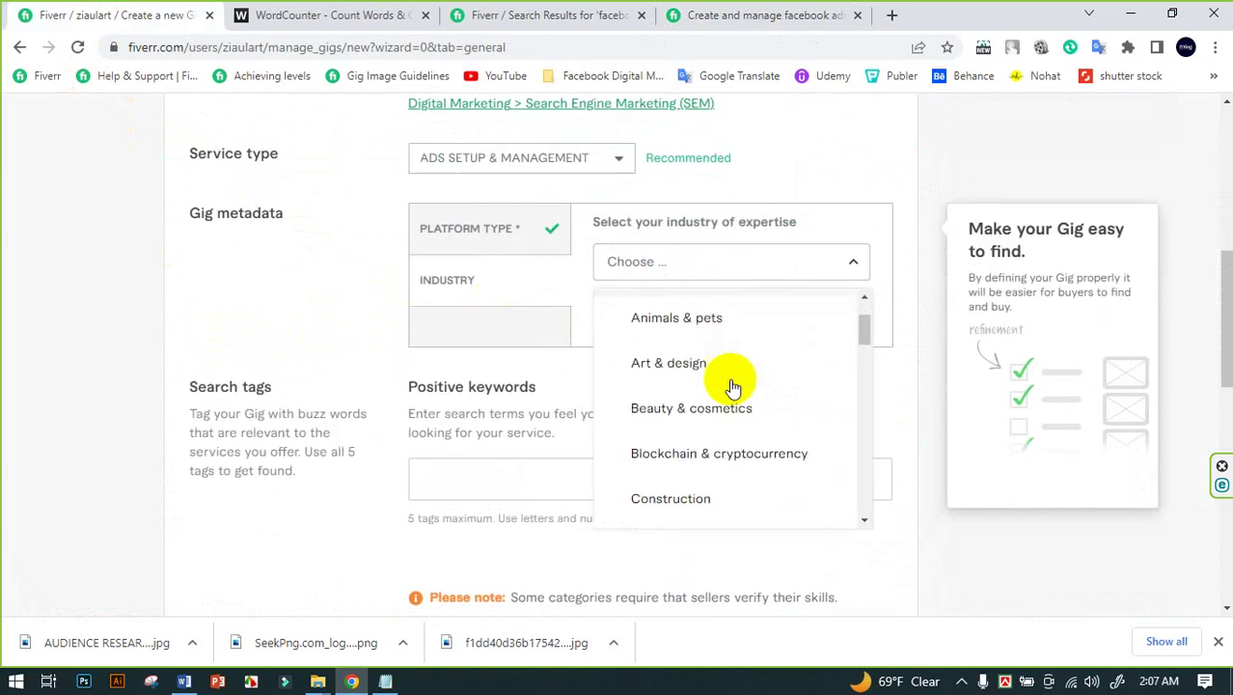
{"action": "scroll", "coordinate": [687, 364], "scroll_direction": "down", "scroll_amount": 1}
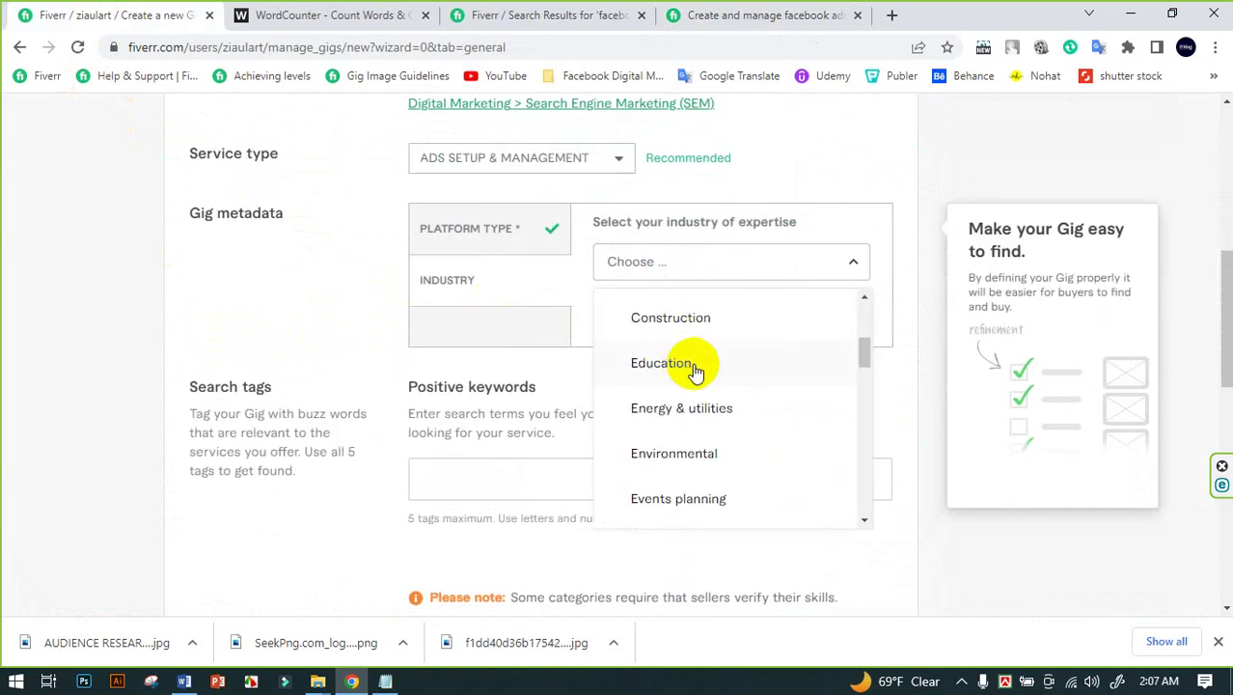
{"action": "left_click", "coordinate": [705, 13]}
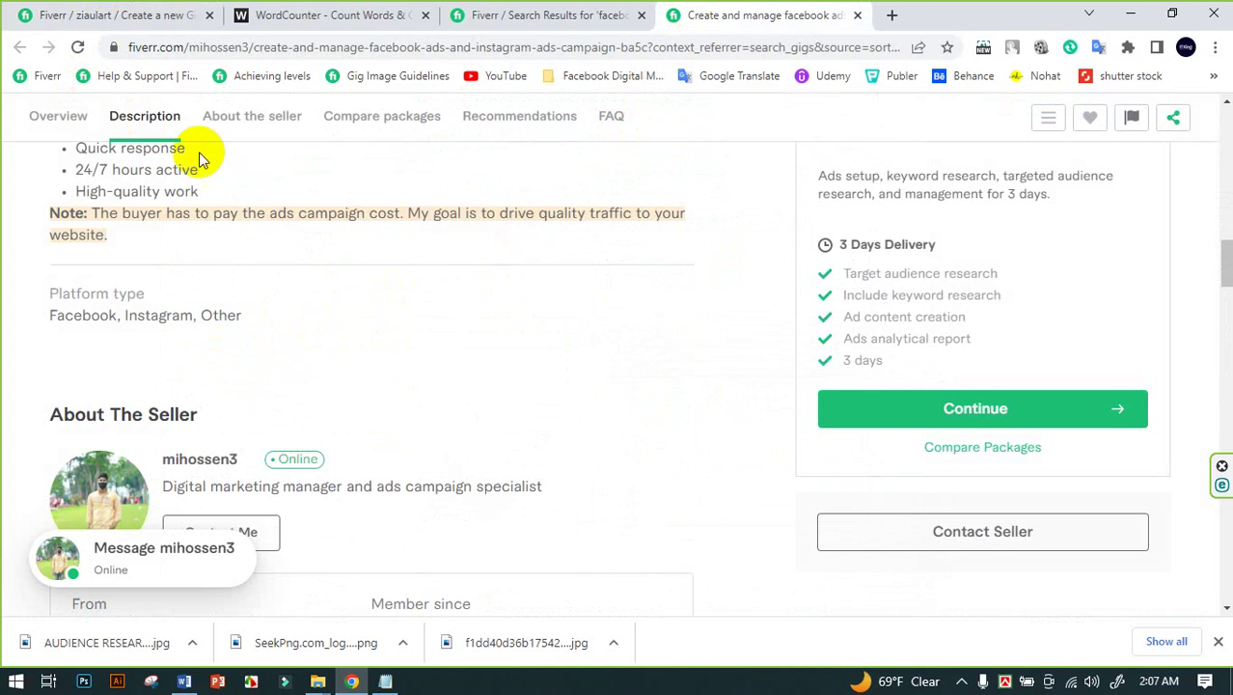
{"action": "left_click", "coordinate": [135, 14]}
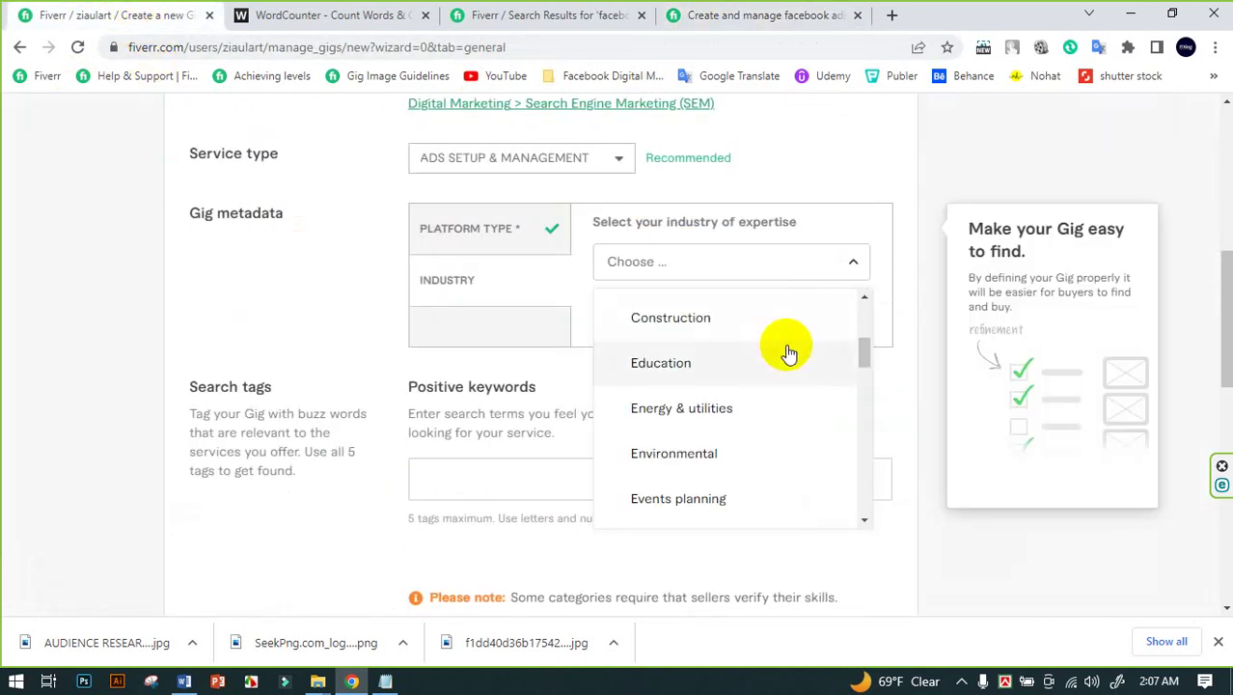
{"action": "scroll", "coordinate": [772, 376], "scroll_direction": "down", "scroll_amount": 5}
{"action": "scroll", "coordinate": [750, 411], "scroll_direction": "down", "scroll_amount": 4}
{"action": "scroll", "coordinate": [750, 413], "scroll_direction": "up", "scroll_amount": 3}
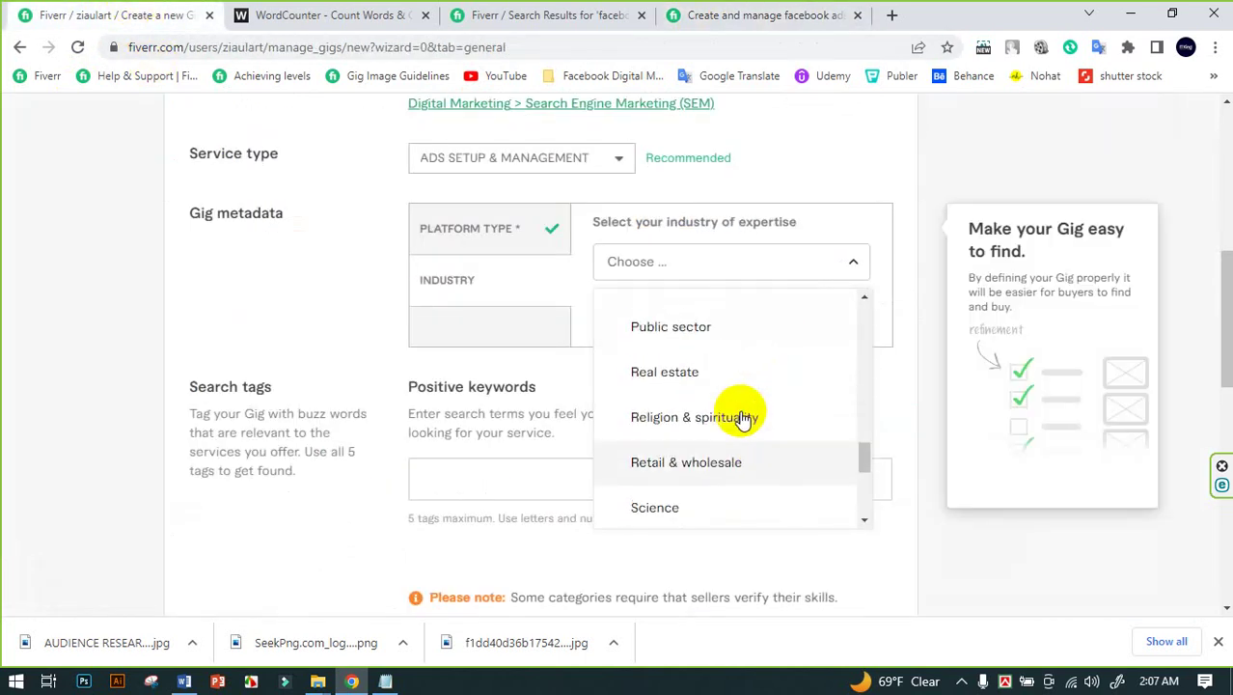
{"action": "scroll", "coordinate": [738, 417], "scroll_direction": "up", "scroll_amount": 2}
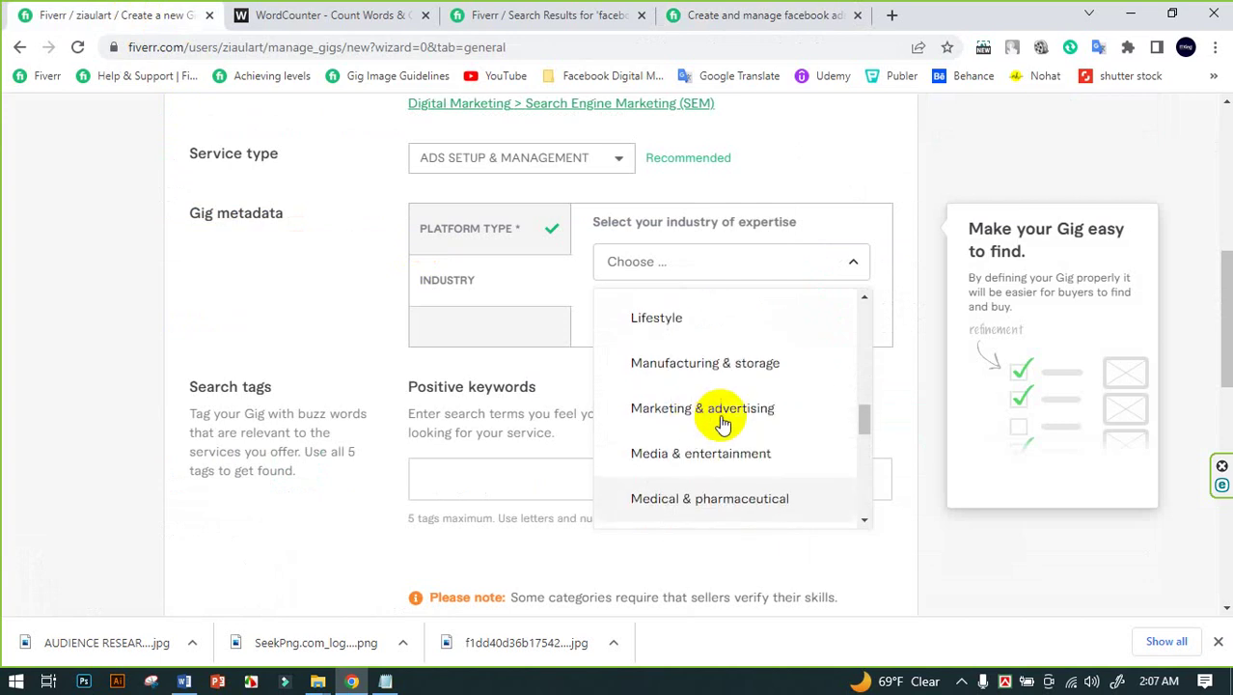
{"action": "left_click", "coordinate": [714, 413]}
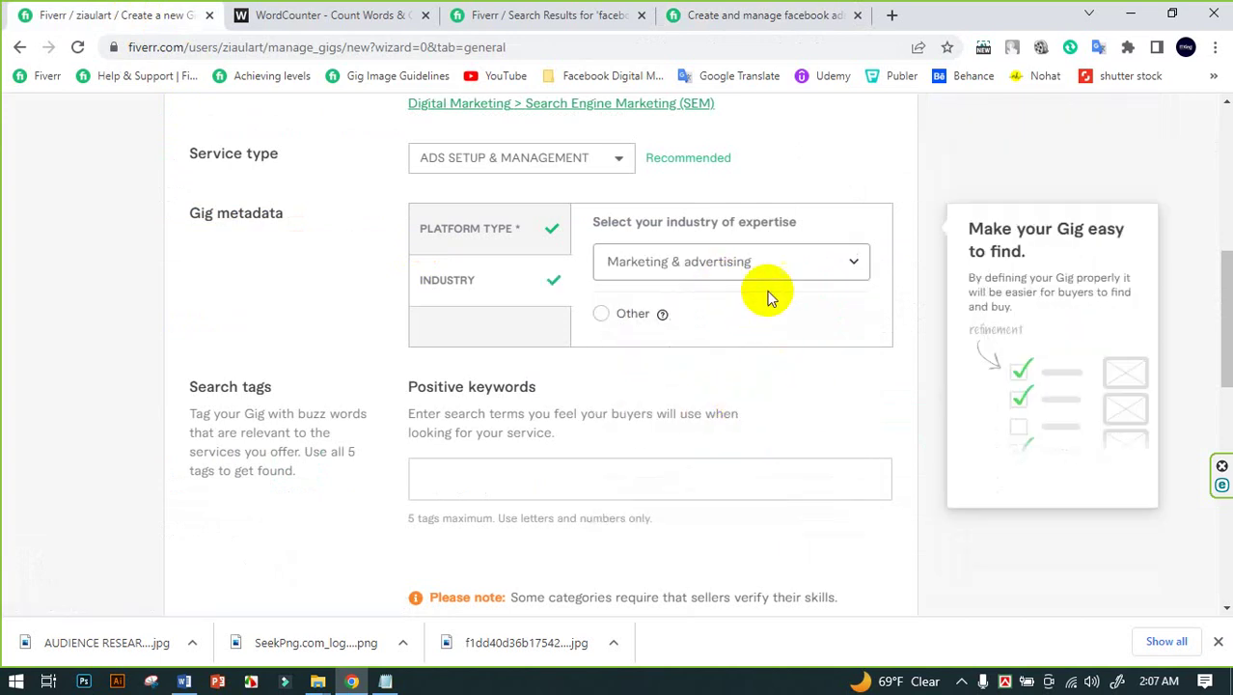
{"action": "scroll", "coordinate": [762, 294], "scroll_direction": "down", "scroll_amount": 1}
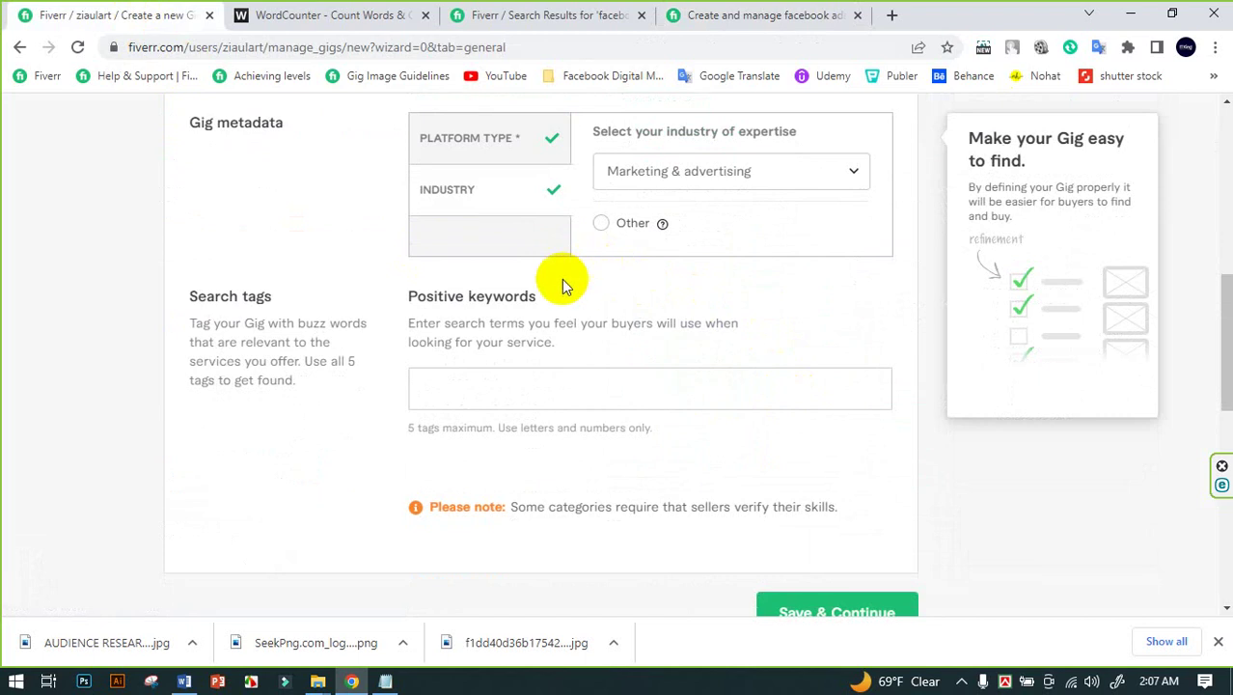
From the search results, open the "create and manage your facebook ads campaign" and "create winning facebook video ads for dropshipping" gigs in new tabs
{"action": "left_click", "coordinate": [579, 15]}
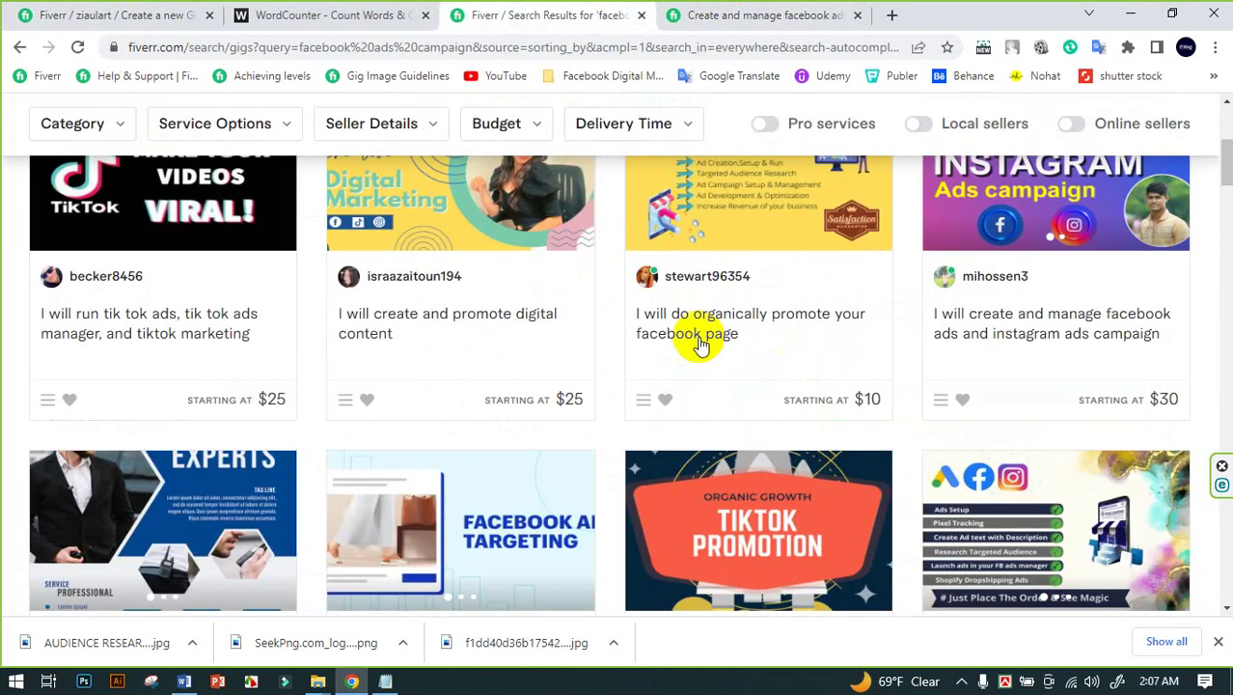
{"action": "scroll", "coordinate": [702, 345], "scroll_direction": "down", "scroll_amount": 2}
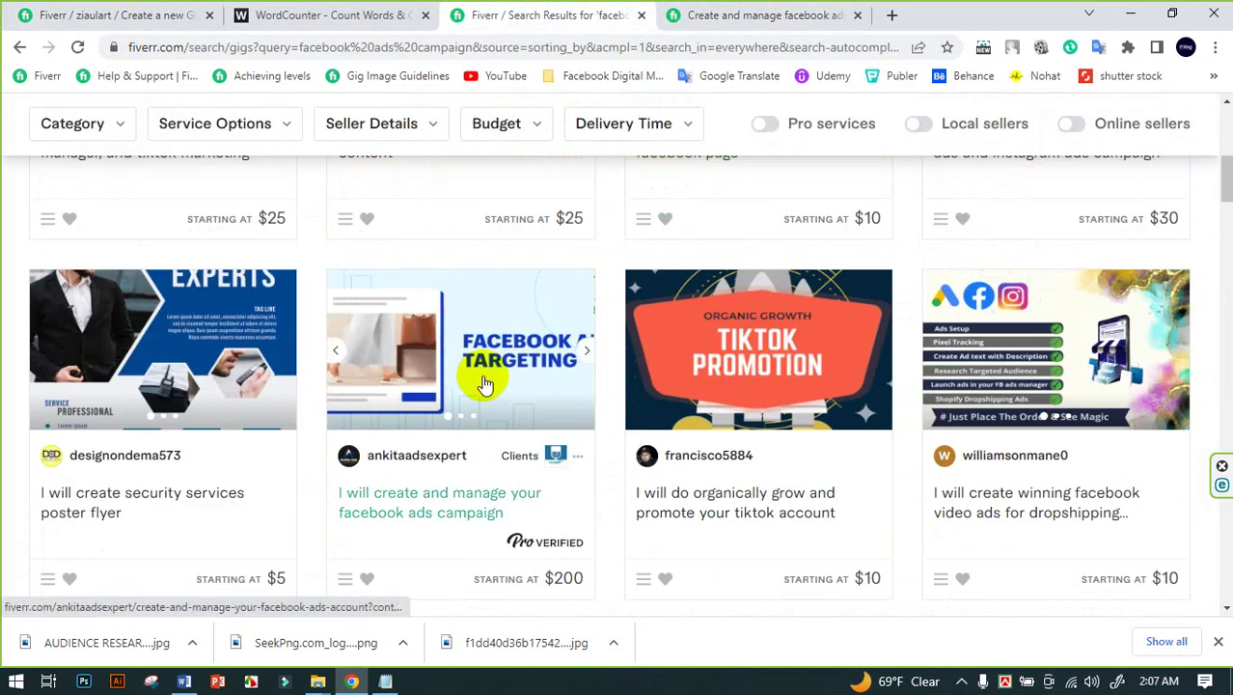
{"action": "middle_click", "coordinate": [486, 384]}
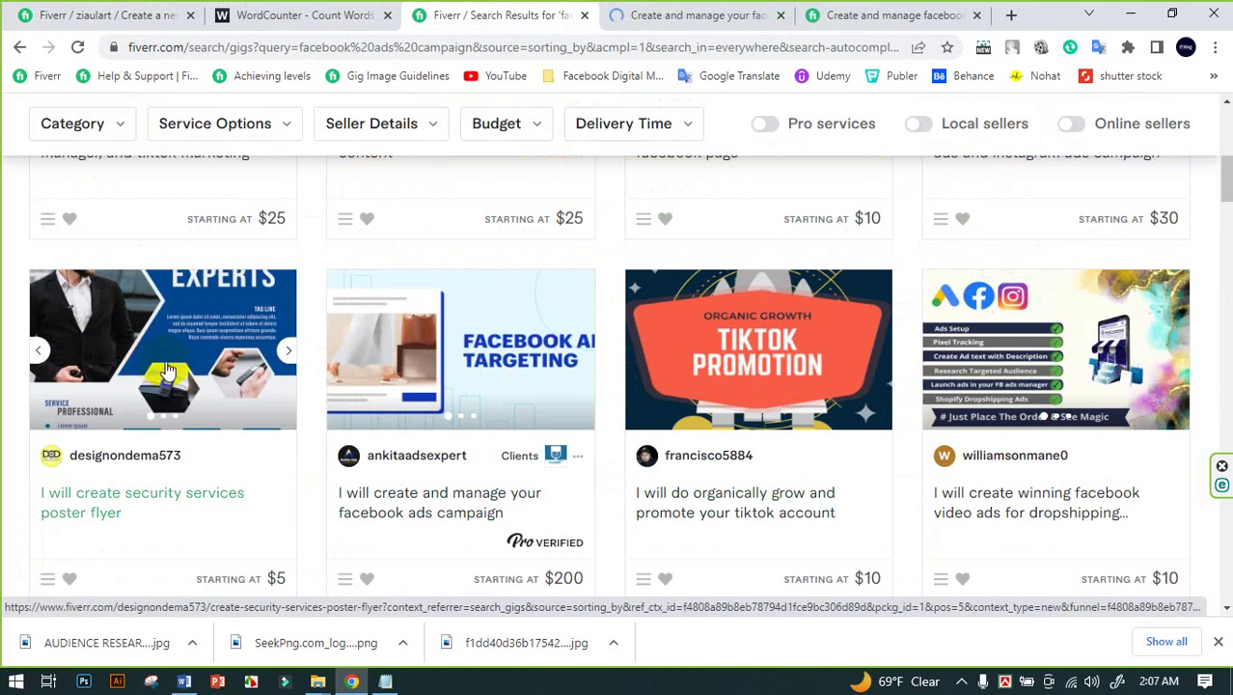
{"action": "middle_click", "coordinate": [1039, 383]}
{"action": "scroll", "coordinate": [898, 373], "scroll_direction": "down", "scroll_amount": 3}
{"action": "scroll", "coordinate": [799, 384], "scroll_direction": "down", "scroll_amount": 1}
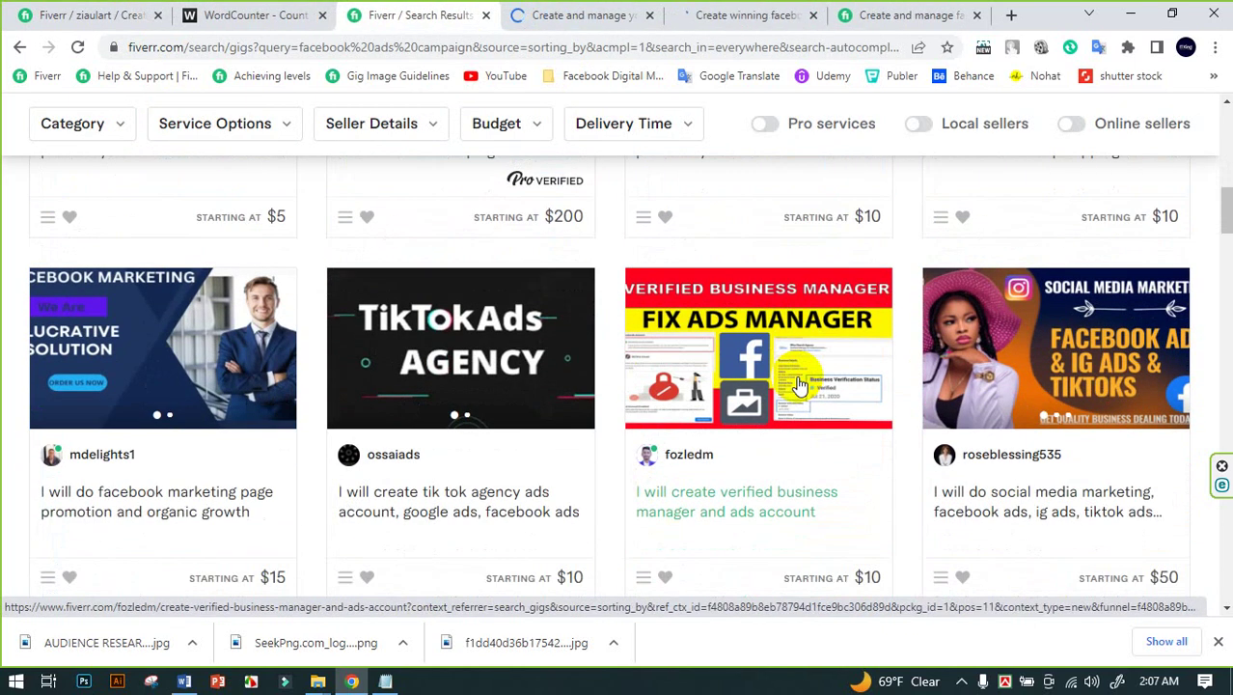
Examine the descriptions and platform type details of the two newly opened competing gigs
{"action": "left_click", "coordinate": [584, 14]}
{"action": "scroll", "coordinate": [532, 387], "scroll_direction": "down", "scroll_amount": 8}
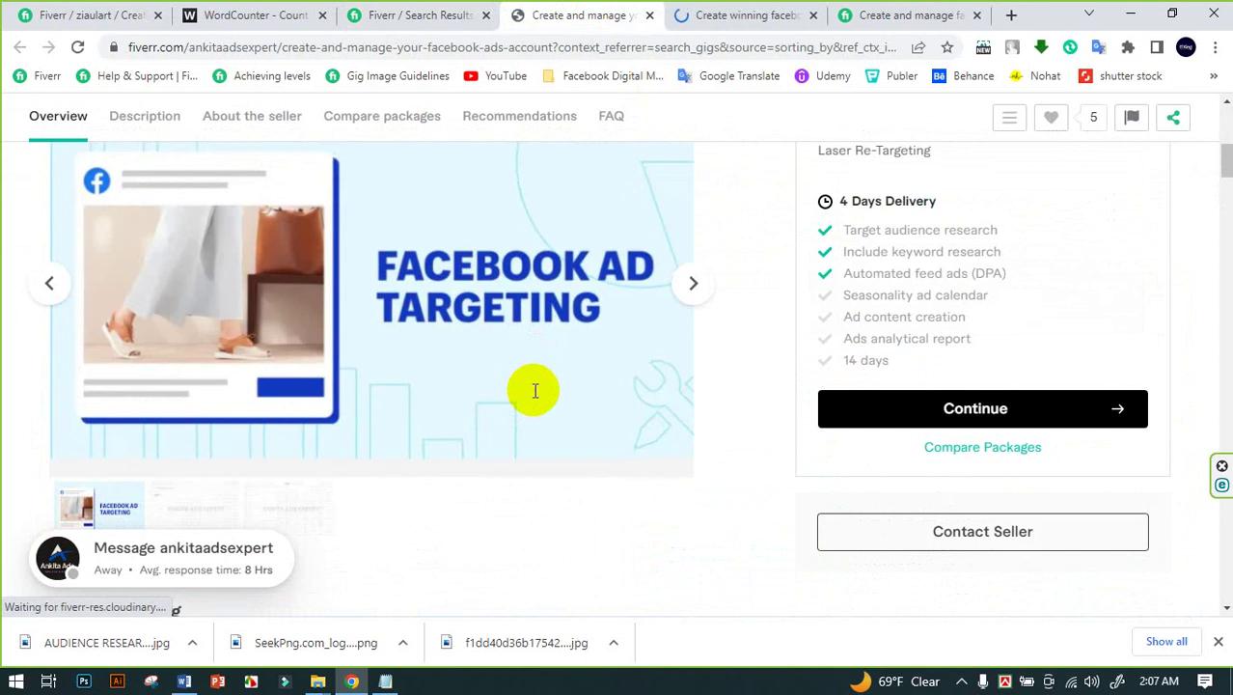
{"action": "scroll", "coordinate": [538, 396], "scroll_direction": "down", "scroll_amount": 3}
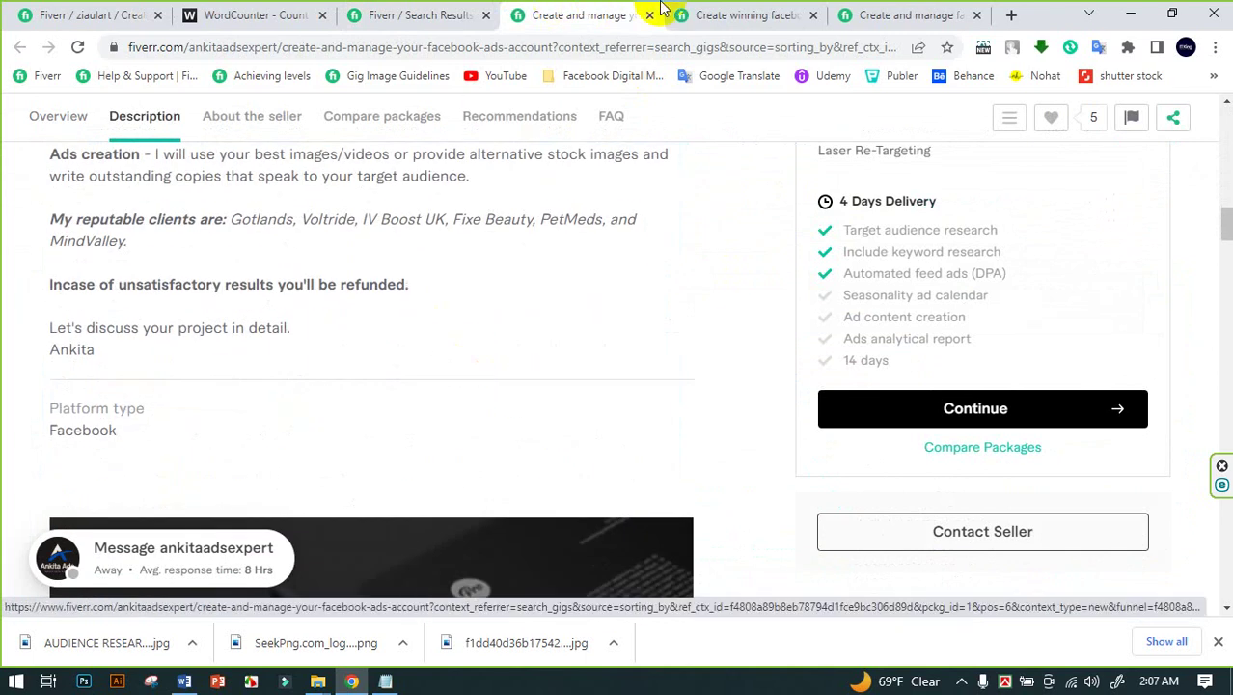
{"action": "left_click", "coordinate": [697, 16]}
{"action": "scroll", "coordinate": [537, 378], "scroll_direction": "down", "scroll_amount": 10}
{"action": "scroll", "coordinate": [539, 389], "scroll_direction": "down", "scroll_amount": 4}
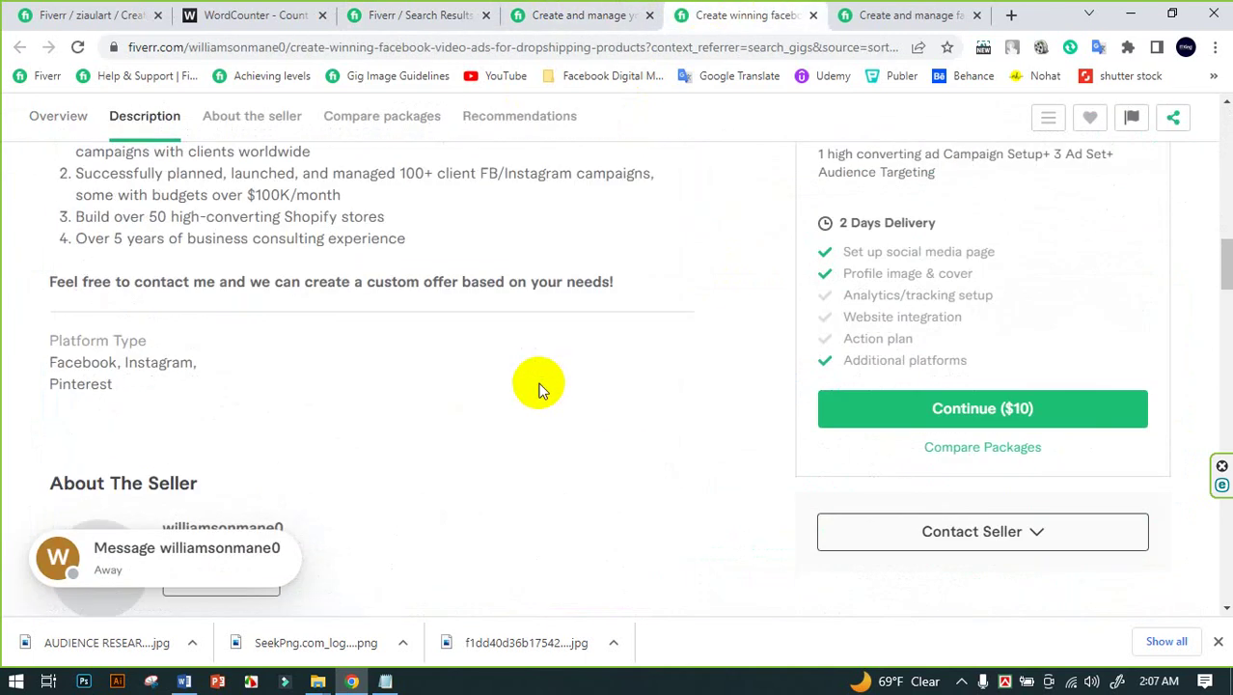
{"action": "left_click", "coordinate": [543, 16]}
Open the "setup and manage your facebook and instagram ad" and "setup, run and manage profitable facebook ads" gigs from the search results in new tabs
{"action": "left_click", "coordinate": [405, 15]}
{"action": "scroll", "coordinate": [524, 427], "scroll_direction": "down", "scroll_amount": 5}
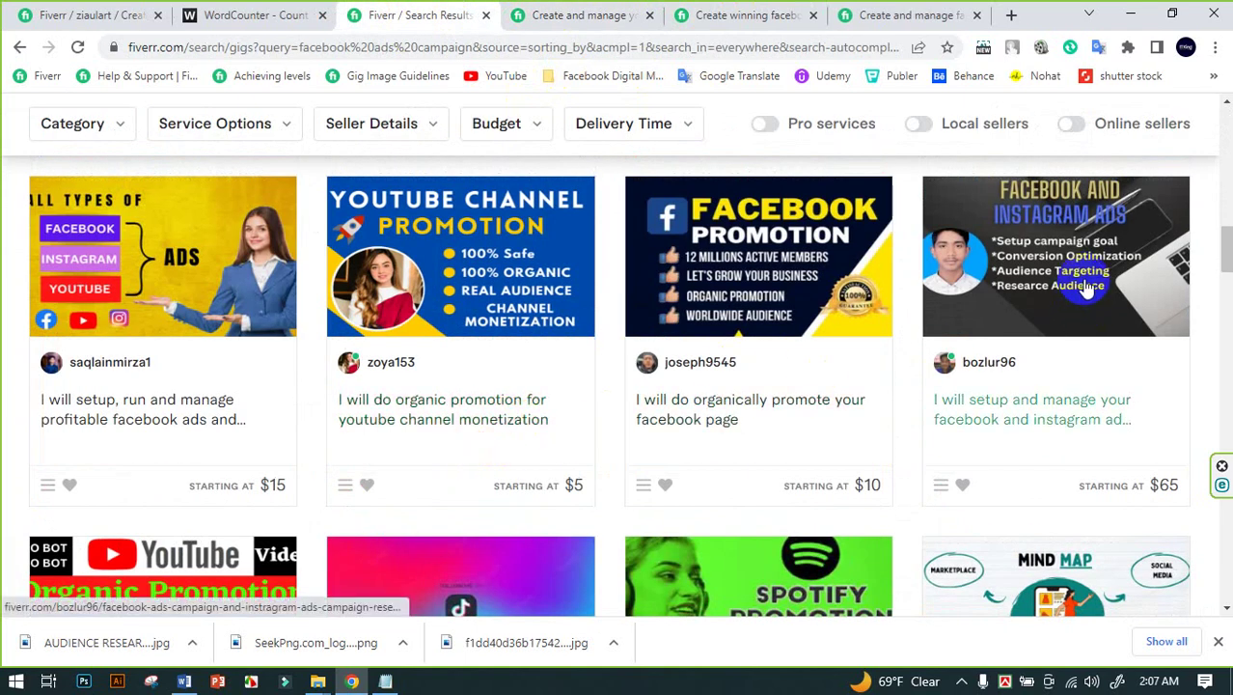
{"action": "middle_click", "coordinate": [1084, 311]}
{"action": "middle_click", "coordinate": [193, 348]}
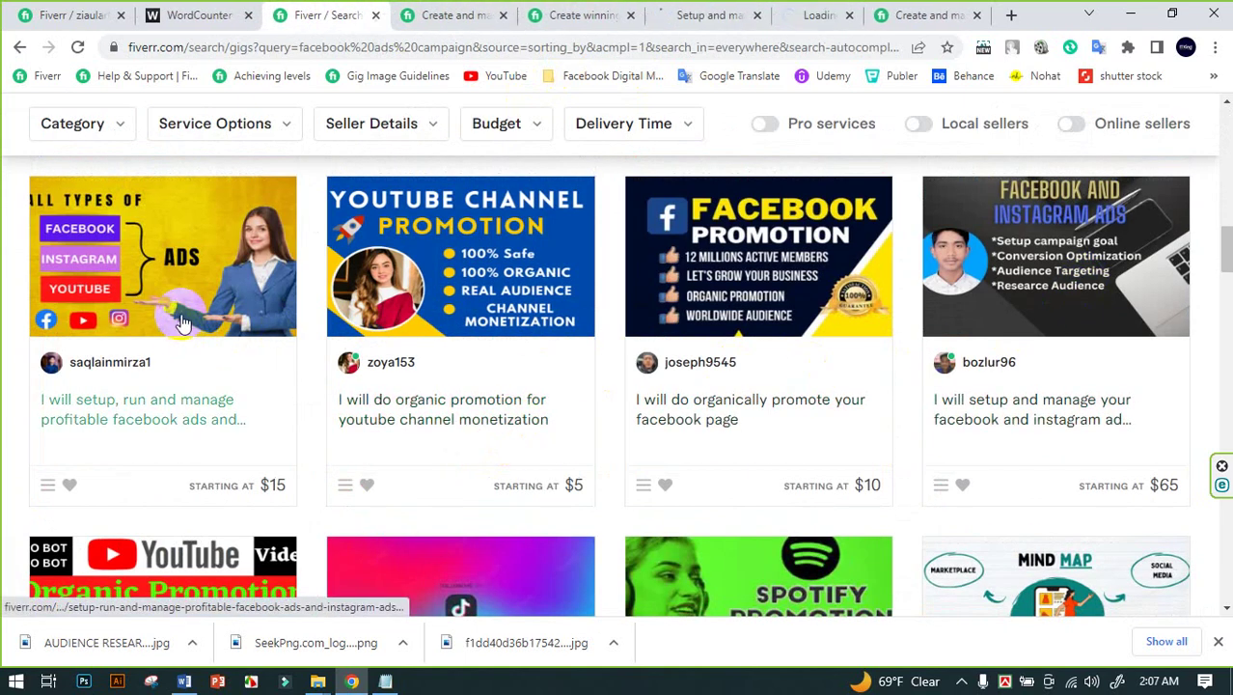
Examine the platform type and industry details of the two setup-and-manage ads gigs
{"action": "left_click", "coordinate": [701, 9]}
{"action": "scroll", "coordinate": [506, 439], "scroll_direction": "down", "scroll_amount": 10}
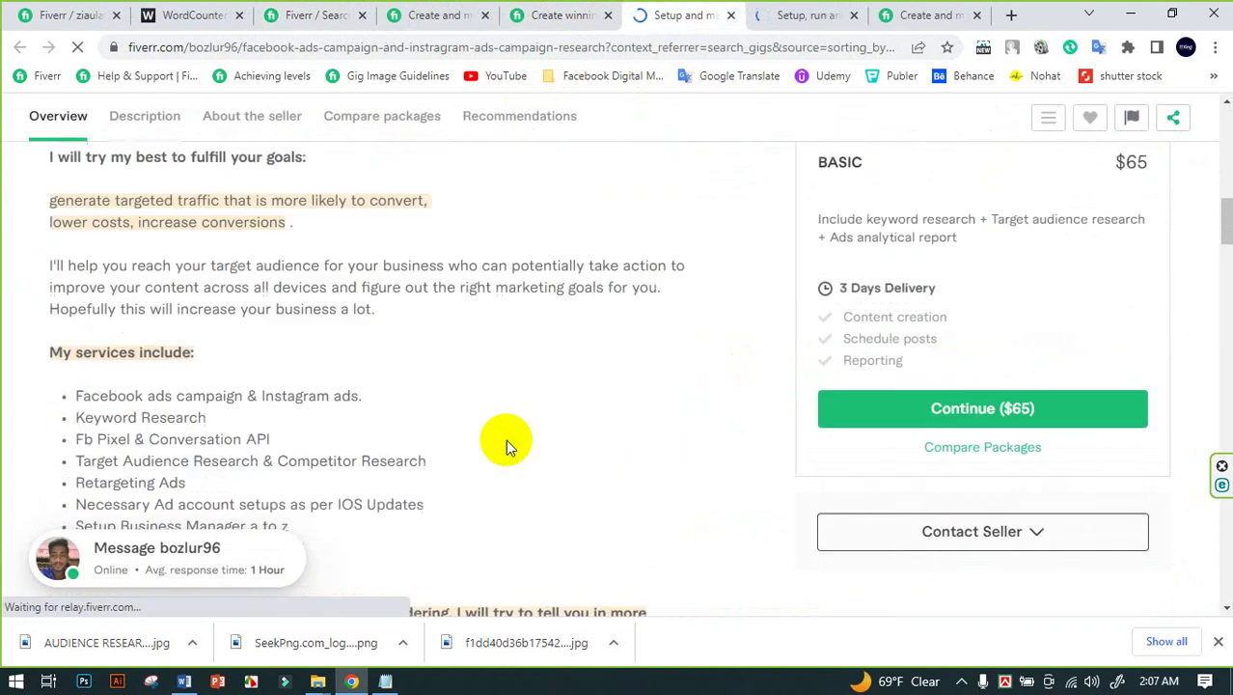
{"action": "scroll", "coordinate": [506, 439], "scroll_direction": "up", "scroll_amount": 1}
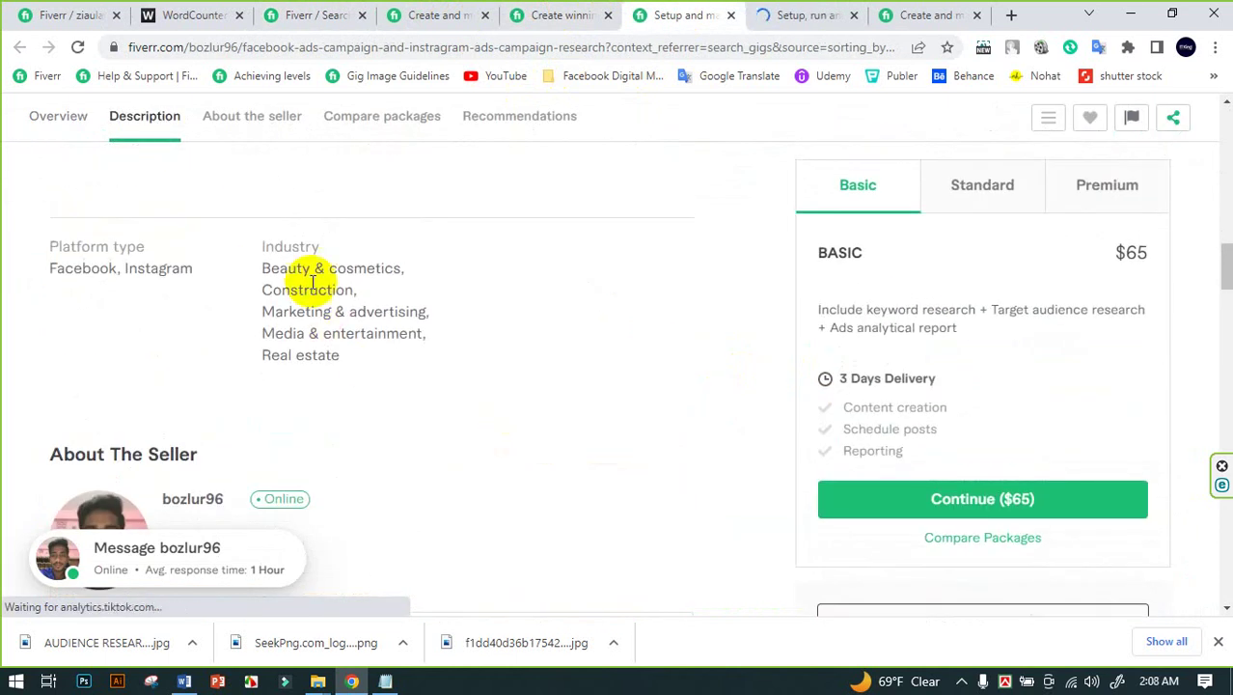
{"action": "left_click", "coordinate": [794, 9]}
{"action": "scroll", "coordinate": [499, 386], "scroll_direction": "down", "scroll_amount": 5}
{"action": "scroll", "coordinate": [503, 381], "scroll_direction": "down", "scroll_amount": 8}
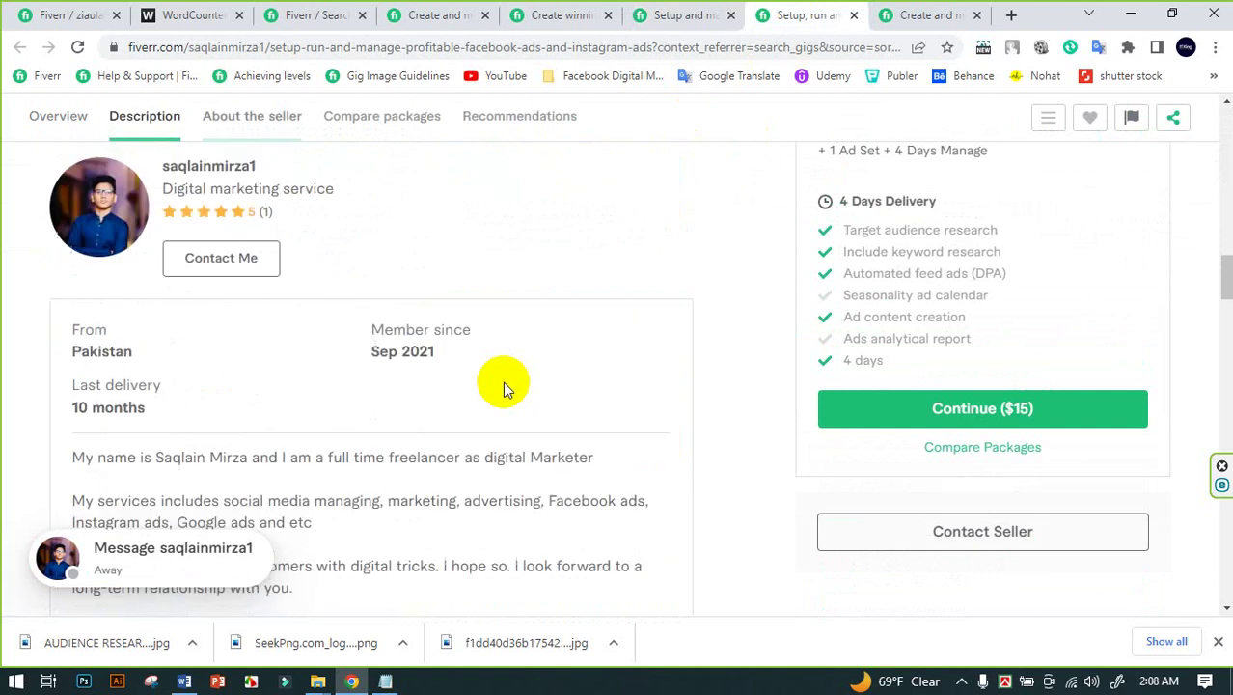
{"action": "scroll", "coordinate": [503, 381], "scroll_direction": "up", "scroll_amount": 3}
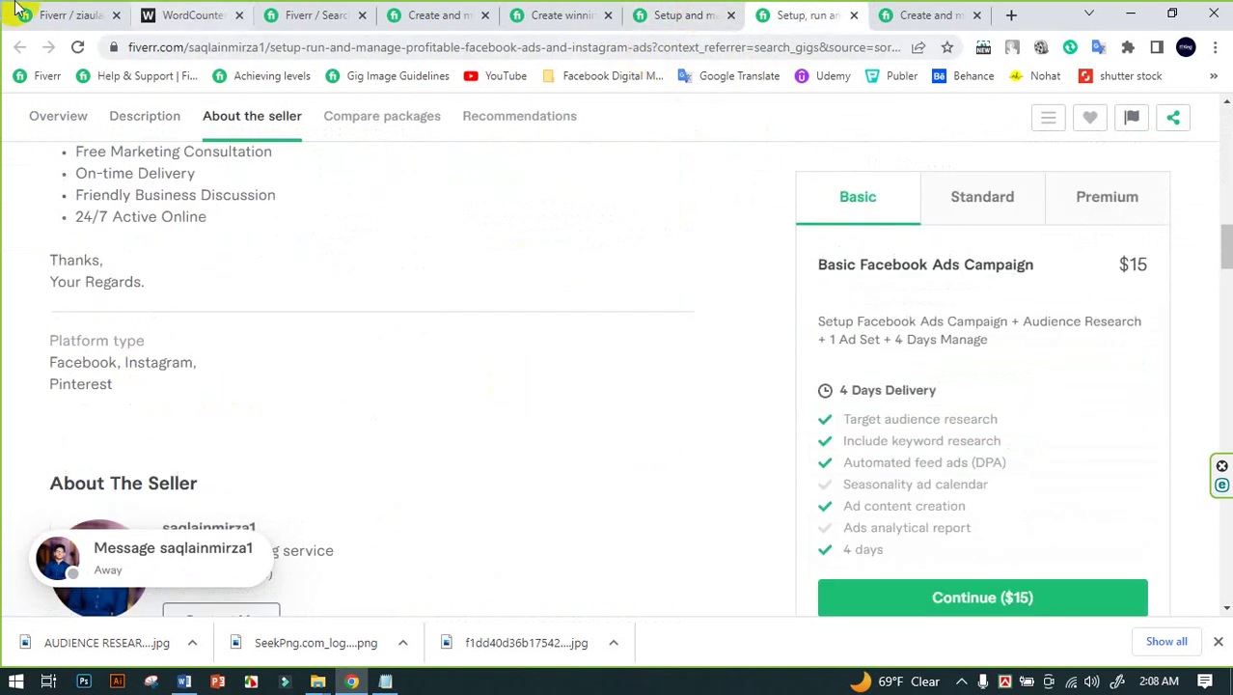
Close the search results and the four extra competing gigs, keeping the first reference gig open, and return to the new gig form
{"action": "left_click", "coordinate": [48, 14]}
{"action": "scroll", "coordinate": [642, 389], "scroll_direction": "up", "scroll_amount": 2}
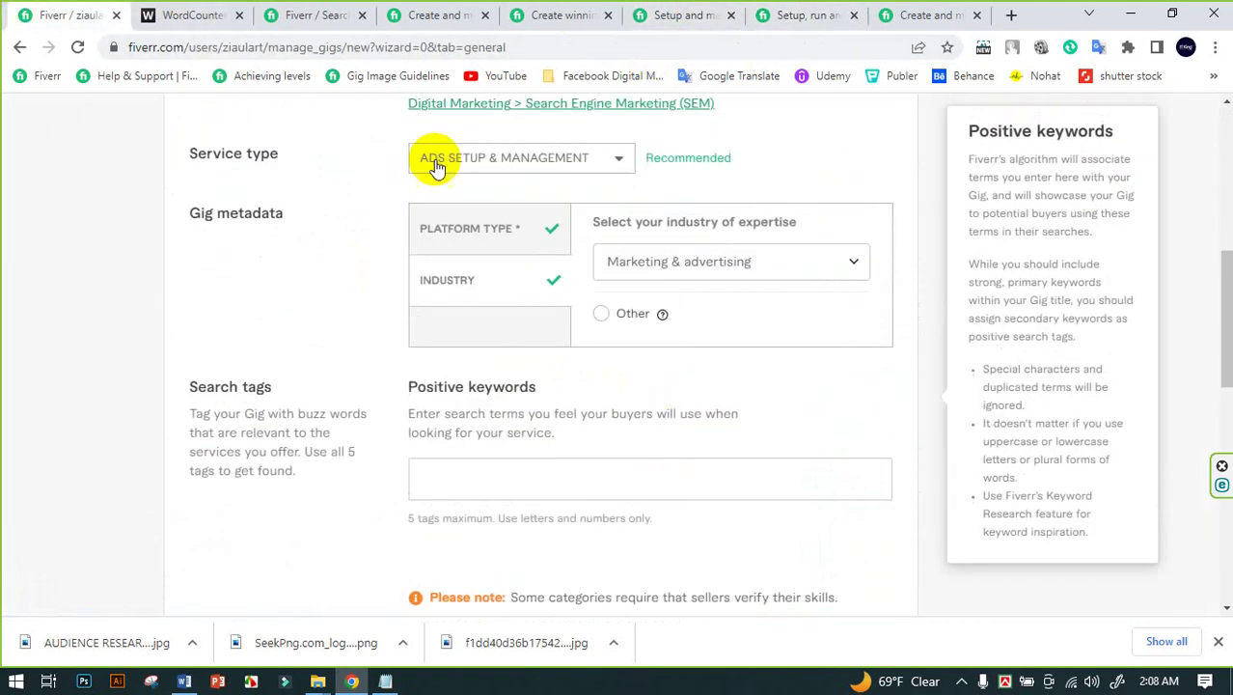
{"action": "left_click", "coordinate": [326, 13]}
{"action": "left_click", "coordinate": [362, 19]}
{"action": "left_click", "coordinate": [362, 19]}
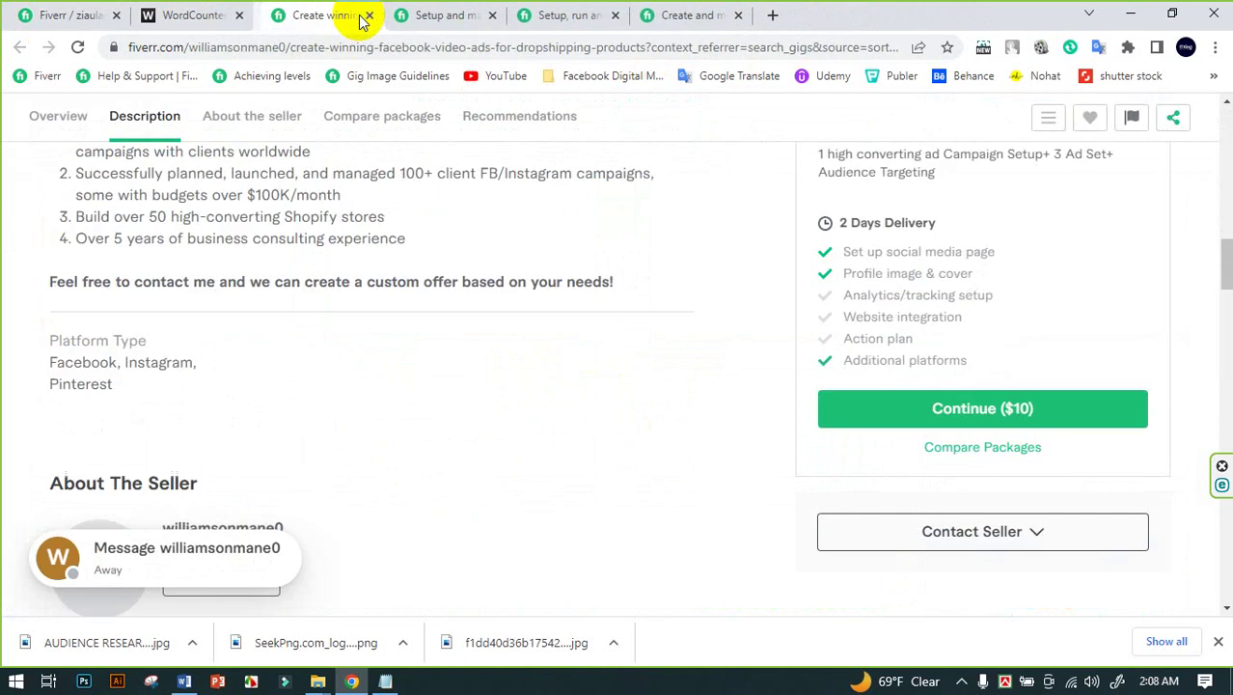
{"action": "left_click", "coordinate": [362, 19]}
{"action": "left_click", "coordinate": [362, 19]}
{"action": "left_click", "coordinate": [362, 19]}
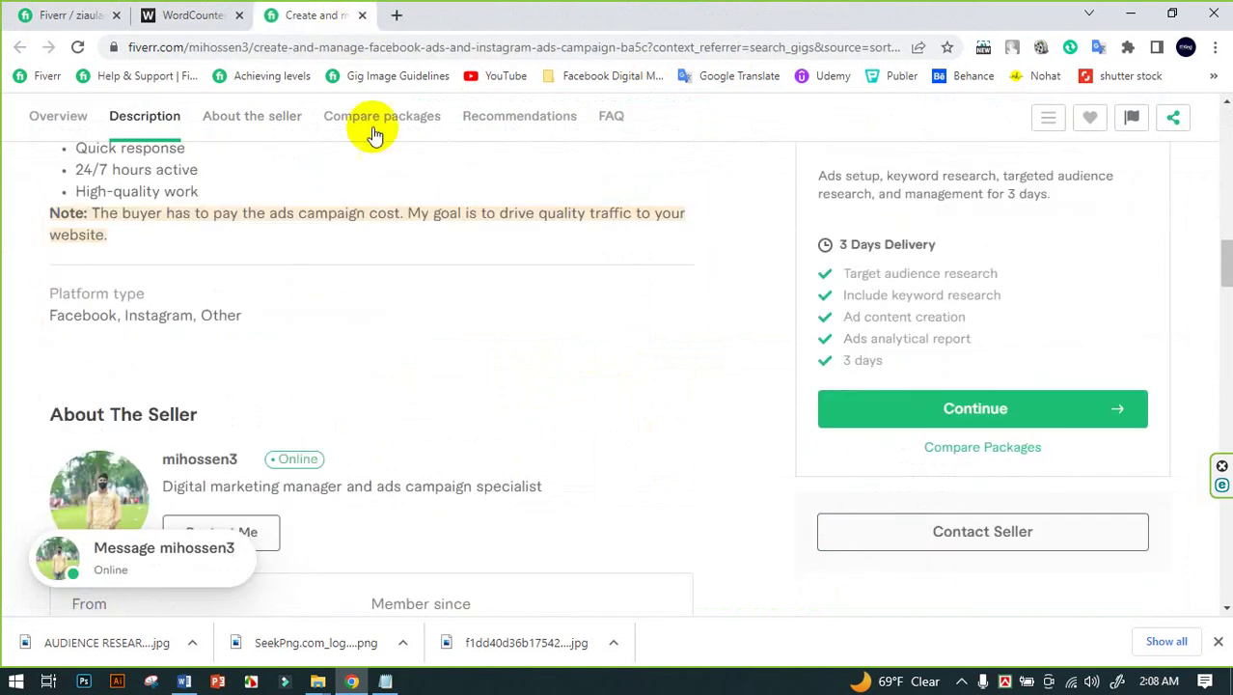
{"action": "scroll", "coordinate": [347, 119], "scroll_direction": "up", "scroll_amount": 1}
{"action": "left_click", "coordinate": [39, 12]}
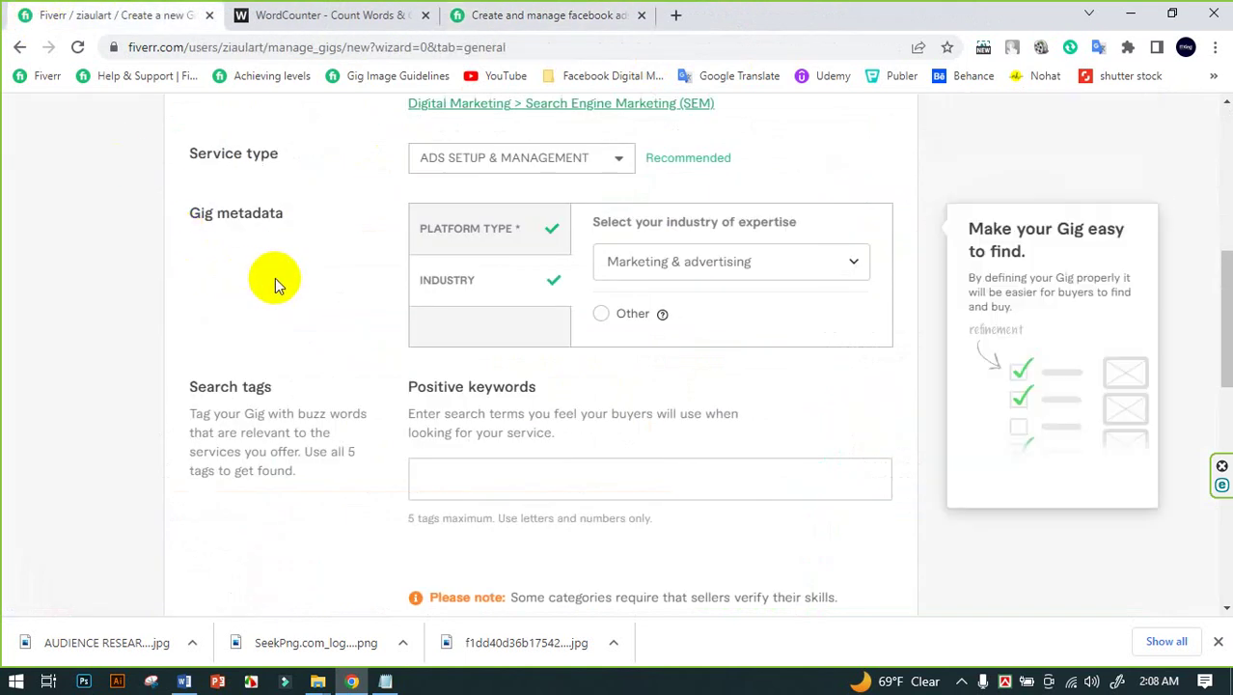
Check the prepared tag list in Title.docx in Word, and add "Facebook ads" as the first positive keyword in the browser's gig form
{"action": "scroll", "coordinate": [323, 295], "scroll_direction": "up", "scroll_amount": 2}
{"action": "scroll", "coordinate": [323, 294], "scroll_direction": "down", "scroll_amount": 3}
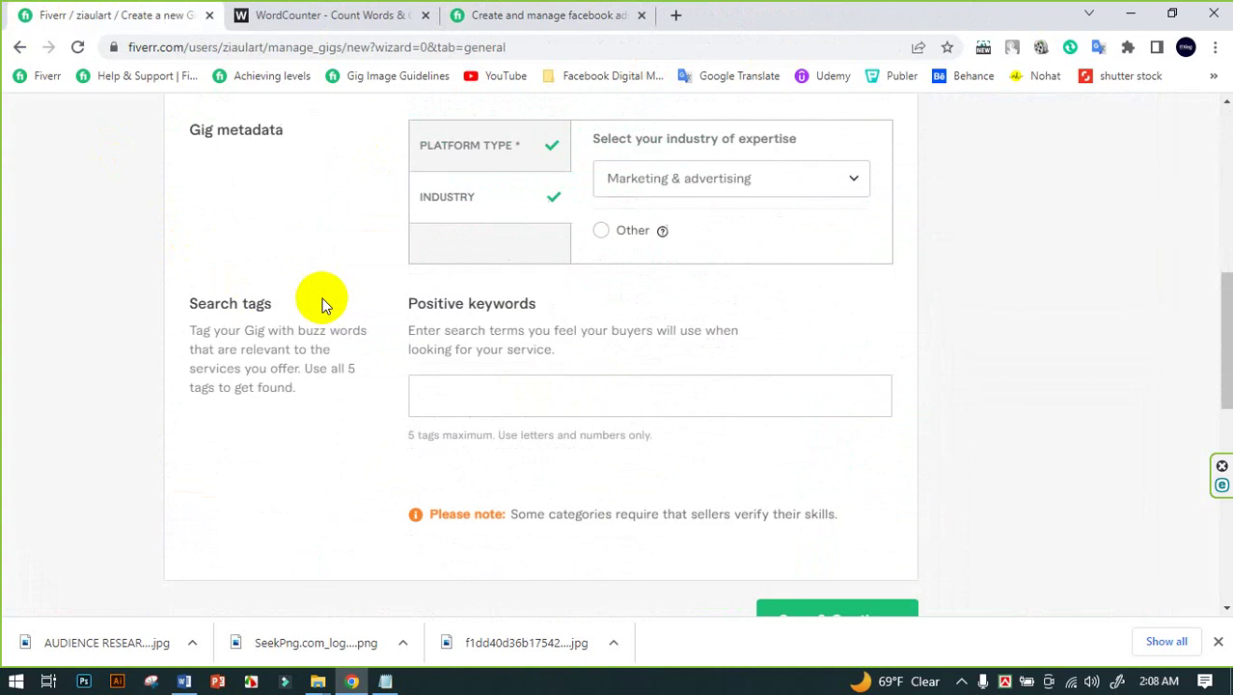
{"action": "scroll", "coordinate": [521, 273], "scroll_direction": "down", "scroll_amount": 1}
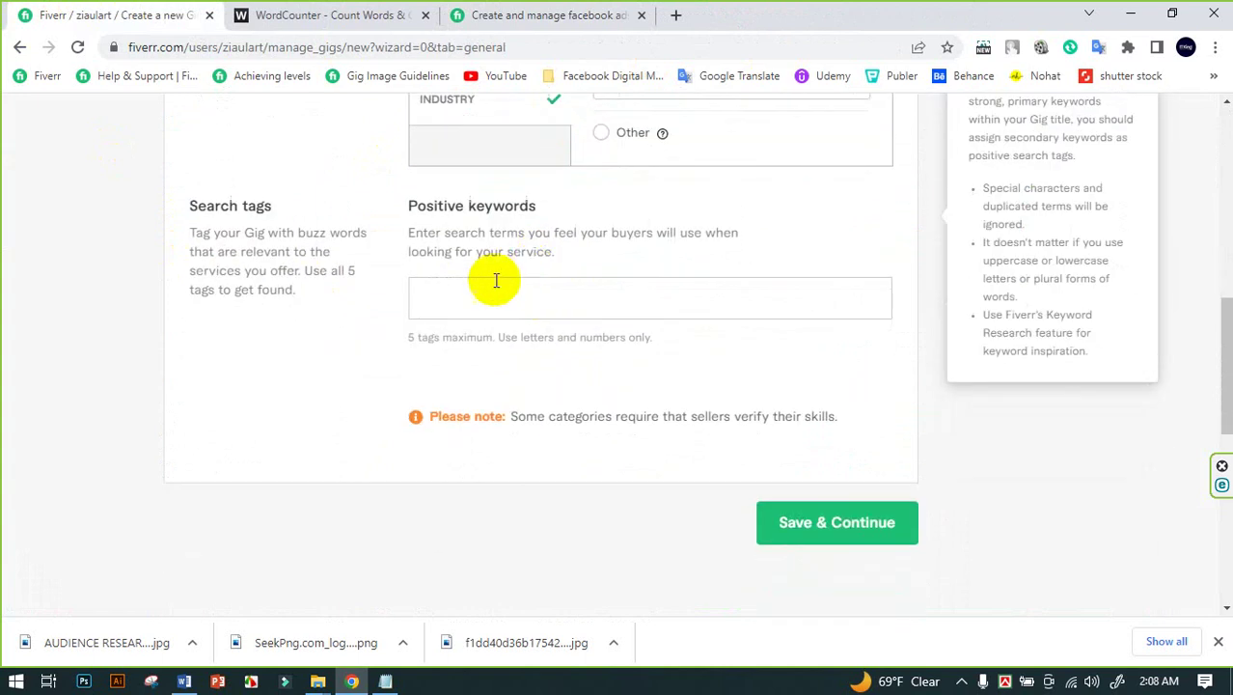
{"action": "left_click", "coordinate": [465, 307]}
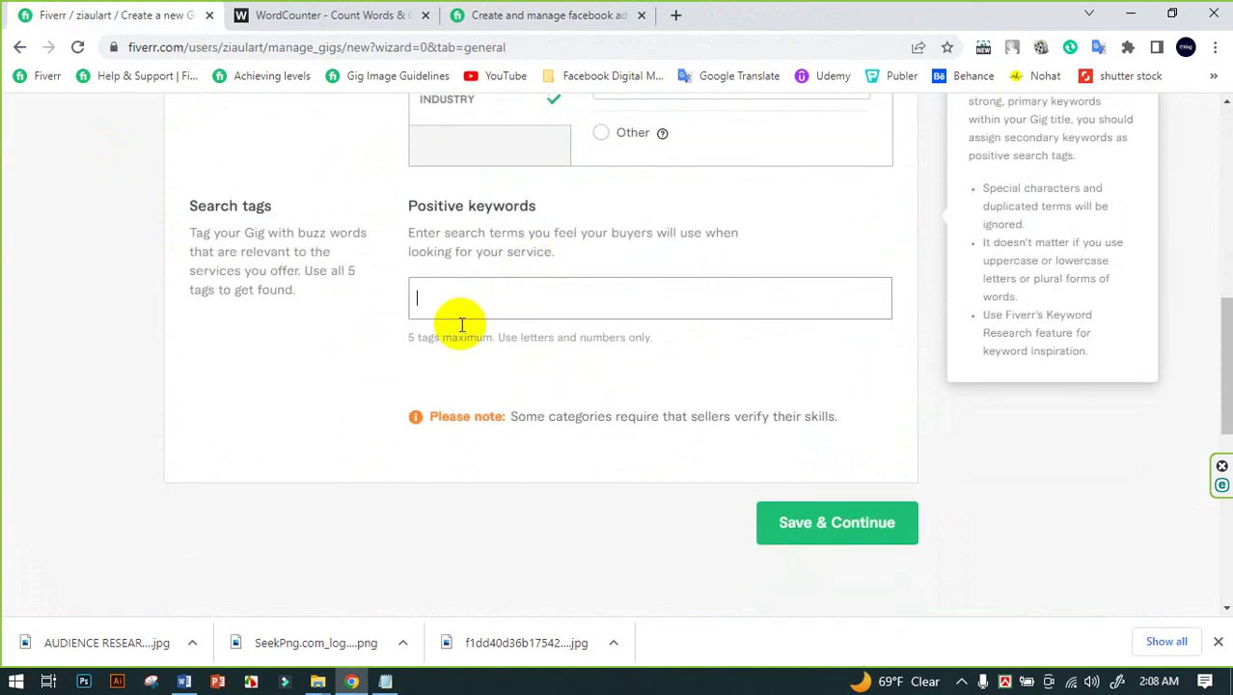
{"action": "left_click", "coordinate": [184, 682]}
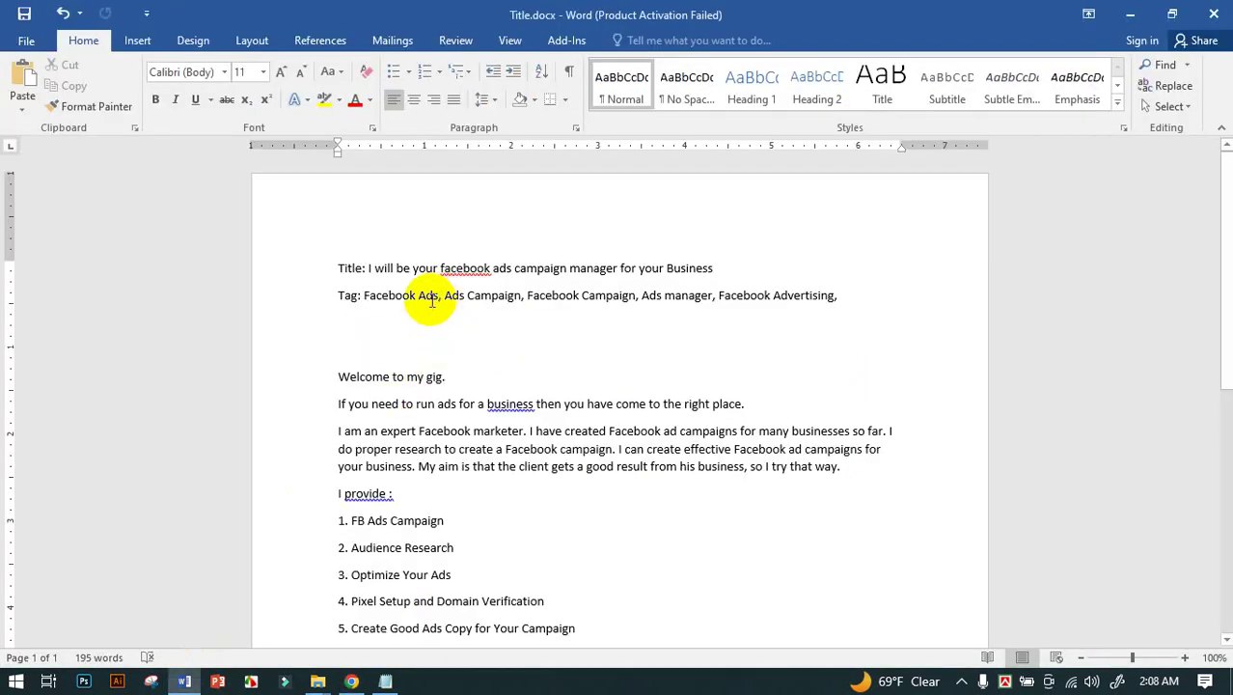
{"action": "left_click", "coordinate": [353, 682]}
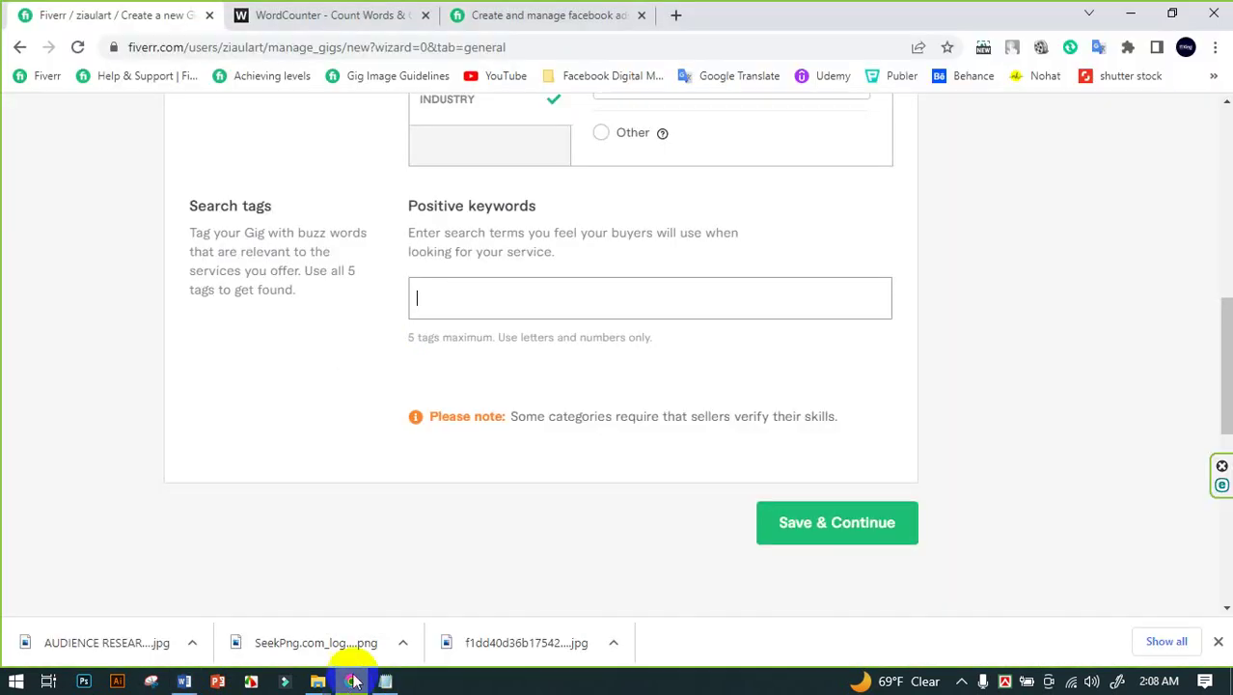
{"action": "type", "text": "Facebook ads"}
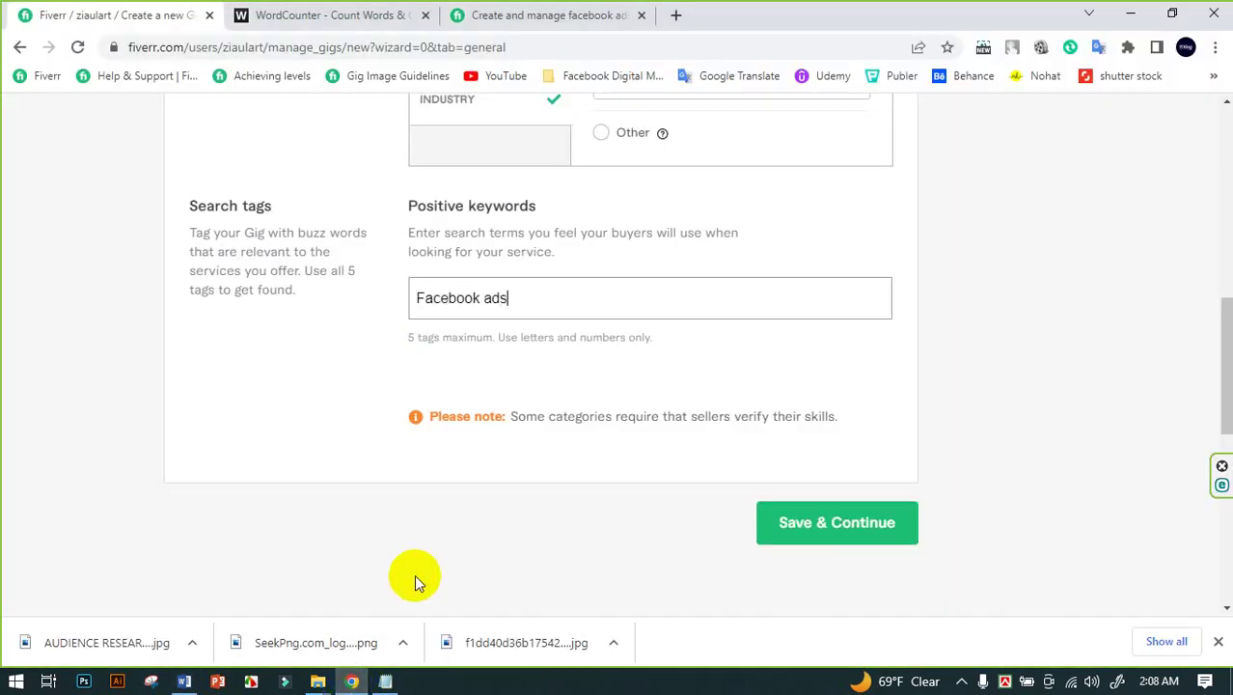
{"action": "key", "text": "Return"}
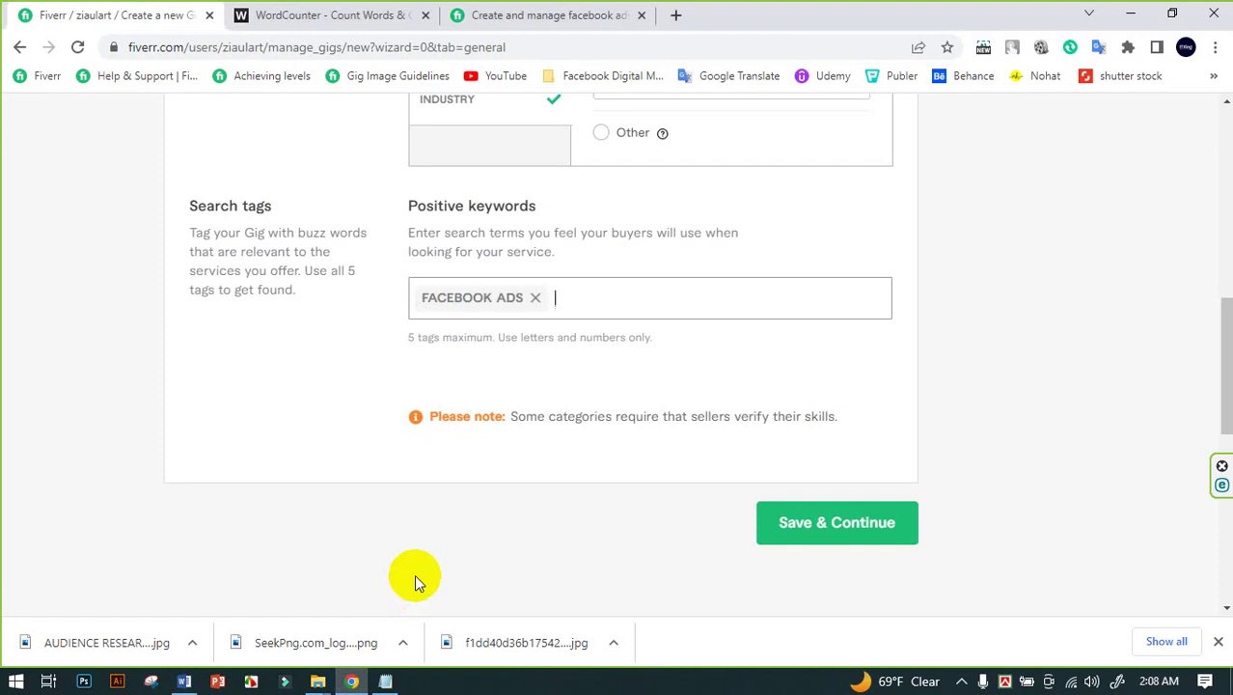
Add "ads campaign" and "facebook campaign" as positive keywords in the search tags
{"action": "type", "text": "face"}
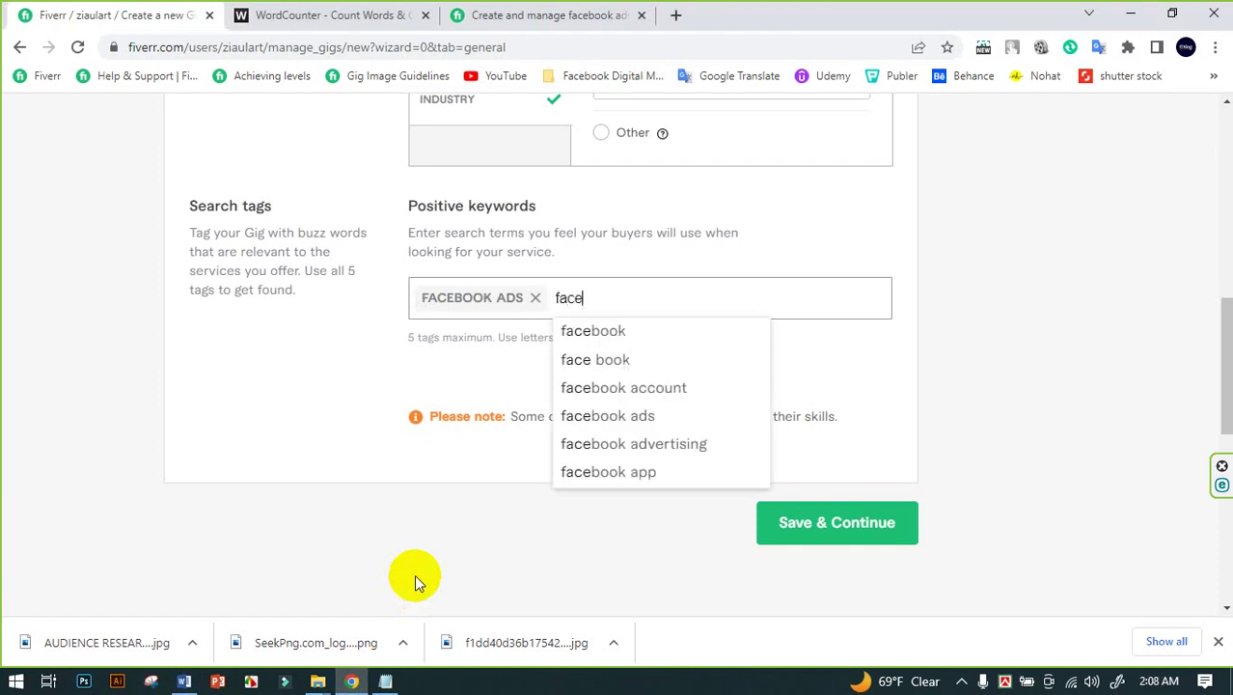
{"action": "key", "text": "BackSpace"}
{"action": "key", "text": "BackSpace"}
{"action": "key", "text": "BackSpace"}
{"action": "type", "text": "ads "}
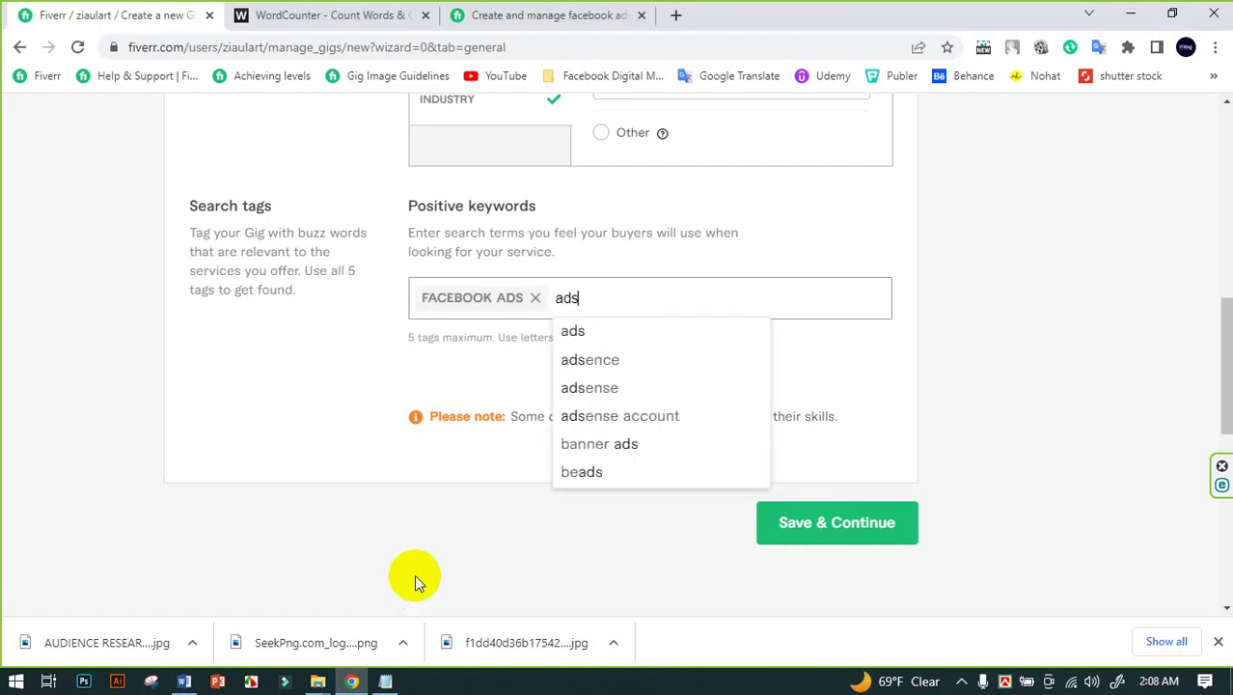
{"action": "type", "text": "campaign"}
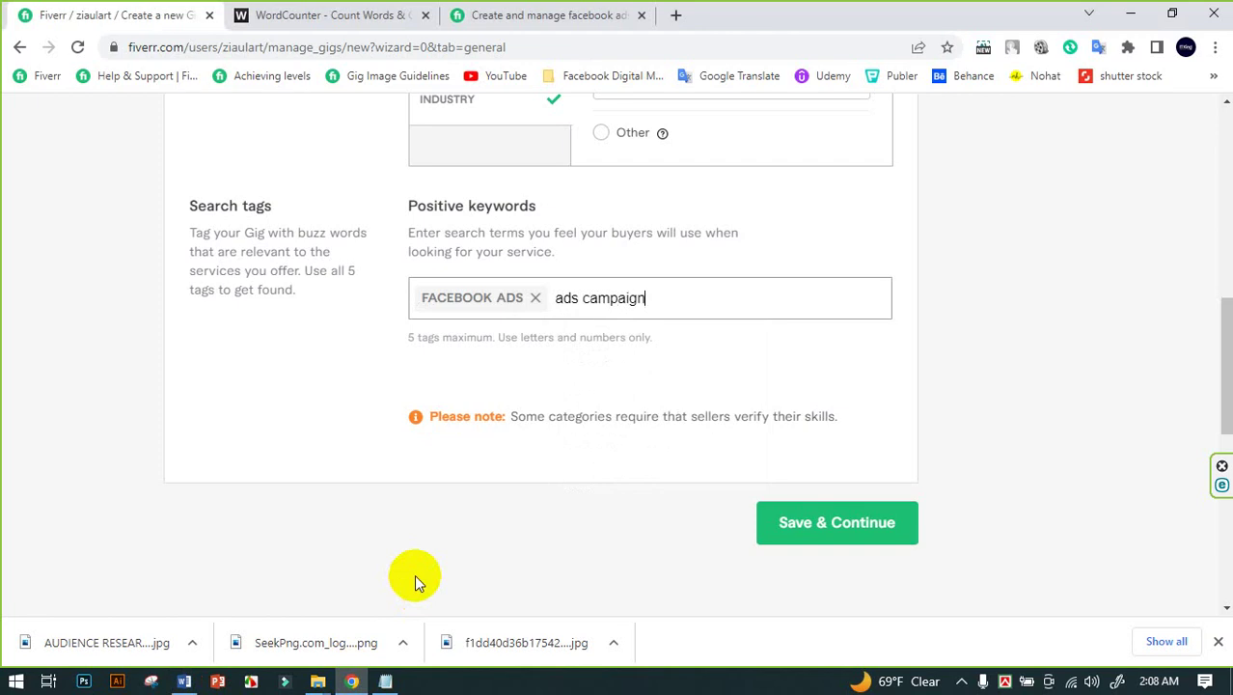
{"action": "key", "text": "Return"}
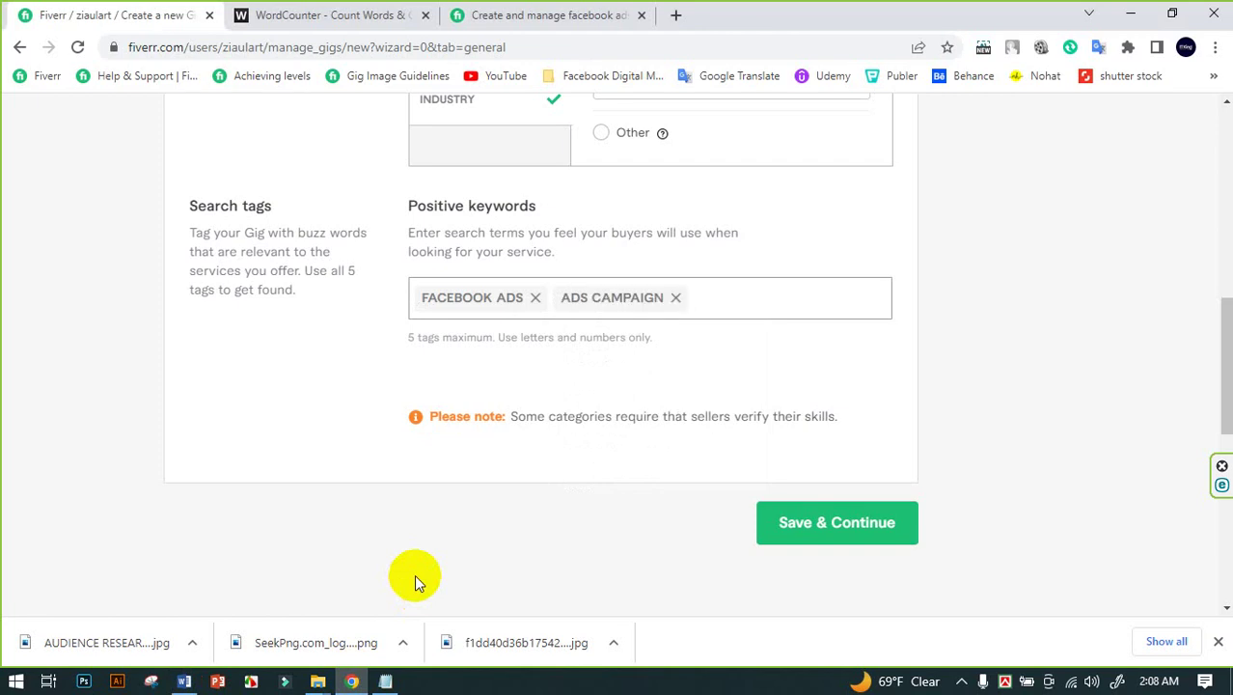
{"action": "type", "text": "fa"}
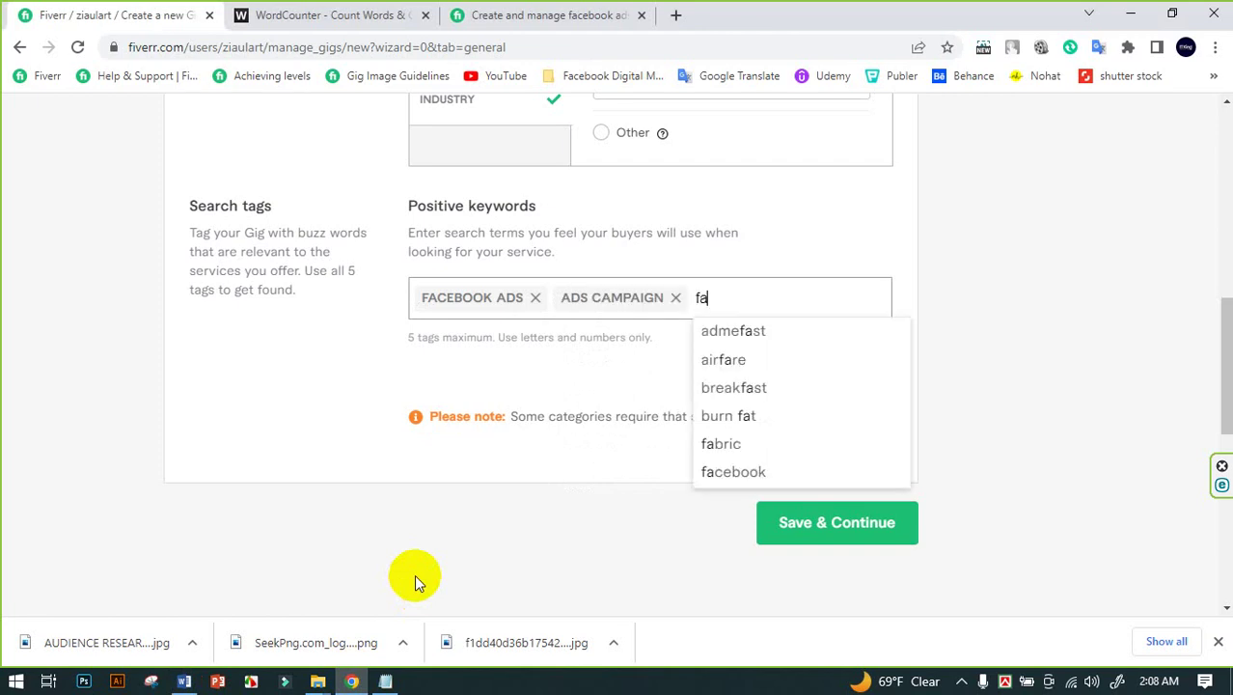
{"action": "type", "text": "cebook campaign"}
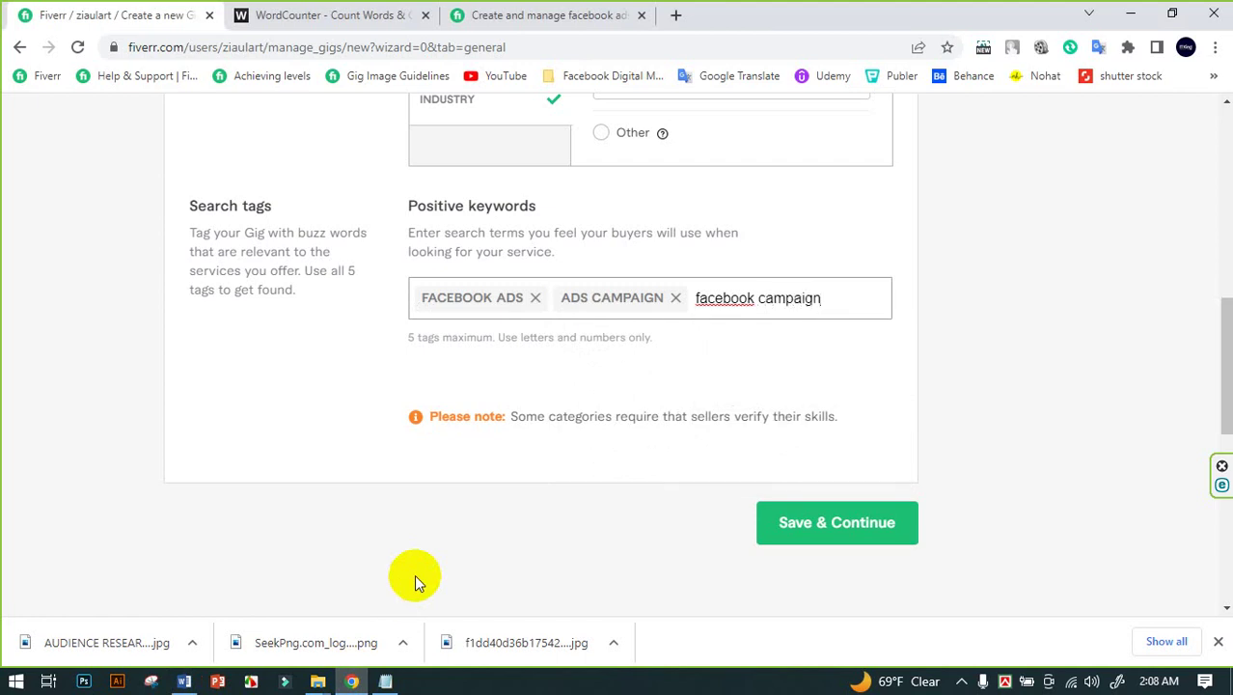
{"action": "key", "text": "Return"}
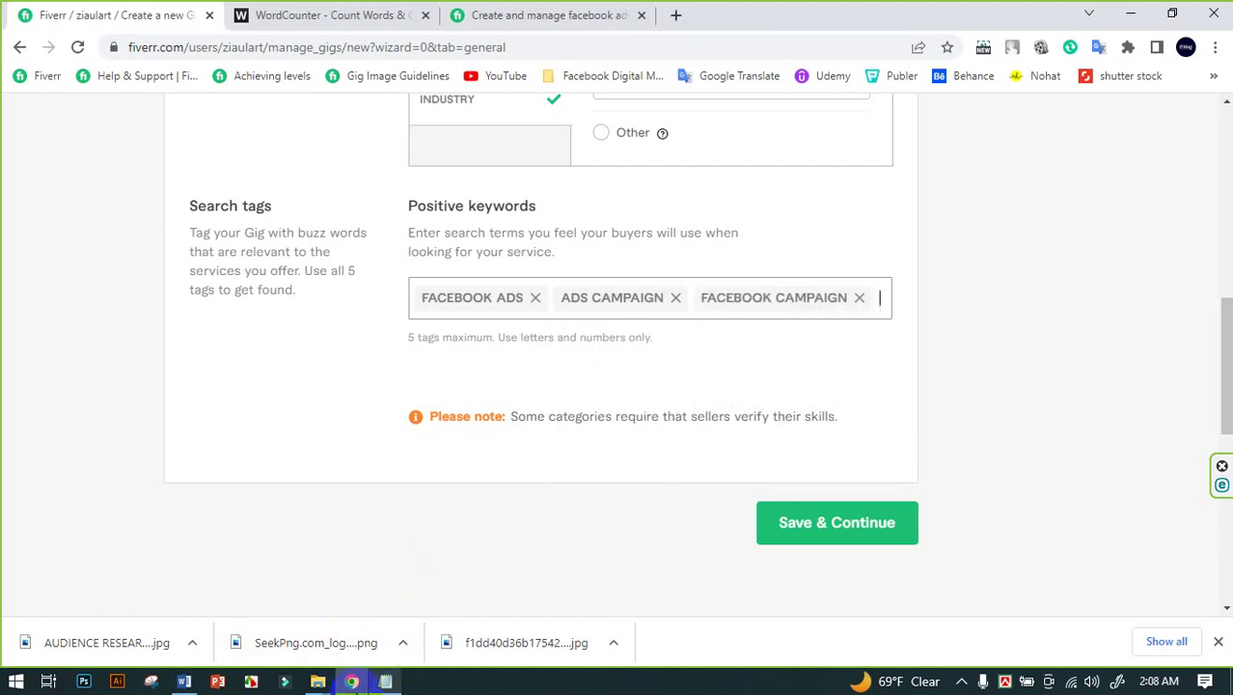
Check the remaining tags in Title.docx in Word, and add "Ads manager" and "facebook advertising" as positive keywords in the browser's gig form
{"action": "left_click", "coordinate": [184, 682]}
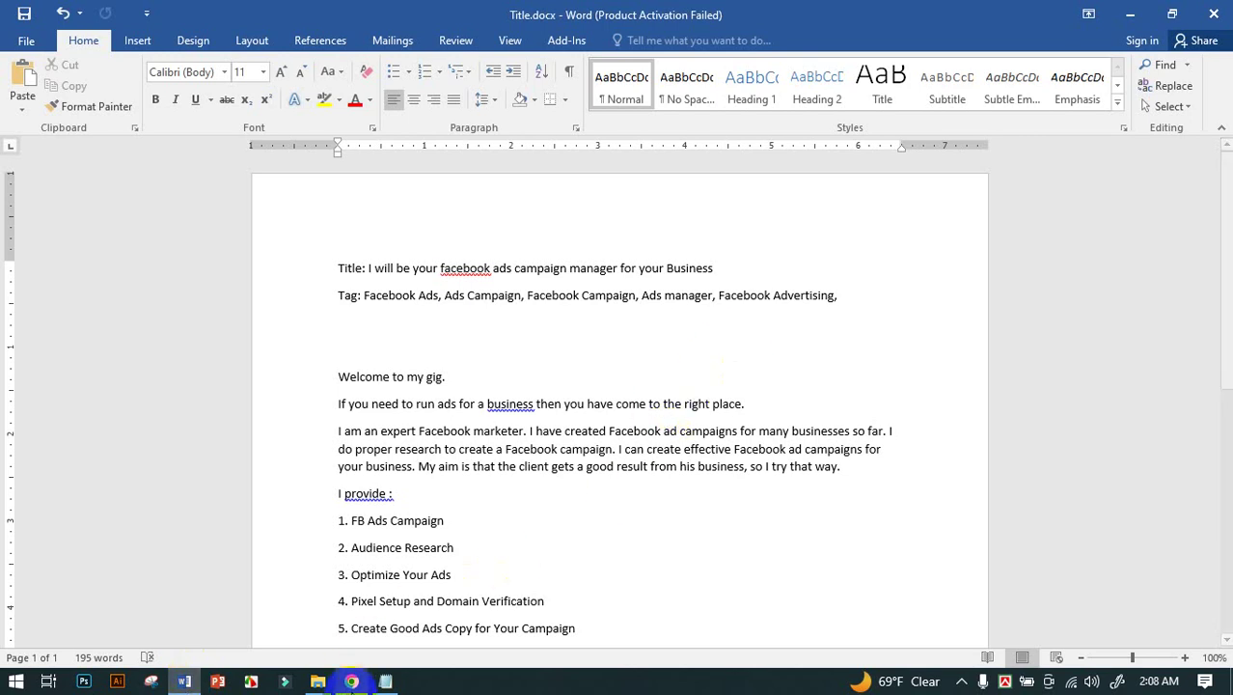
{"action": "left_click", "coordinate": [351, 682]}
{"action": "type", "text": "A"}
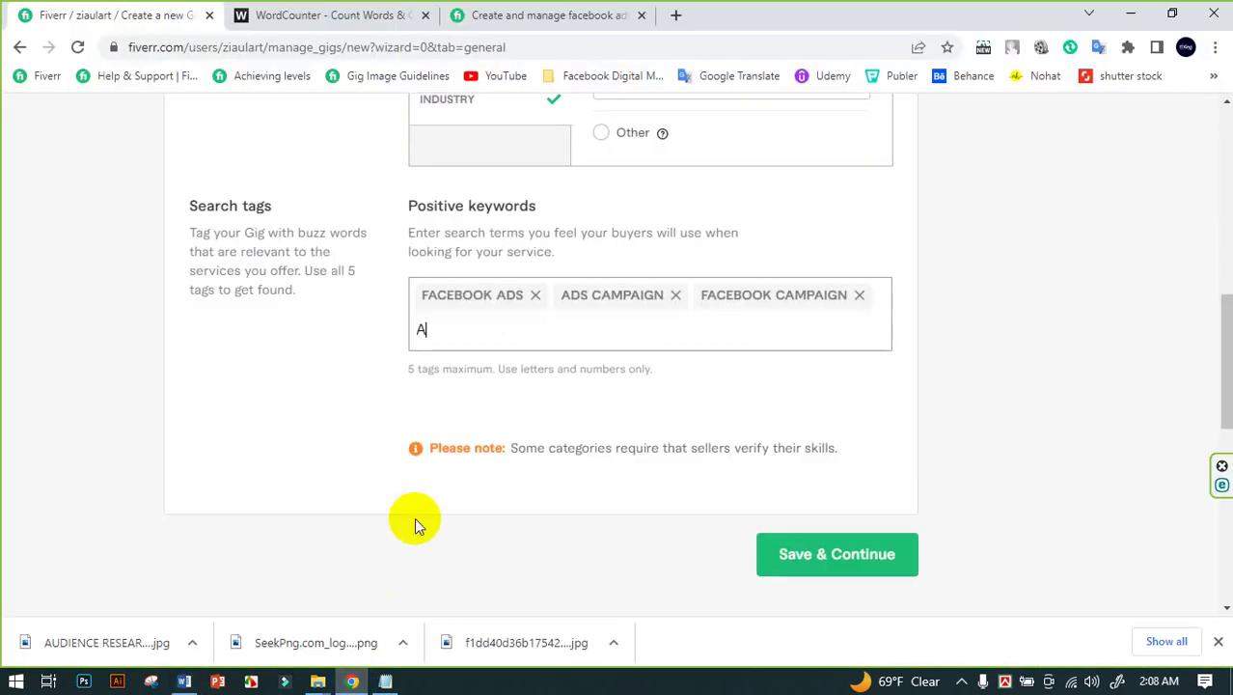
{"action": "type", "text": "ds manager"}
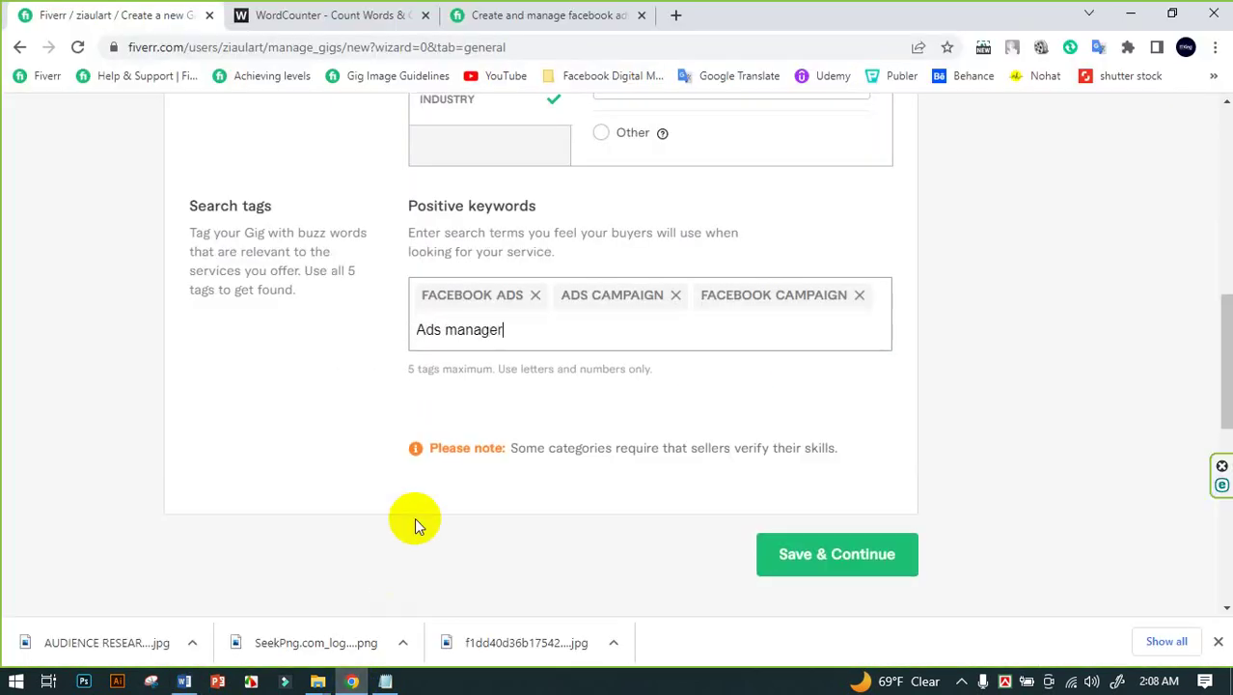
{"action": "key", "text": "Return"}
{"action": "type", "text": "f"}
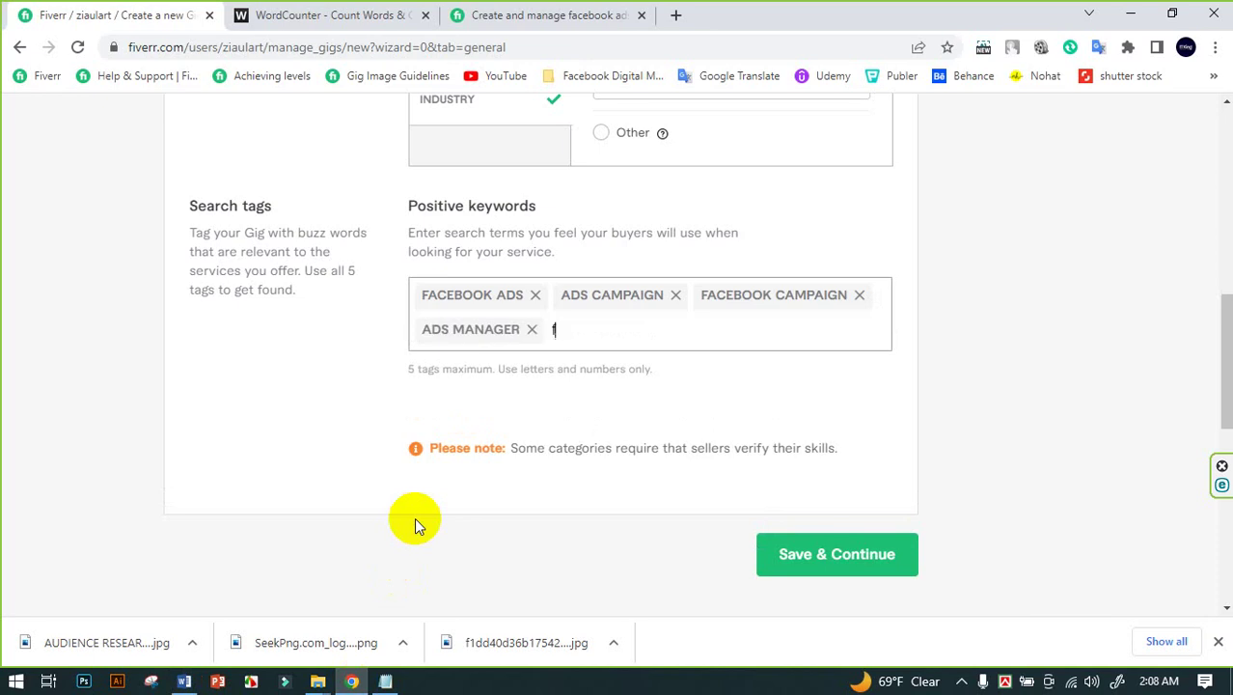
{"action": "type", "text": "acebook ad"}
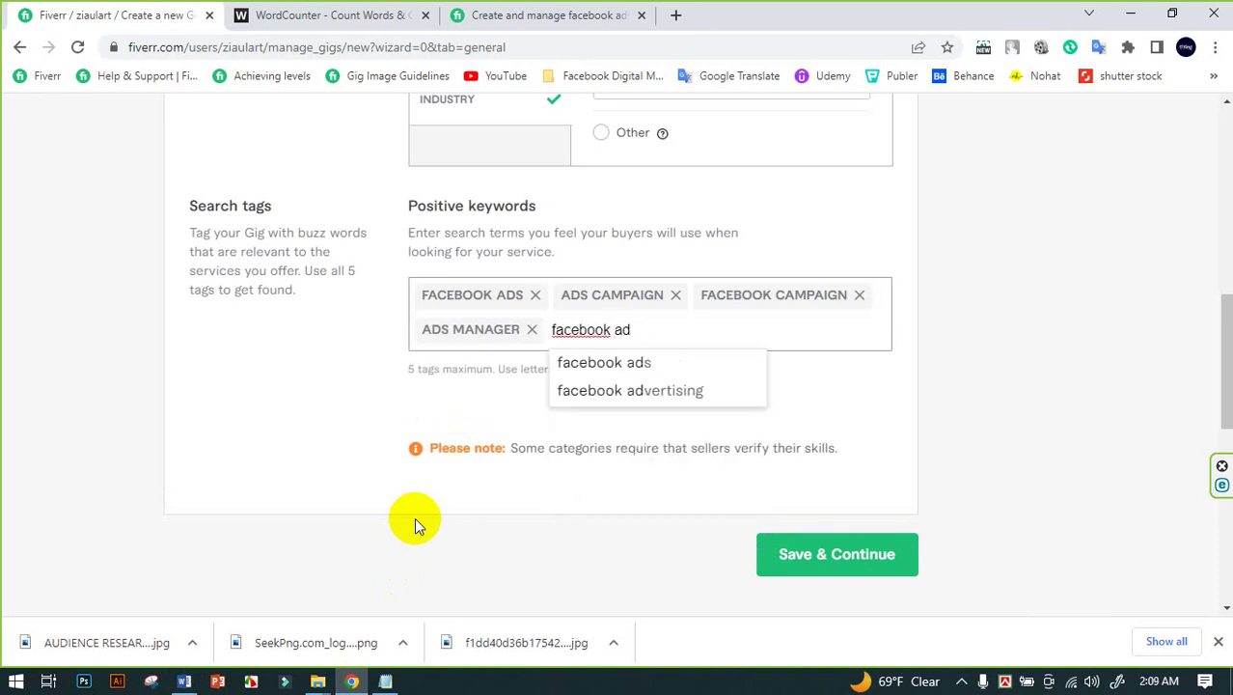
{"action": "left_click", "coordinate": [660, 390]}
Review the completed gig overview, then save it and continue to the pricing stage
{"action": "scroll", "coordinate": [607, 426], "scroll_direction": "up", "scroll_amount": 6}
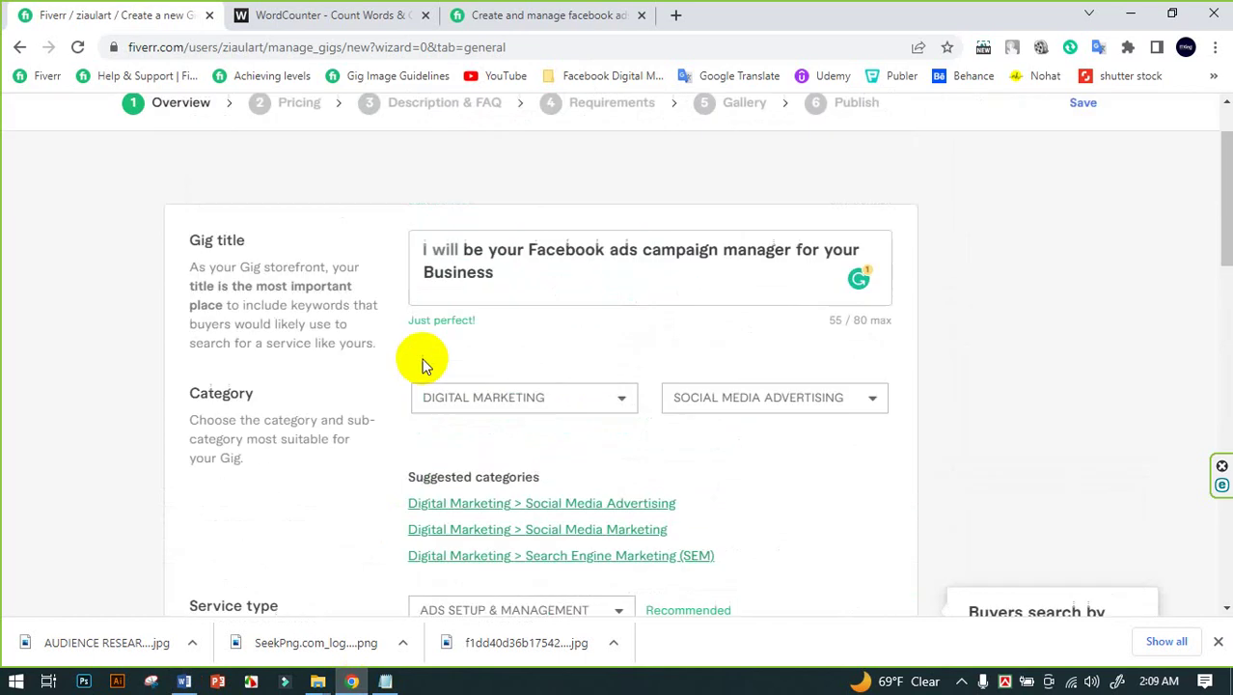
{"action": "scroll", "coordinate": [404, 349], "scroll_direction": "down", "scroll_amount": 10}
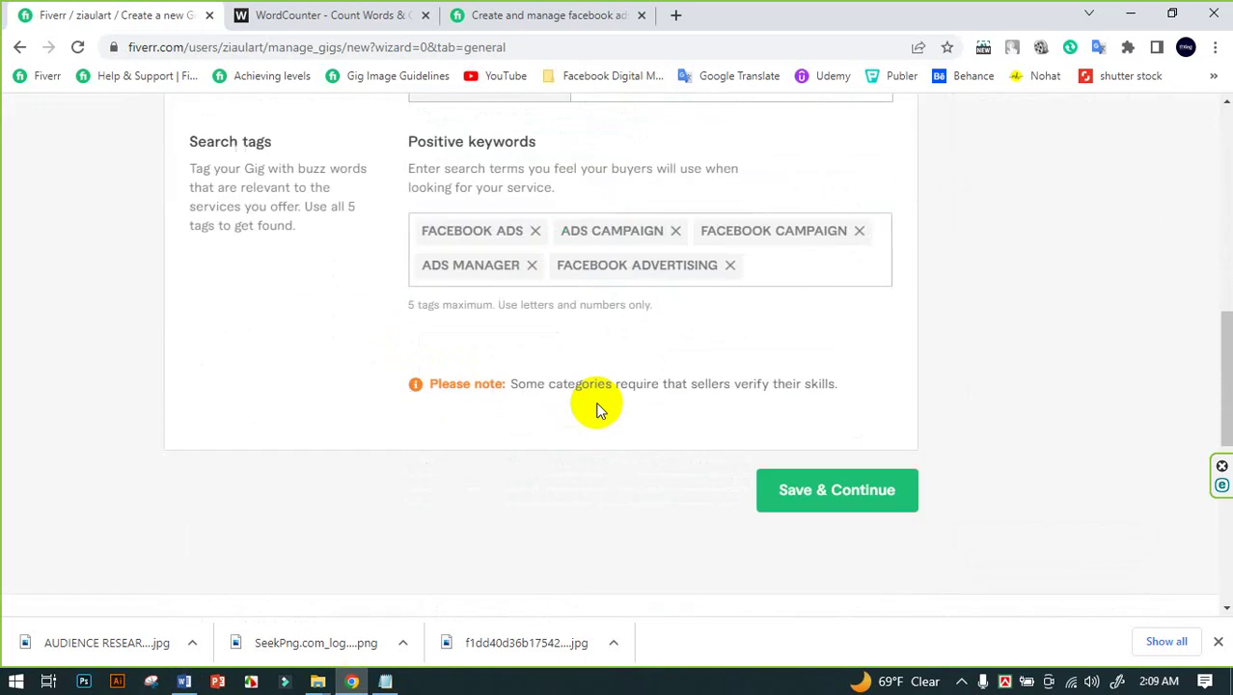
{"action": "left_click", "coordinate": [835, 463]}
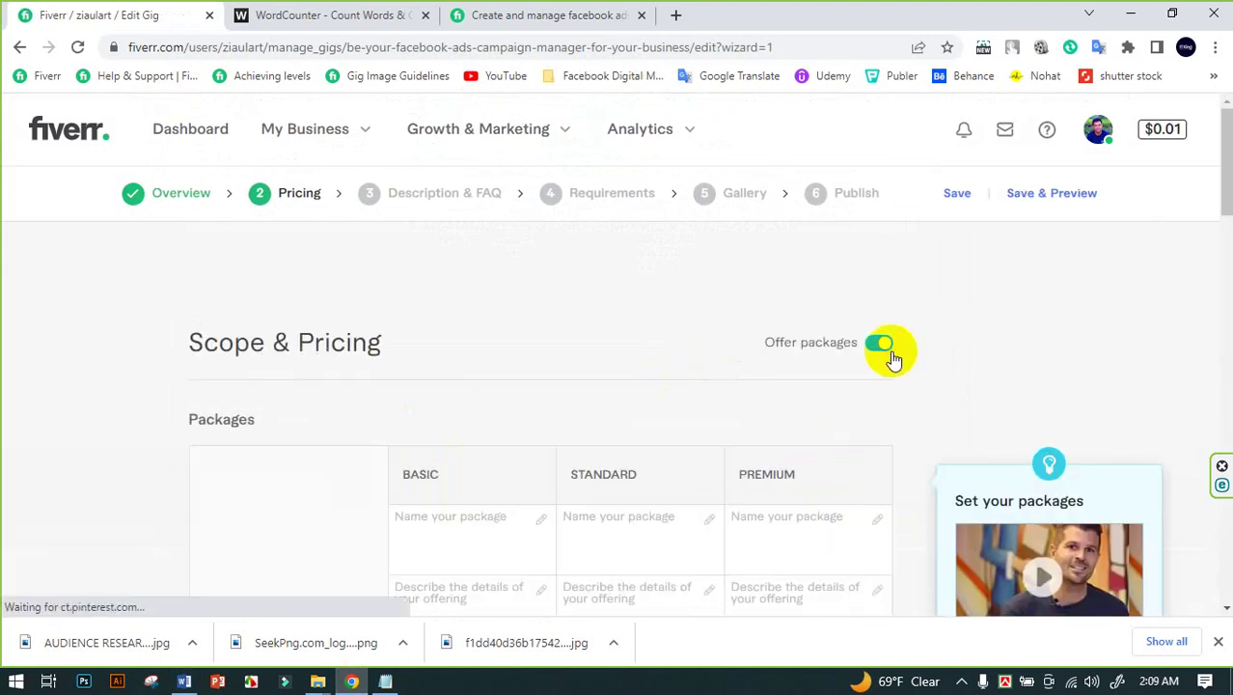
{"action": "scroll", "coordinate": [536, 364], "scroll_direction": "down", "scroll_amount": 3}
{"action": "left_click", "coordinate": [461, 272]}
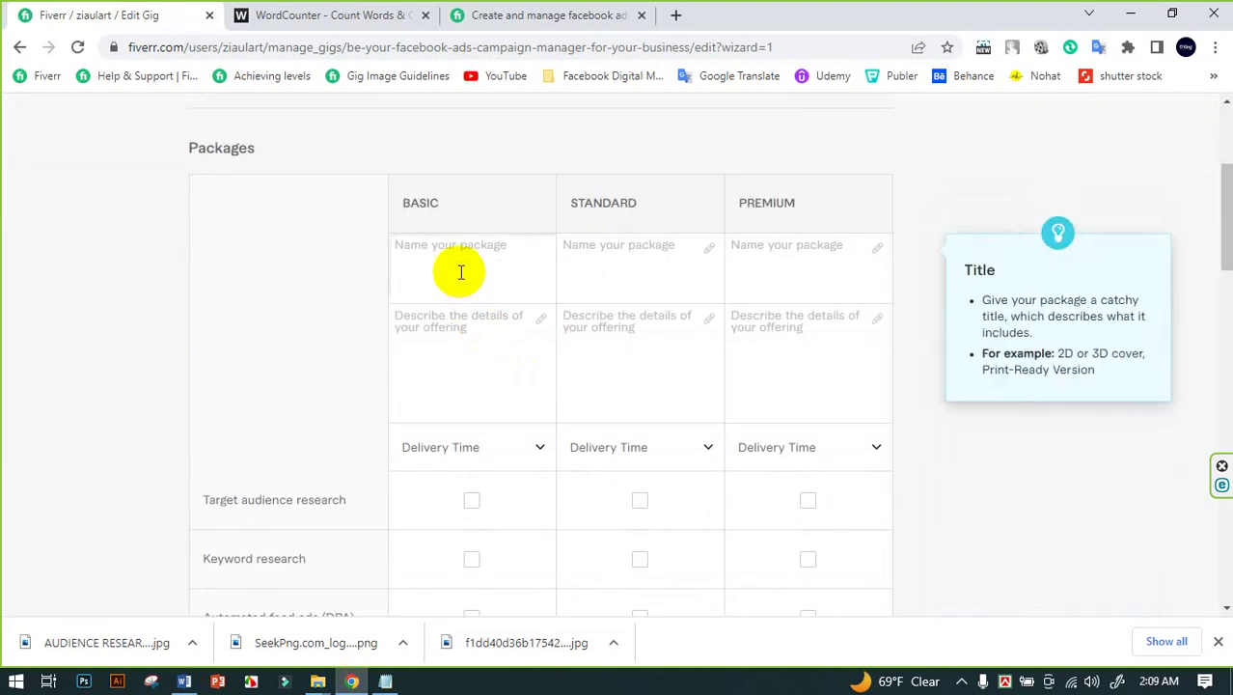
{"action": "type", "text": "S"}
{"action": "key", "text": "BackSpace"}
{"action": "type", "text": "Silver"}
{"action": "left_click", "coordinate": [636, 242]}
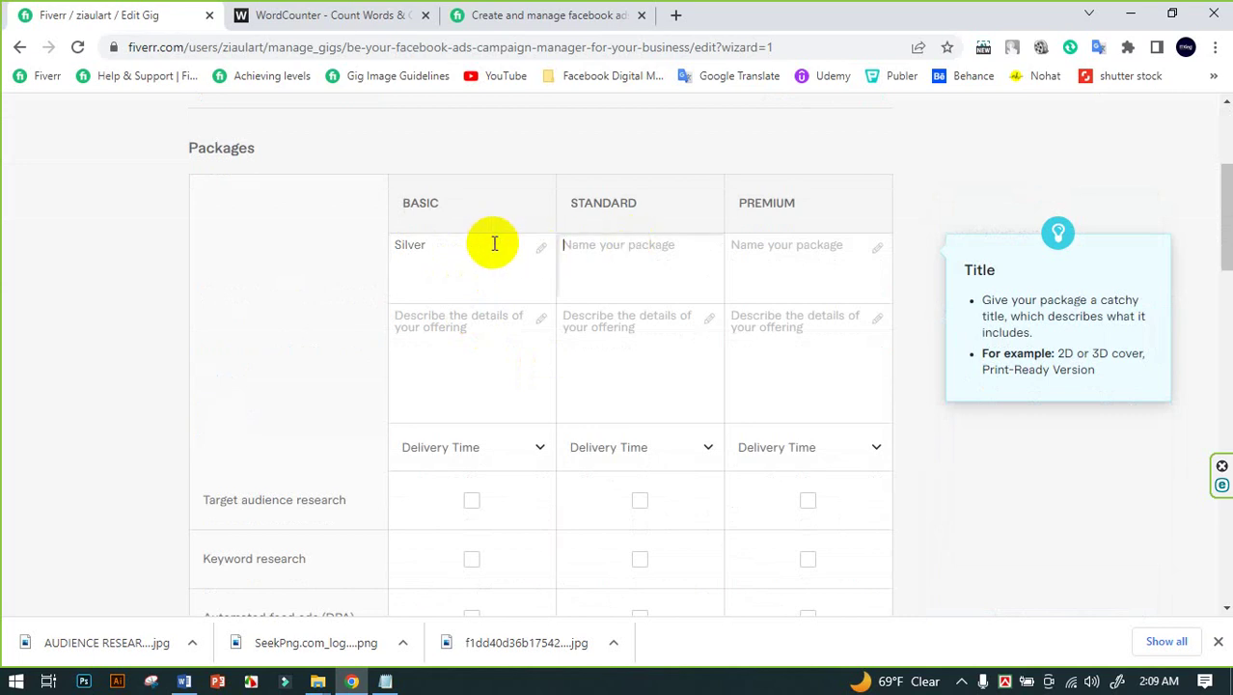
{"action": "left_click_drag", "start_coordinate": [495, 243], "coordinate": [367, 265]}
{"action": "key", "text": "BackSpace"}
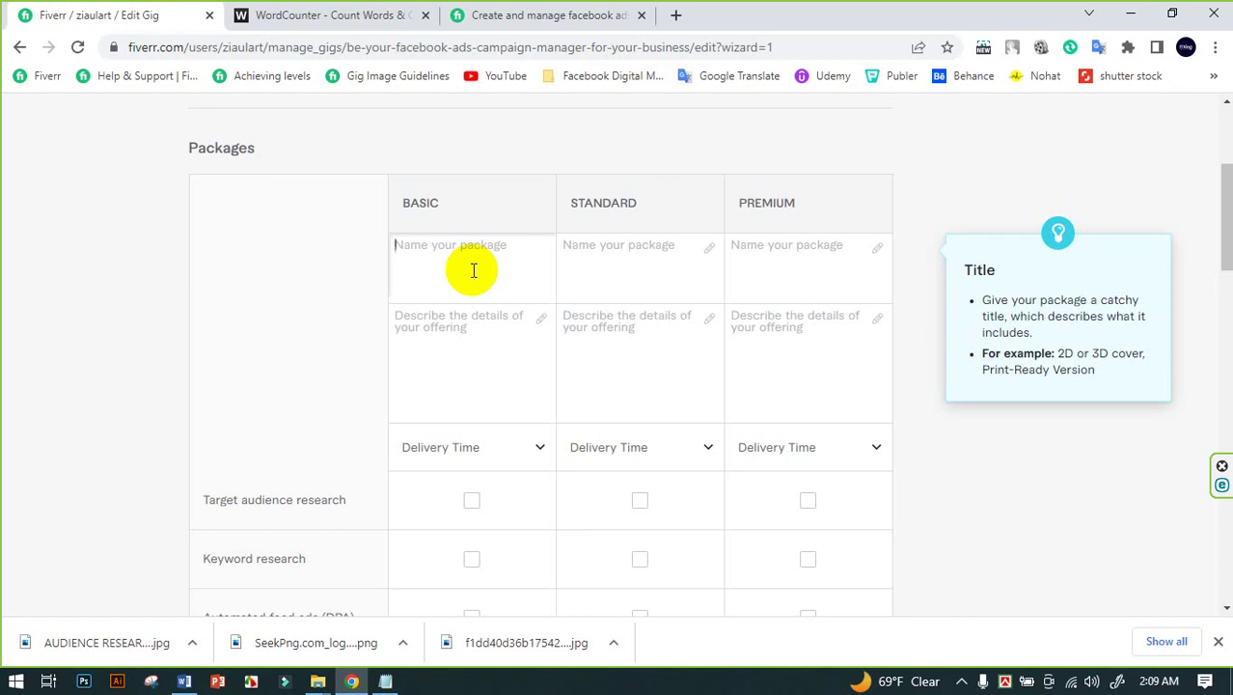
Name the Basic package "Starter Package" and the Standard package "Pro Package"
{"action": "type", "text": "Starter Package"}
{"action": "triple_click", "coordinate": [394, 248]}
{"action": "key", "text": "ctrl+c"}
{"action": "left_click", "coordinate": [678, 259]}
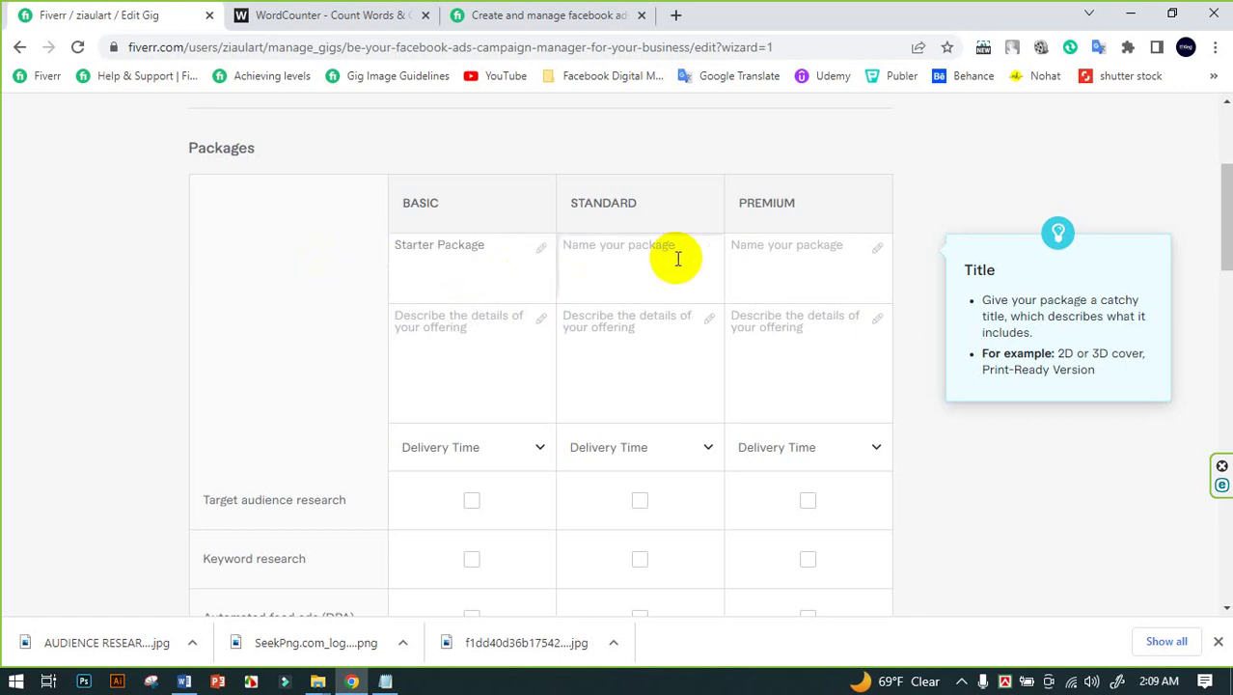
{"action": "key", "text": "ctrl+v"}
{"action": "left_click_drag", "start_coordinate": [600, 248], "coordinate": [557, 249]}
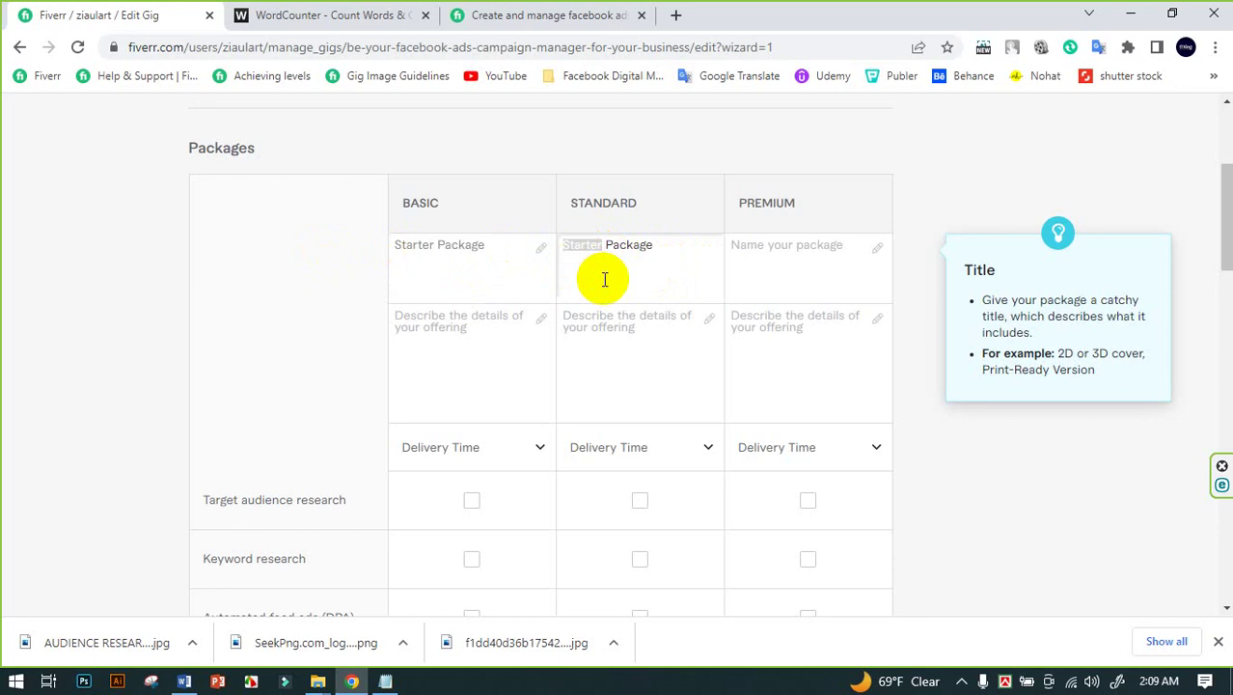
{"action": "type", "text": "Dyna"}
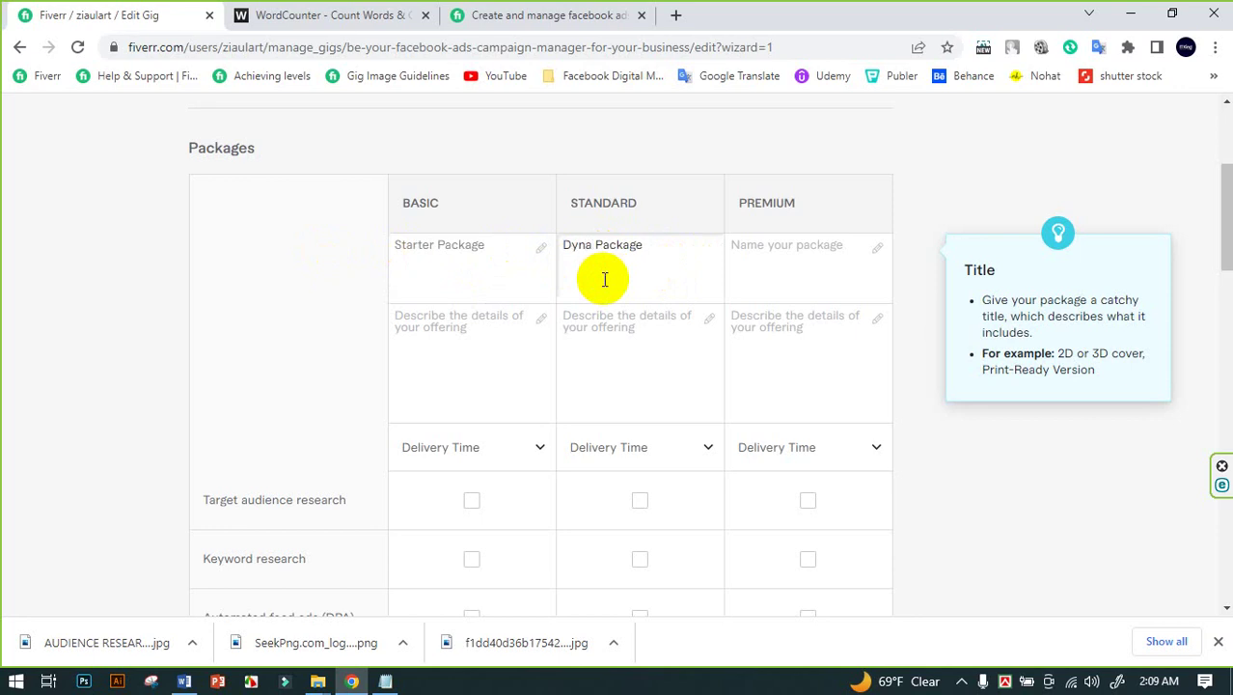
{"action": "key", "text": "BackSpace"}
{"action": "key", "text": "BackSpace"}
{"action": "key", "text": "BackSpace"}
{"action": "key", "text": "BackSpace"}
{"action": "type", "text": "Pro"}
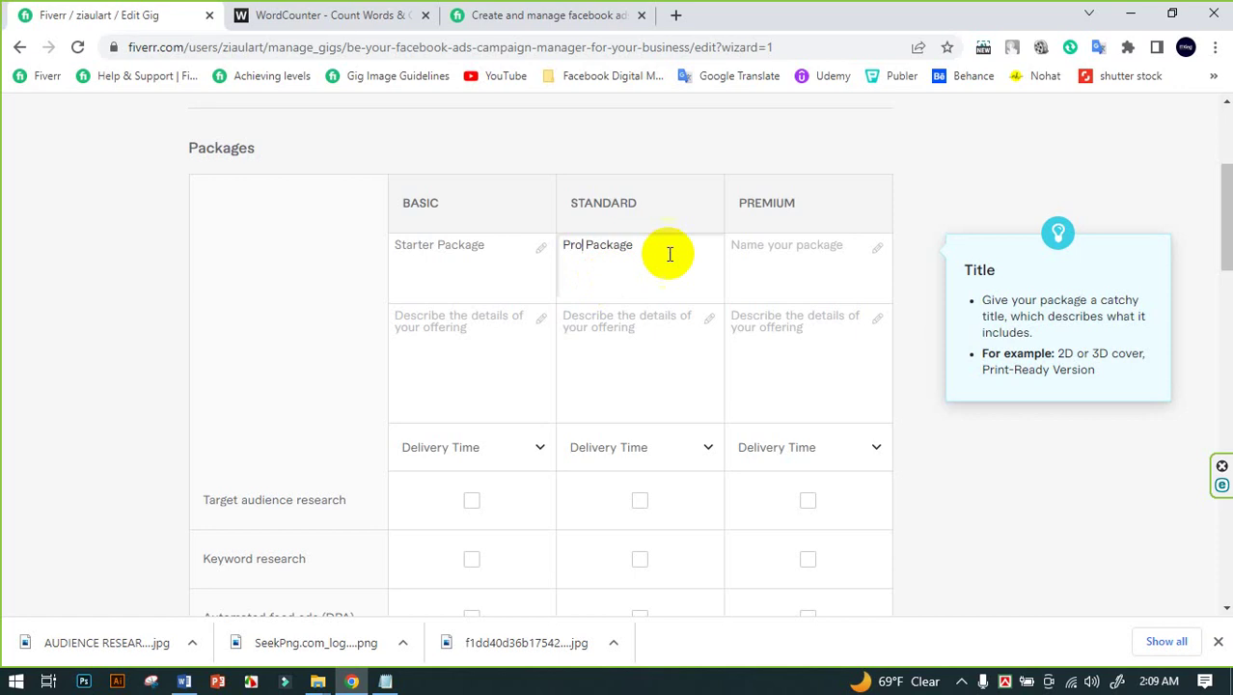
Name the Premium package "Legend Package", reusing the Standard package's name as the base text
{"action": "triple_click", "coordinate": [555, 253]}
{"action": "key", "text": "ctrl+c"}
{"action": "left_click", "coordinate": [841, 262]}
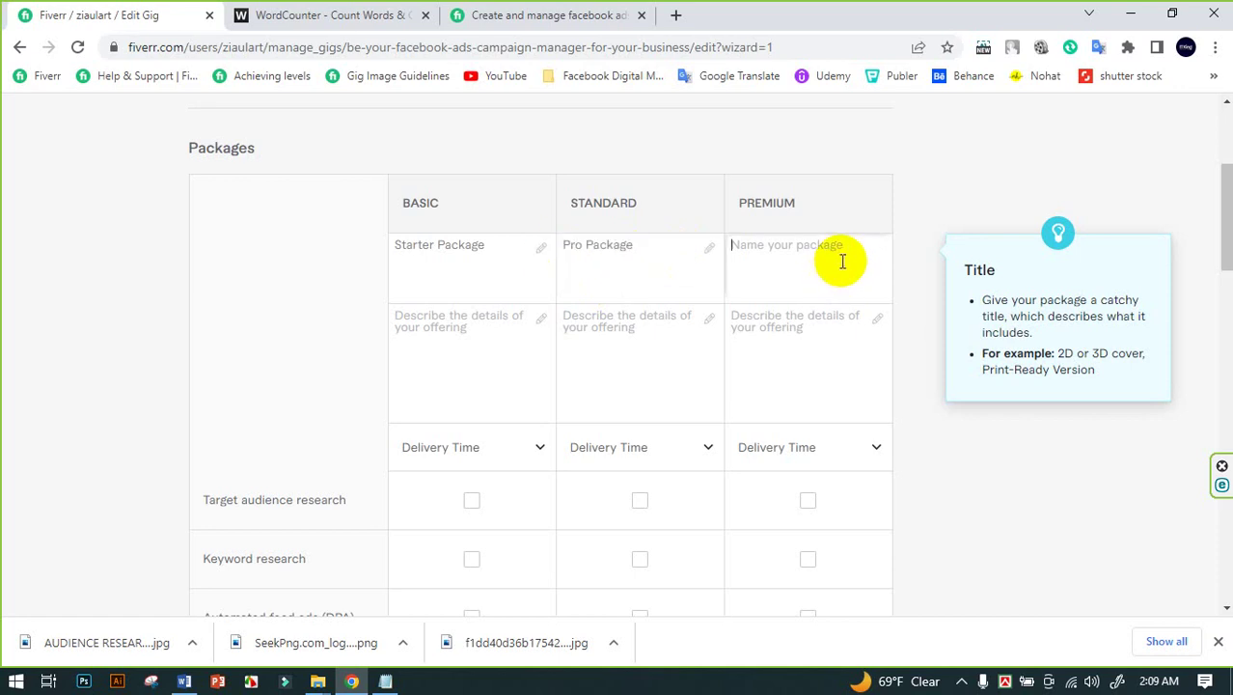
{"action": "key", "text": "ctrl+v"}
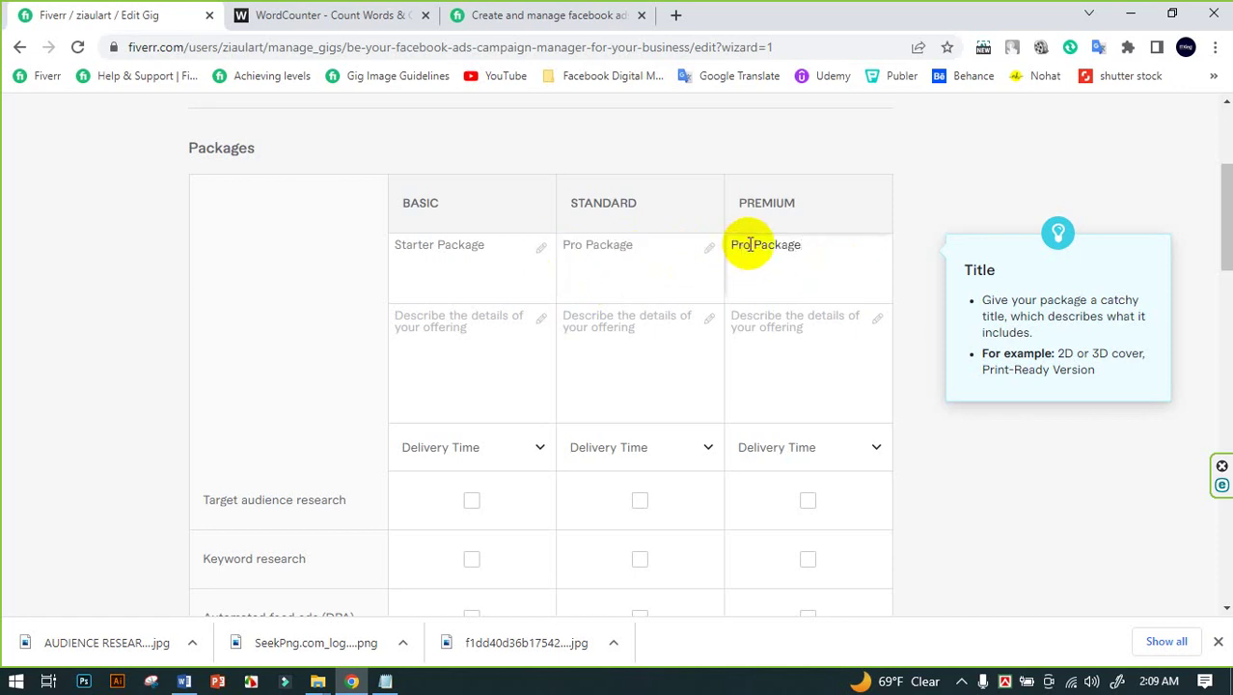
{"action": "left_click_drag", "start_coordinate": [750, 248], "coordinate": [708, 249]}
{"action": "type", "text": "Legend"}
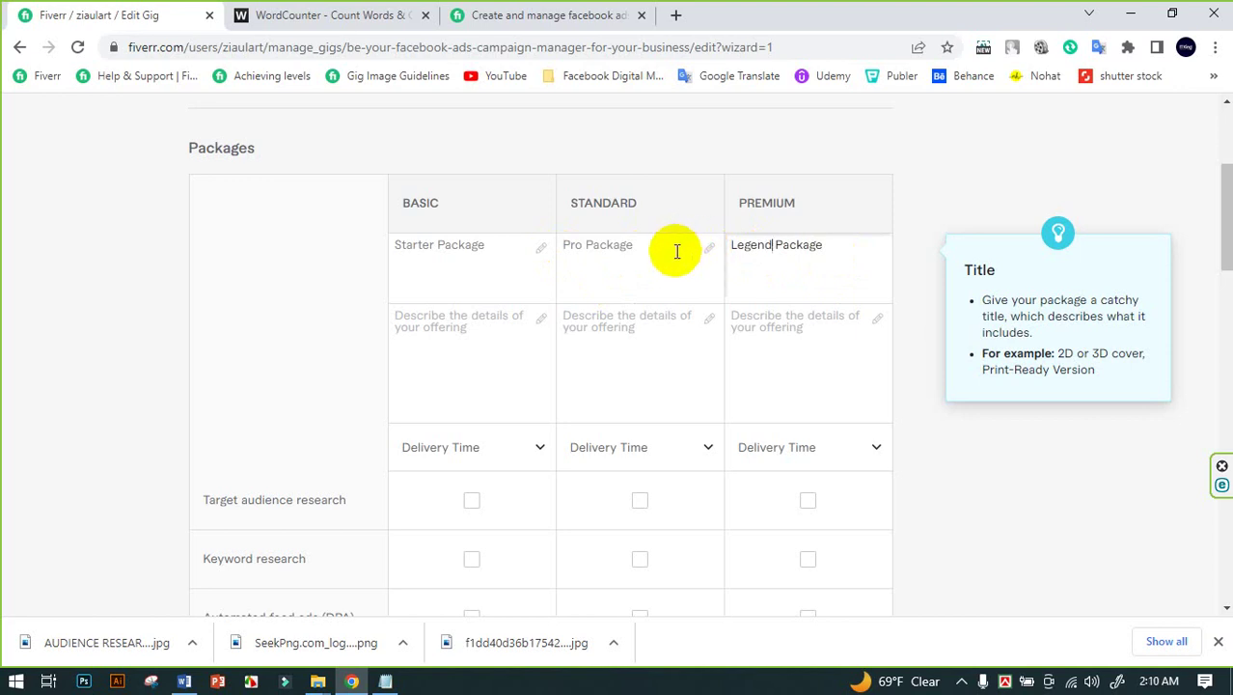
{"action": "left_click", "coordinate": [681, 263]}
Copy the Basic description "1 Facebook campaign setup and 7 days management" from the end of Title.docx in Word
{"action": "left_click", "coordinate": [483, 320]}
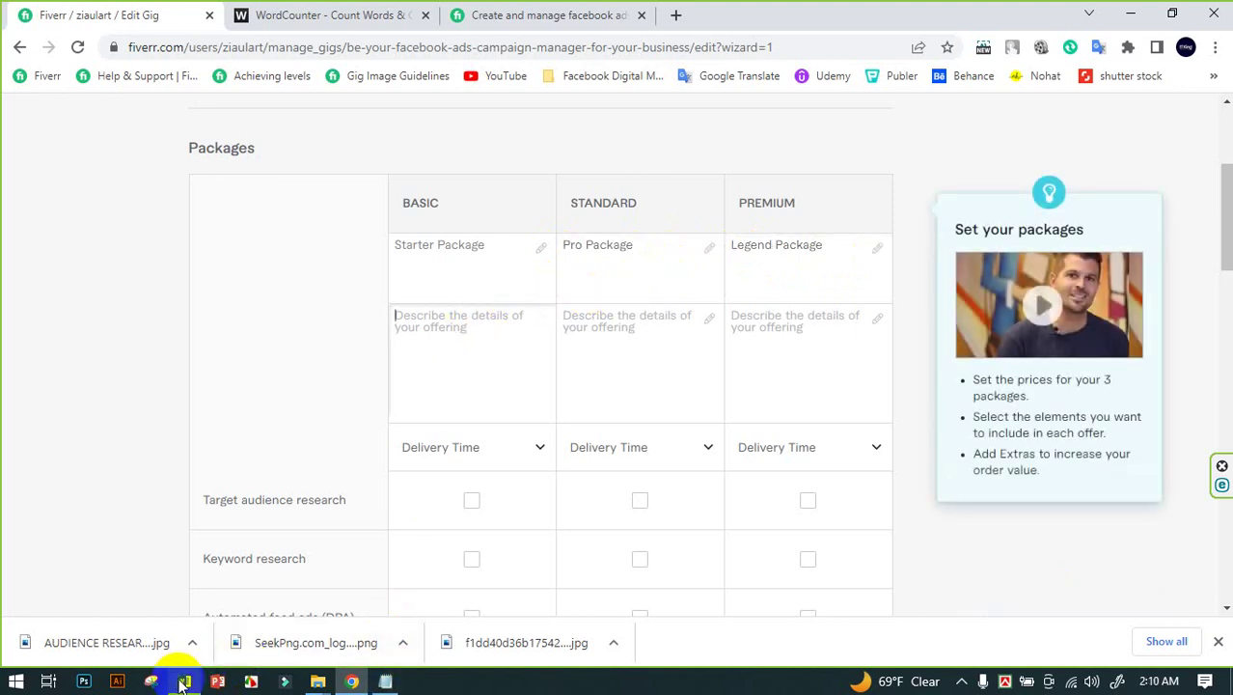
{"action": "mouse_move", "coordinate": [185, 681]}
{"action": "left_click", "coordinate": [223, 608]}
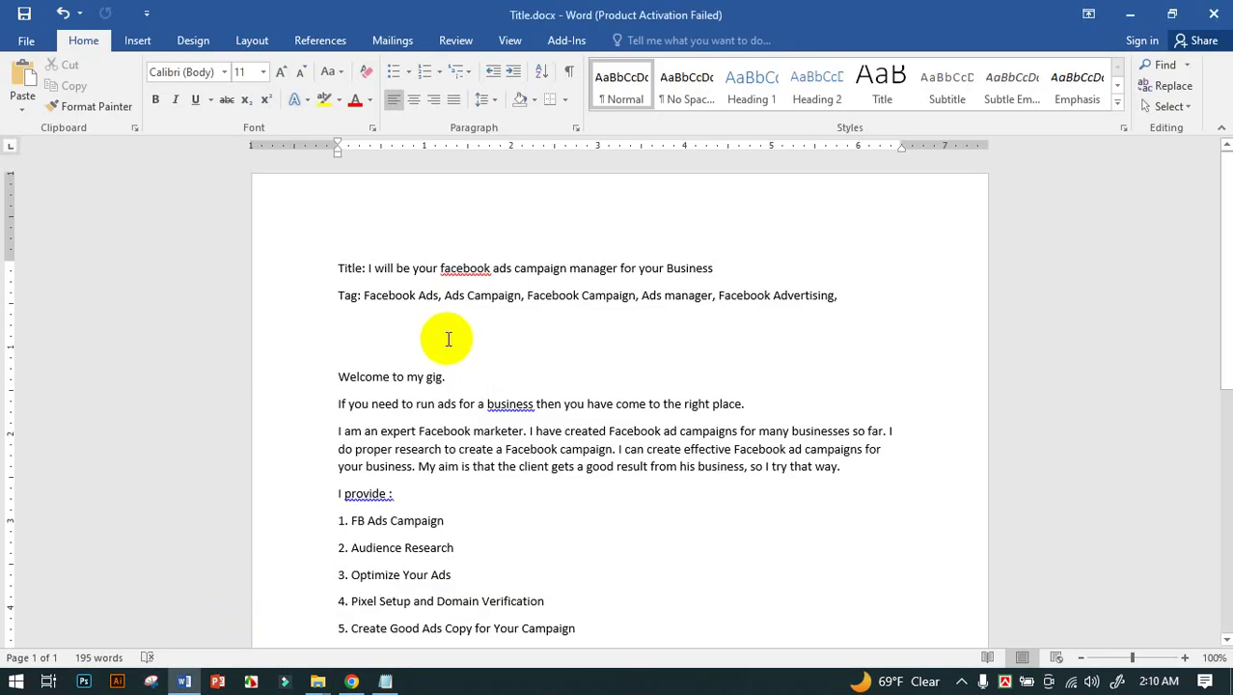
{"action": "scroll", "coordinate": [458, 343], "scroll_direction": "down", "scroll_amount": 2}
{"action": "scroll", "coordinate": [449, 347], "scroll_direction": "down", "scroll_amount": 3}
{"action": "scroll", "coordinate": [466, 326], "scroll_direction": "down", "scroll_amount": 3}
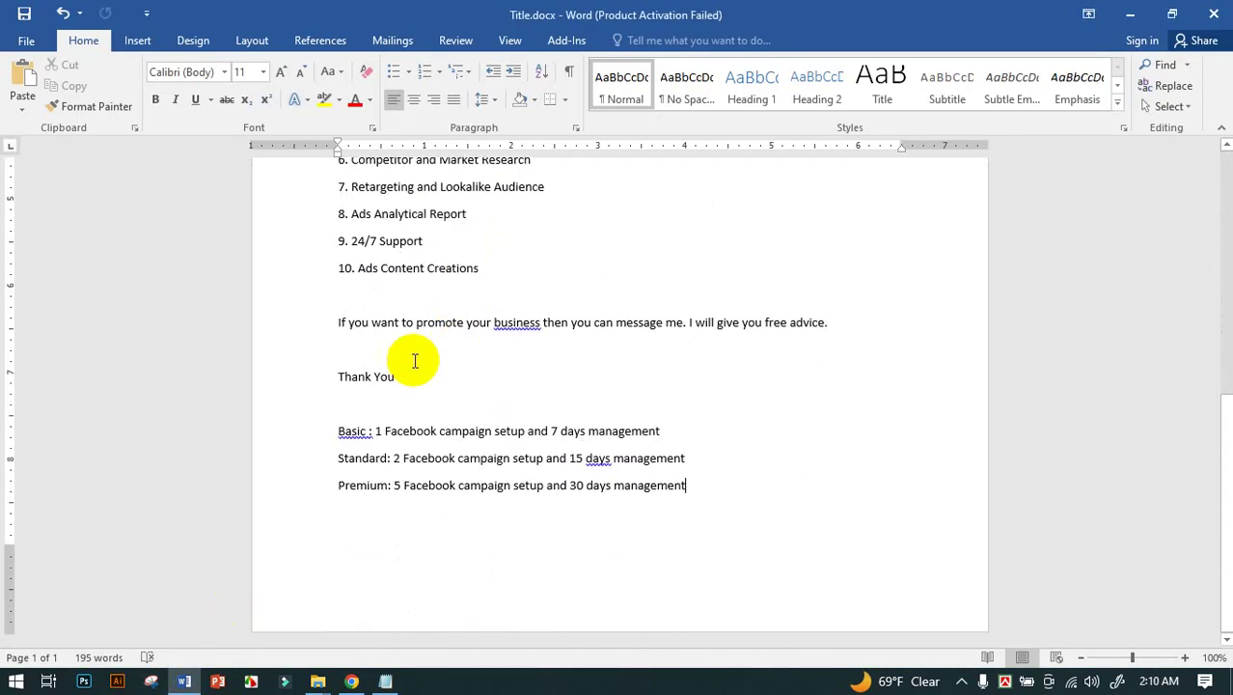
{"action": "left_click", "coordinate": [662, 432]}
{"action": "left_click_drag", "start_coordinate": [662, 432], "coordinate": [377, 432]}
{"action": "key", "text": "ctrl+c"}
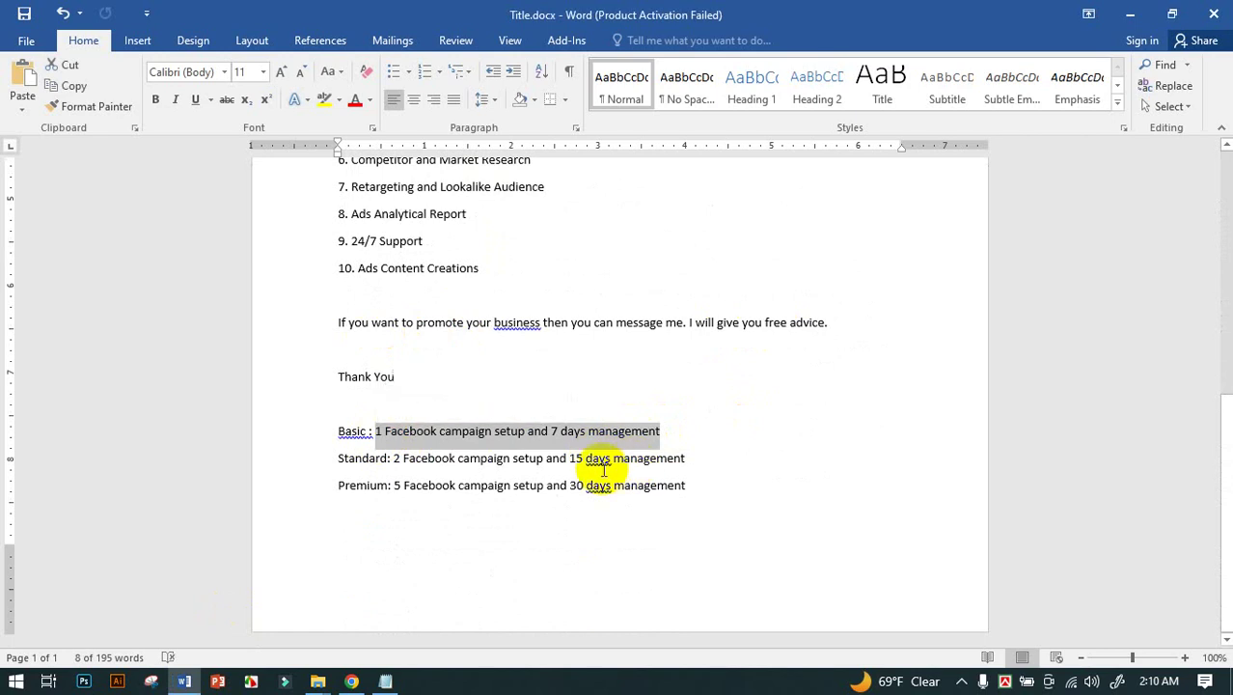
Paste the copied description into the Basic, Standard and Premium packages in the browser's gig form
{"action": "left_click", "coordinate": [352, 681]}
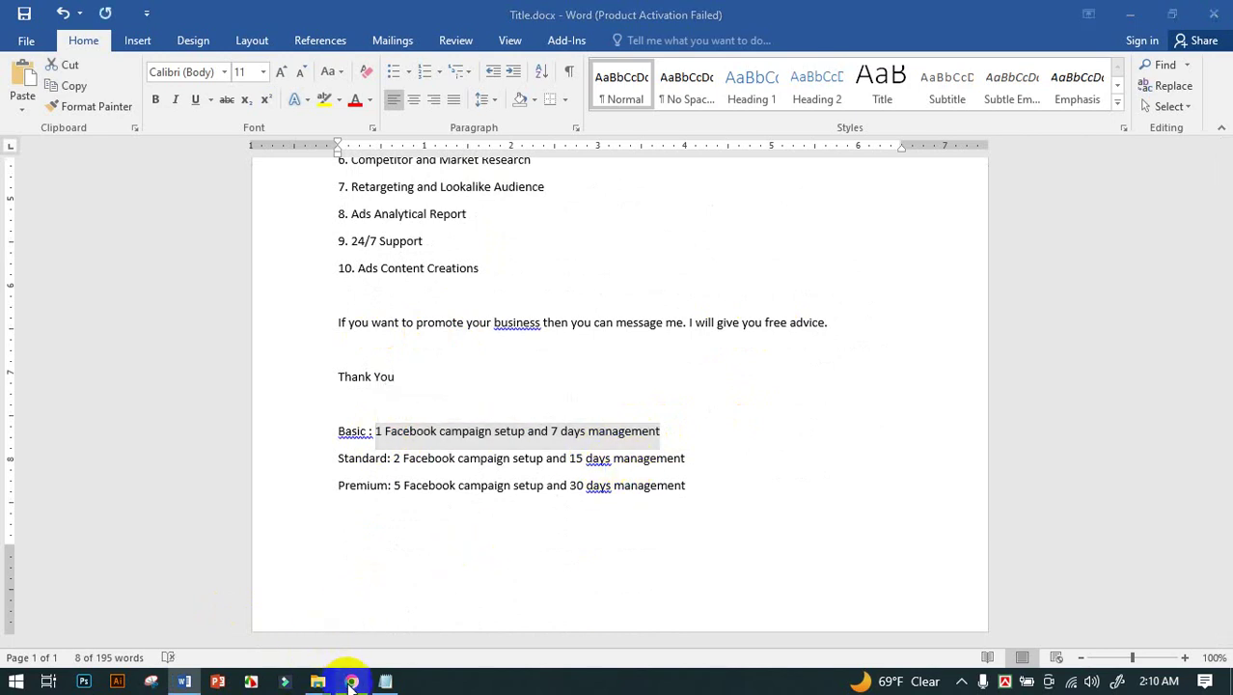
{"action": "left_click", "coordinate": [446, 401]}
{"action": "key", "text": "ctrl+v"}
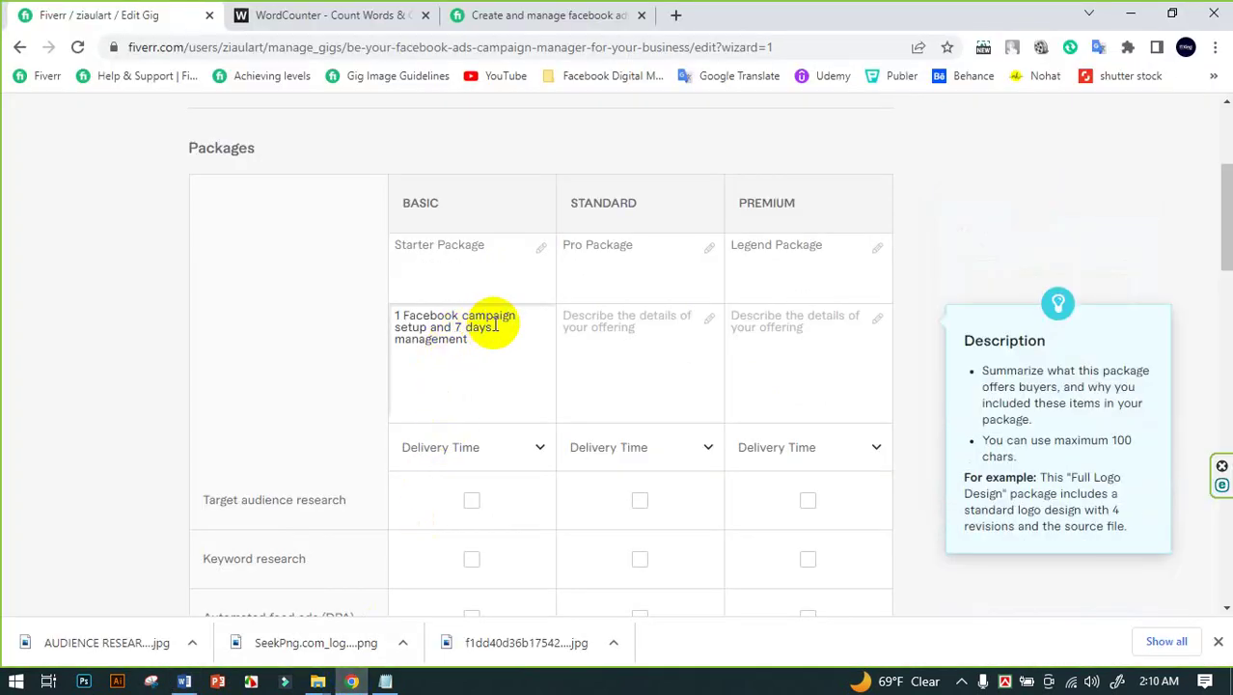
{"action": "left_click", "coordinate": [621, 333]}
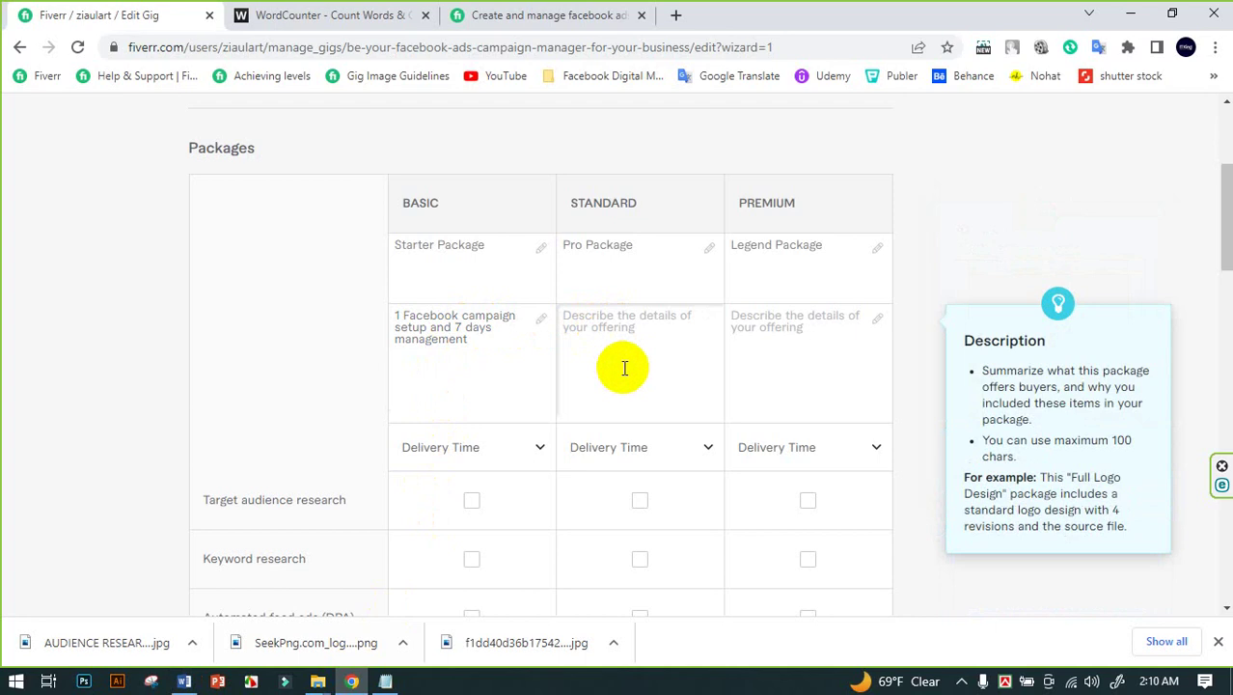
{"action": "key", "text": "ctrl+v"}
{"action": "left_click", "coordinate": [766, 320]}
{"action": "key", "text": "ctrl+v"}
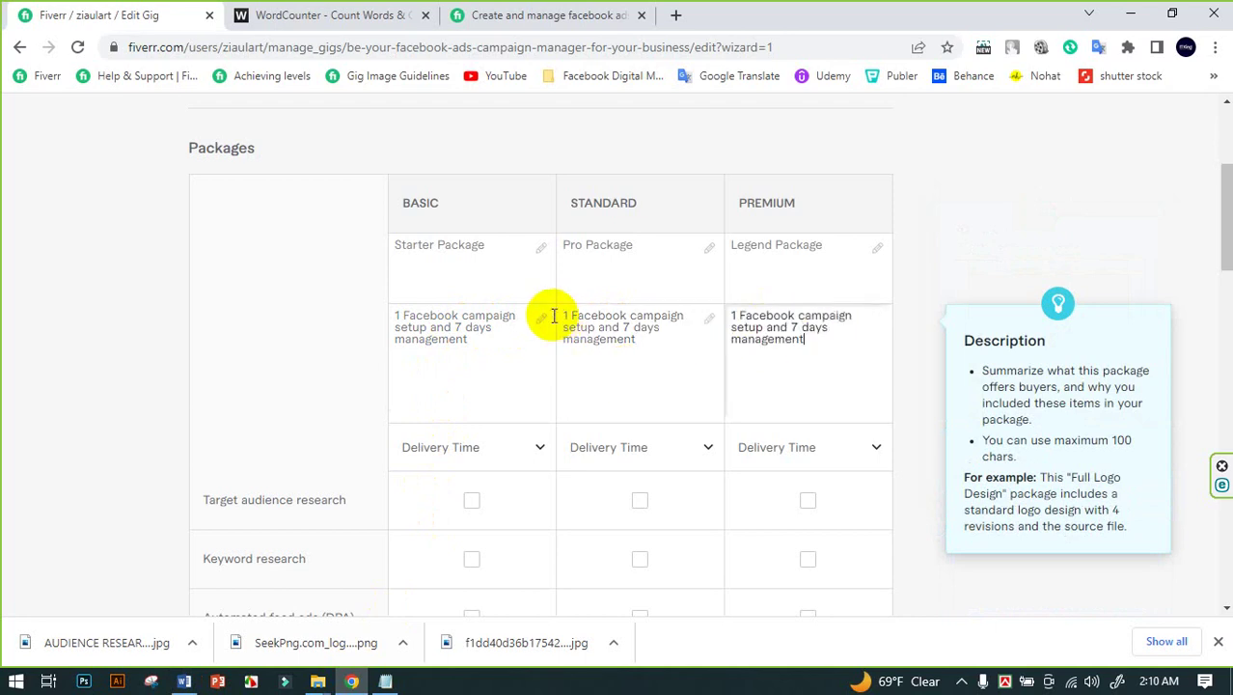
Change the number of Facebook campaigns to 2 in the Standard description and 5 in the Premium description
{"action": "double_click", "coordinate": [566, 315]}
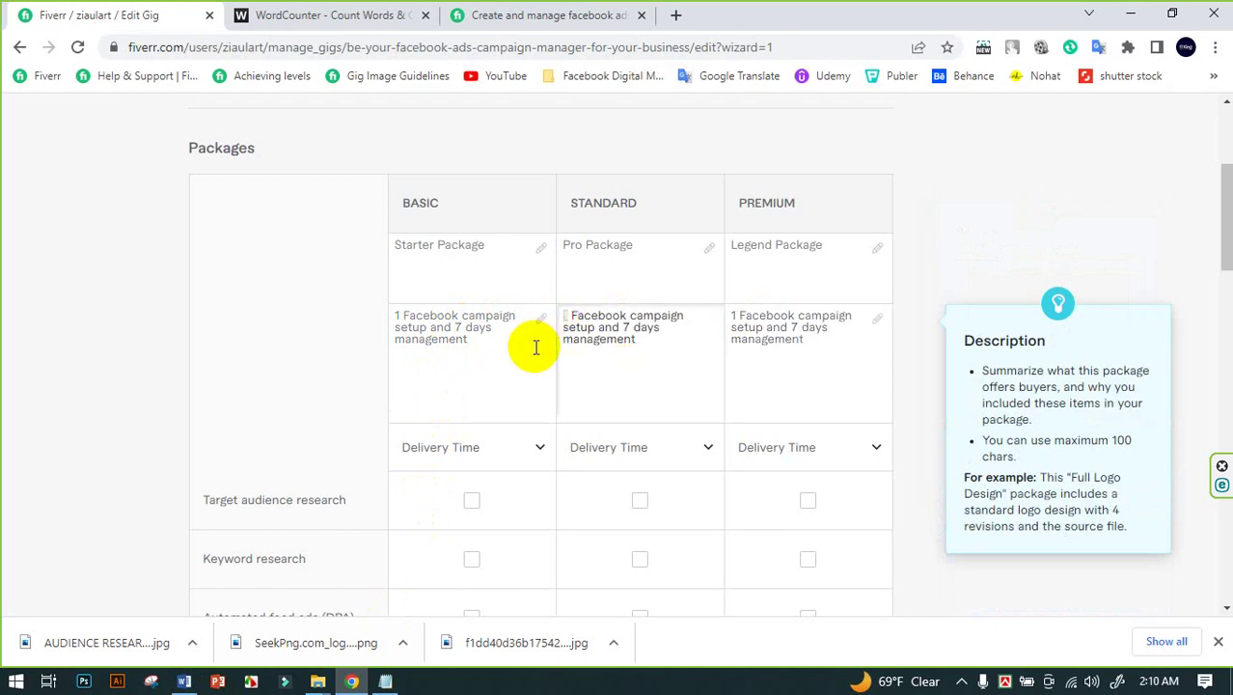
{"action": "type", "text": "2"}
{"action": "double_click", "coordinate": [737, 315]}
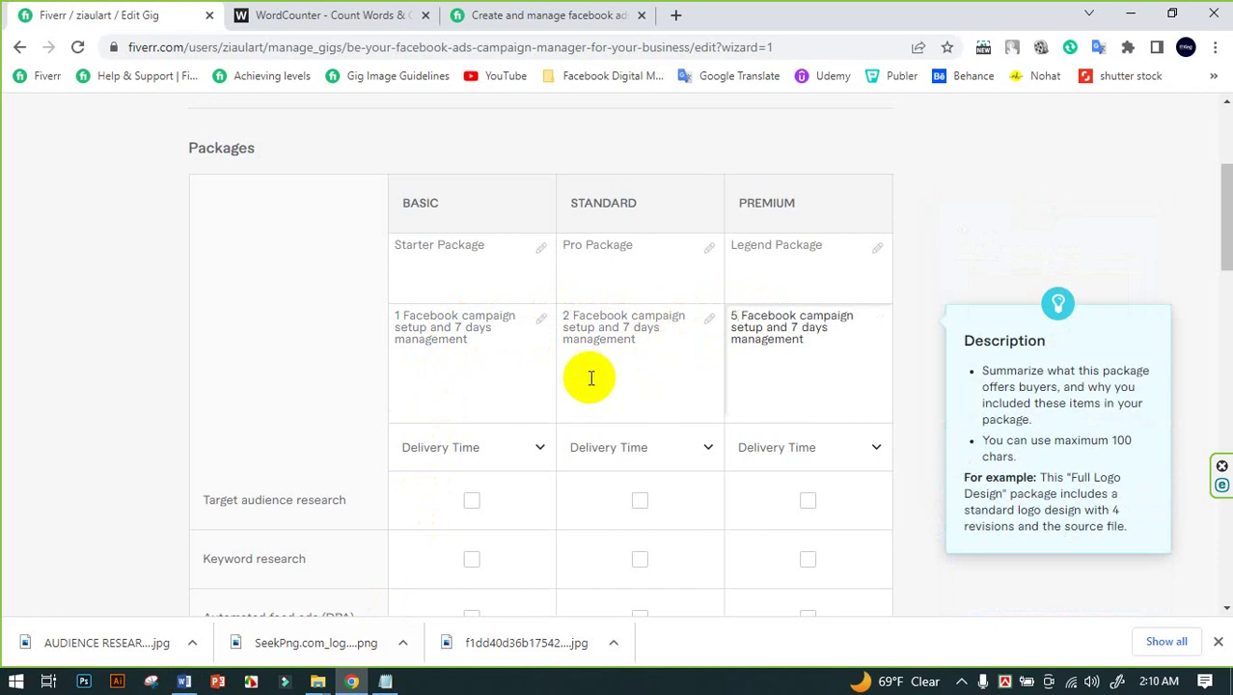
Set the Premium description to 5 campaigns and 30 days of management, and the Standard description's management period to 15 days
{"action": "type", "text": "5"}
{"action": "left_click", "coordinate": [628, 325]}
{"action": "double_click", "coordinate": [625, 327]}
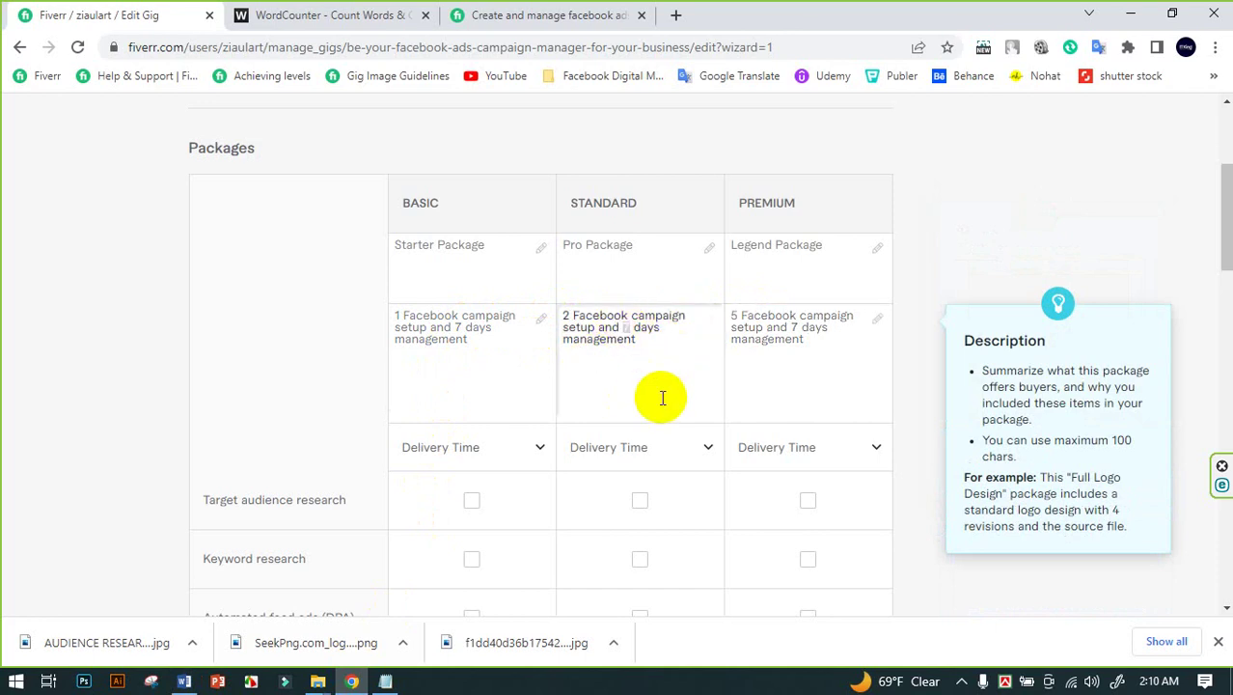
{"action": "type", "text": "15"}
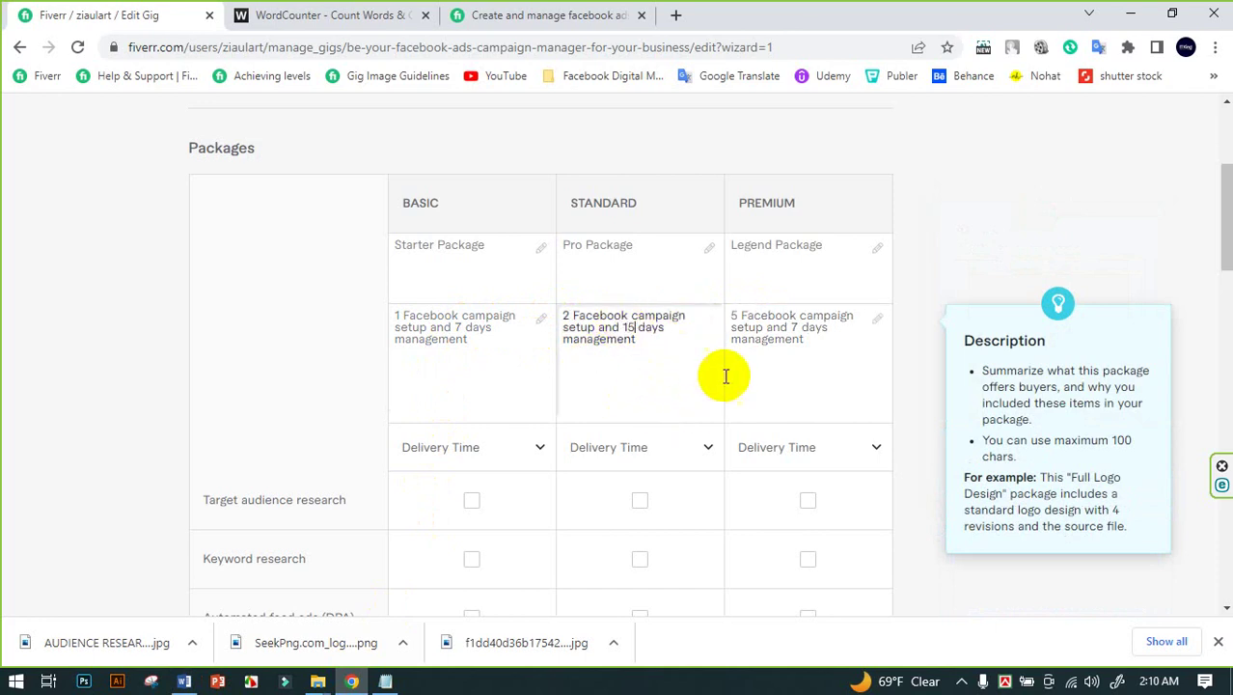
{"action": "double_click", "coordinate": [795, 326]}
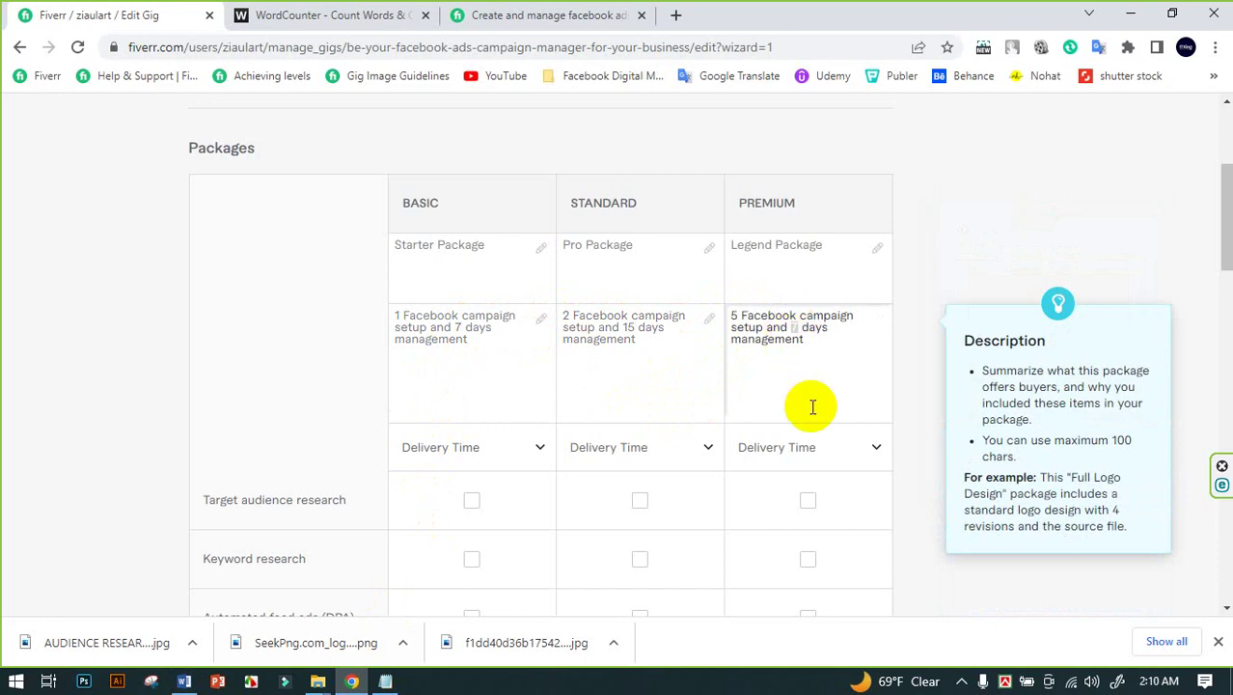
{"action": "type", "text": "30"}
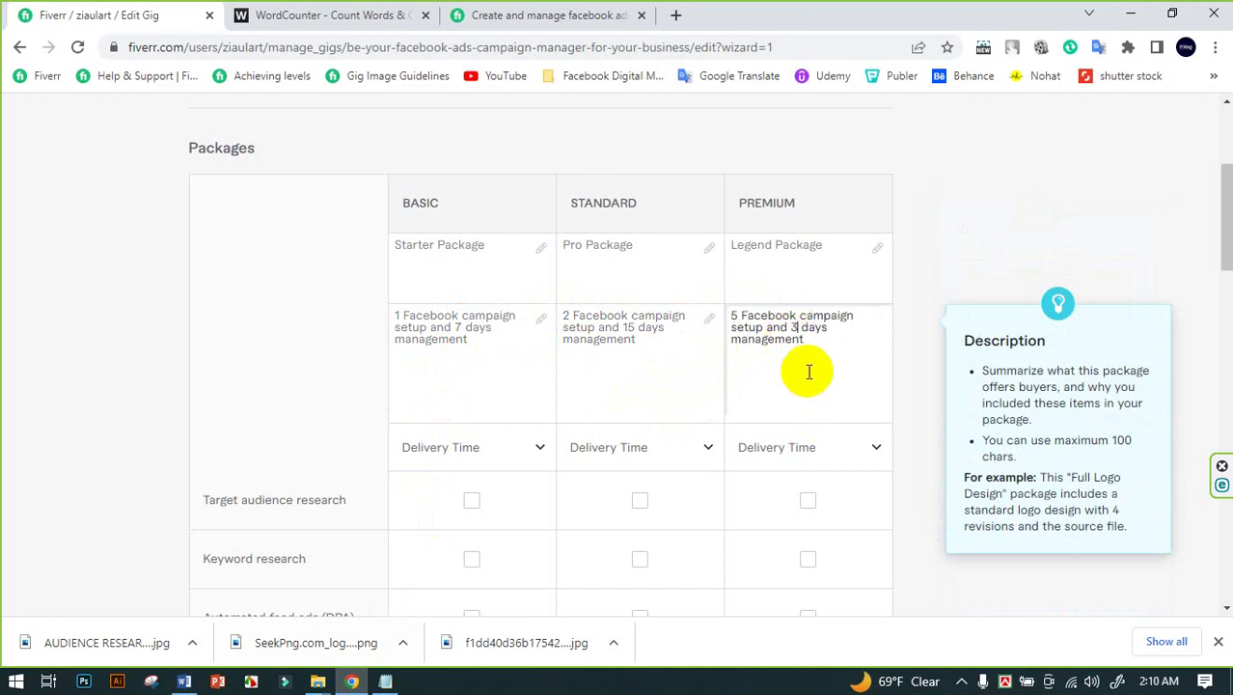
{"action": "key", "text": "BackSpace"}
{"action": "type", "text": "0"}
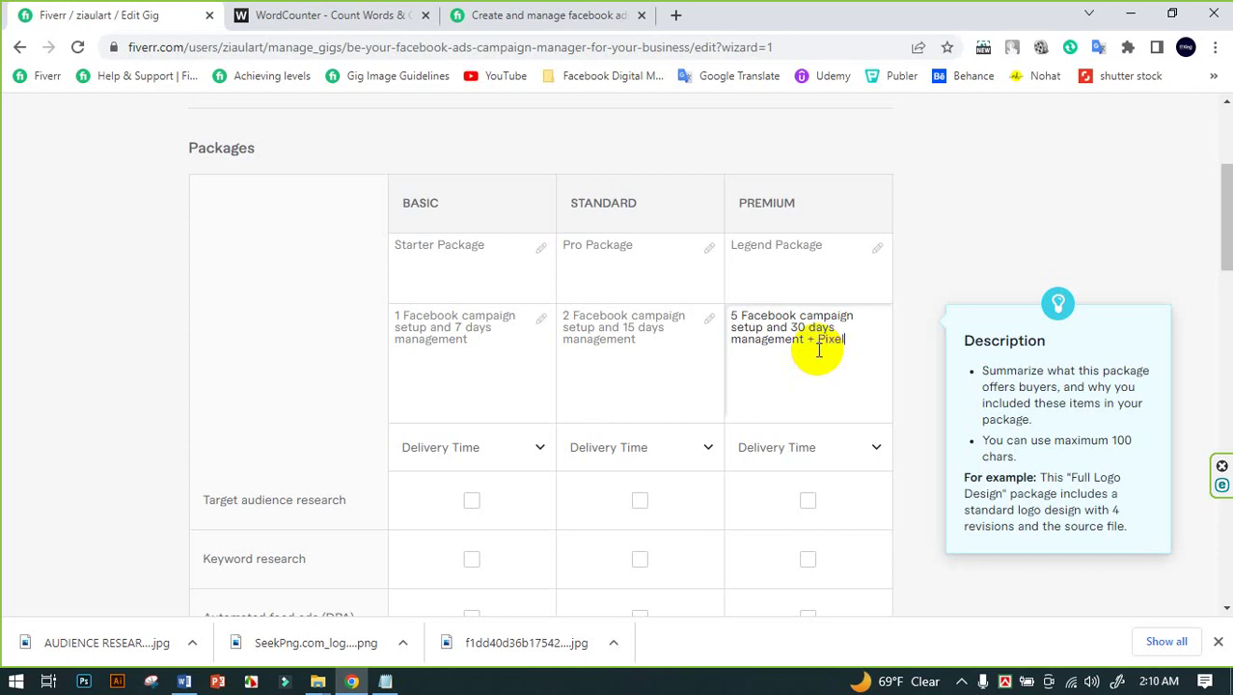
Append "+ Pixel Setup + Ads Report" to the Premium description and "+ Audience Research" to the Standard description
{"action": "type", "text": "up + Ads Report"}
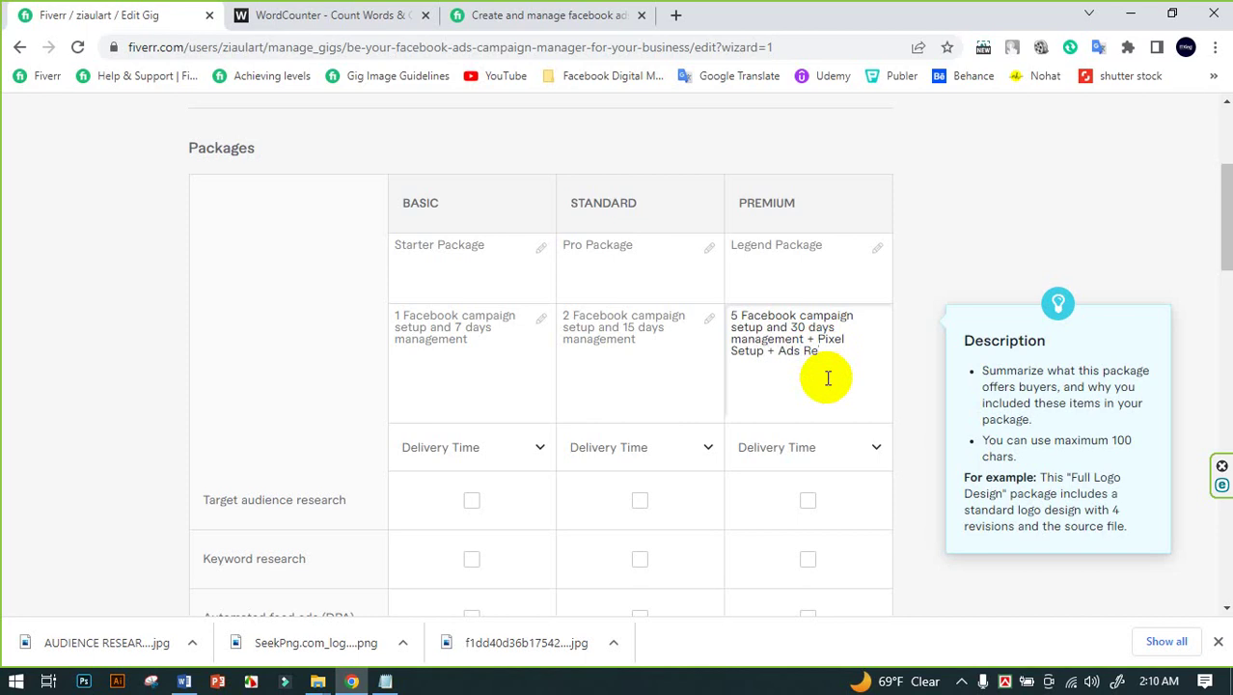
{"action": "left_click", "coordinate": [661, 353]}
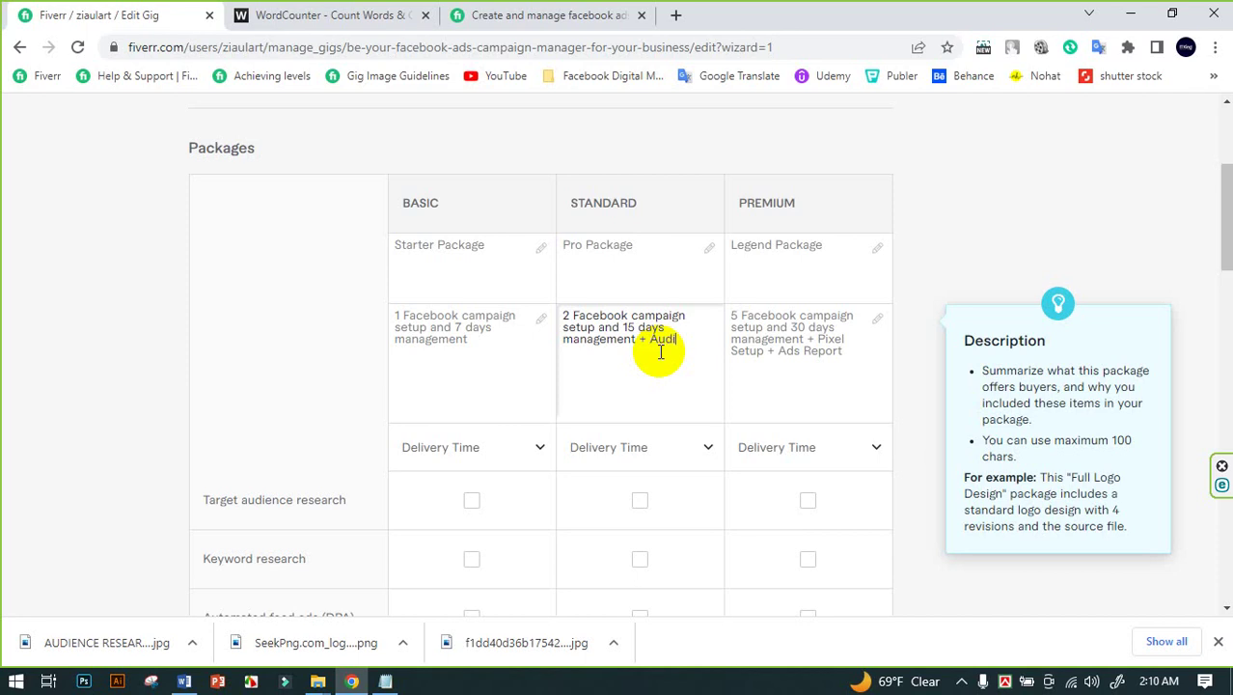
{"action": "type", "text": "+ Audience Research"}
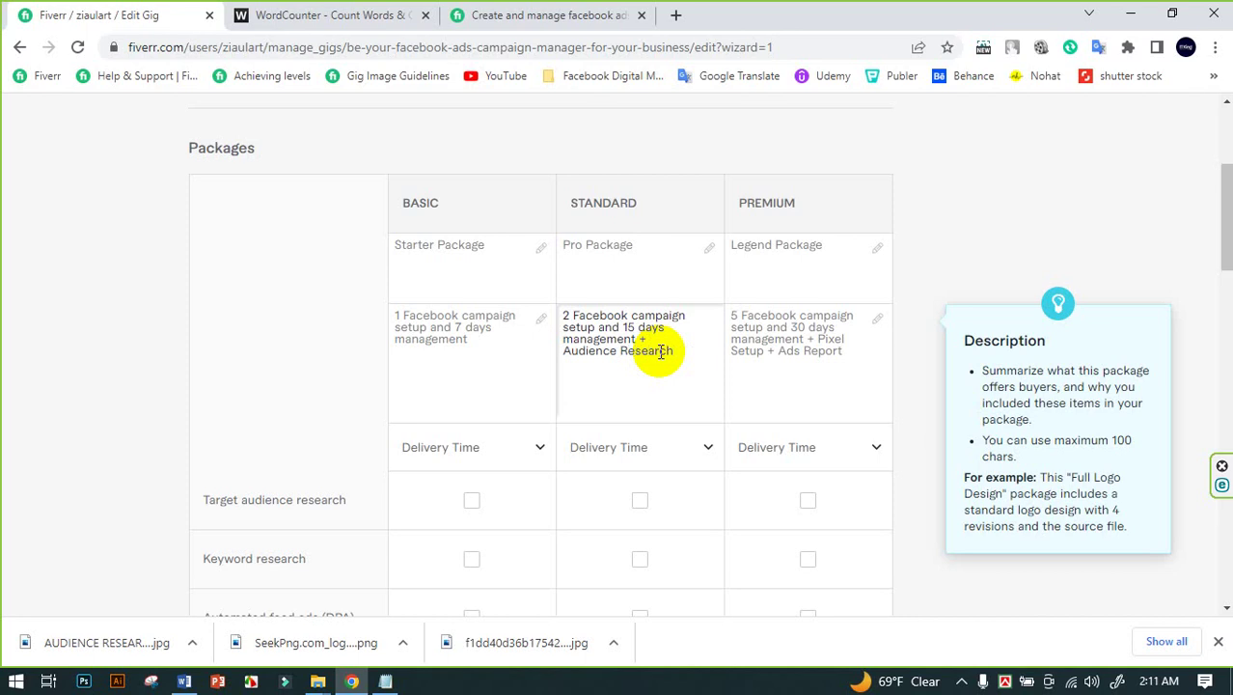
{"action": "left_click", "coordinate": [488, 351]}
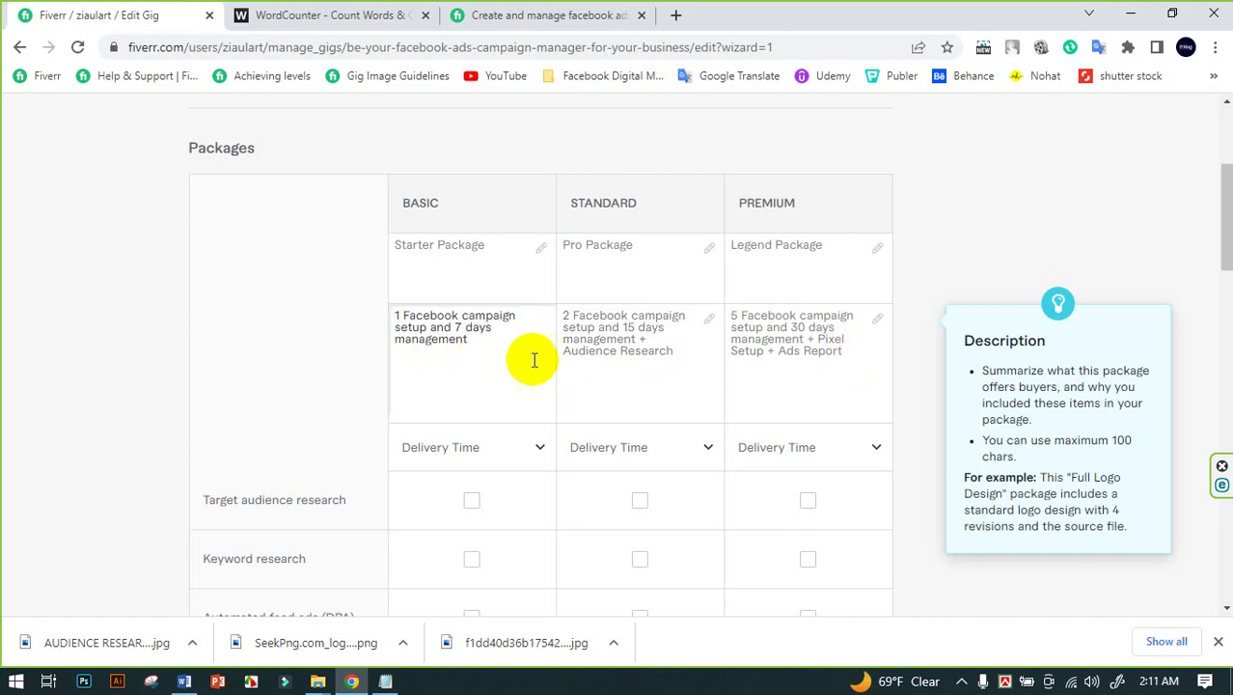
Set the Basic package's delivery time to 7 days
{"action": "scroll", "coordinate": [521, 357], "scroll_direction": "down", "scroll_amount": 1}
{"action": "left_click", "coordinate": [517, 369]}
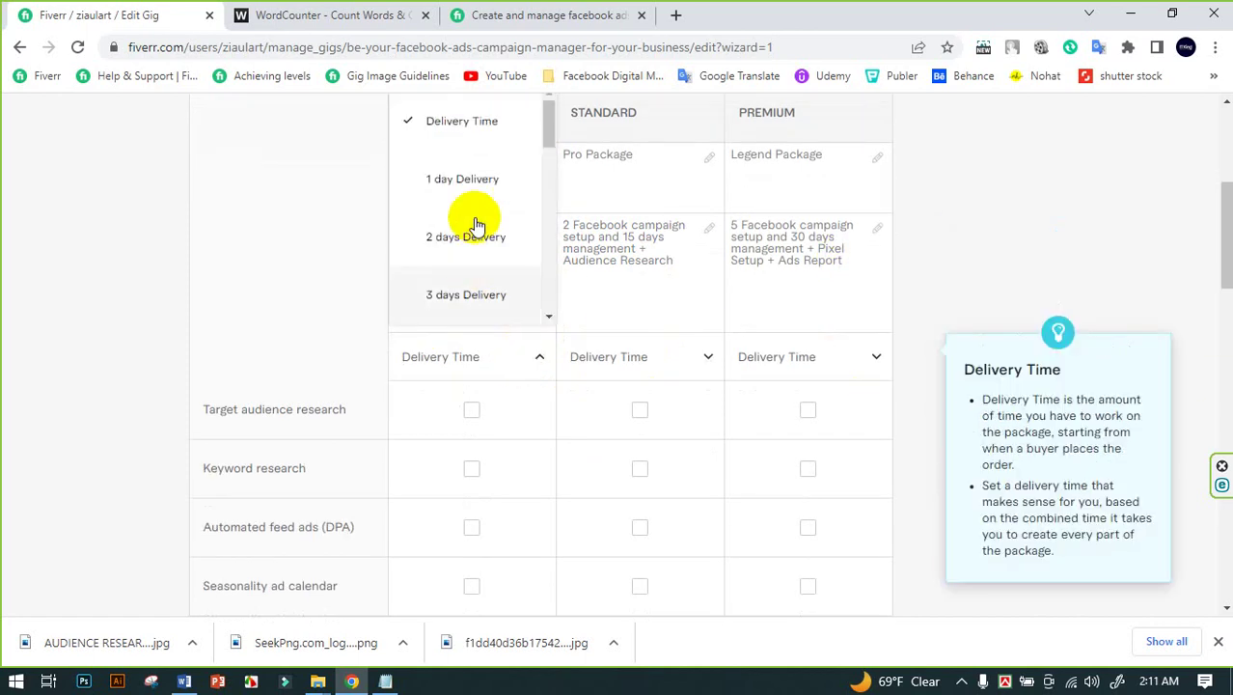
{"action": "scroll", "coordinate": [474, 229], "scroll_direction": "down", "scroll_amount": 3}
{"action": "left_click", "coordinate": [445, 172]}
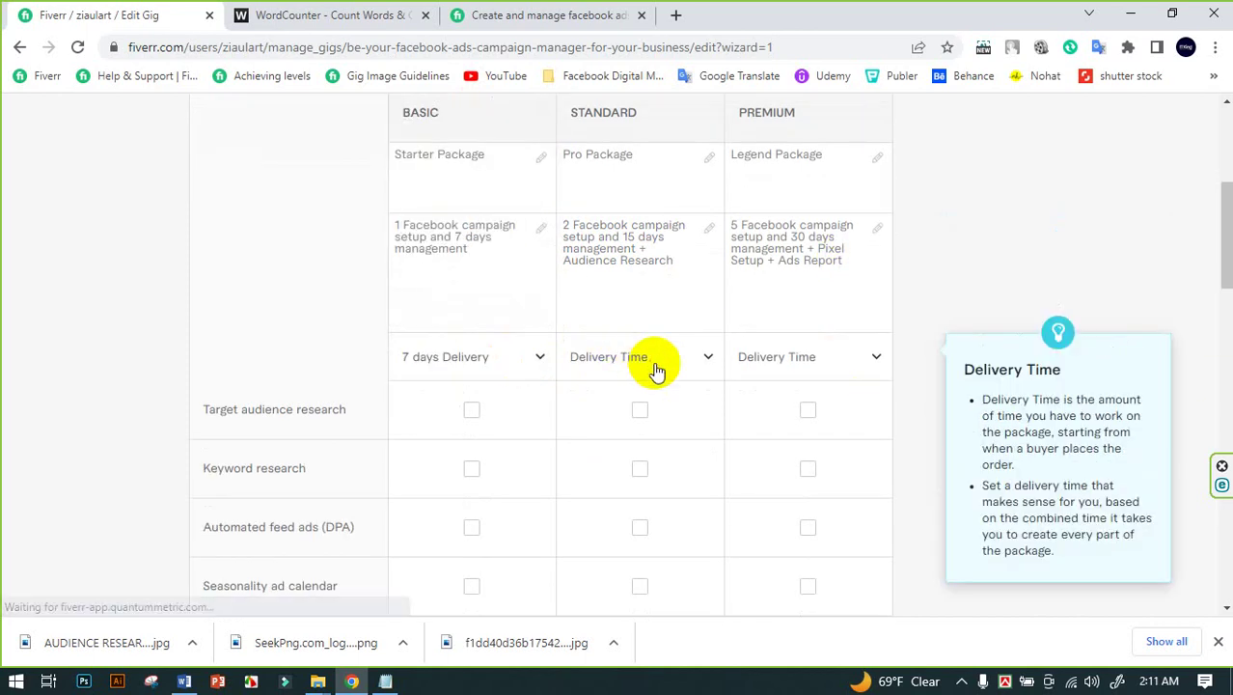
Set the Standard package's delivery time to 14 days and match the management period in its description to 14 days
{"action": "left_click", "coordinate": [649, 359]}
{"action": "scroll", "coordinate": [634, 212], "scroll_direction": "down", "scroll_amount": 3}
{"action": "scroll", "coordinate": [634, 212], "scroll_direction": "down", "scroll_amount": 3}
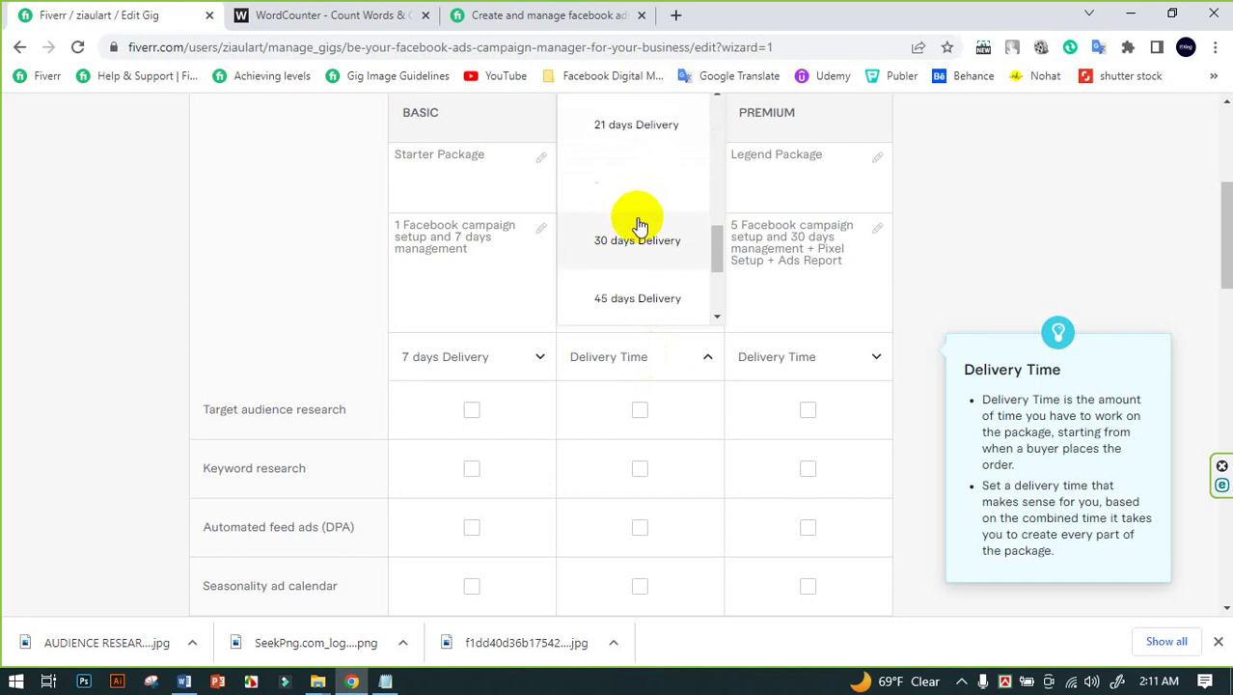
{"action": "scroll", "coordinate": [638, 221], "scroll_direction": "up", "scroll_amount": 1}
{"action": "scroll", "coordinate": [639, 222], "scroll_direction": "up", "scroll_amount": 1}
{"action": "scroll", "coordinate": [638, 220], "scroll_direction": "down", "scroll_amount": 1}
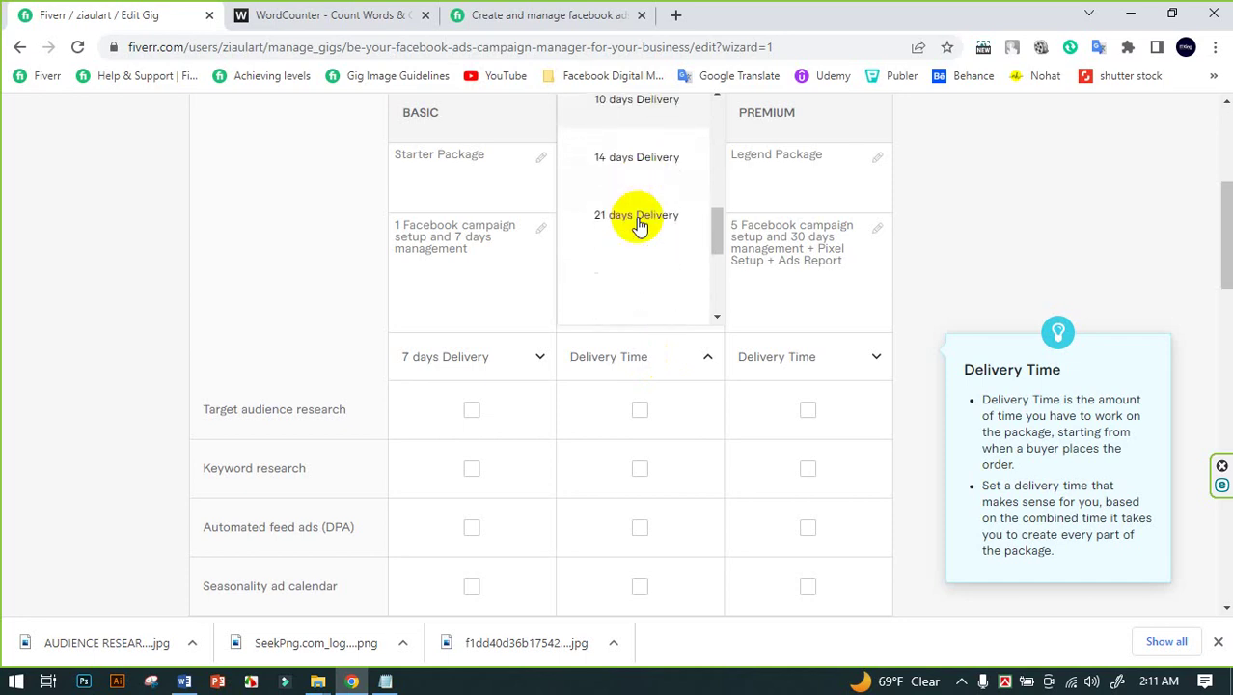
{"action": "scroll", "coordinate": [619, 212], "scroll_direction": "up", "scroll_amount": 1}
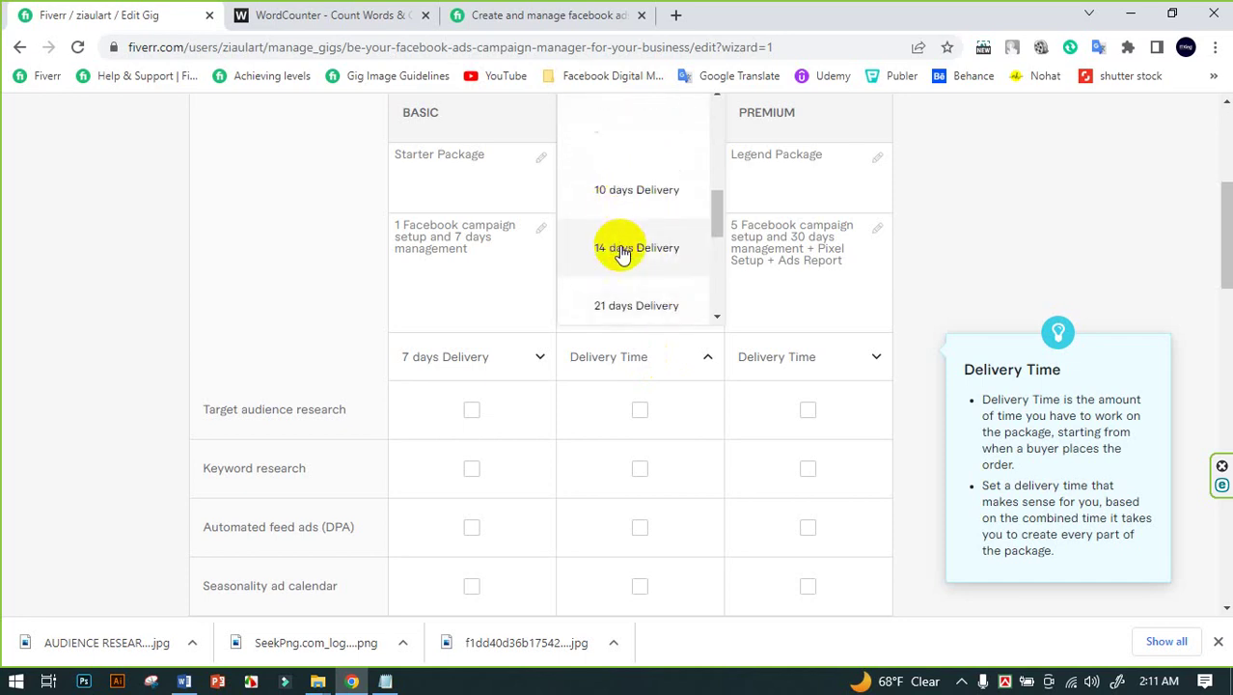
{"action": "left_click", "coordinate": [622, 252]}
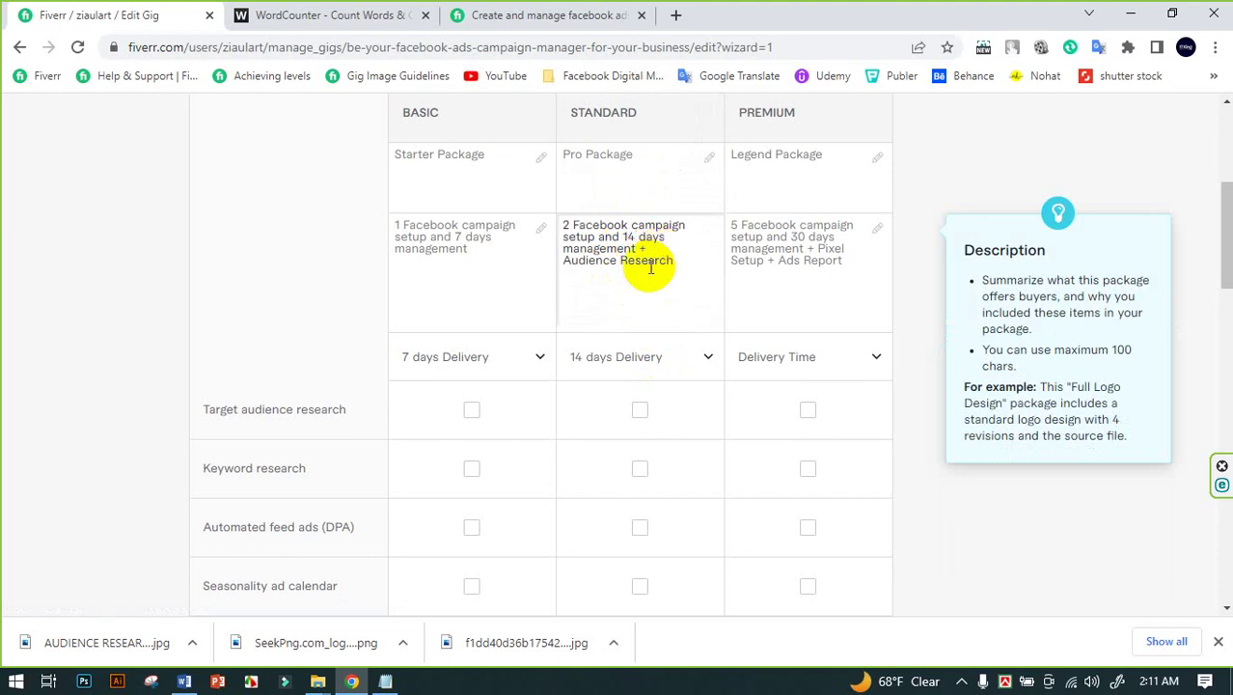
Set the Premium package's delivery time to 30 days
{"action": "left_click", "coordinate": [835, 353]}
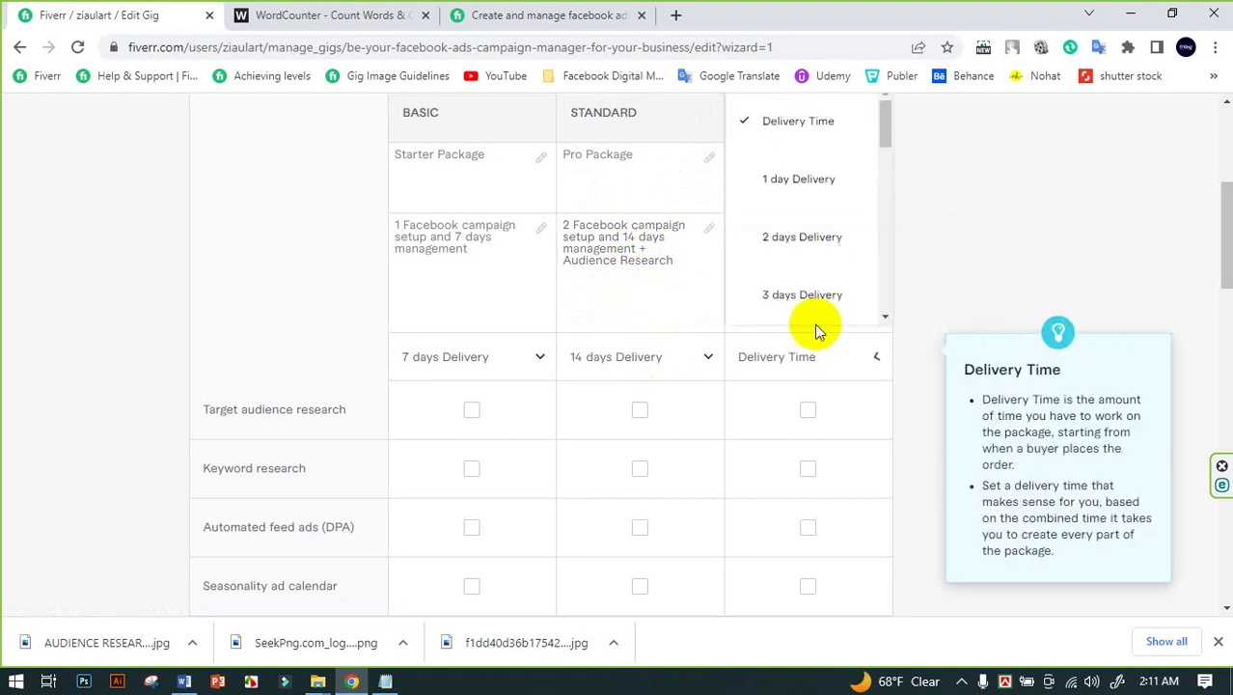
{"action": "scroll", "coordinate": [817, 237], "scroll_direction": "down", "scroll_amount": 5}
{"action": "left_click", "coordinate": [818, 239]}
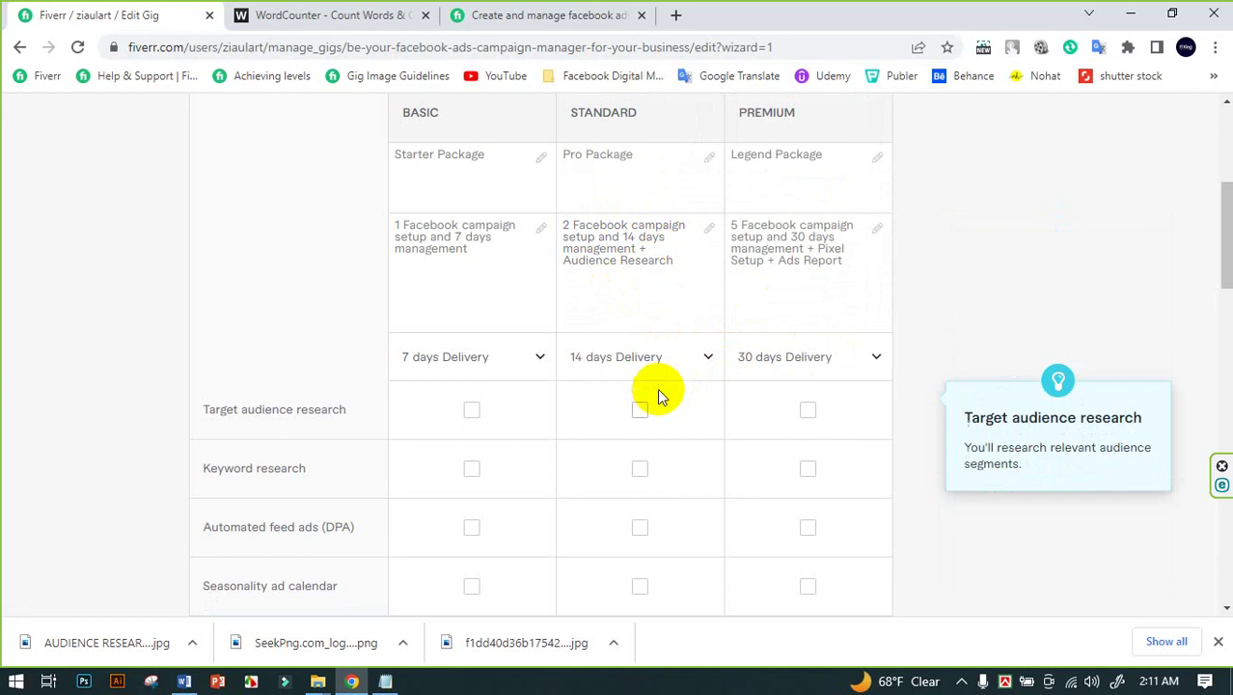
Include target audience research in all three packages and keyword research in the Standard and Premium packages
{"action": "scroll", "coordinate": [659, 396], "scroll_direction": "down", "scroll_amount": 1}
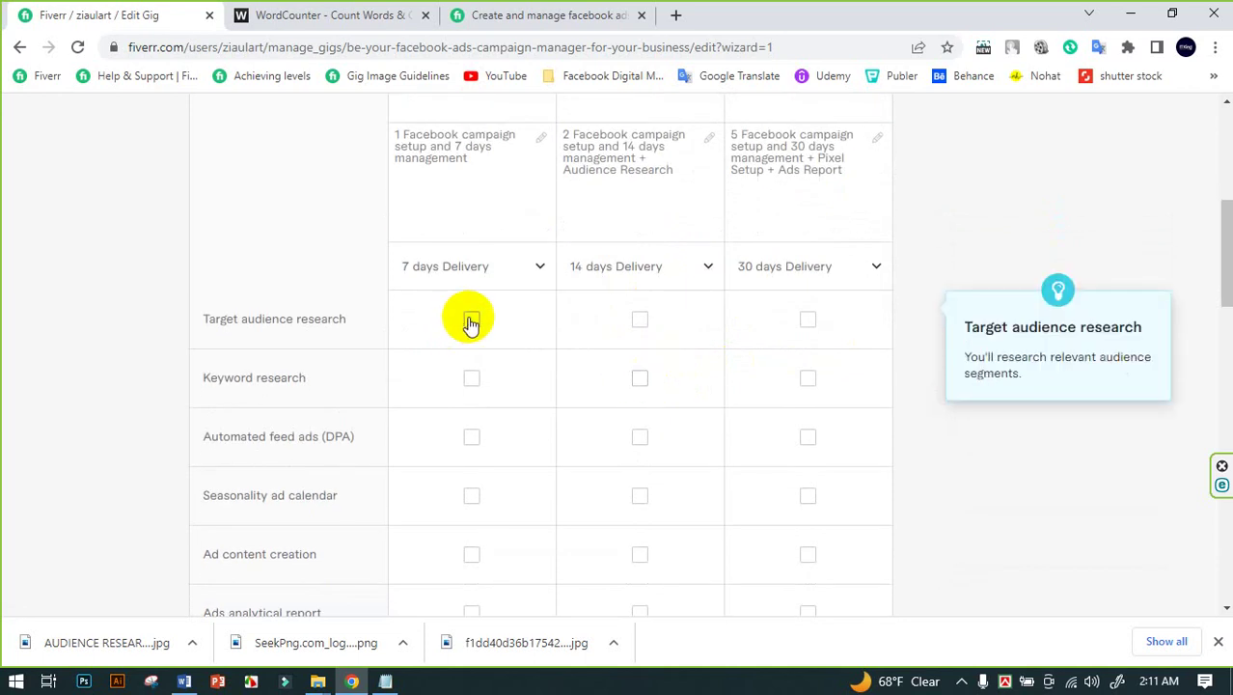
{"action": "left_click", "coordinate": [472, 320]}
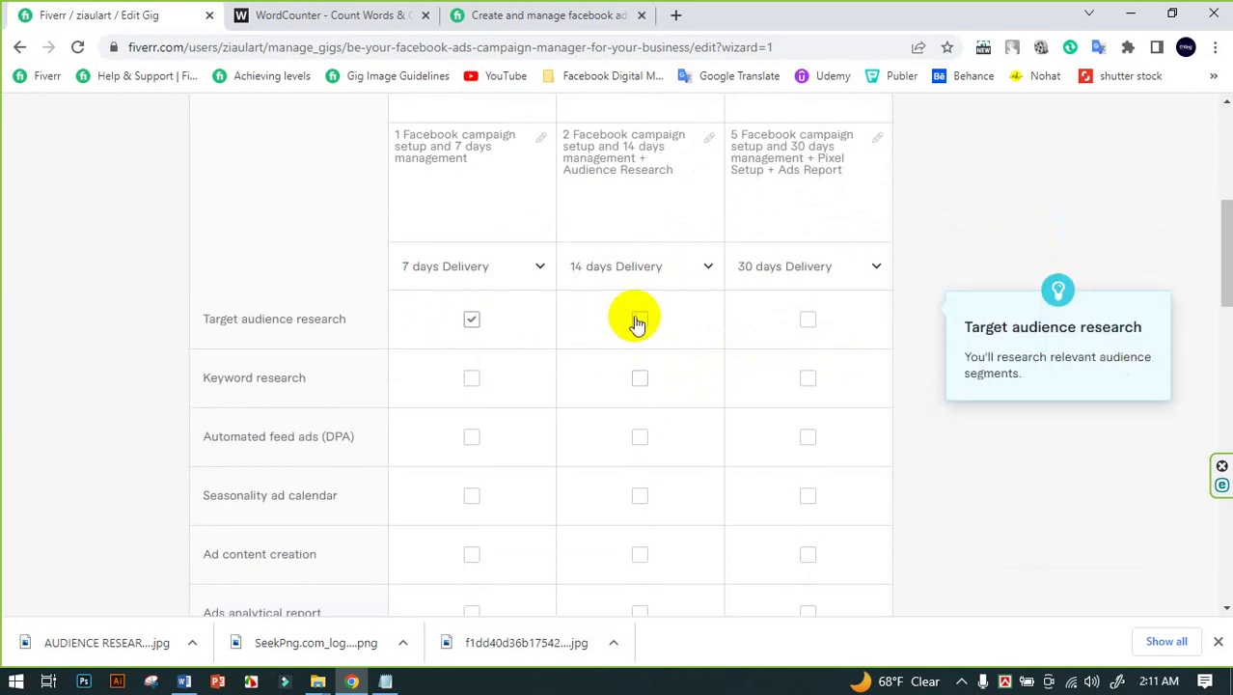
{"action": "left_click", "coordinate": [640, 319]}
{"action": "left_click", "coordinate": [808, 319]}
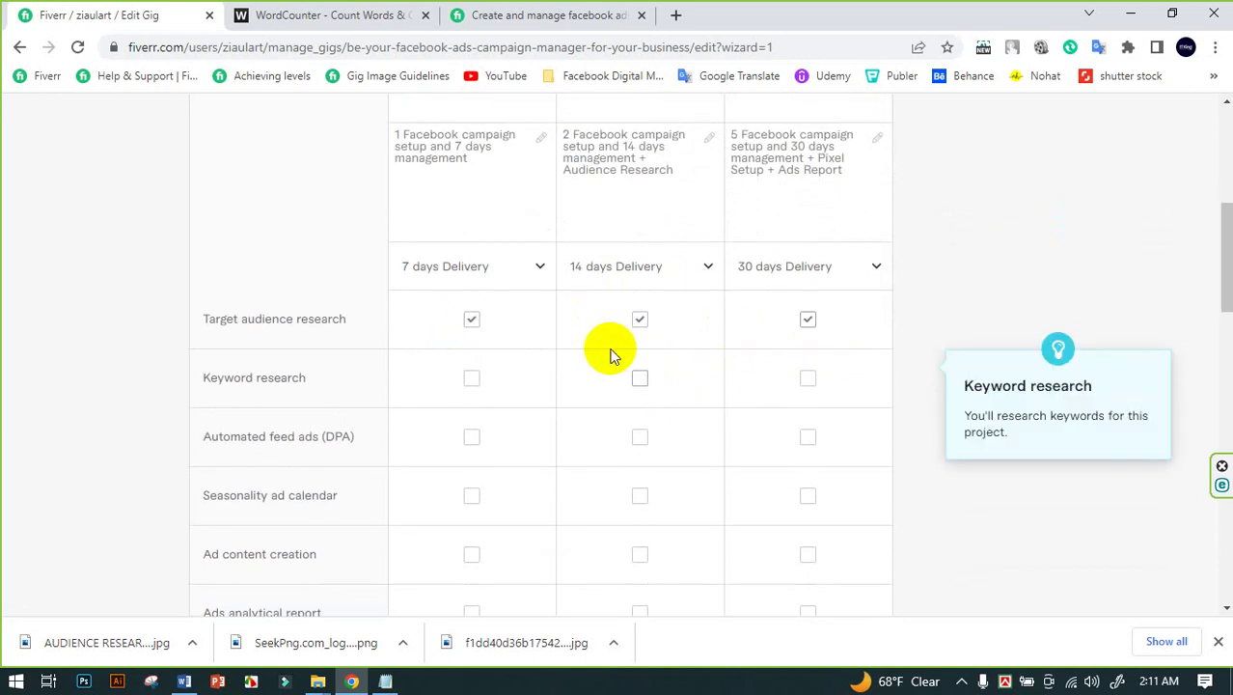
{"action": "left_click", "coordinate": [640, 378]}
{"action": "left_click", "coordinate": [805, 379]}
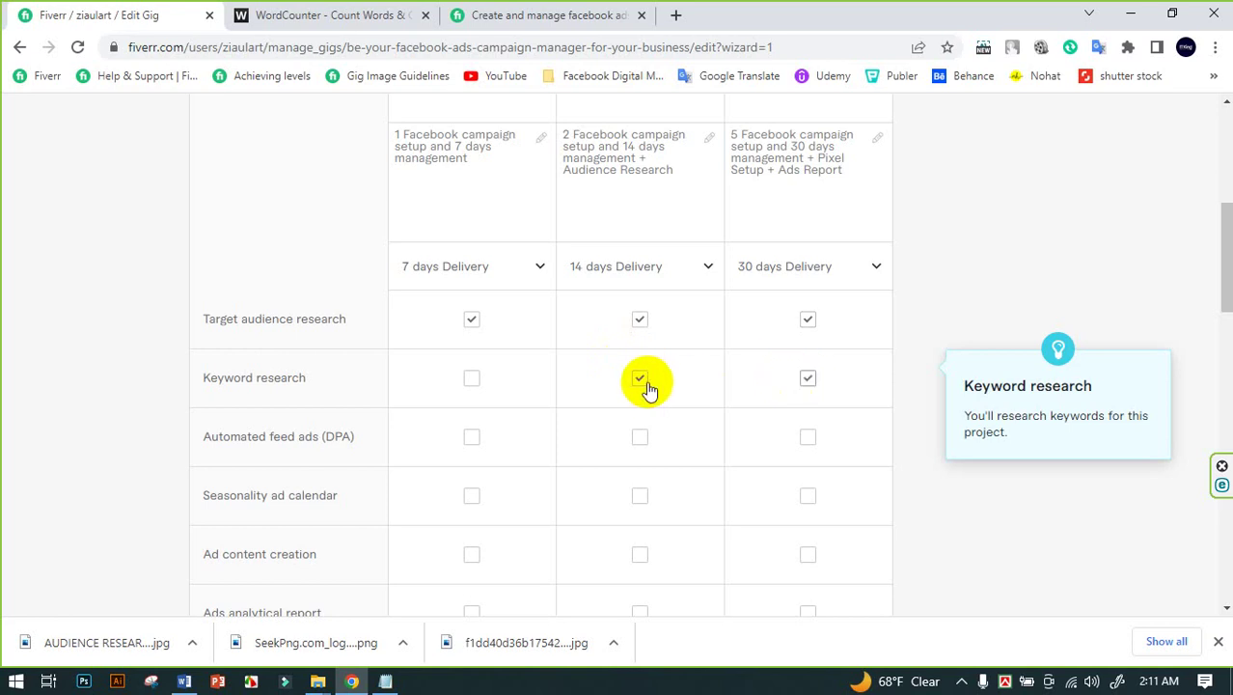
Include automated feed ads (DPA) in the Standard and Premium packages and the seasonality ad calendar in Premium only
{"action": "scroll", "coordinate": [618, 377], "scroll_direction": "down", "scroll_amount": 2}
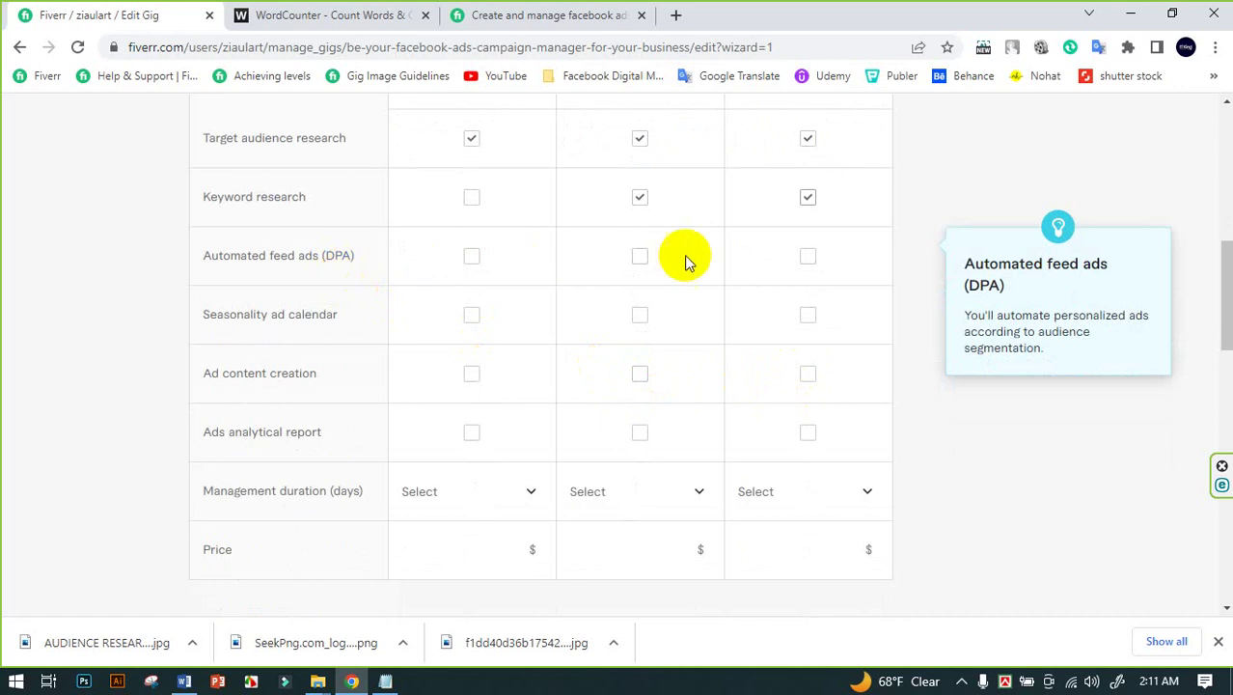
{"action": "left_click", "coordinate": [640, 257]}
{"action": "left_click", "coordinate": [808, 257]}
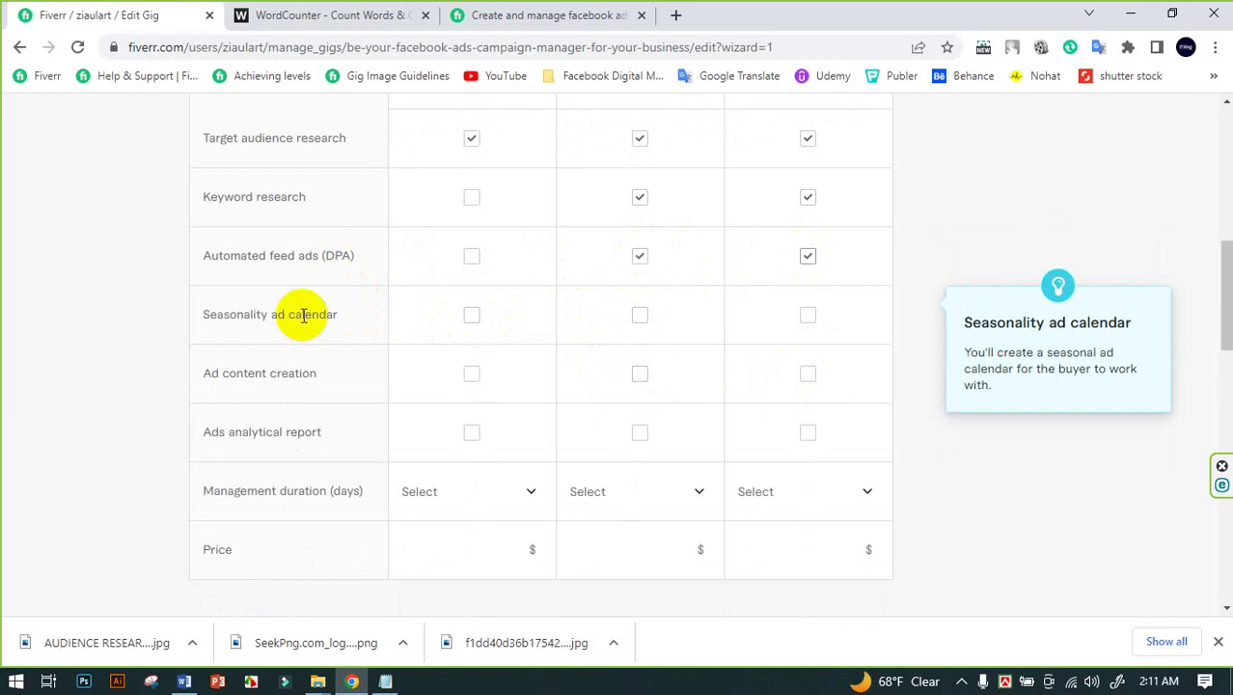
{"action": "left_click", "coordinate": [808, 315]}
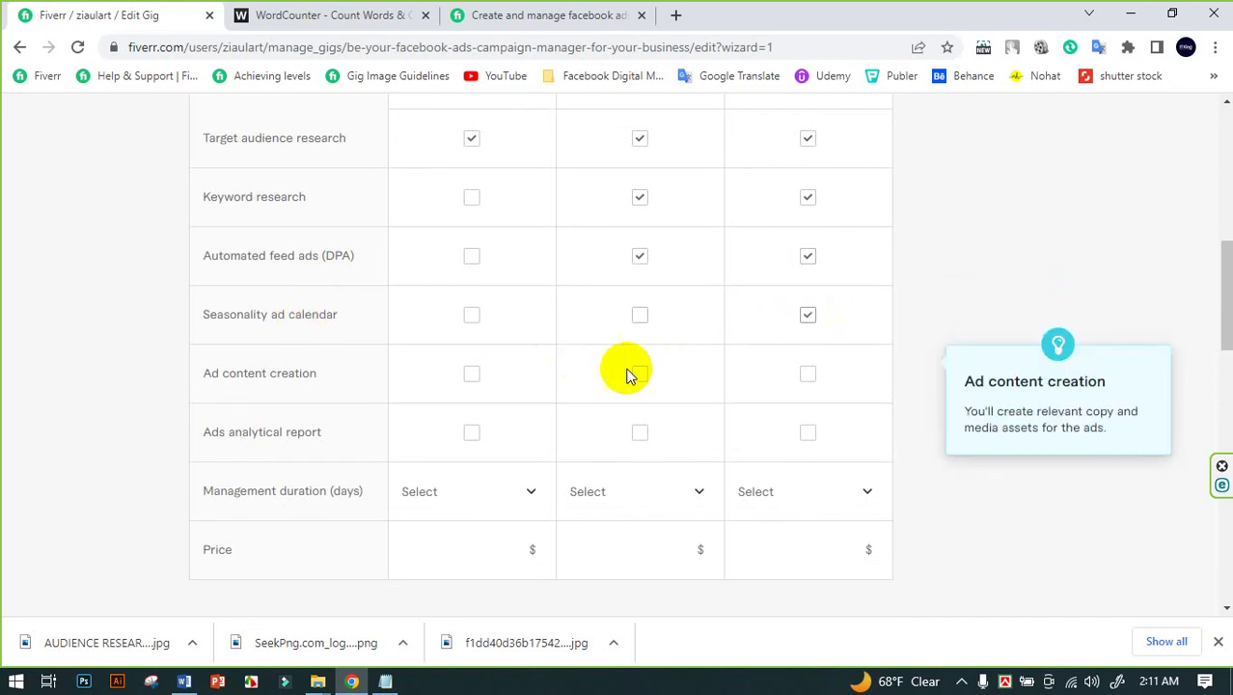
Include ad content creation in all three packages and the ads analytical report in the Standard and Premium packages
{"action": "left_click", "coordinate": [472, 374]}
{"action": "left_click", "coordinate": [640, 377]}
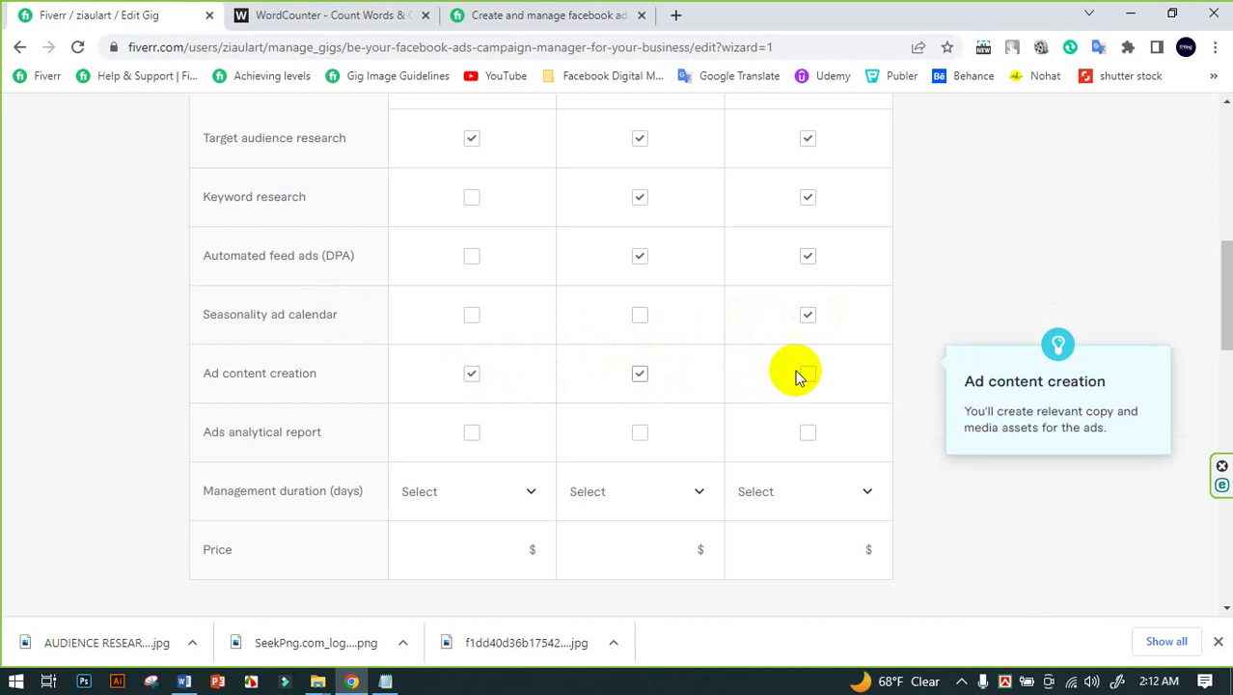
{"action": "left_click", "coordinate": [806, 374]}
{"action": "scroll", "coordinate": [672, 367], "scroll_direction": "down", "scroll_amount": 1}
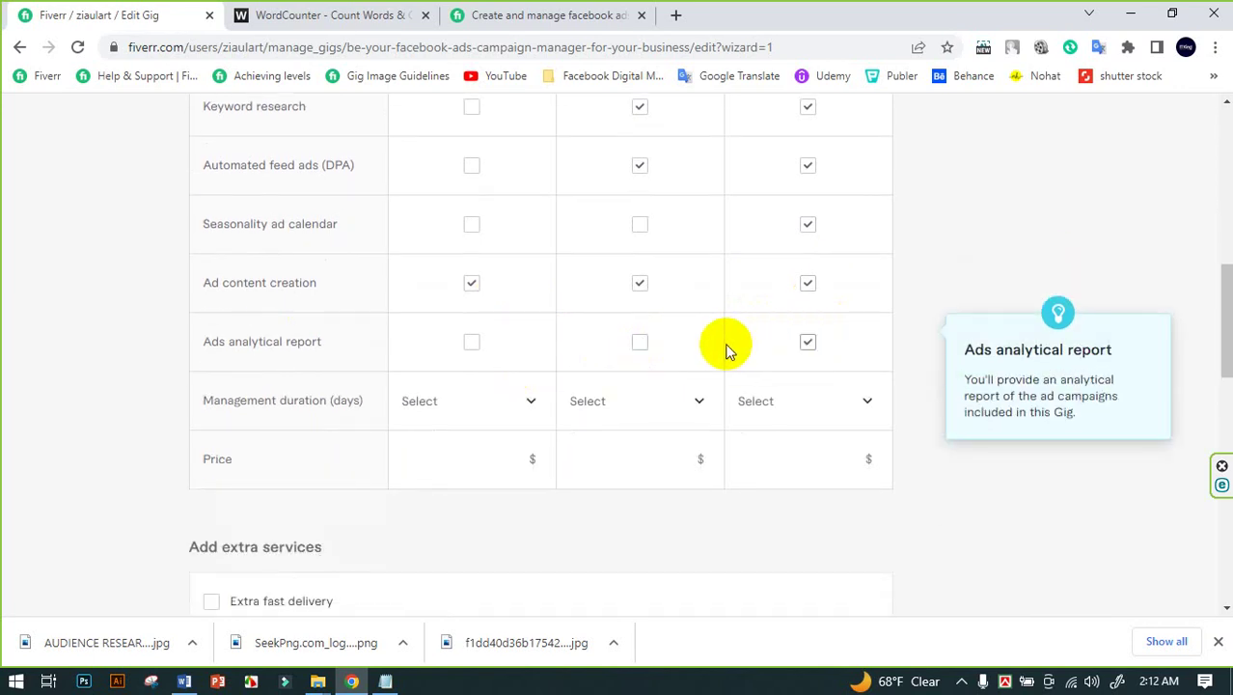
{"action": "left_click", "coordinate": [637, 345]}
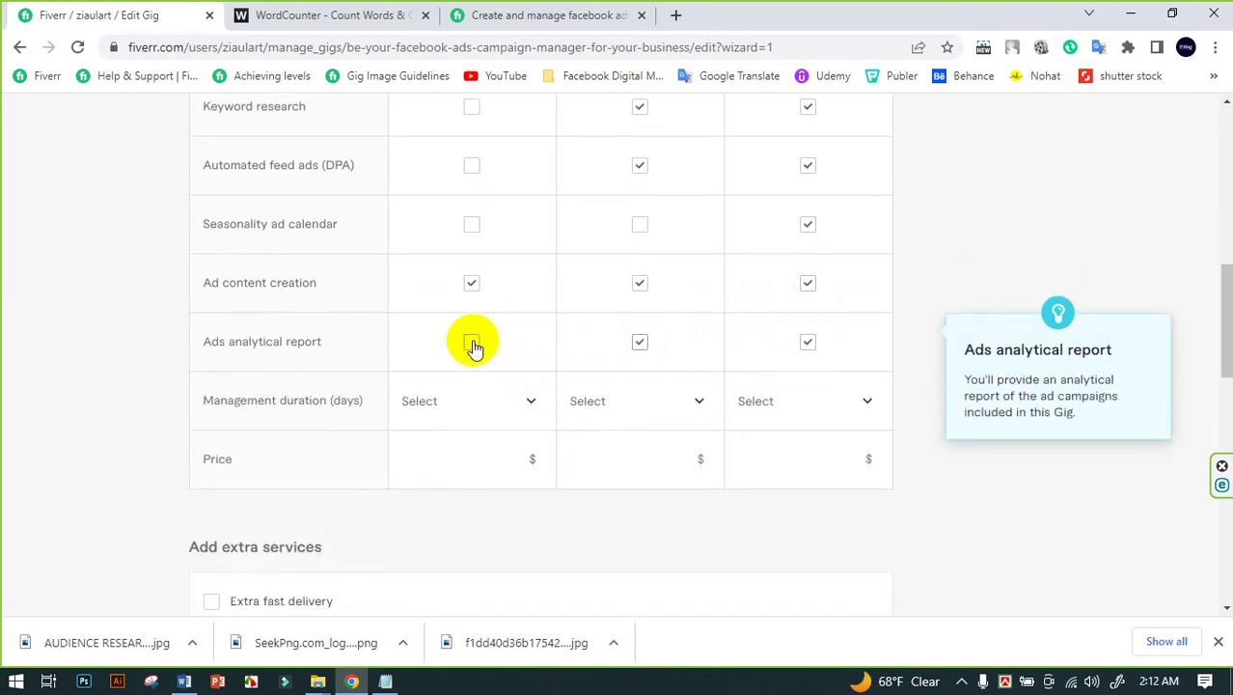
Set the management duration to 7 days for the Basic package and 14 days for the Standard package
{"action": "scroll", "coordinate": [567, 336], "scroll_direction": "up", "scroll_amount": 3}
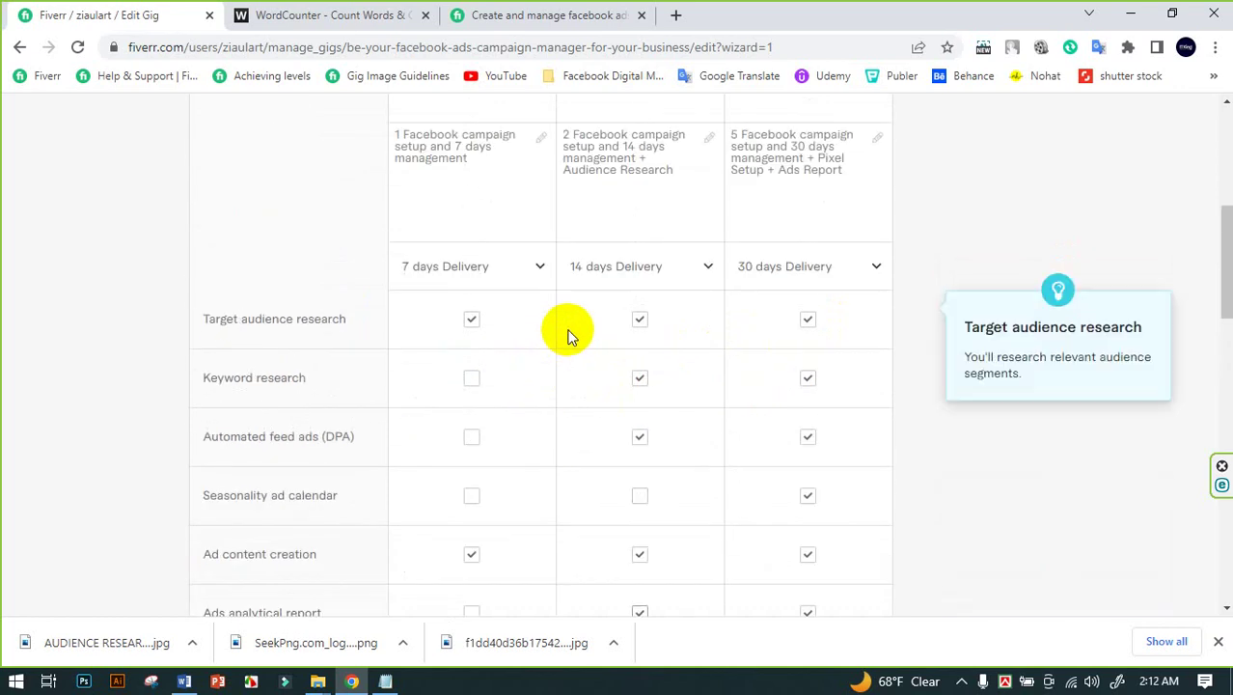
{"action": "scroll", "coordinate": [568, 333], "scroll_direction": "down", "scroll_amount": 4}
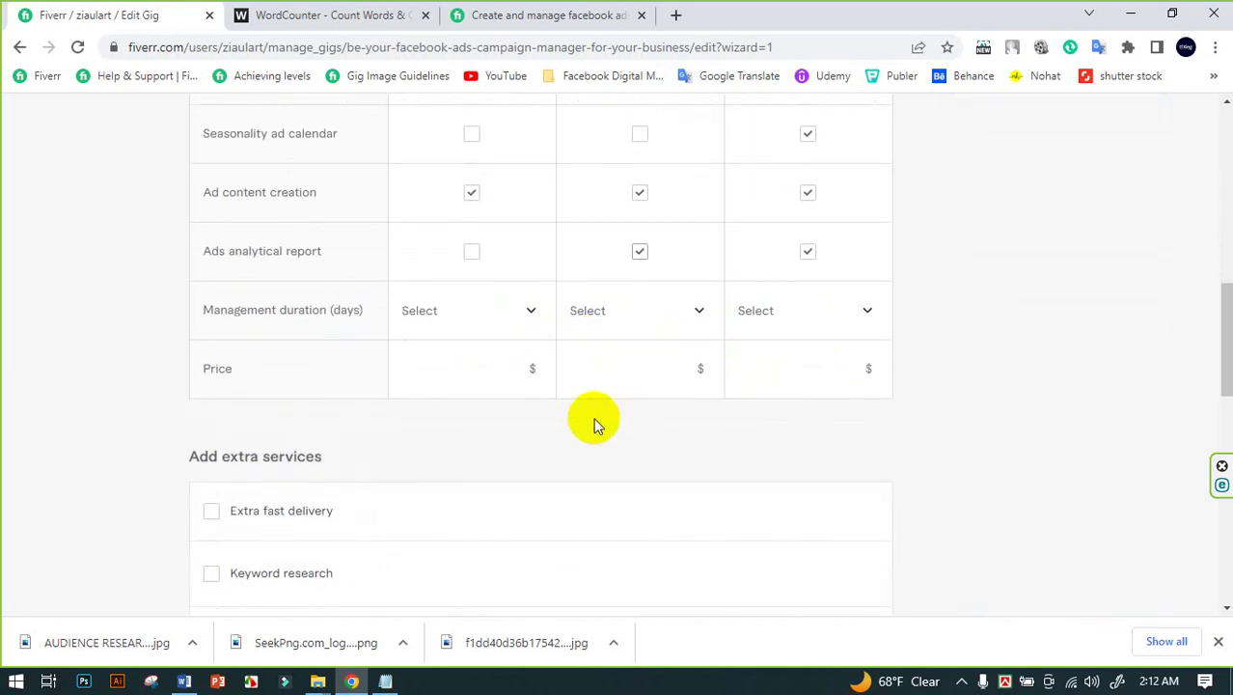
{"action": "scroll", "coordinate": [472, 379], "scroll_direction": "up", "scroll_amount": 1}
{"action": "scroll", "coordinate": [442, 385], "scroll_direction": "down", "scroll_amount": 1}
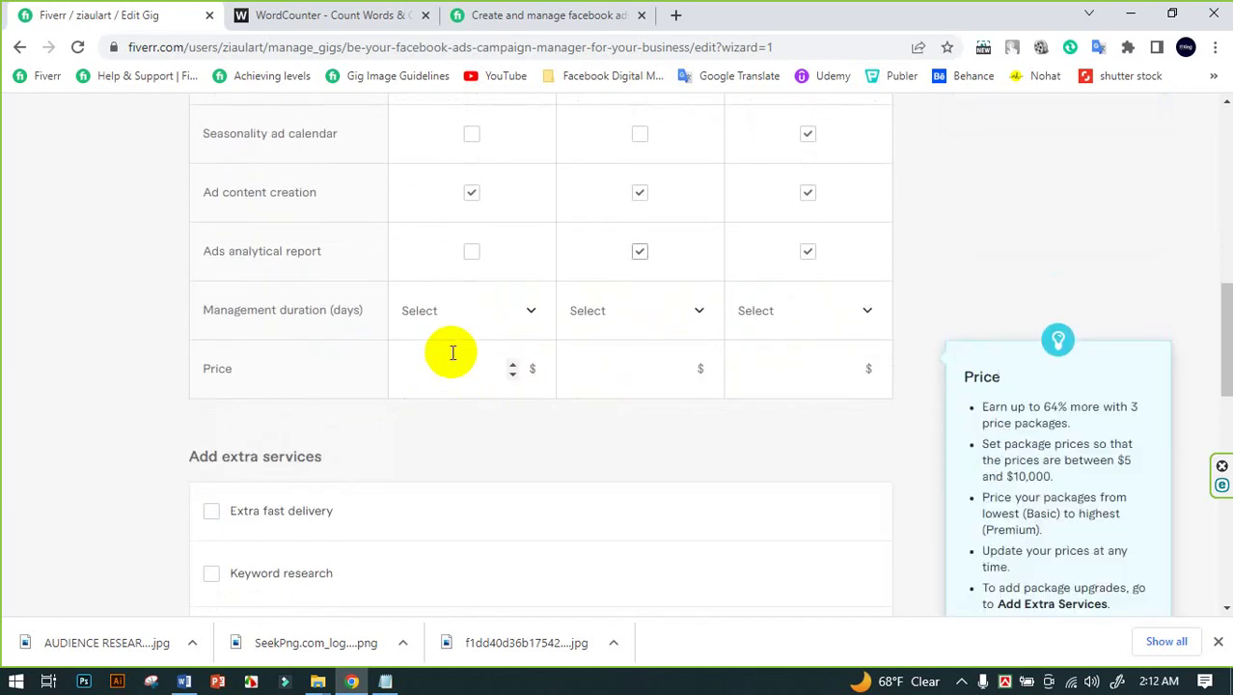
{"action": "left_click", "coordinate": [496, 312]}
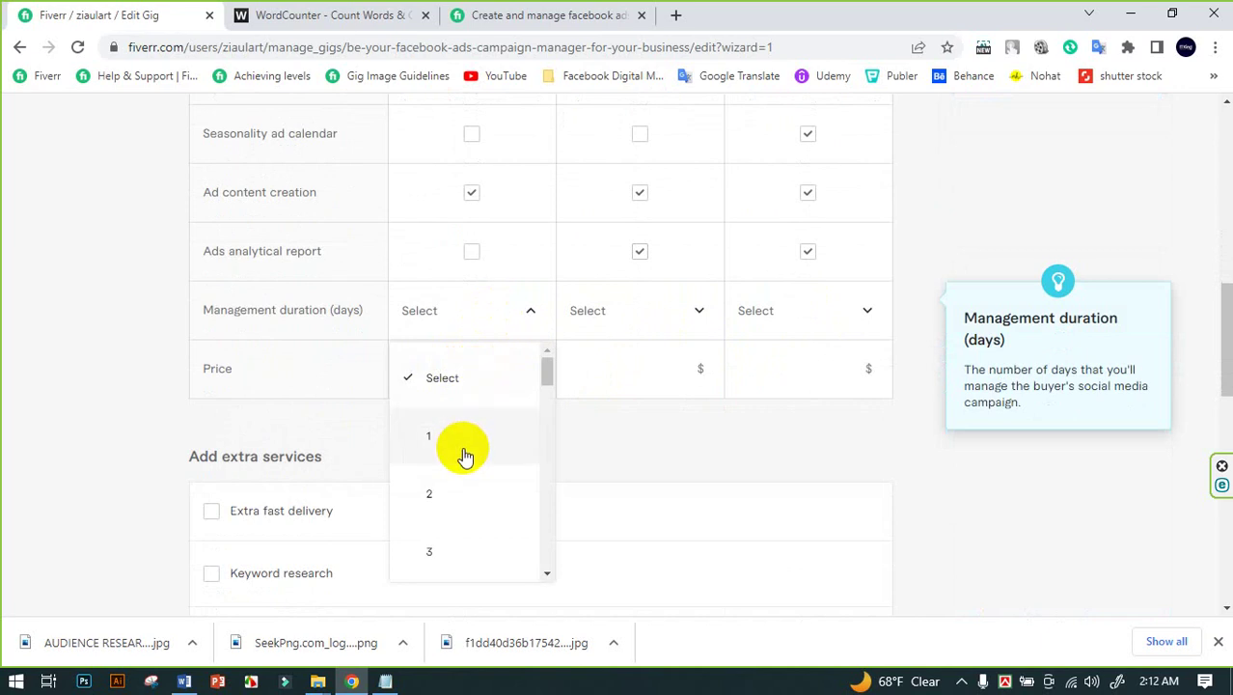
{"action": "scroll", "coordinate": [457, 440], "scroll_direction": "down", "scroll_amount": 3}
{"action": "left_click", "coordinate": [438, 509]}
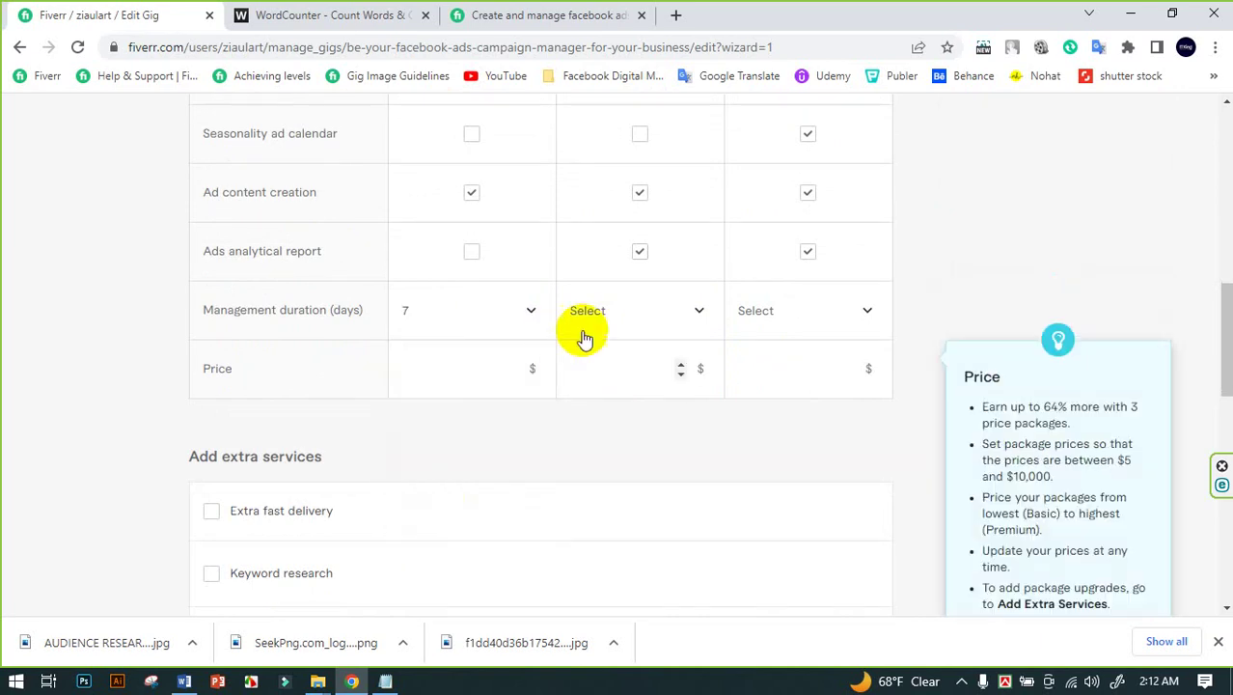
{"action": "left_click", "coordinate": [655, 310]}
{"action": "scroll", "coordinate": [639, 435], "scroll_direction": "down", "scroll_amount": 3}
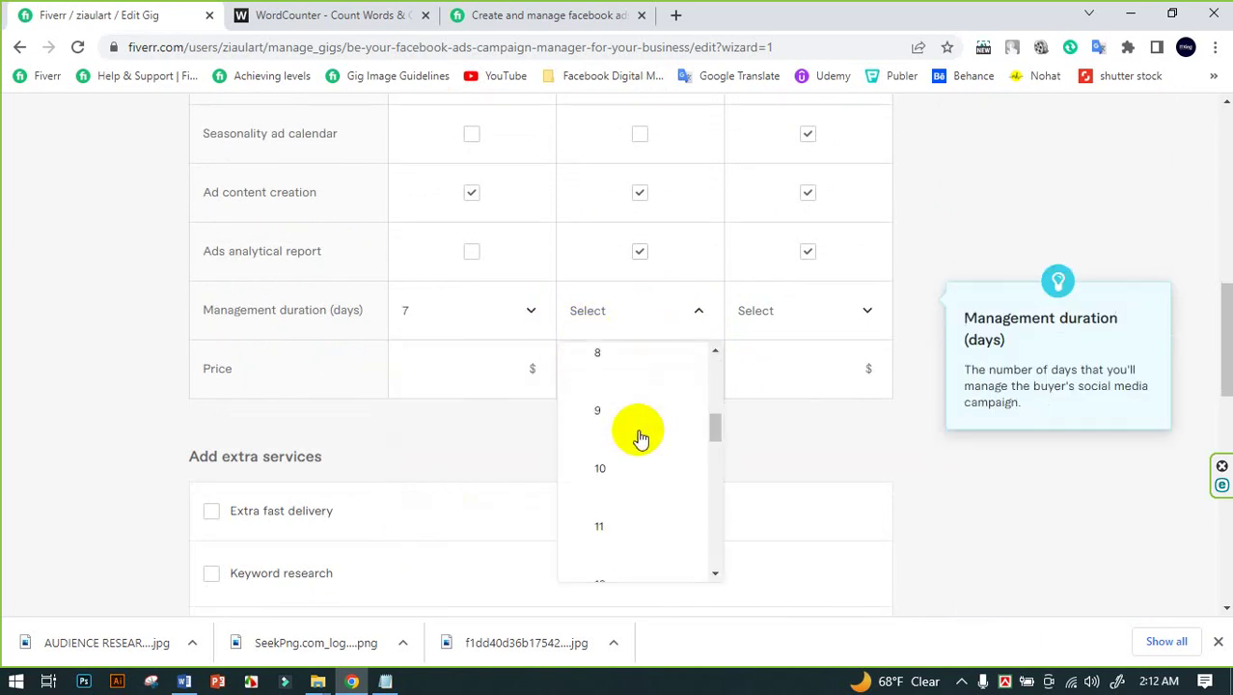
{"action": "scroll", "coordinate": [641, 439], "scroll_direction": "down", "scroll_amount": 1}
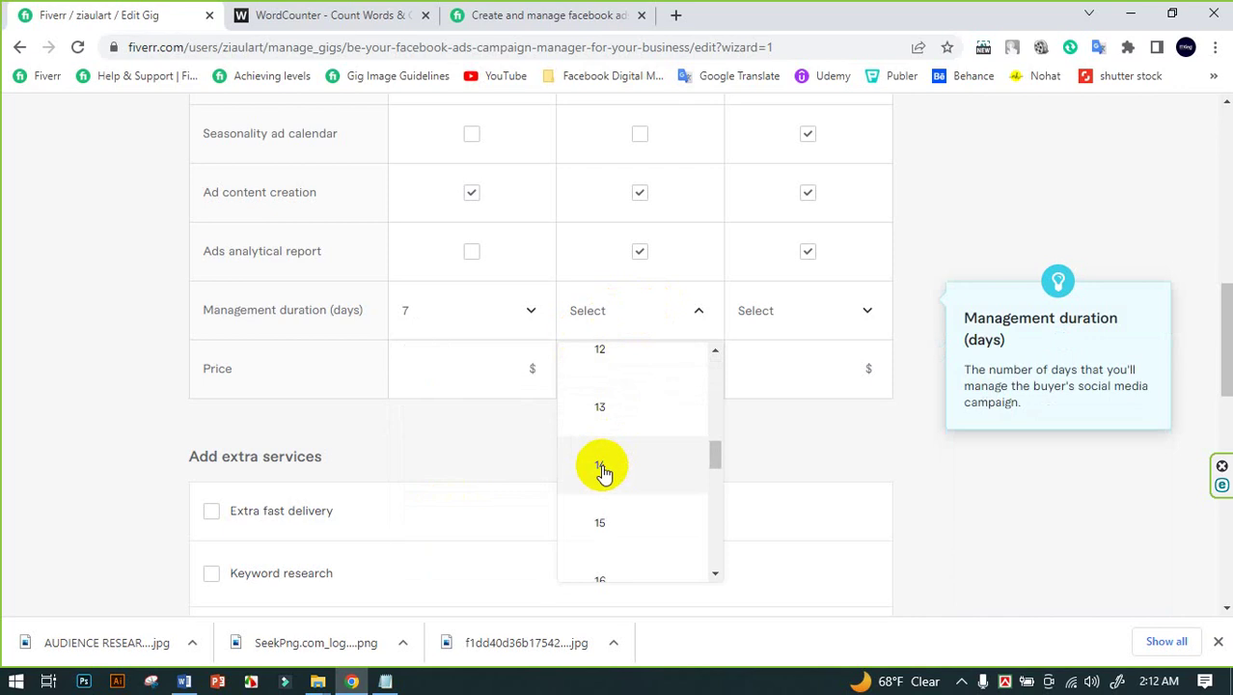
{"action": "left_click", "coordinate": [600, 468]}
Set the management duration to 30 days for the Premium package
{"action": "left_click", "coordinate": [790, 317]}
{"action": "scroll", "coordinate": [804, 478], "scroll_direction": "down", "scroll_amount": 10}
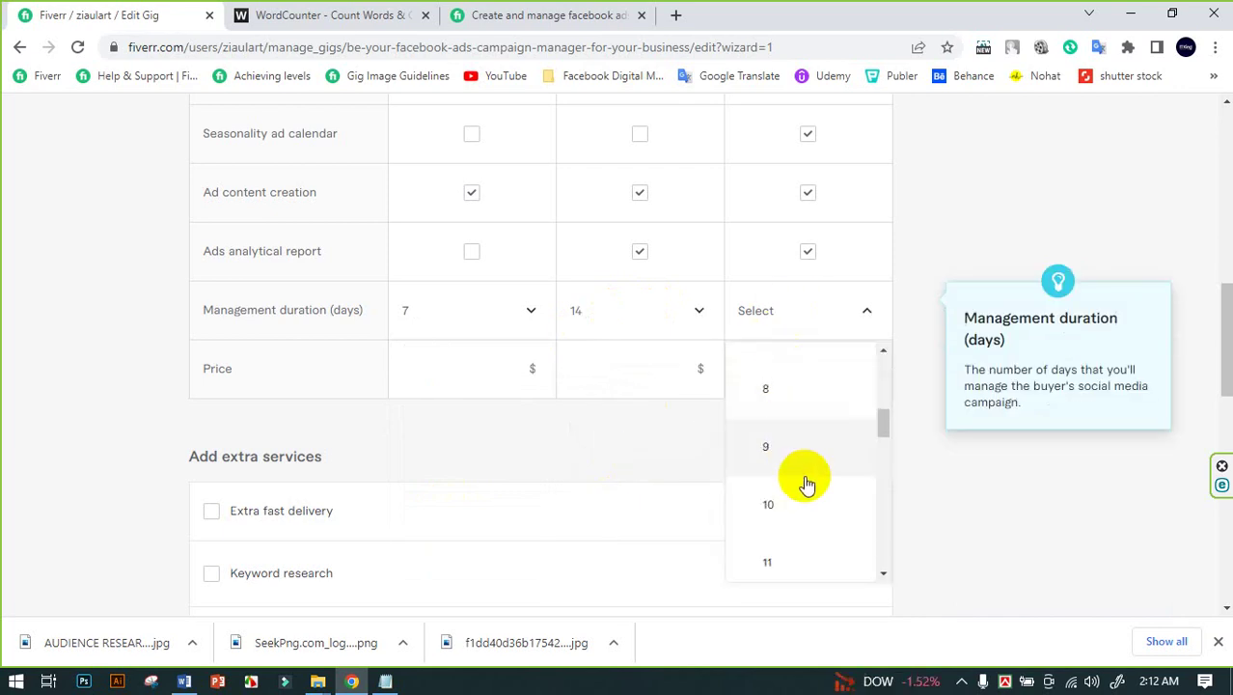
{"action": "scroll", "coordinate": [806, 484], "scroll_direction": "down", "scroll_amount": 3}
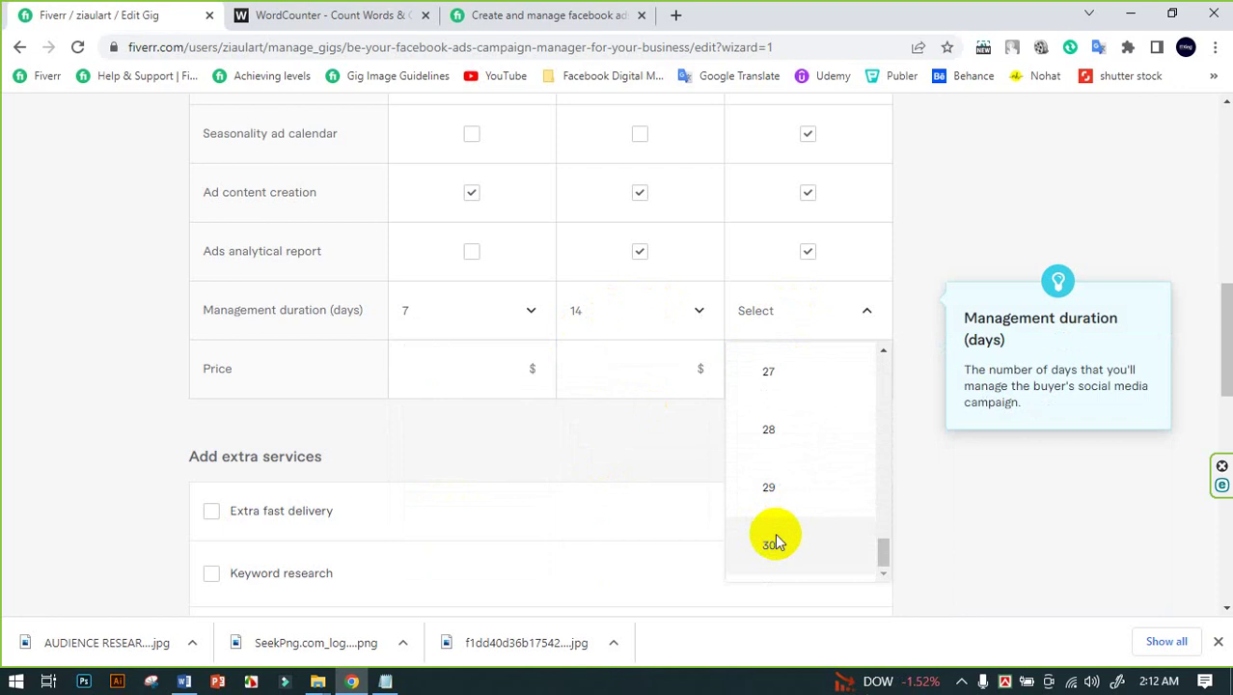
{"action": "left_click", "coordinate": [775, 544]}
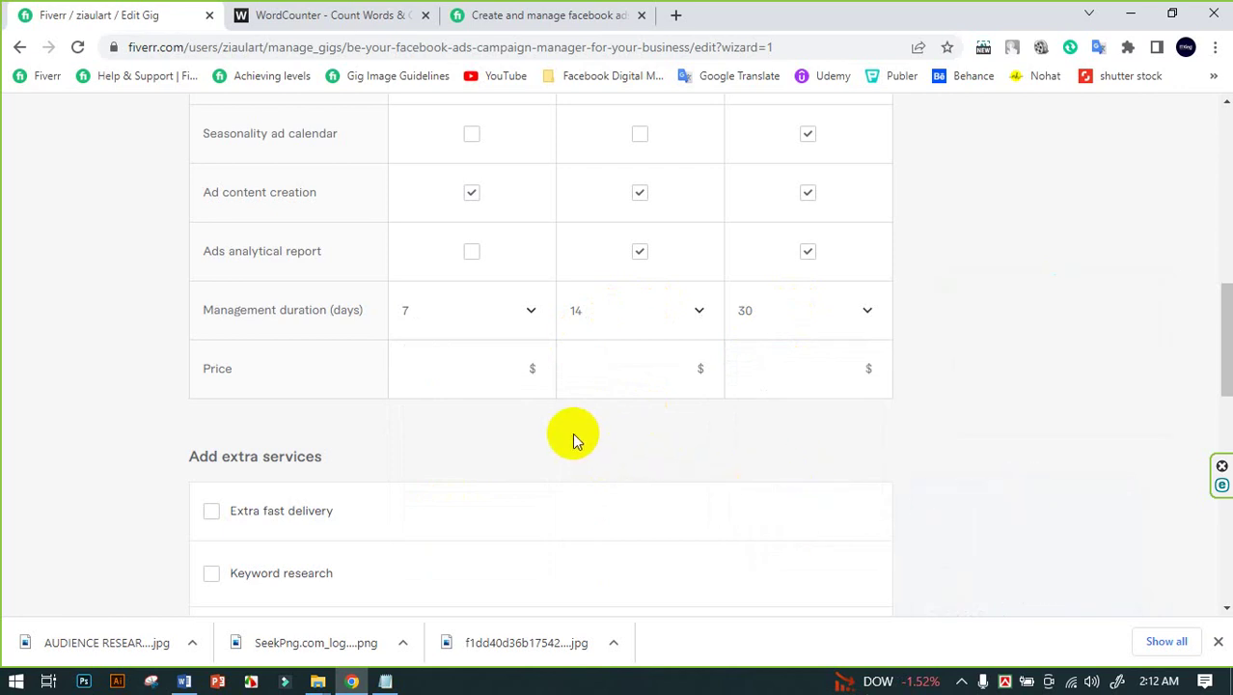
Examine the features, management durations, delivery times and prices of all three packages on the competing Facebook ads gig
{"action": "scroll", "coordinate": [491, 424], "scroll_direction": "up", "scroll_amount": 5}
{"action": "scroll", "coordinate": [493, 426], "scroll_direction": "down", "scroll_amount": 4}
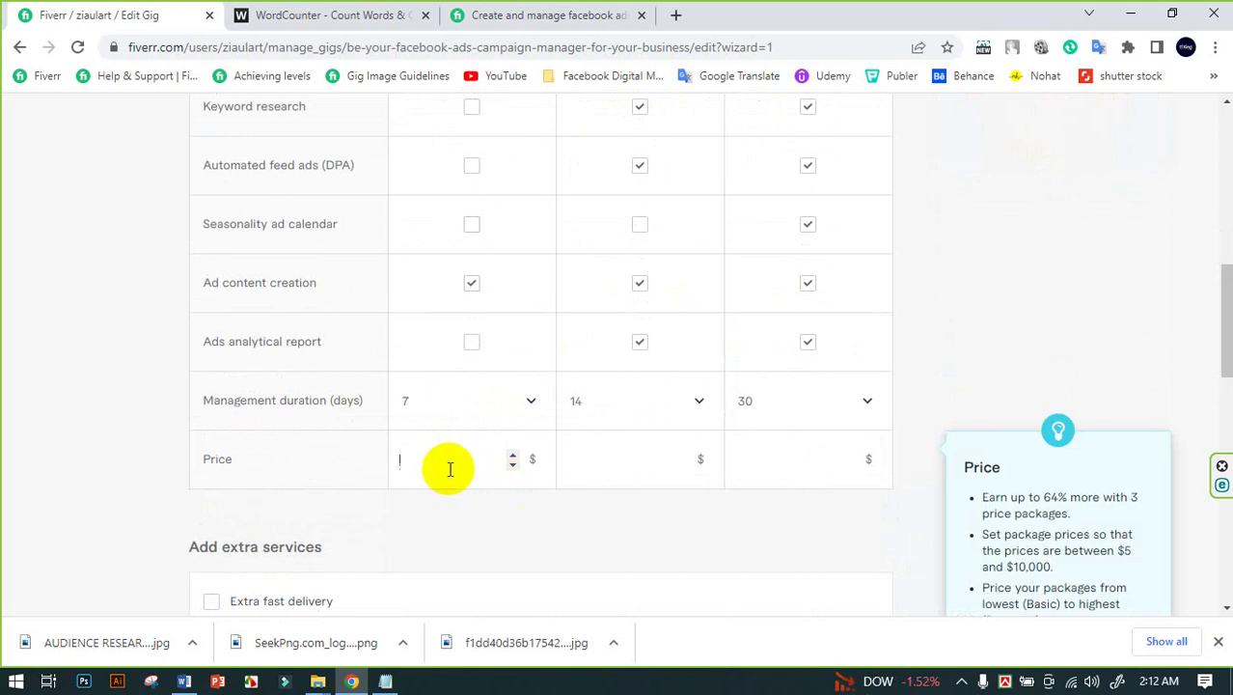
{"action": "left_click", "coordinate": [521, 13]}
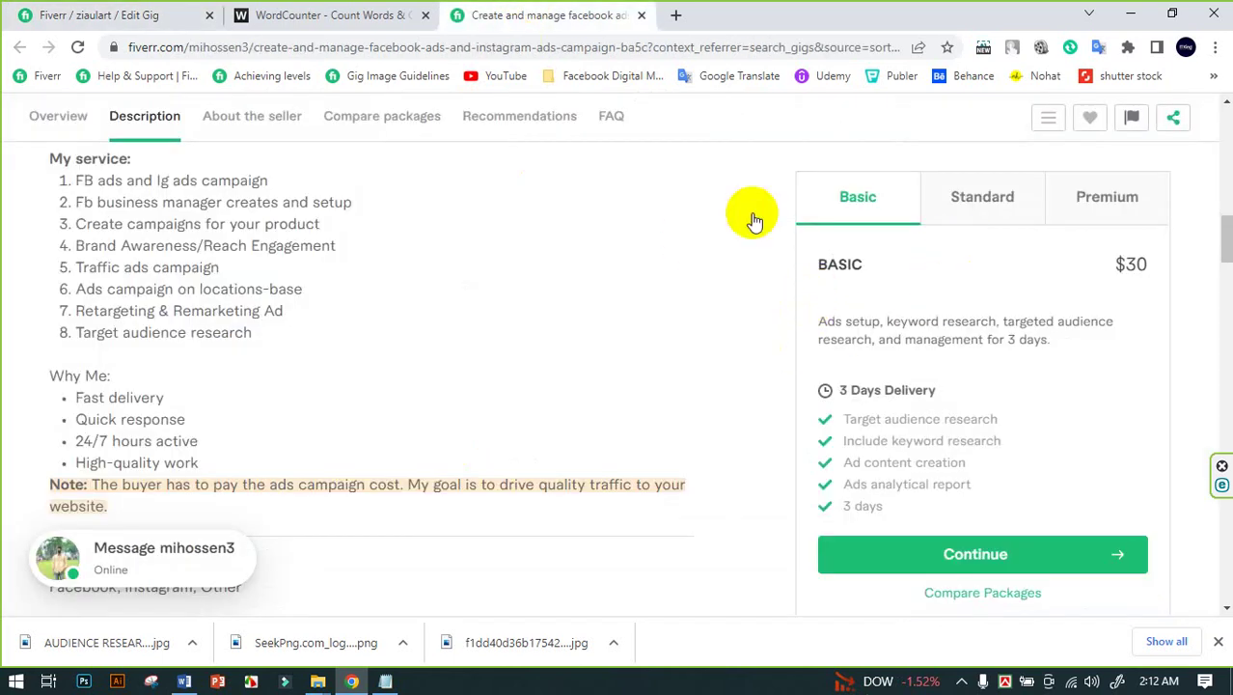
{"action": "left_click", "coordinate": [367, 119]}
{"action": "scroll", "coordinate": [507, 266], "scroll_direction": "down", "scroll_amount": 2}
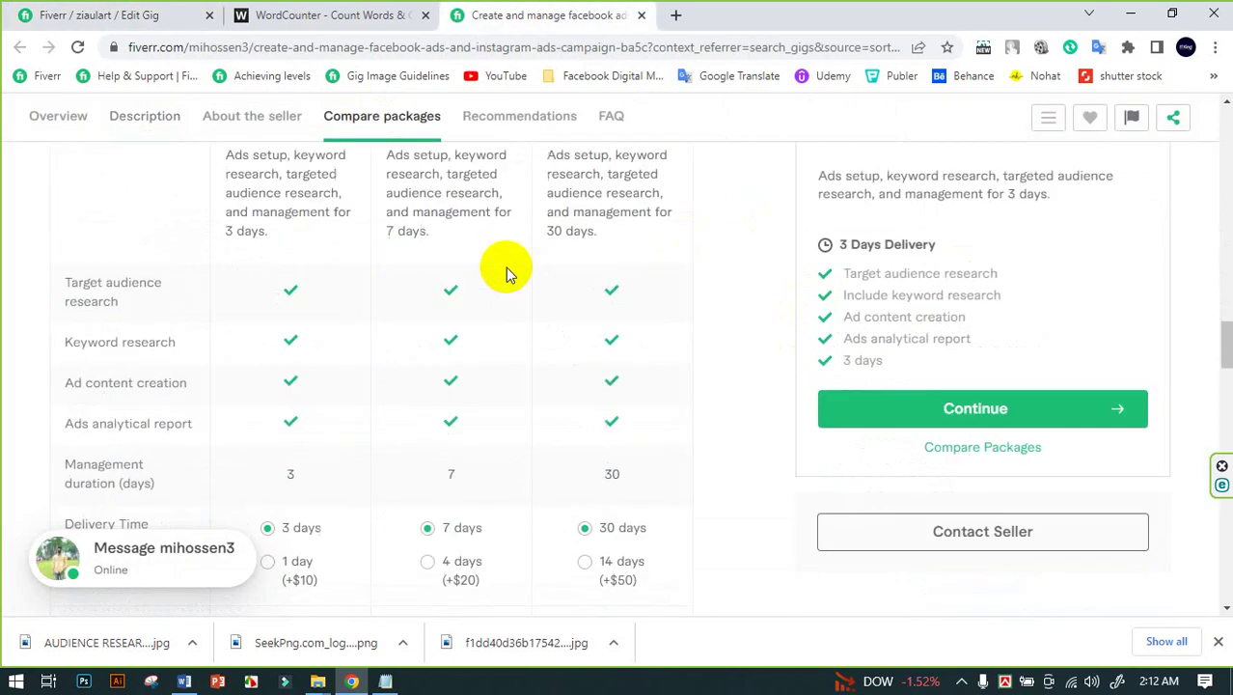
{"action": "scroll", "coordinate": [504, 283], "scroll_direction": "down", "scroll_amount": 2}
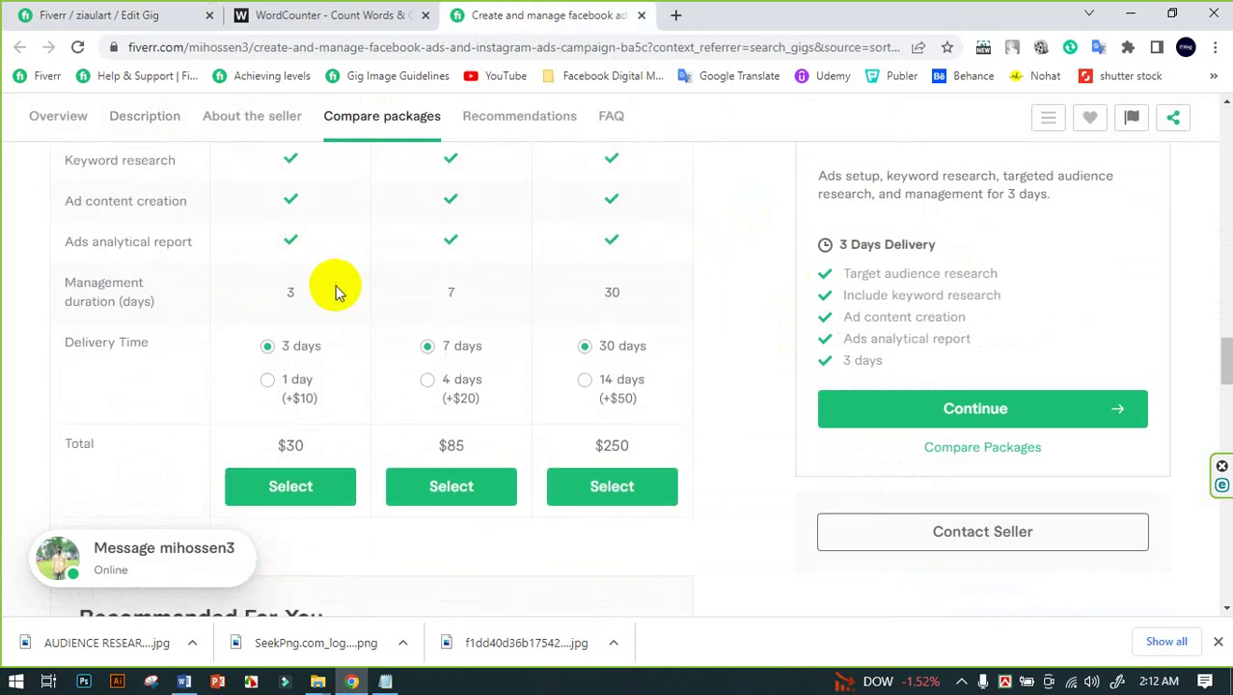
{"action": "scroll", "coordinate": [363, 351], "scroll_direction": "up", "scroll_amount": 1}
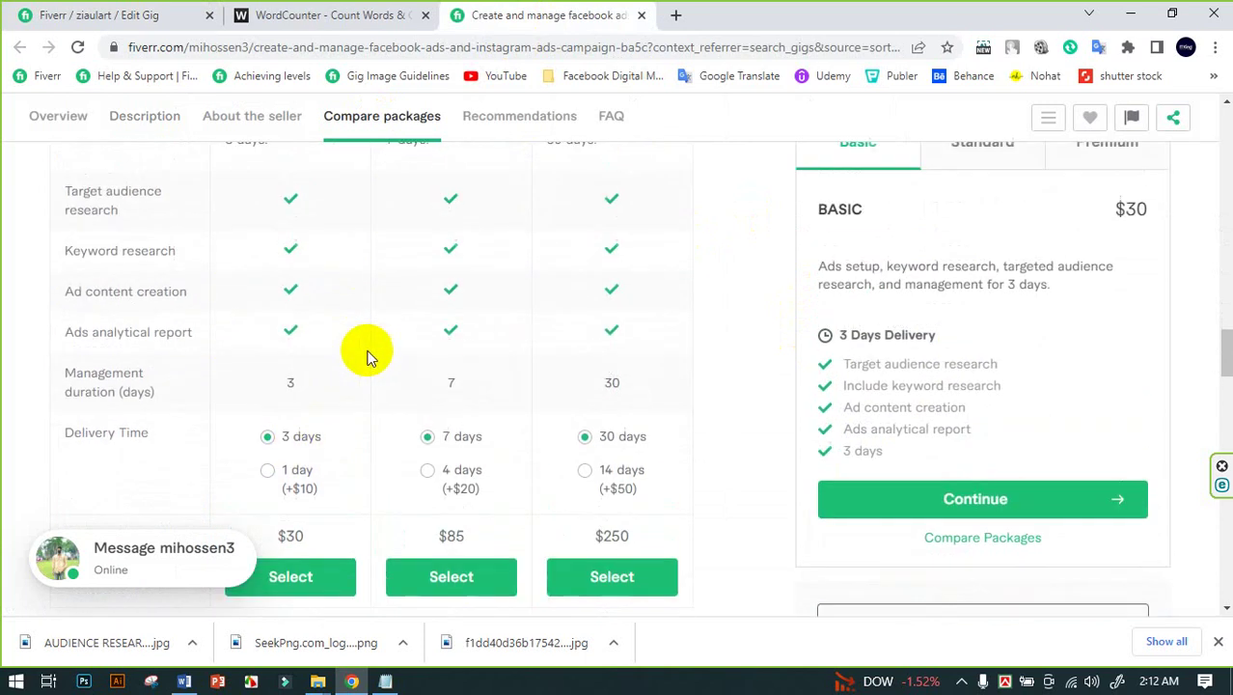
{"action": "scroll", "coordinate": [413, 372], "scroll_direction": "up", "scroll_amount": 2}
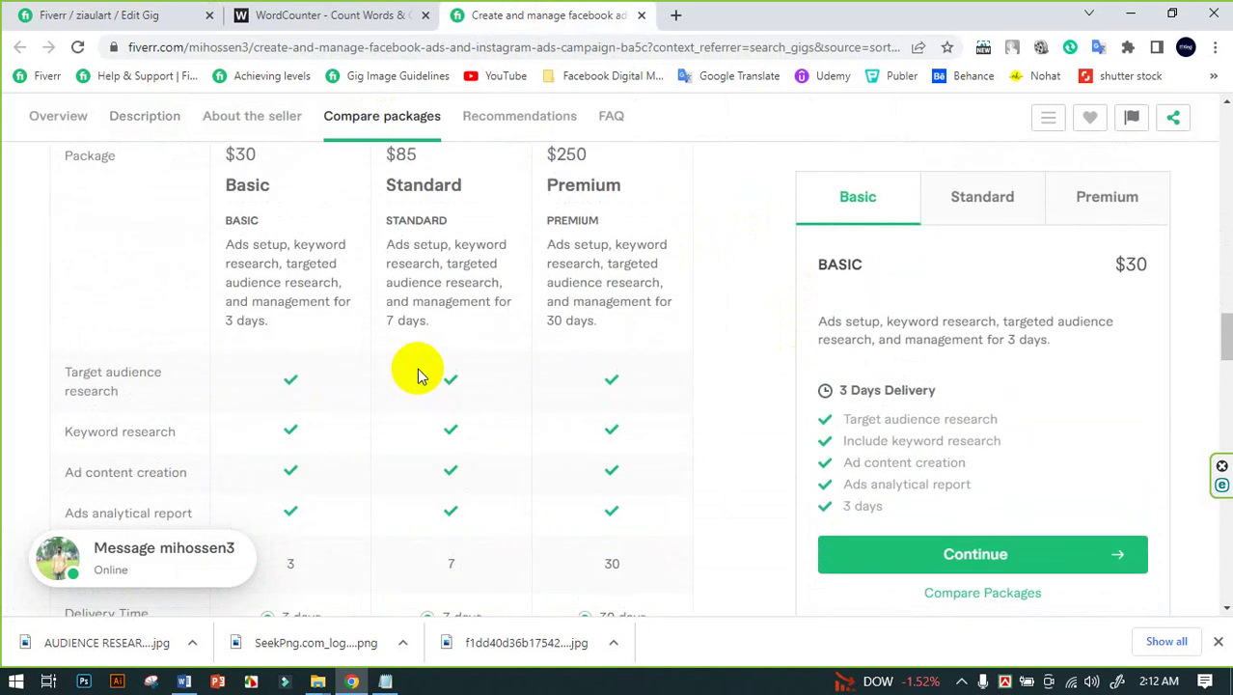
{"action": "scroll", "coordinate": [413, 371], "scroll_direction": "down", "scroll_amount": 2}
{"action": "scroll", "coordinate": [414, 373], "scroll_direction": "up", "scroll_amount": 2}
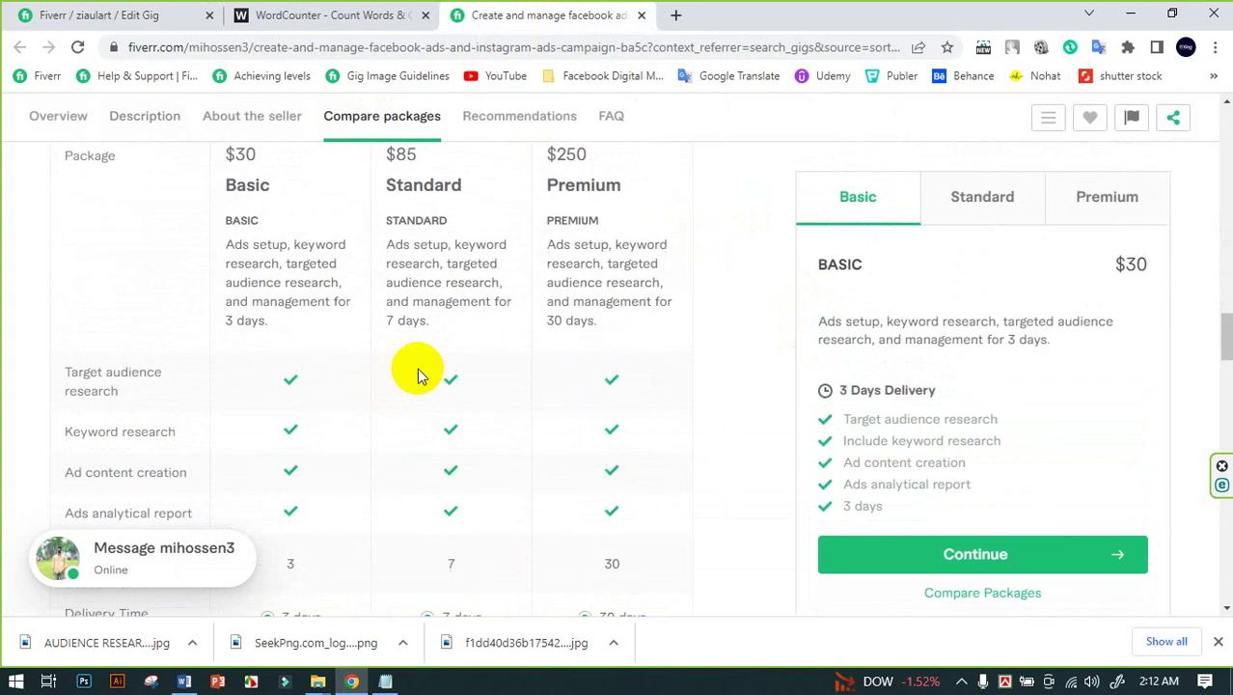
{"action": "left_click", "coordinate": [994, 197]}
{"action": "left_click", "coordinate": [1098, 198]}
{"action": "scroll", "coordinate": [566, 295], "scroll_direction": "down", "scroll_amount": 1}
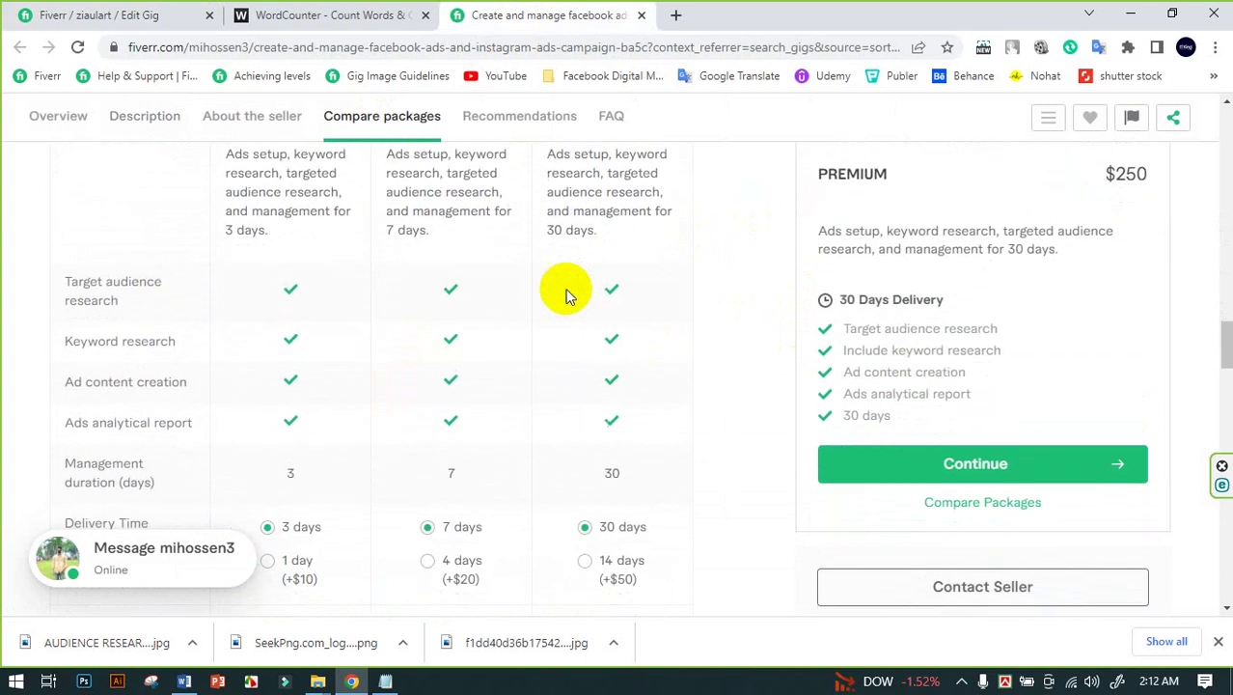
{"action": "scroll", "coordinate": [452, 249], "scroll_direction": "down", "scroll_amount": 1}
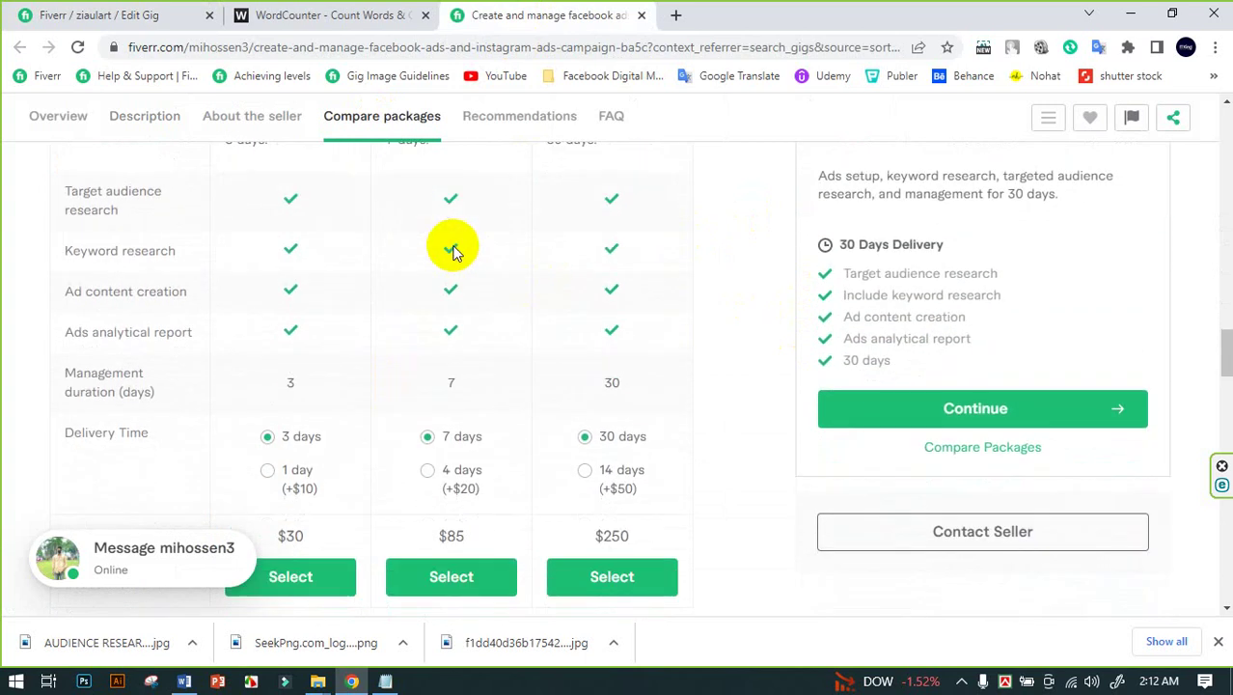
Back in the gig being edited, enable extra fast delivery and offer Premium delivery in 21 days for an extra $40
{"action": "left_click", "coordinate": [92, 14]}
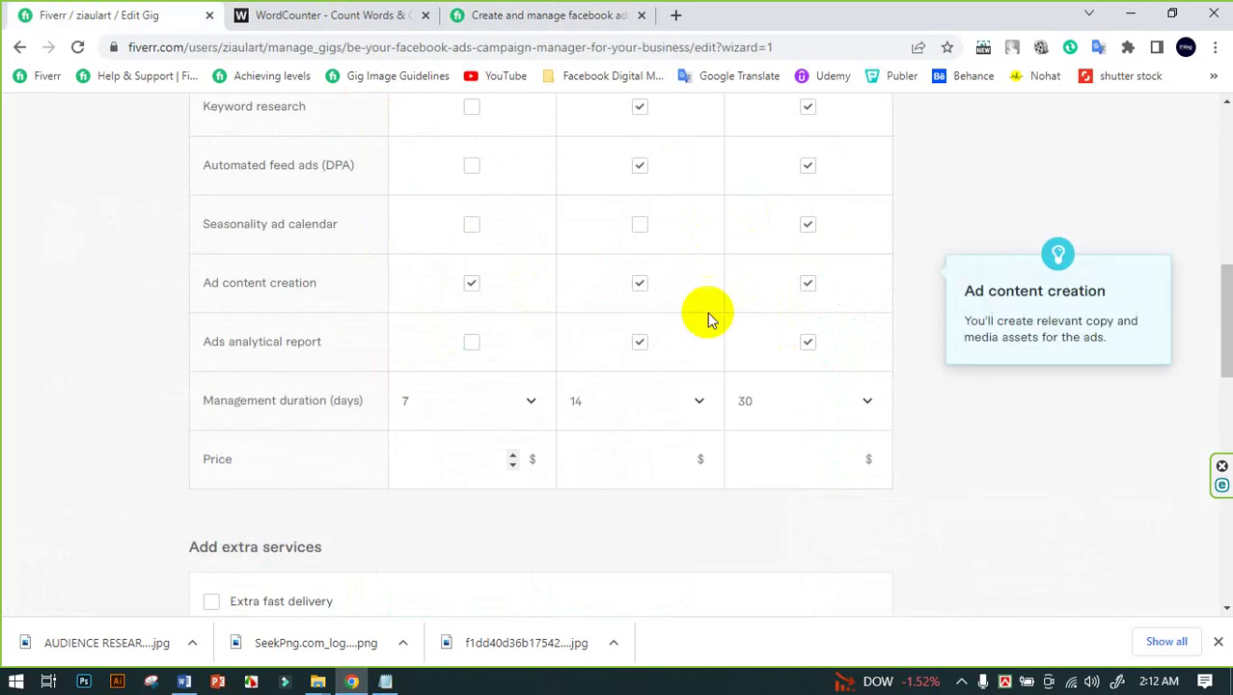
{"action": "scroll", "coordinate": [848, 352], "scroll_direction": "down", "scroll_amount": 3}
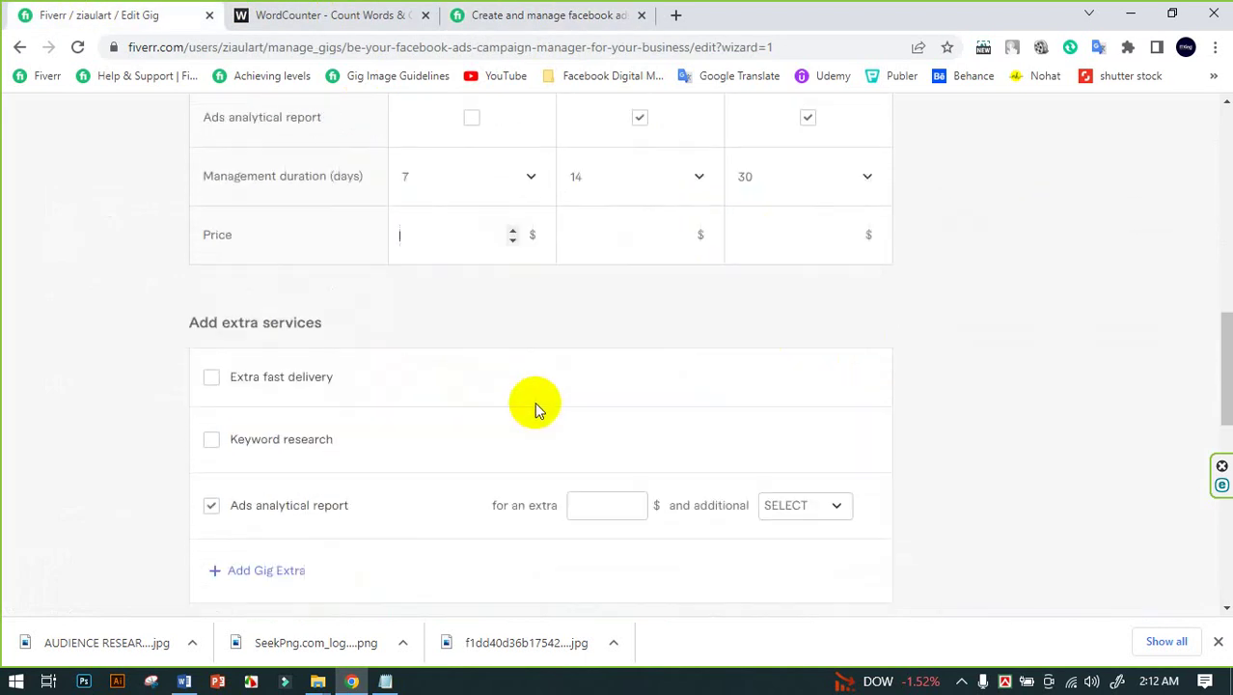
{"action": "left_click", "coordinate": [210, 330]}
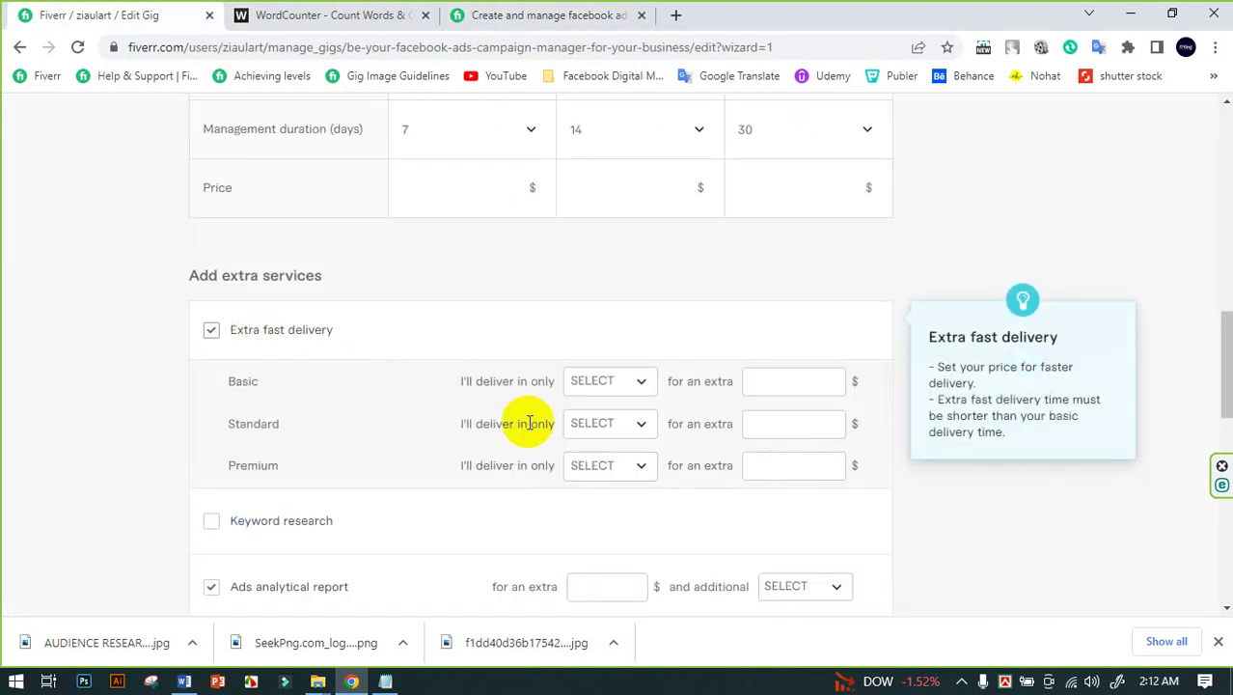
{"action": "left_click", "coordinate": [604, 470]}
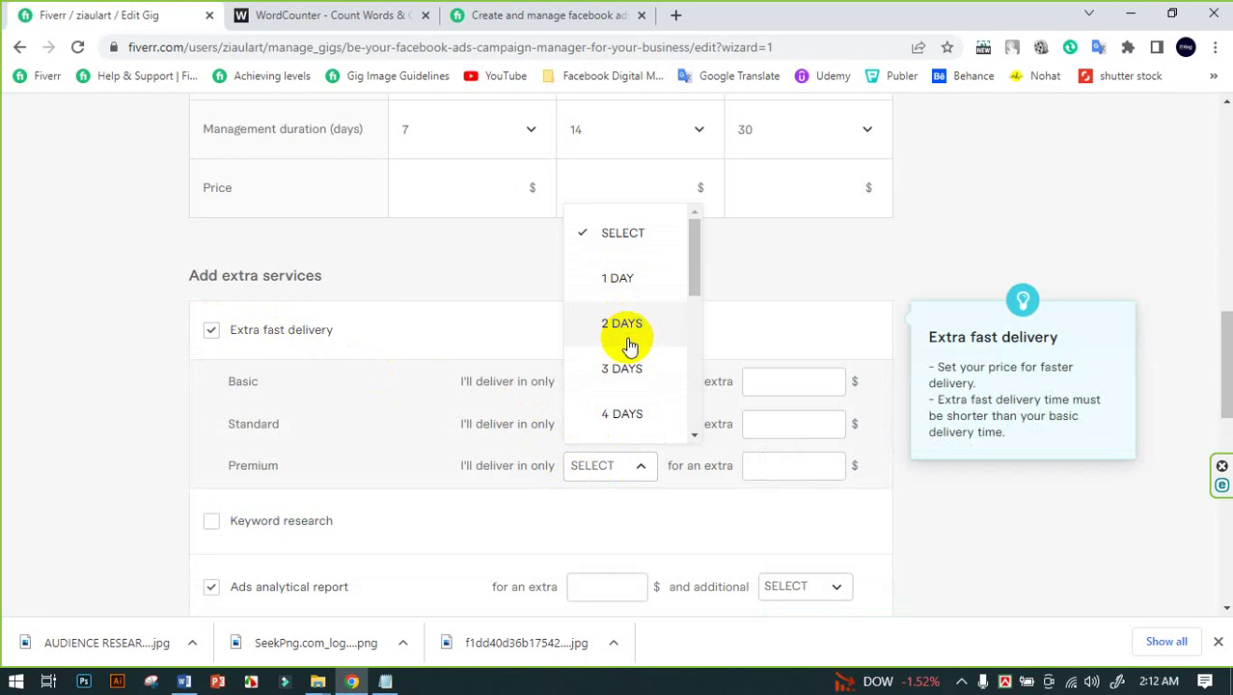
{"action": "scroll", "coordinate": [631, 346], "scroll_direction": "down", "scroll_amount": 3}
{"action": "scroll", "coordinate": [631, 345], "scroll_direction": "down", "scroll_amount": 2}
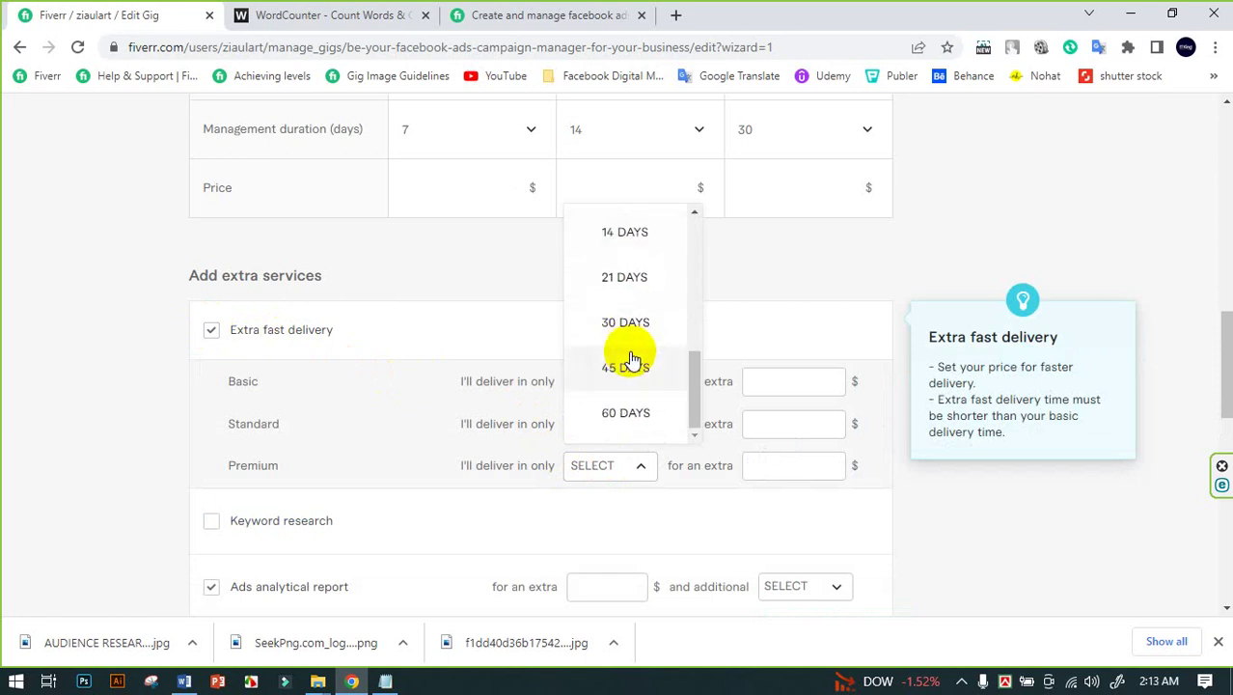
{"action": "left_click", "coordinate": [628, 280]}
{"action": "left_click", "coordinate": [790, 469]}
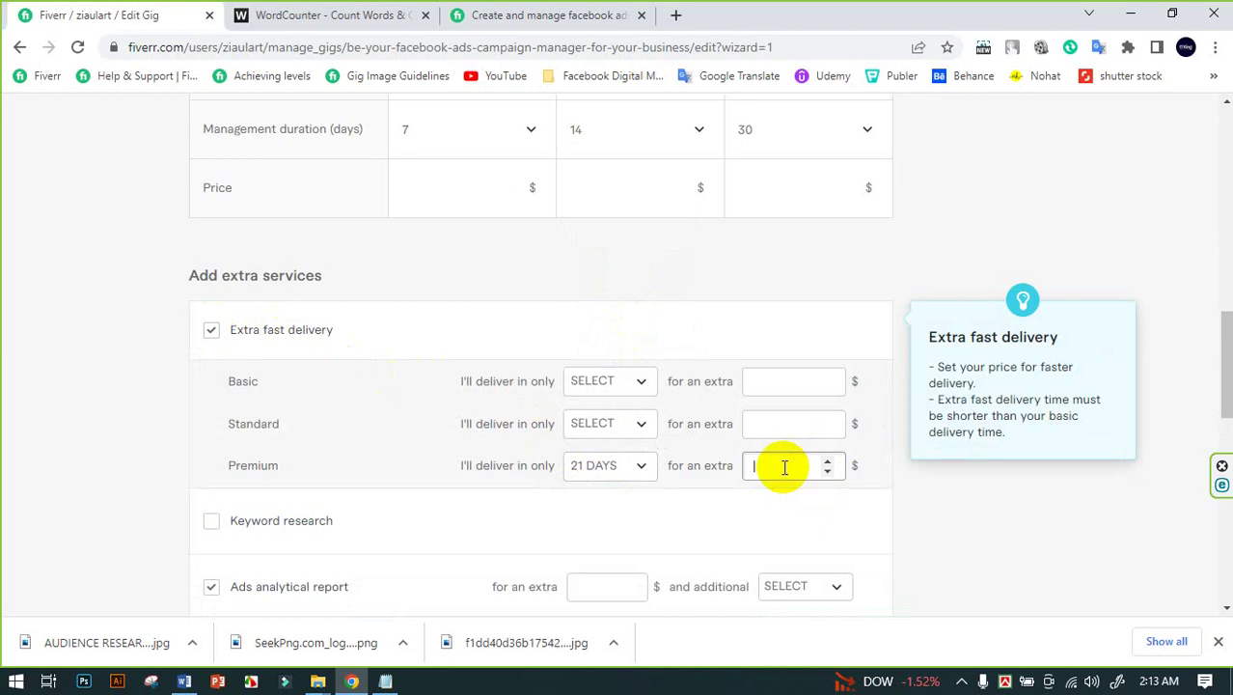
{"action": "type", "text": "40"}
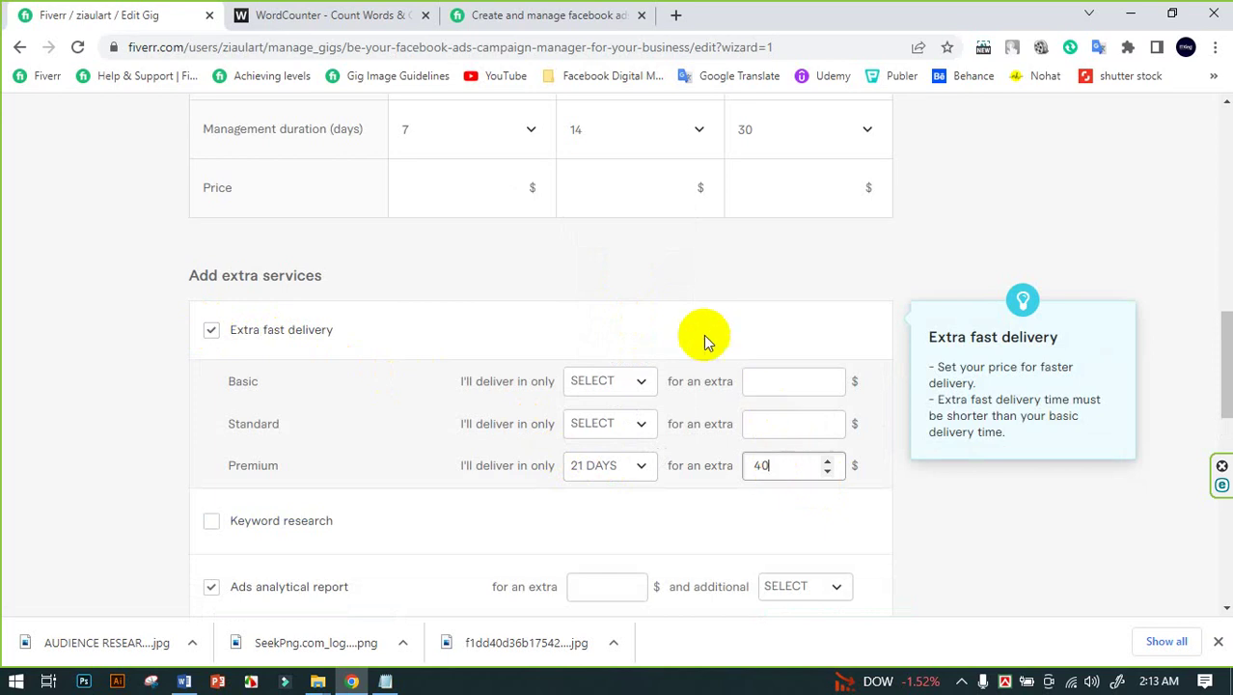
Review the Basic, Standard and Premium package prices on the competing gig once more
{"action": "scroll", "coordinate": [471, 280], "scroll_direction": "up", "scroll_amount": 1}
{"action": "left_click", "coordinate": [471, 280]}
{"action": "scroll", "coordinate": [474, 328], "scroll_direction": "up", "scroll_amount": 1}
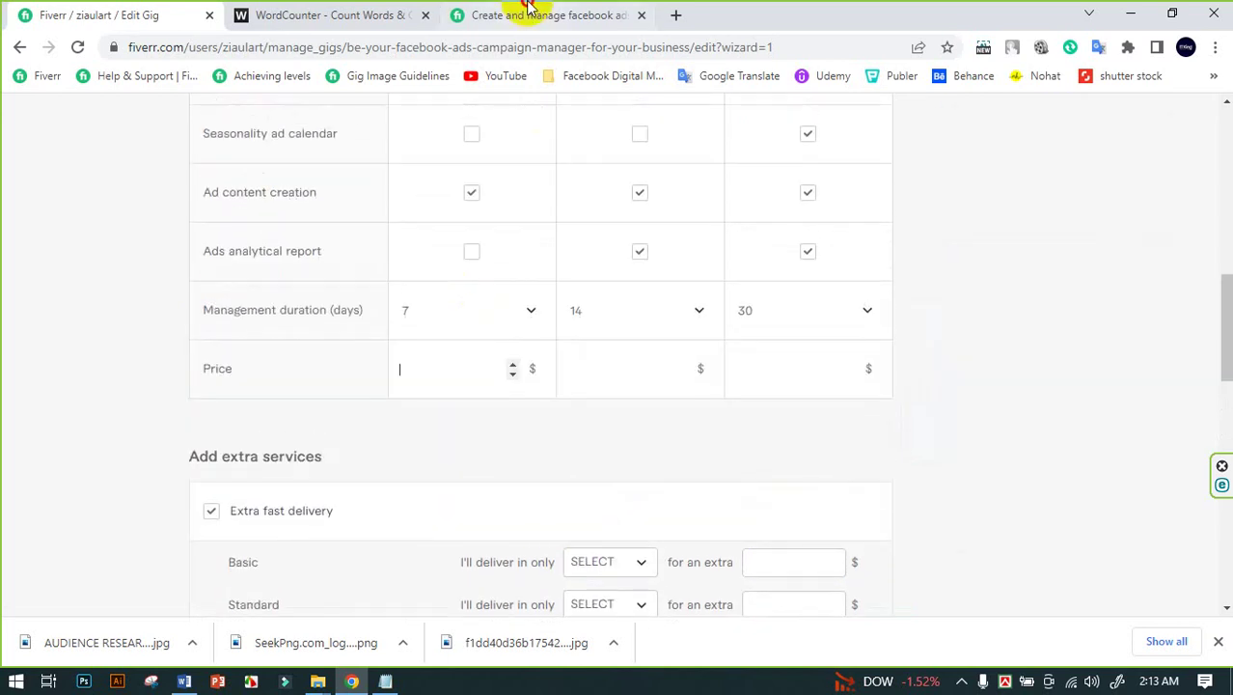
{"action": "left_click", "coordinate": [550, 15]}
{"action": "scroll", "coordinate": [754, 293], "scroll_direction": "up", "scroll_amount": 3}
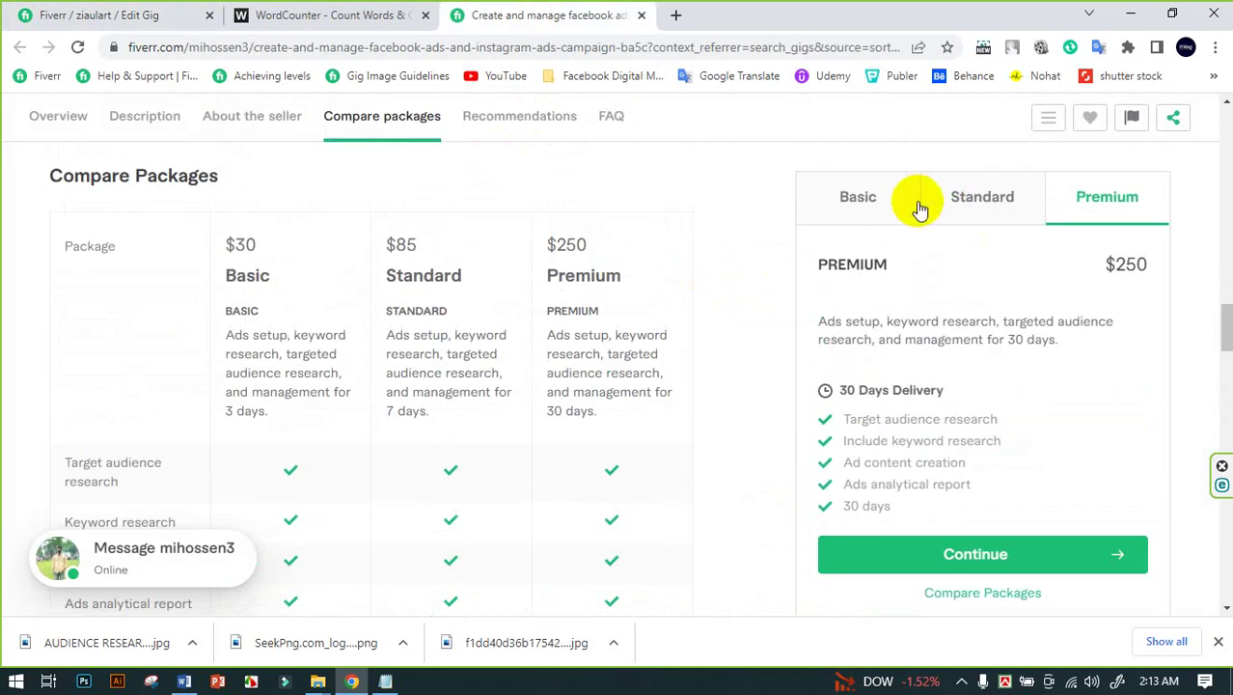
{"action": "left_click", "coordinate": [860, 198]}
{"action": "left_click", "coordinate": [979, 198]}
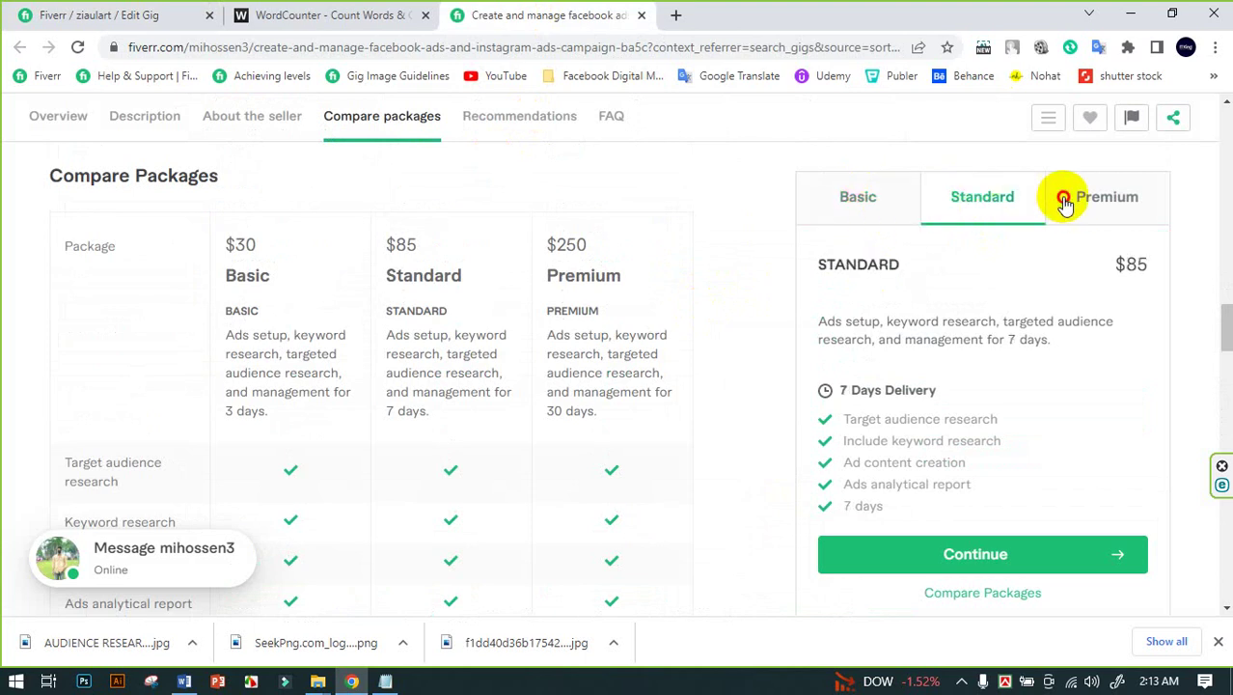
{"action": "left_click", "coordinate": [1062, 196]}
{"action": "left_click", "coordinate": [862, 199]}
Return to the gig being edited and set the package prices to $30 for Basic and $60 for Standard
{"action": "left_click", "coordinate": [97, 15]}
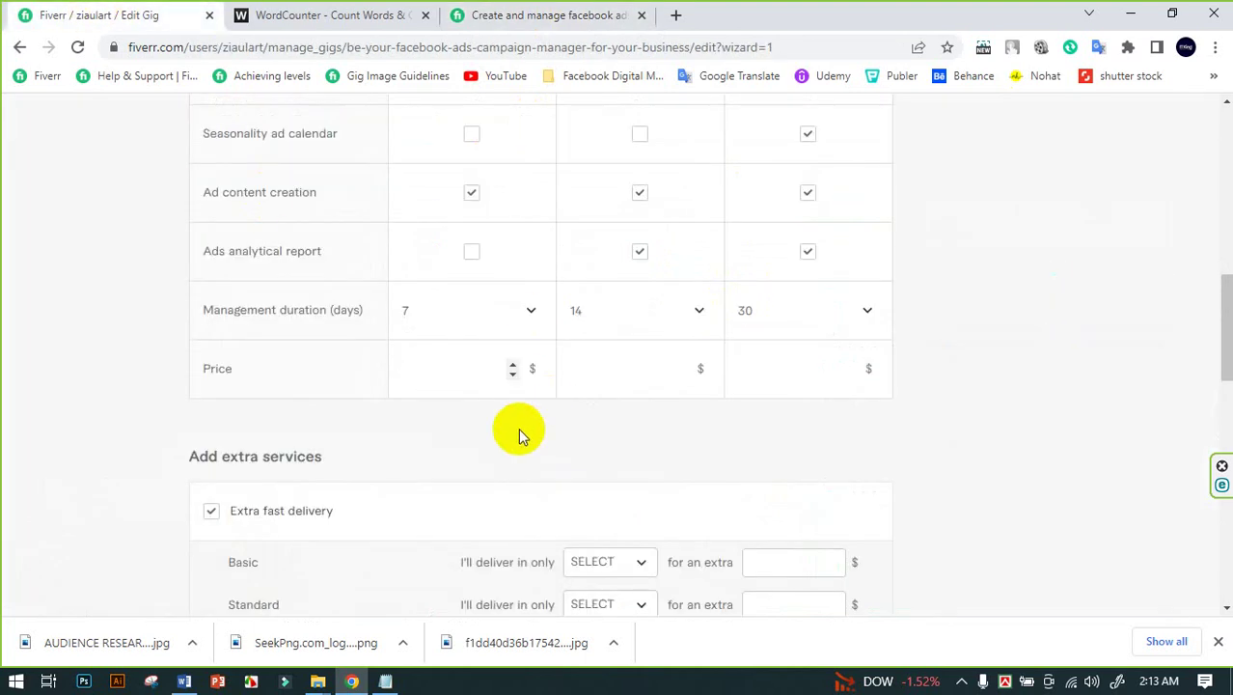
{"action": "left_click", "coordinate": [474, 375]}
{"action": "left_click", "coordinate": [499, 428]}
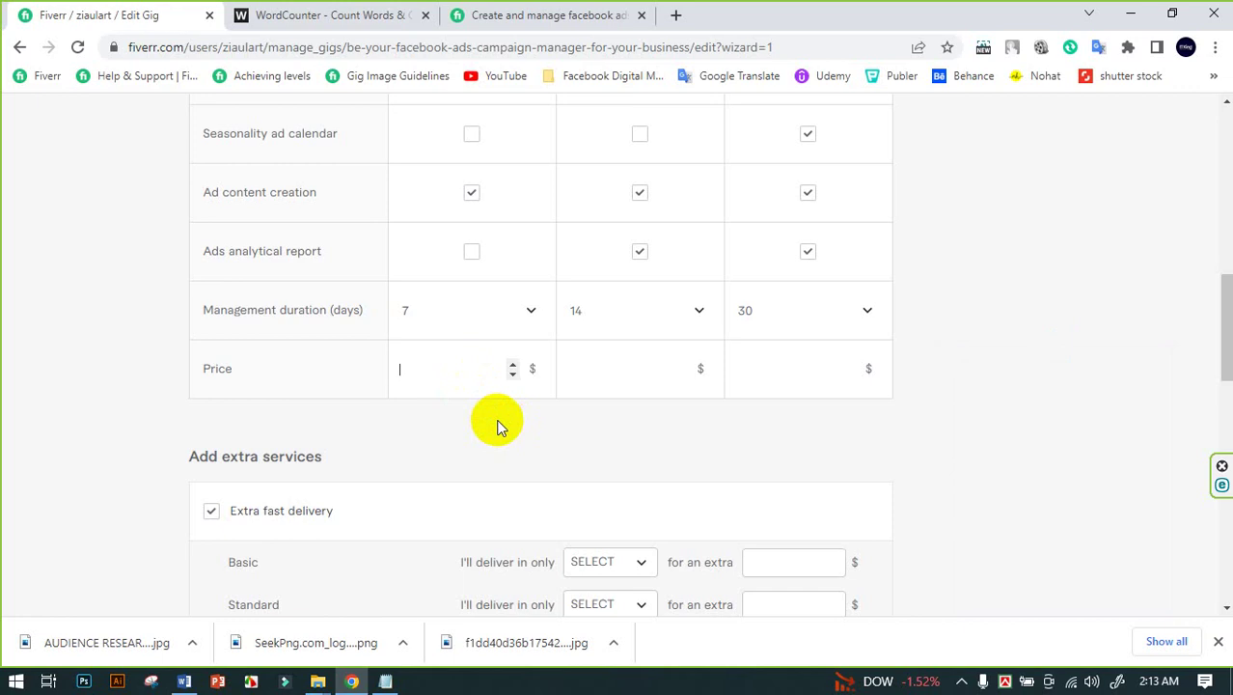
{"action": "left_click", "coordinate": [594, 367]}
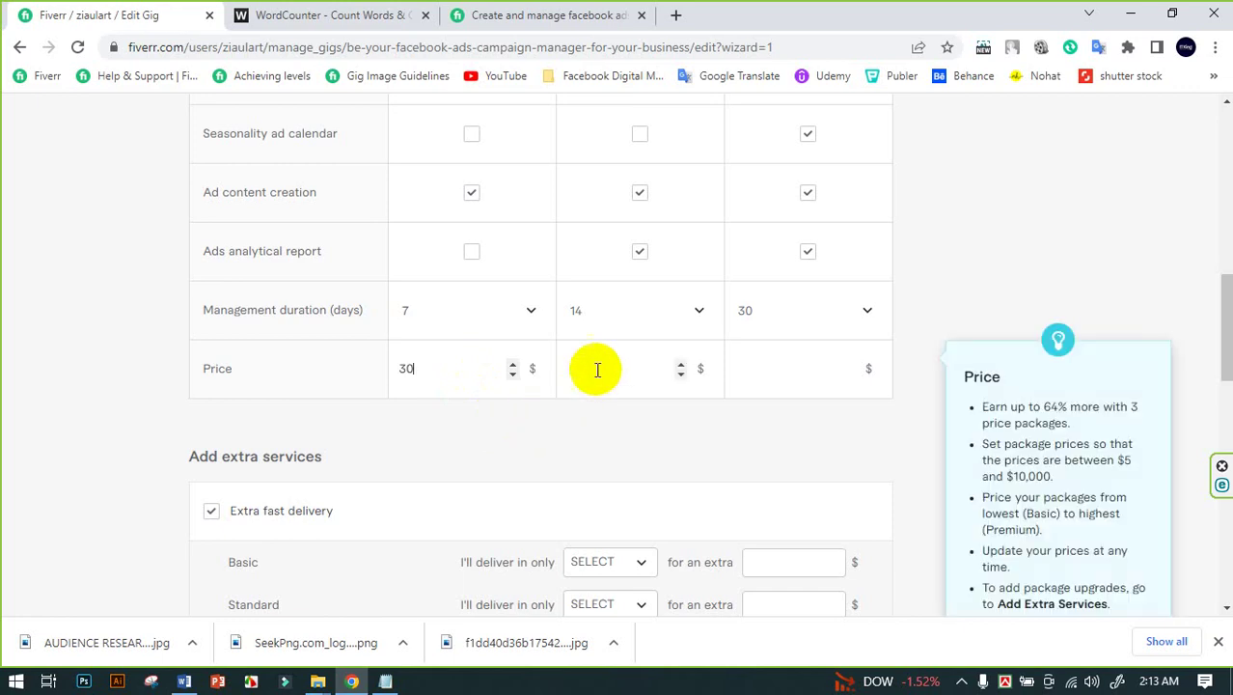
{"action": "scroll", "coordinate": [590, 426], "scroll_direction": "up", "scroll_amount": 3}
{"action": "scroll", "coordinate": [615, 446], "scroll_direction": "up", "scroll_amount": 2}
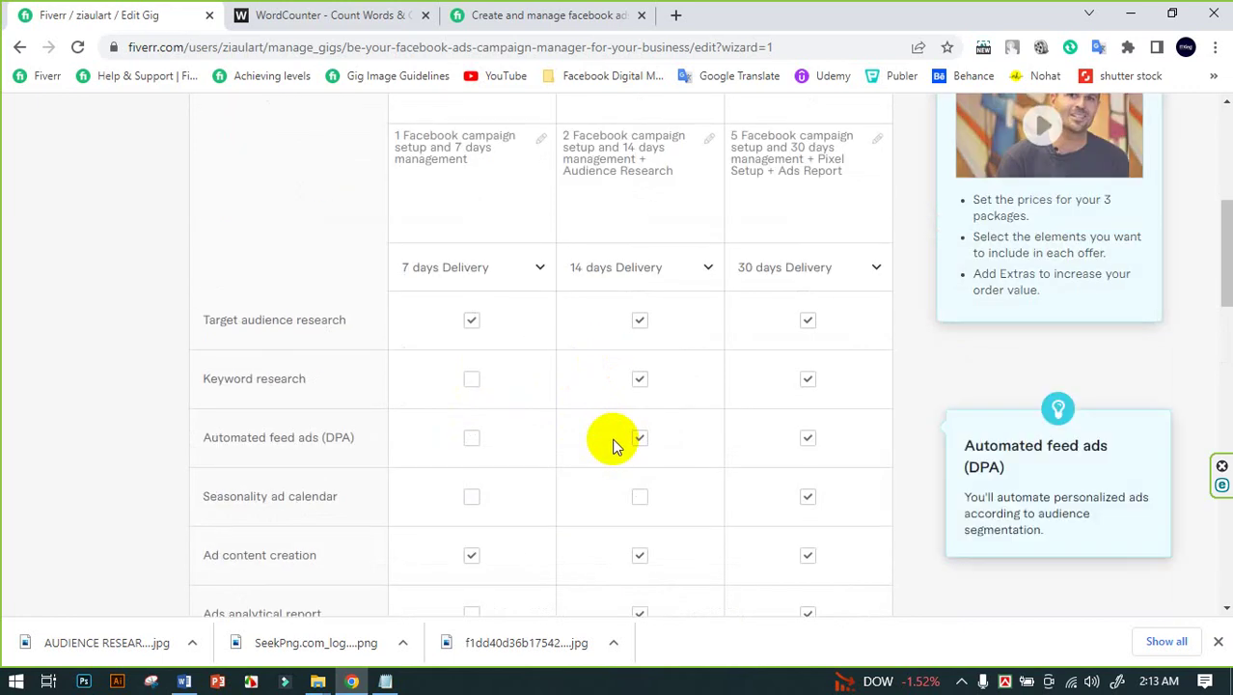
{"action": "scroll", "coordinate": [618, 444], "scroll_direction": "down", "scroll_amount": 4}
{"action": "scroll", "coordinate": [618, 444], "scroll_direction": "down", "scroll_amount": 1}
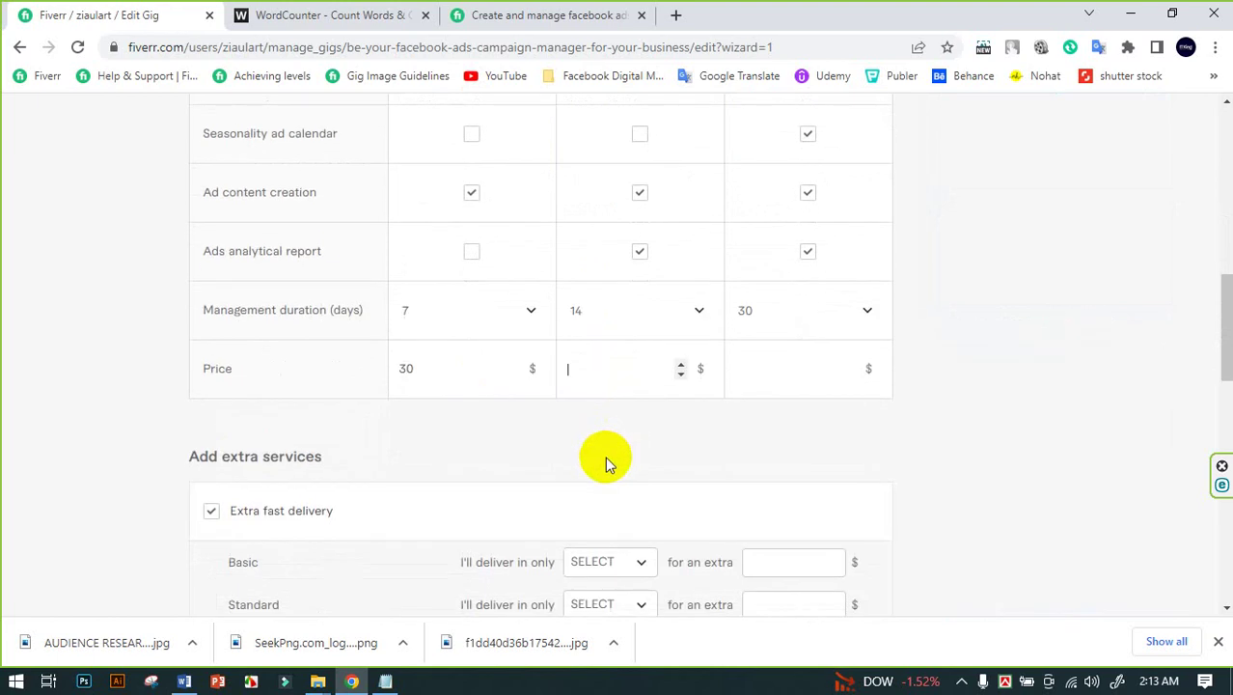
{"action": "type", "text": "60"}
Check what the Premium package includes and set its price to $100
{"action": "left_click", "coordinate": [787, 361]}
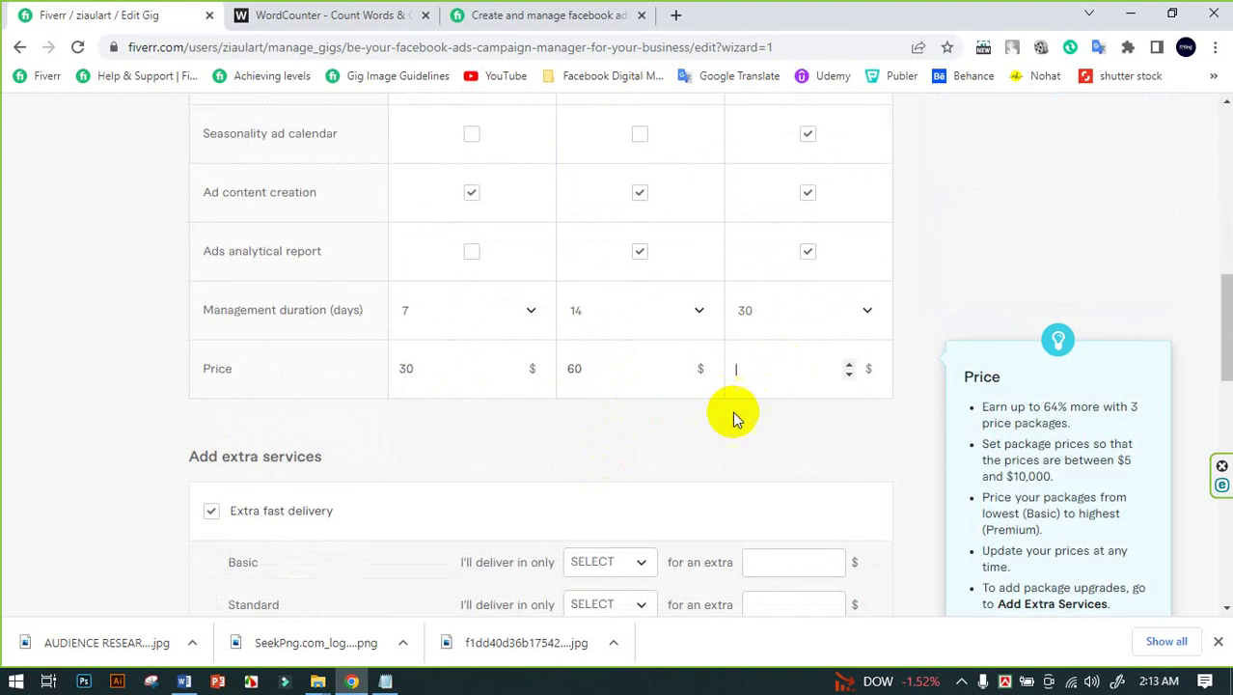
{"action": "scroll", "coordinate": [719, 443], "scroll_direction": "up", "scroll_amount": 3}
{"action": "scroll", "coordinate": [720, 439], "scroll_direction": "up", "scroll_amount": 1}
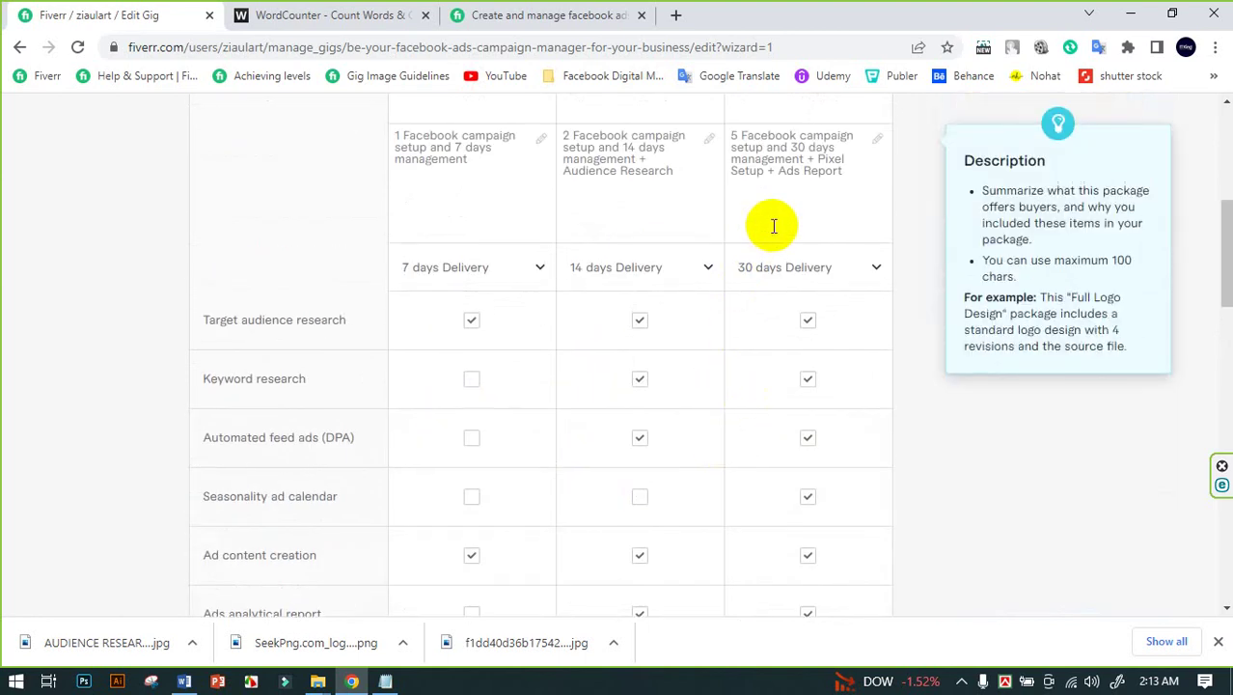
{"action": "scroll", "coordinate": [767, 227], "scroll_direction": "up", "scroll_amount": 1}
{"action": "scroll", "coordinate": [807, 243], "scroll_direction": "down", "scroll_amount": 5}
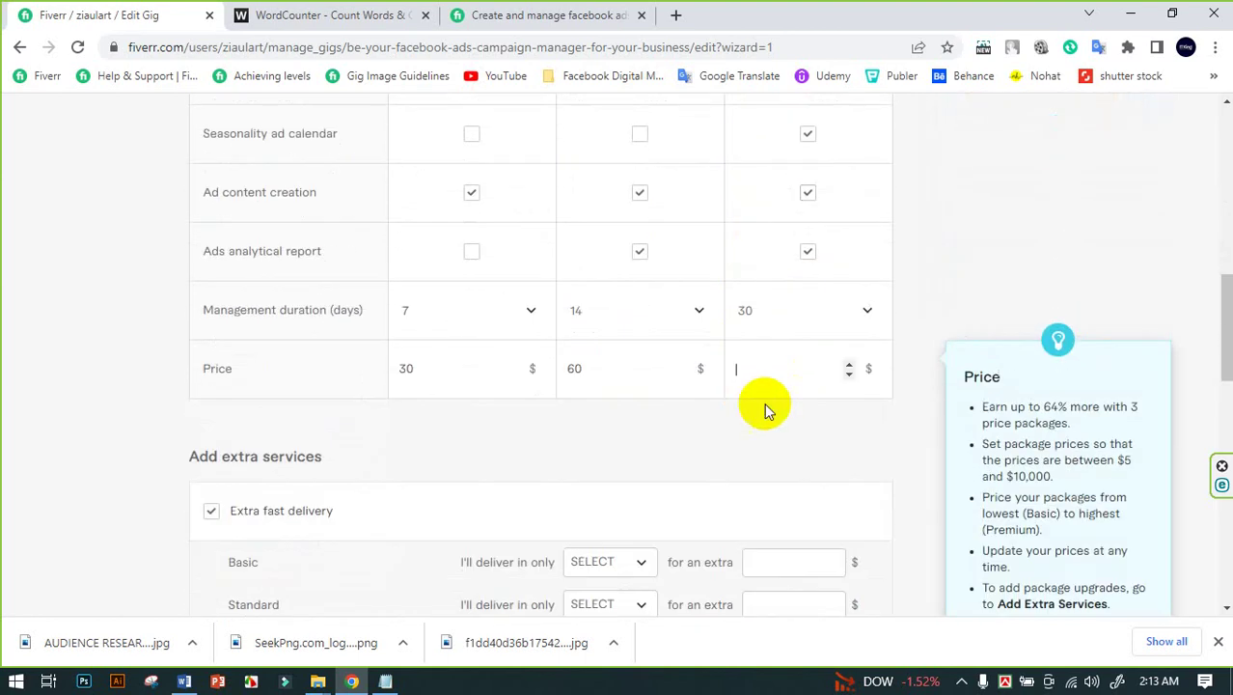
{"action": "type", "text": "100"}
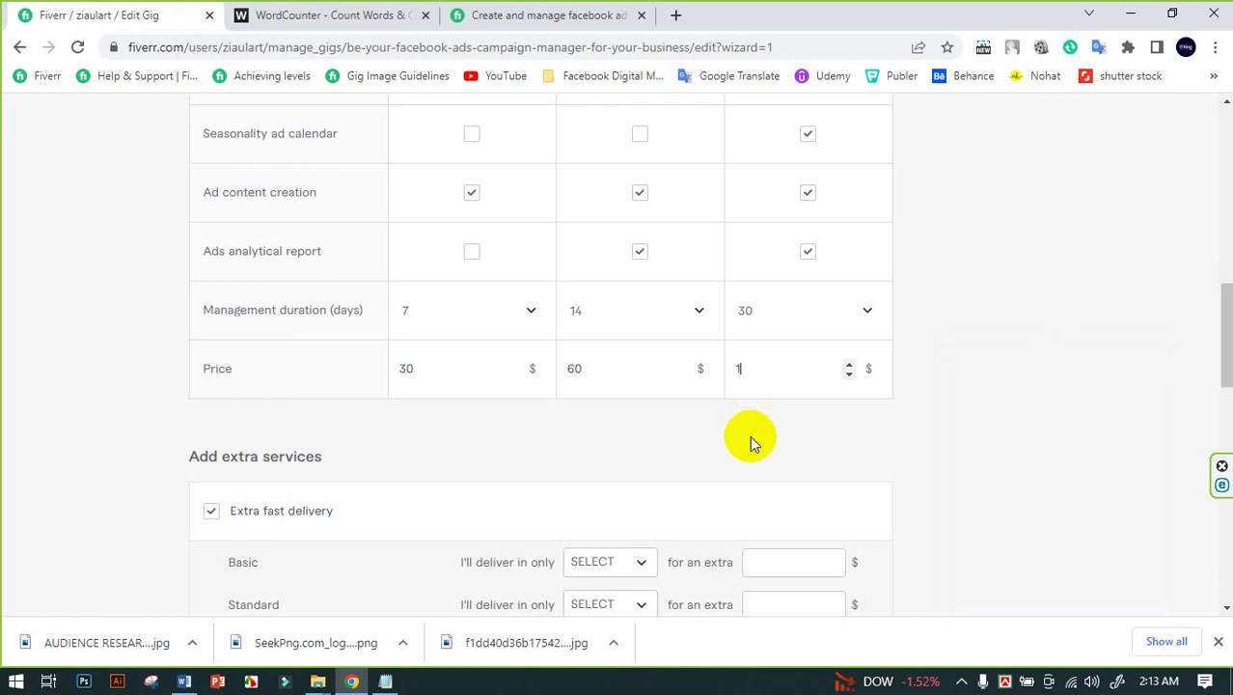
{"action": "left_click", "coordinate": [750, 435]}
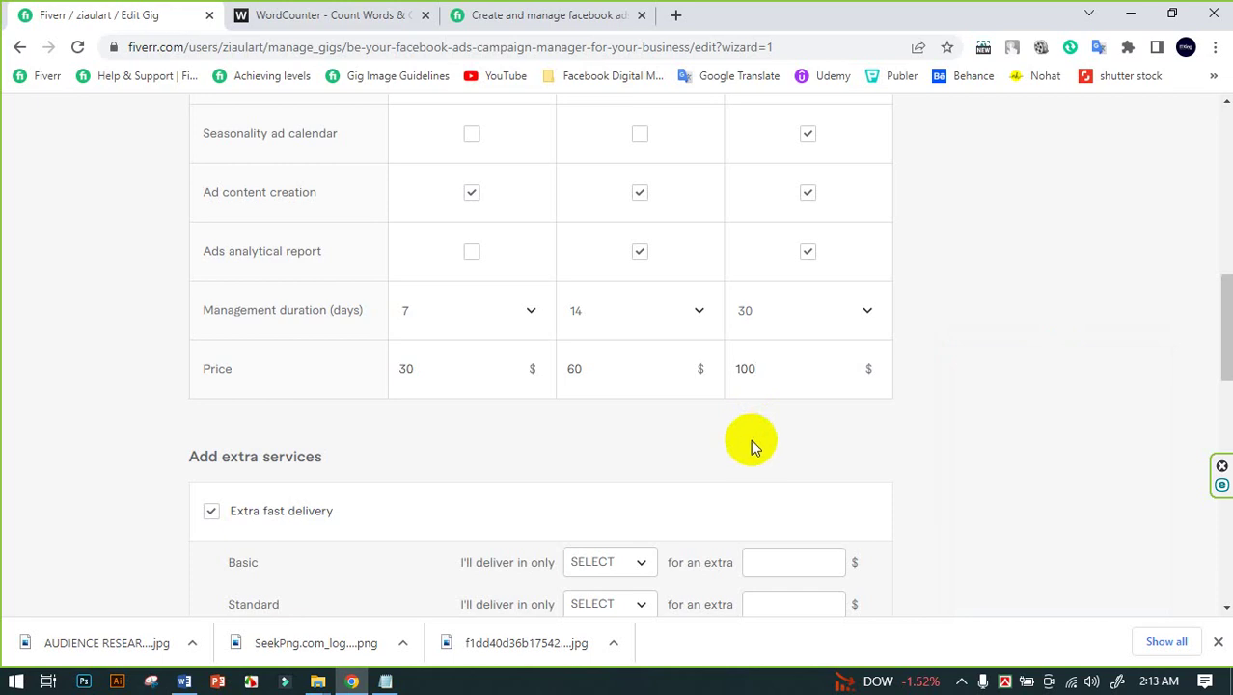
Change the extra charge for Premium extra fast delivery to $30
{"action": "scroll", "coordinate": [849, 441], "scroll_direction": "down", "scroll_amount": 2}
{"action": "left_click_drag", "start_coordinate": [823, 463], "coordinate": [729, 487]}
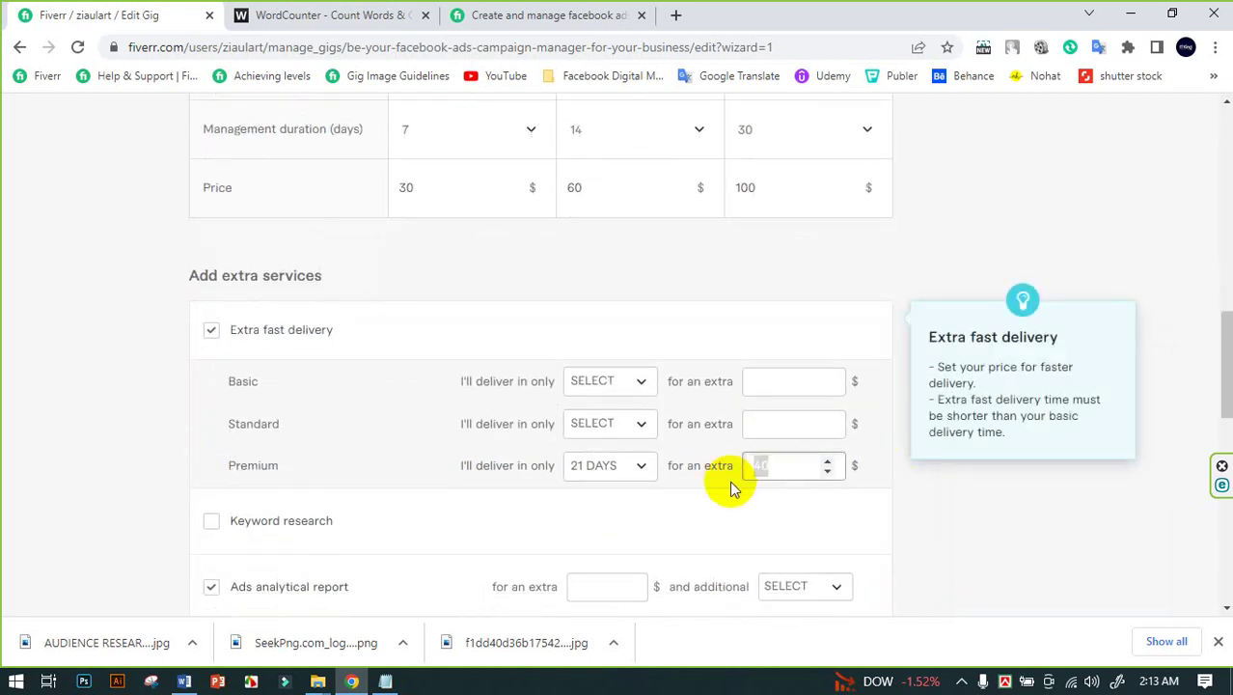
{"action": "type", "text": "30"}
{"action": "left_click", "coordinate": [772, 307]}
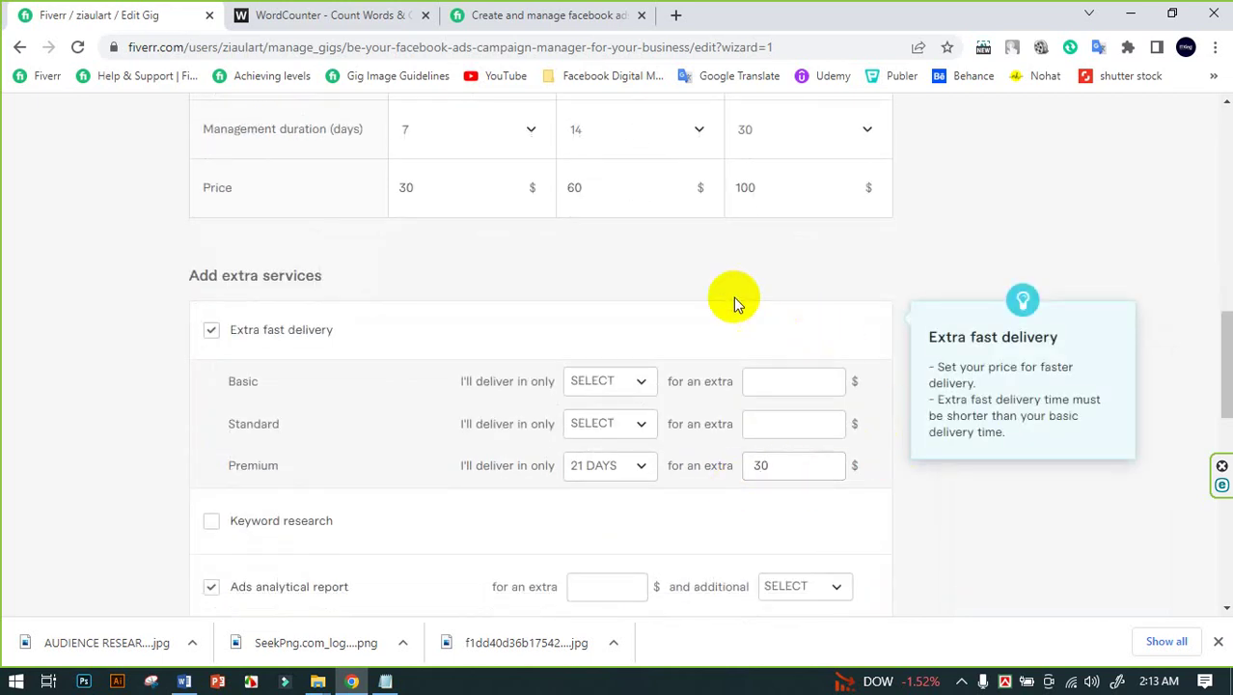
Set the Ads analytical report extra to cost $10 and add 7 days
{"action": "scroll", "coordinate": [718, 291], "scroll_direction": "down", "scroll_amount": 1}
{"action": "scroll", "coordinate": [712, 290], "scroll_direction": "down", "scroll_amount": 2}
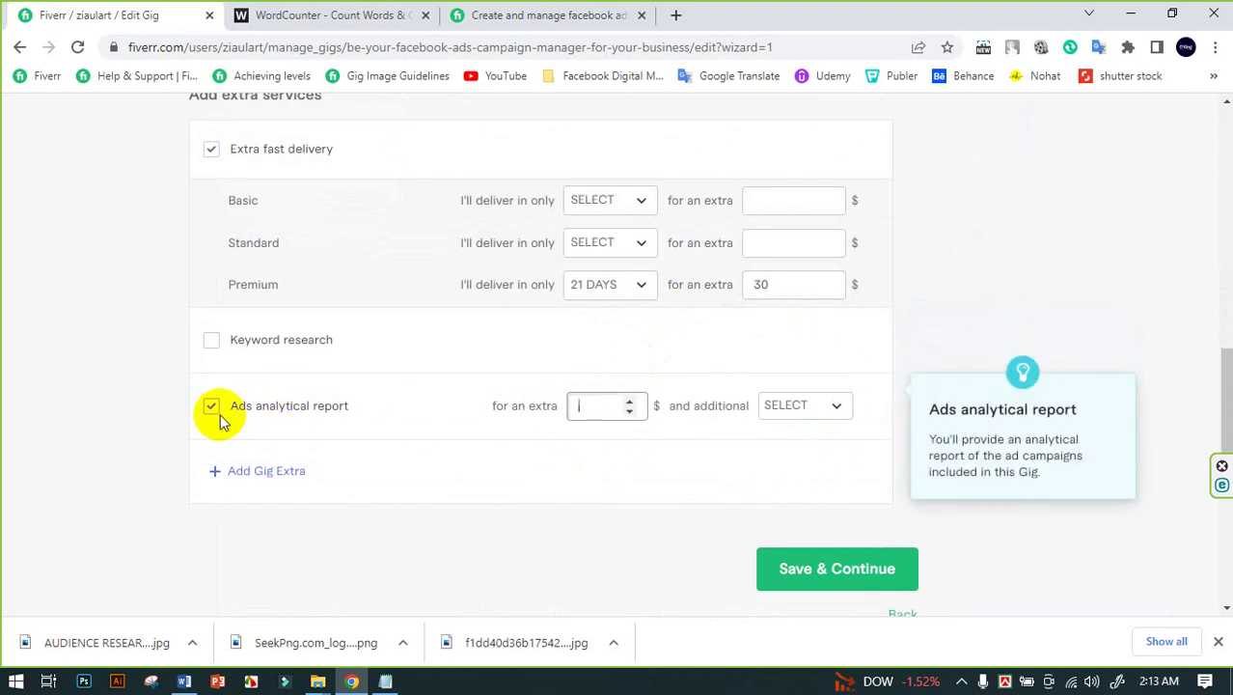
{"action": "left_click", "coordinate": [433, 494]}
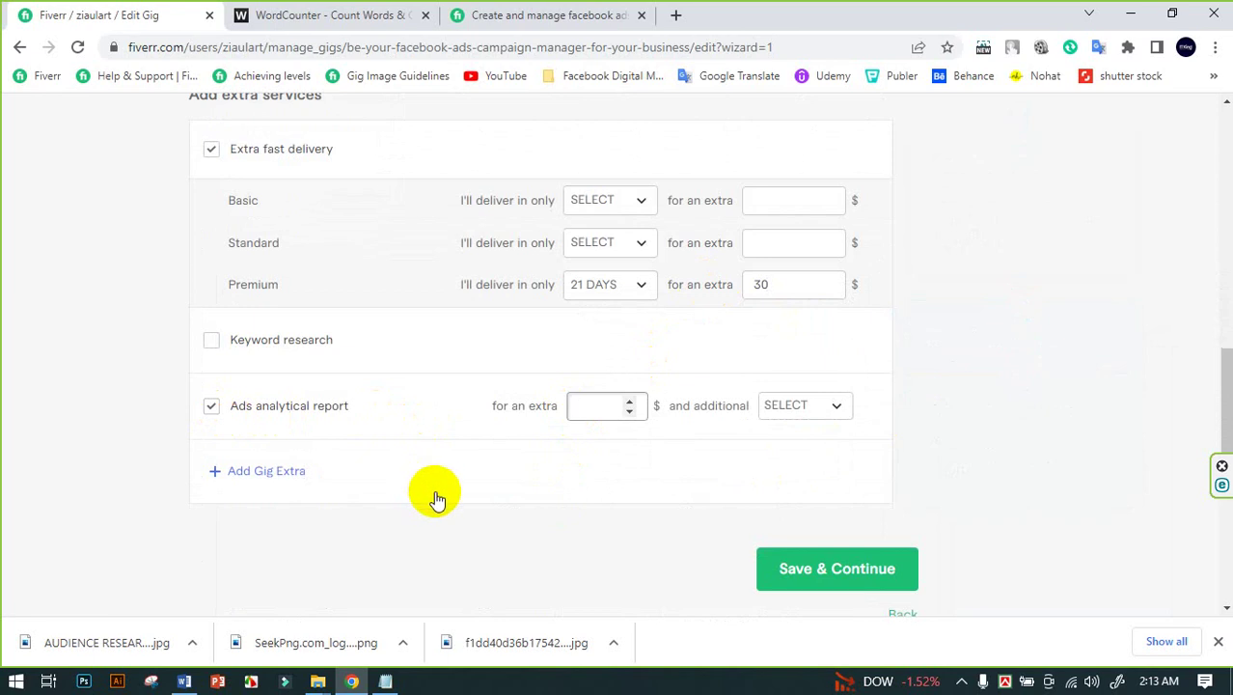
{"action": "type", "text": "0"}
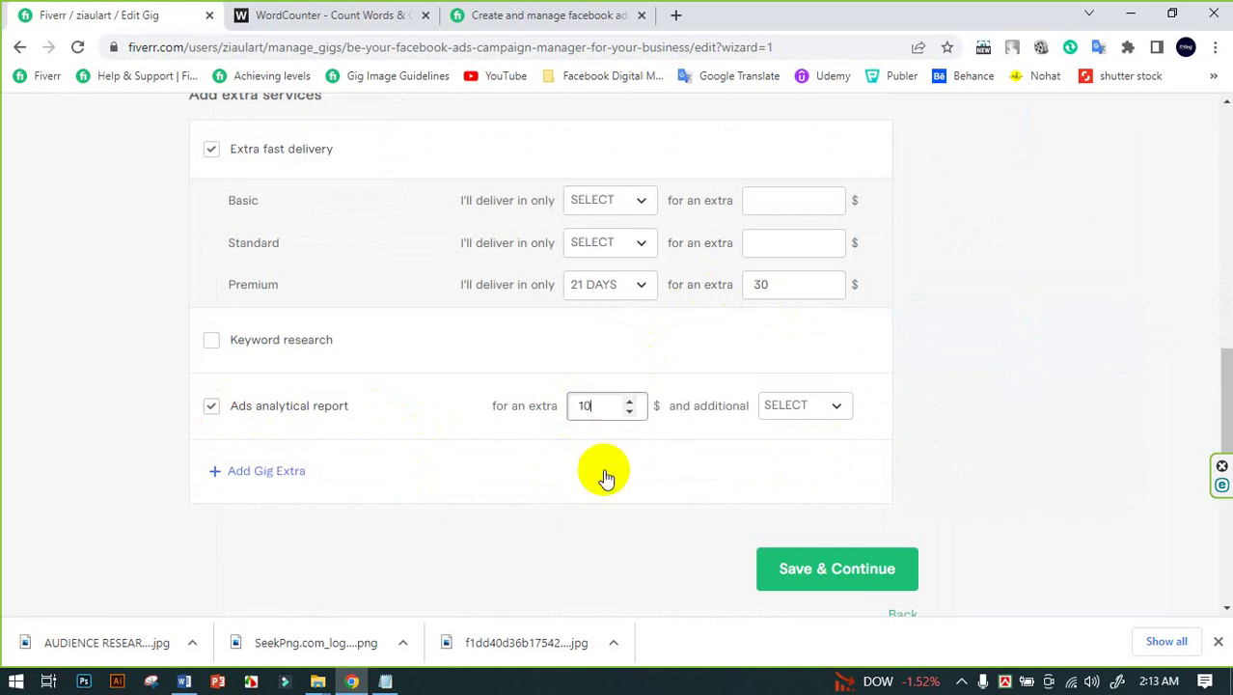
{"action": "left_click", "coordinate": [819, 407]}
{"action": "scroll", "coordinate": [822, 290], "scroll_direction": "down", "scroll_amount": 2}
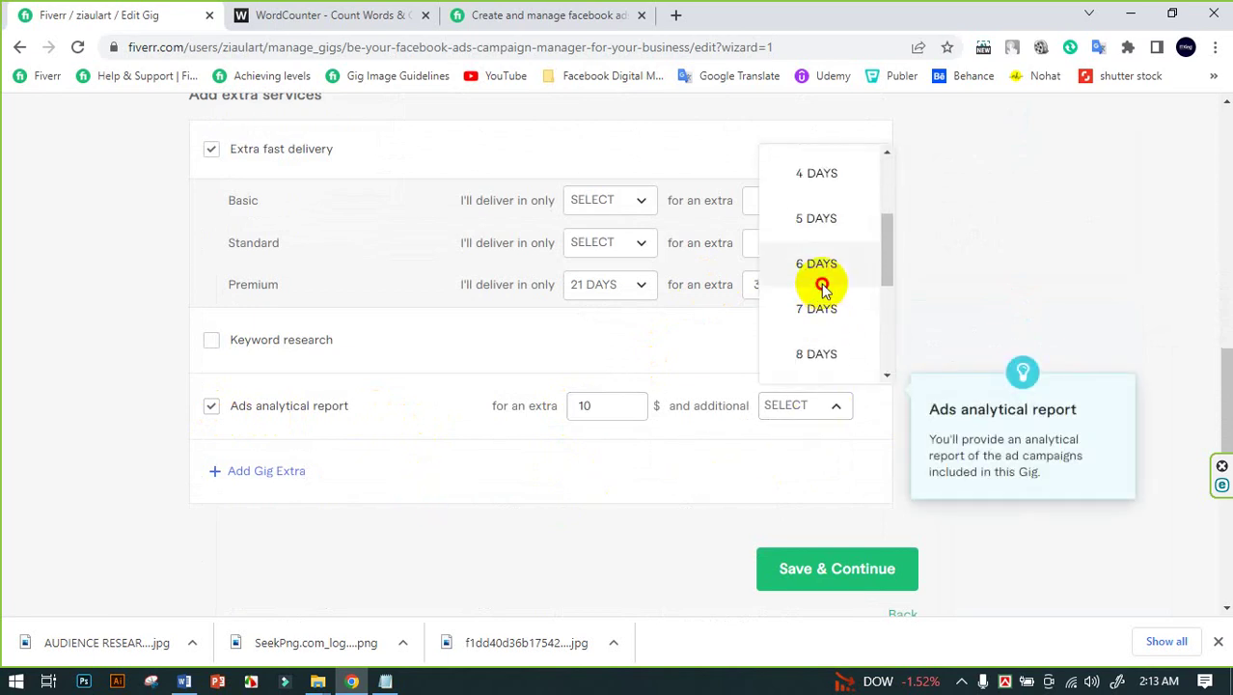
{"action": "left_click", "coordinate": [818, 278]}
{"action": "left_click", "coordinate": [801, 405]}
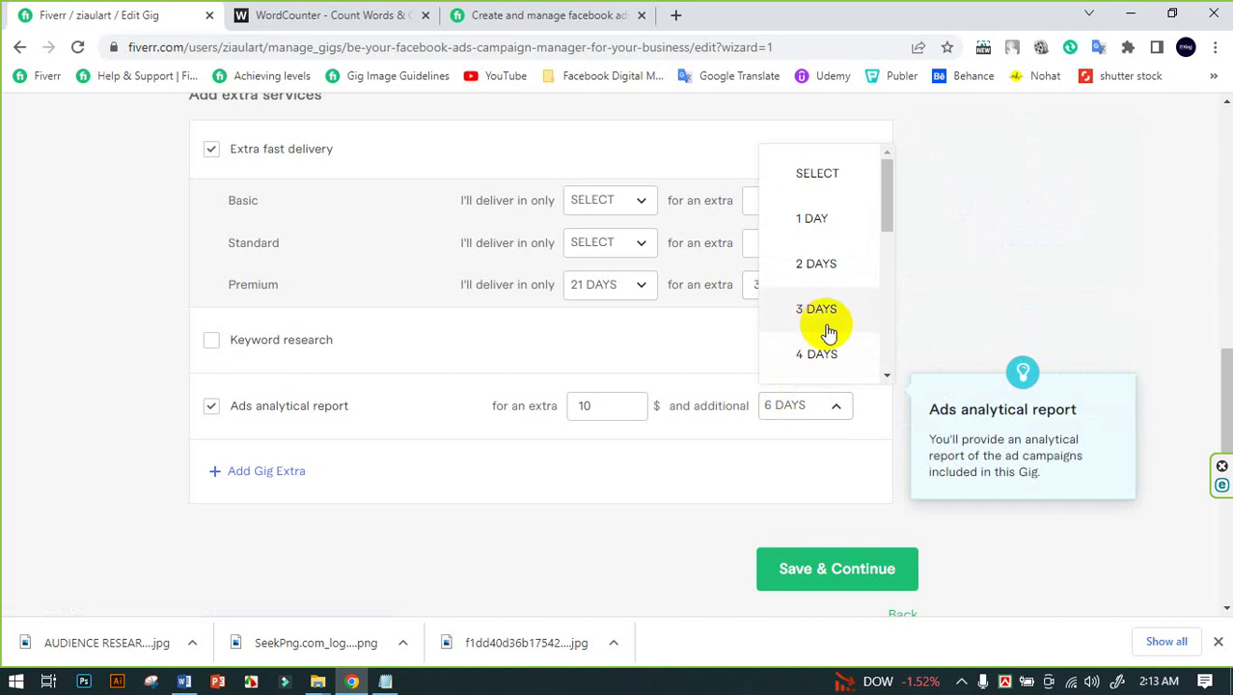
{"action": "scroll", "coordinate": [819, 319], "scroll_direction": "down", "scroll_amount": 2}
{"action": "left_click", "coordinate": [818, 311]}
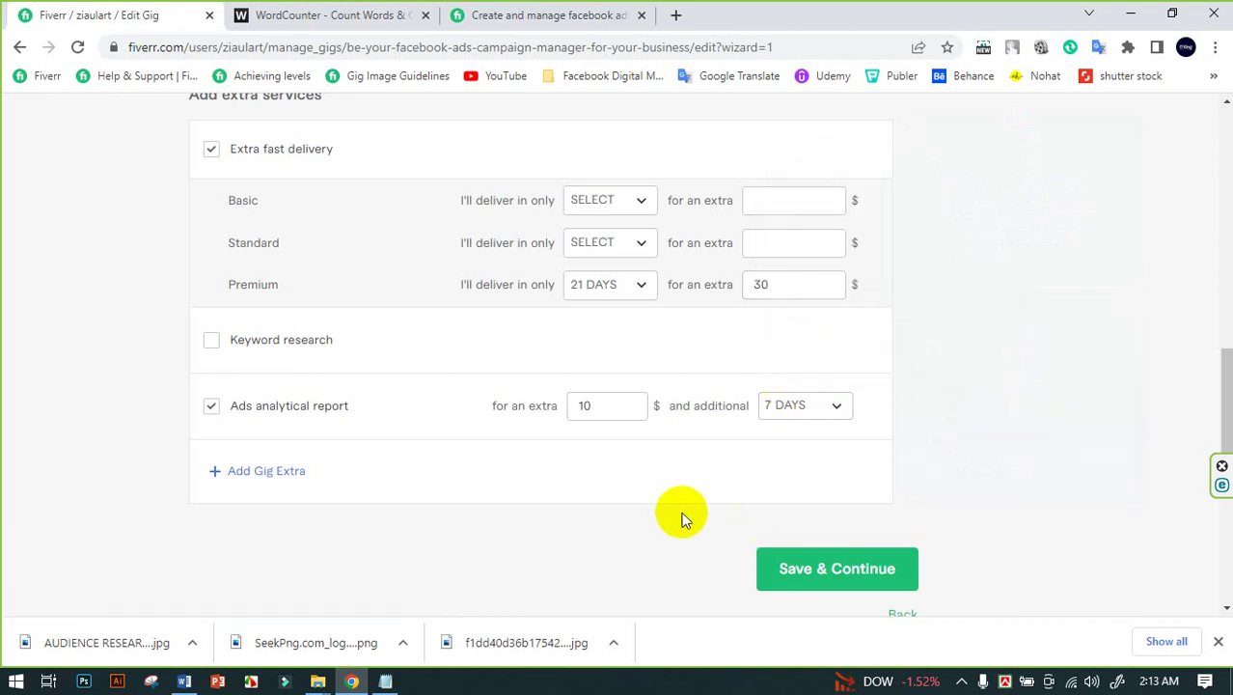
Review the package features, durations and prices, and save the pricing to continue to the Description & FAQ stage
{"action": "scroll", "coordinate": [864, 458], "scroll_direction": "up", "scroll_amount": 10}
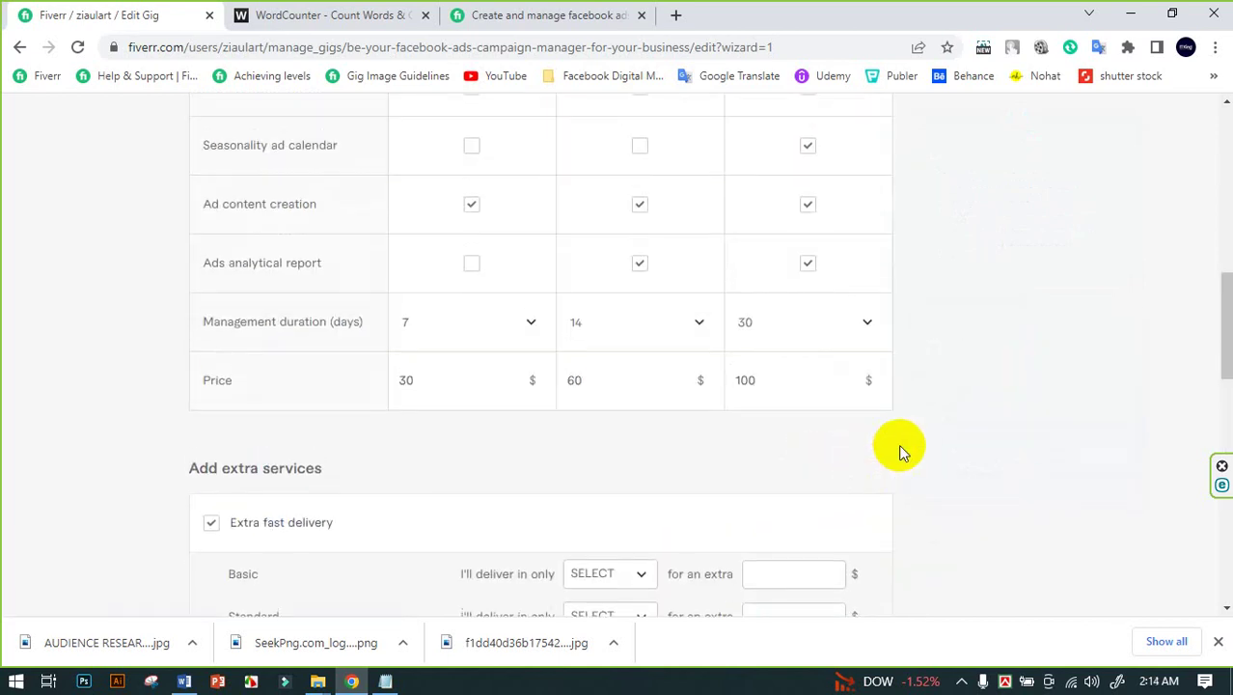
{"action": "scroll", "coordinate": [899, 443], "scroll_direction": "up", "scroll_amount": 2}
{"action": "scroll", "coordinate": [899, 444], "scroll_direction": "down", "scroll_amount": 10}
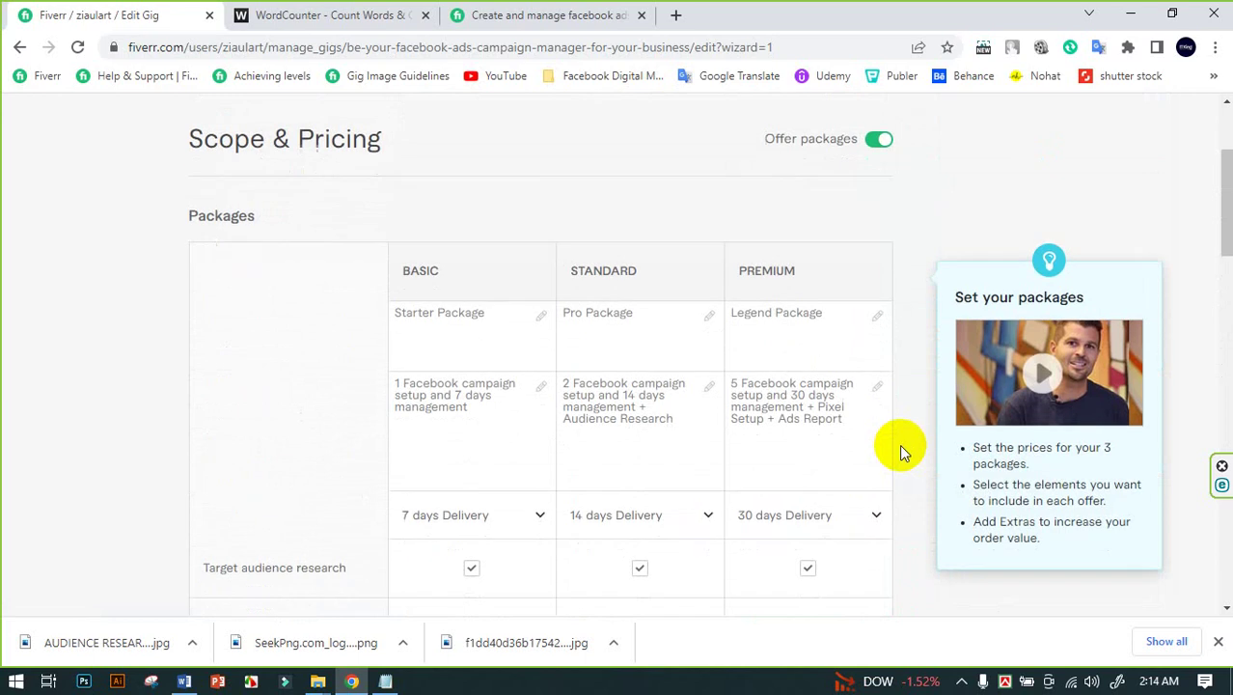
{"action": "scroll", "coordinate": [859, 477], "scroll_direction": "up", "scroll_amount": 3}
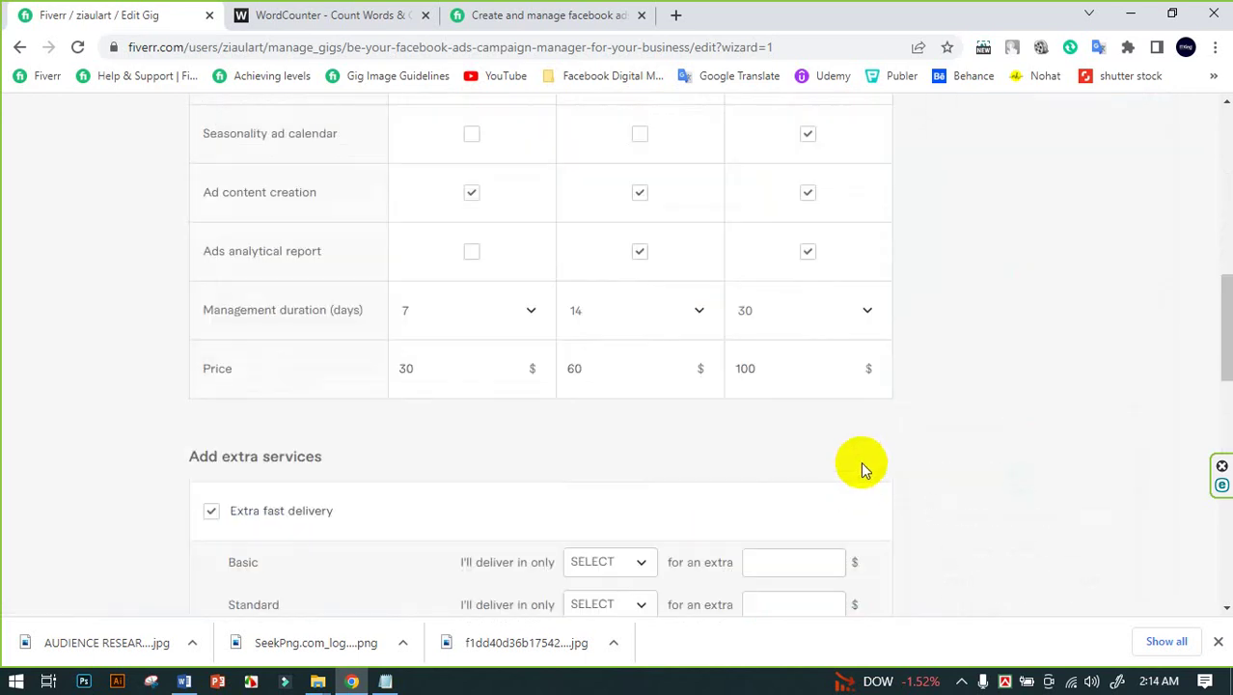
{"action": "scroll", "coordinate": [862, 463], "scroll_direction": "up", "scroll_amount": 2}
{"action": "scroll", "coordinate": [861, 468], "scroll_direction": "up", "scroll_amount": 1}
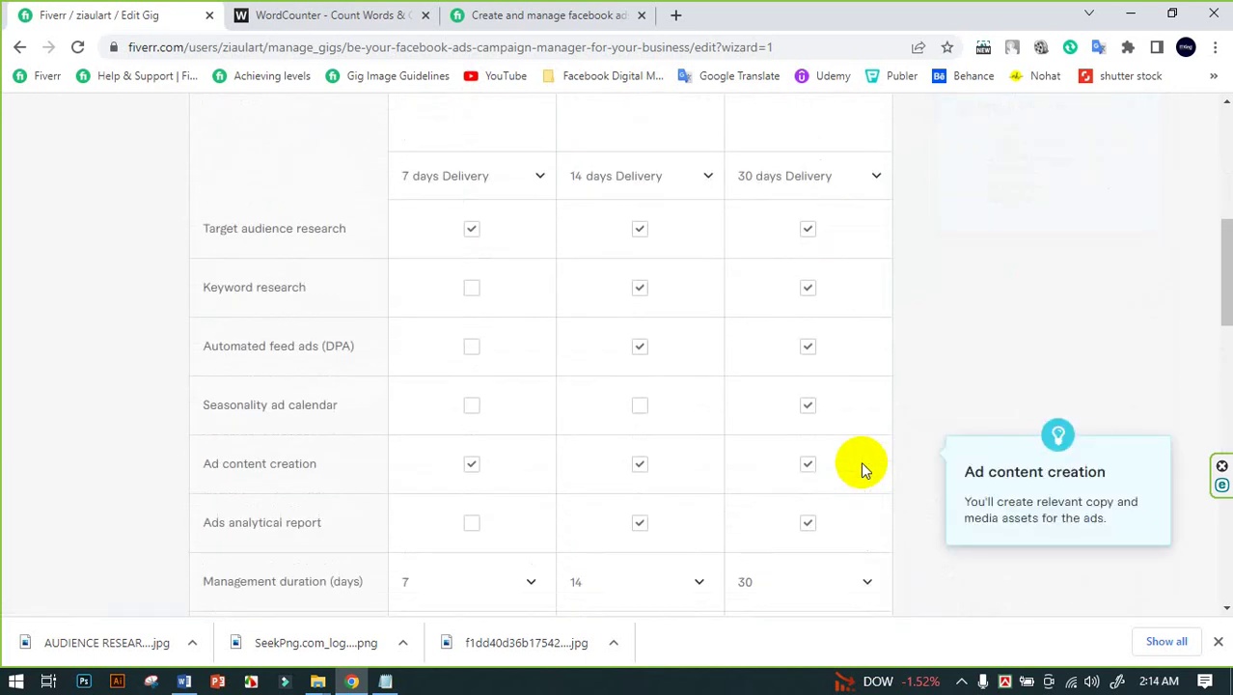
{"action": "scroll", "coordinate": [864, 471], "scroll_direction": "down", "scroll_amount": 8}
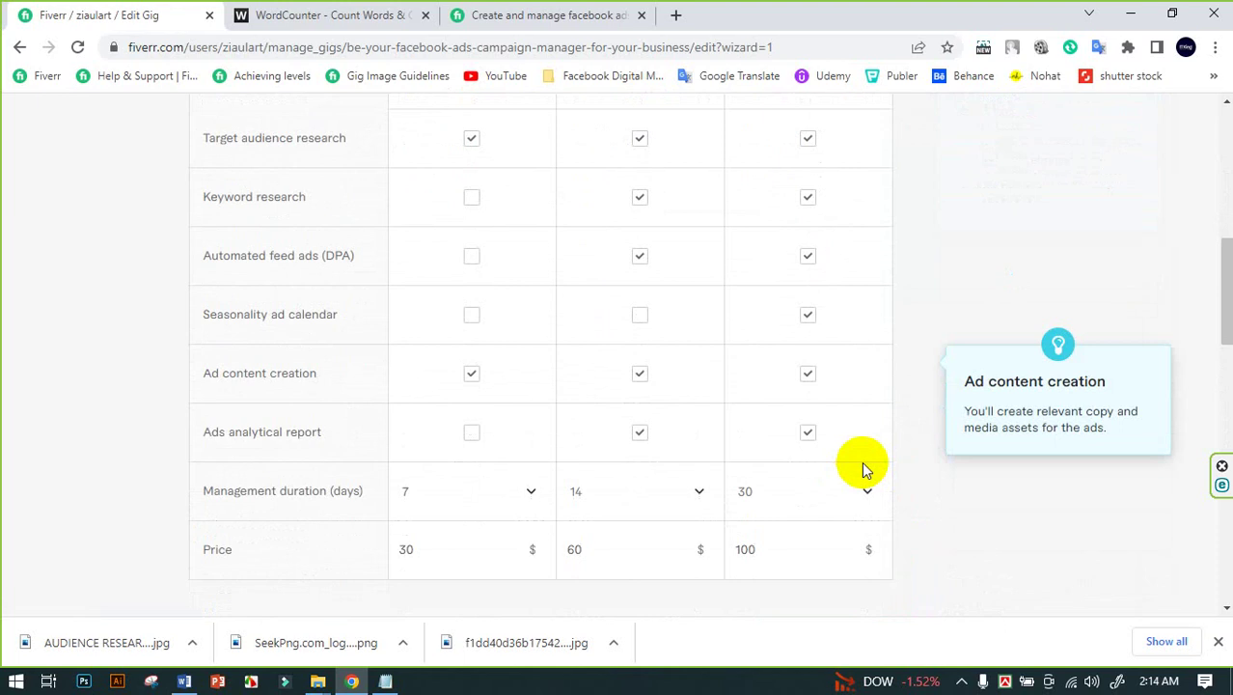
{"action": "left_click", "coordinate": [862, 476]}
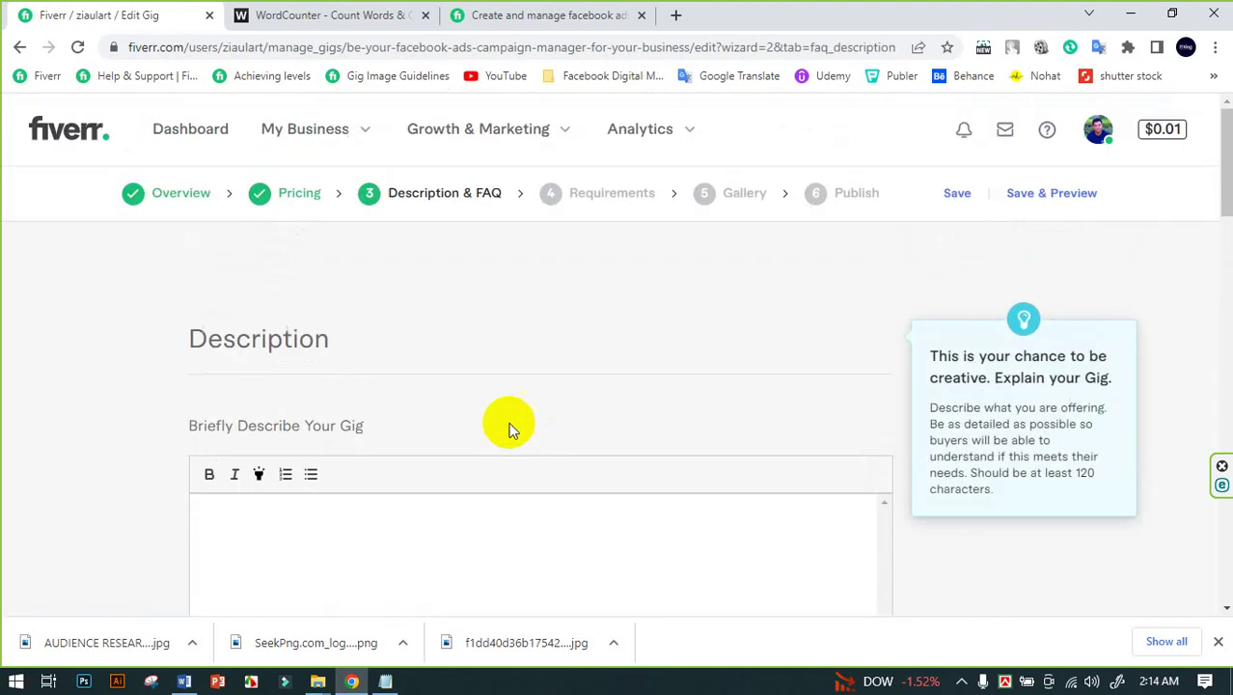
Copy the gig description through "Thank You" from the Word document Title.docx into the gig's description on Fiverr
{"action": "scroll", "coordinate": [375, 424], "scroll_direction": "down", "scroll_amount": 3}
{"action": "left_click", "coordinate": [239, 388]}
{"action": "scroll", "coordinate": [432, 473], "scroll_direction": "down", "scroll_amount": 1}
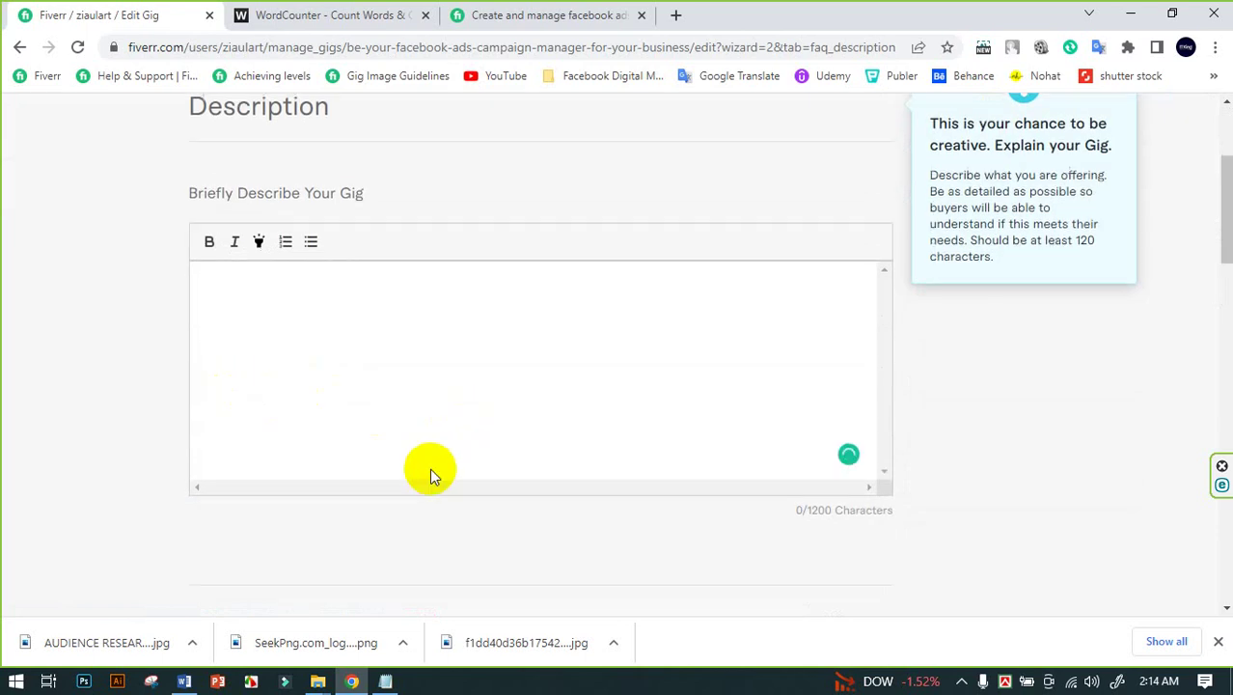
{"action": "left_click", "coordinate": [180, 682]}
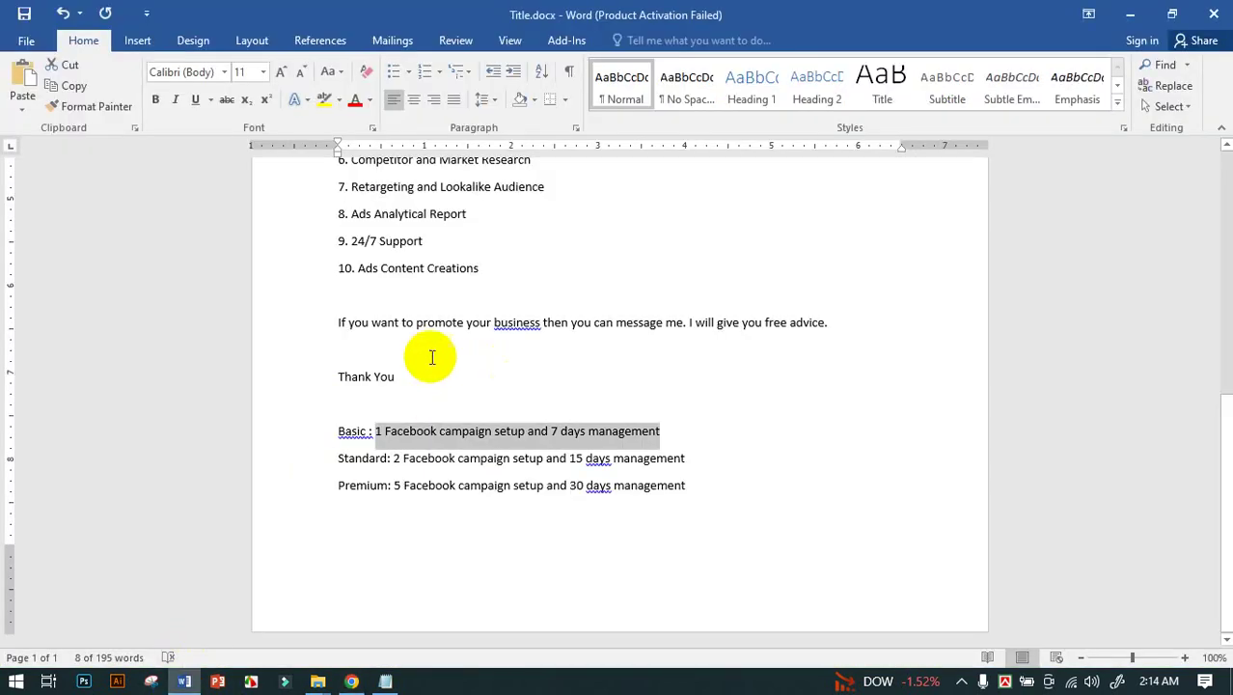
{"action": "scroll", "coordinate": [432, 358], "scroll_direction": "up", "scroll_amount": 3}
{"action": "left_click_drag", "start_coordinate": [395, 505], "coordinate": [313, 267]}
{"action": "left_click", "coordinate": [351, 682]}
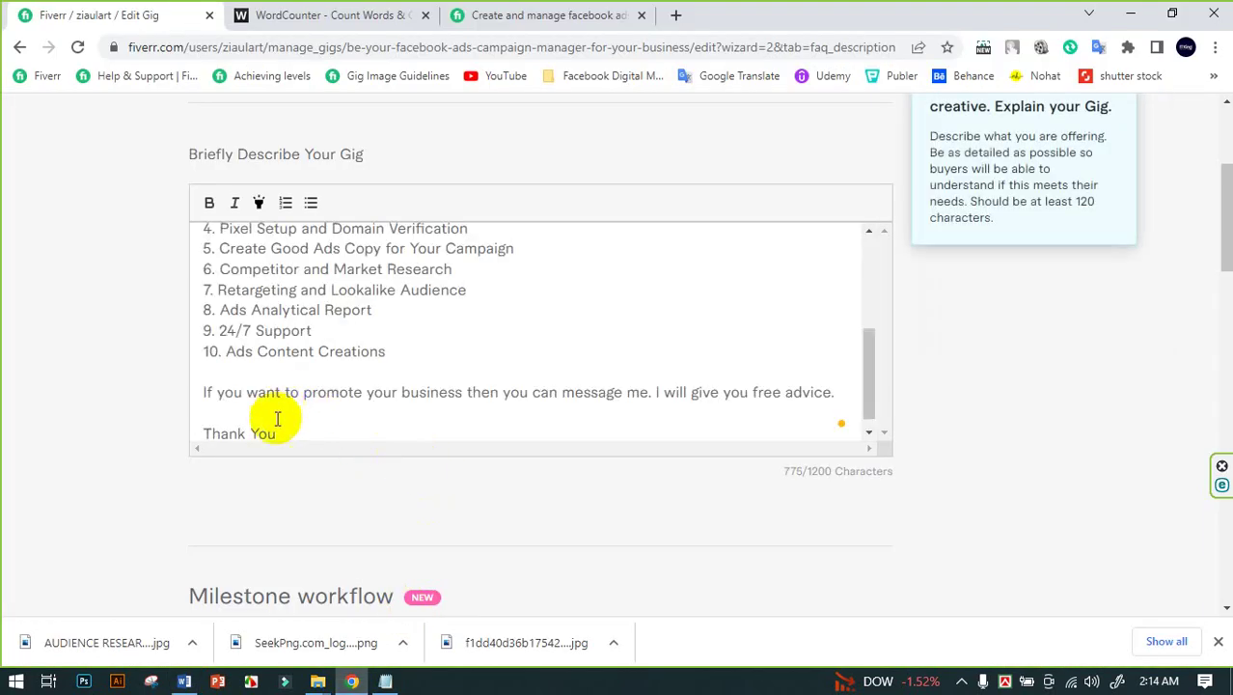
Make the closing sentence "If you want to promote your business then you can message me. I will give you free advice." bold
{"action": "left_click", "coordinate": [215, 420]}
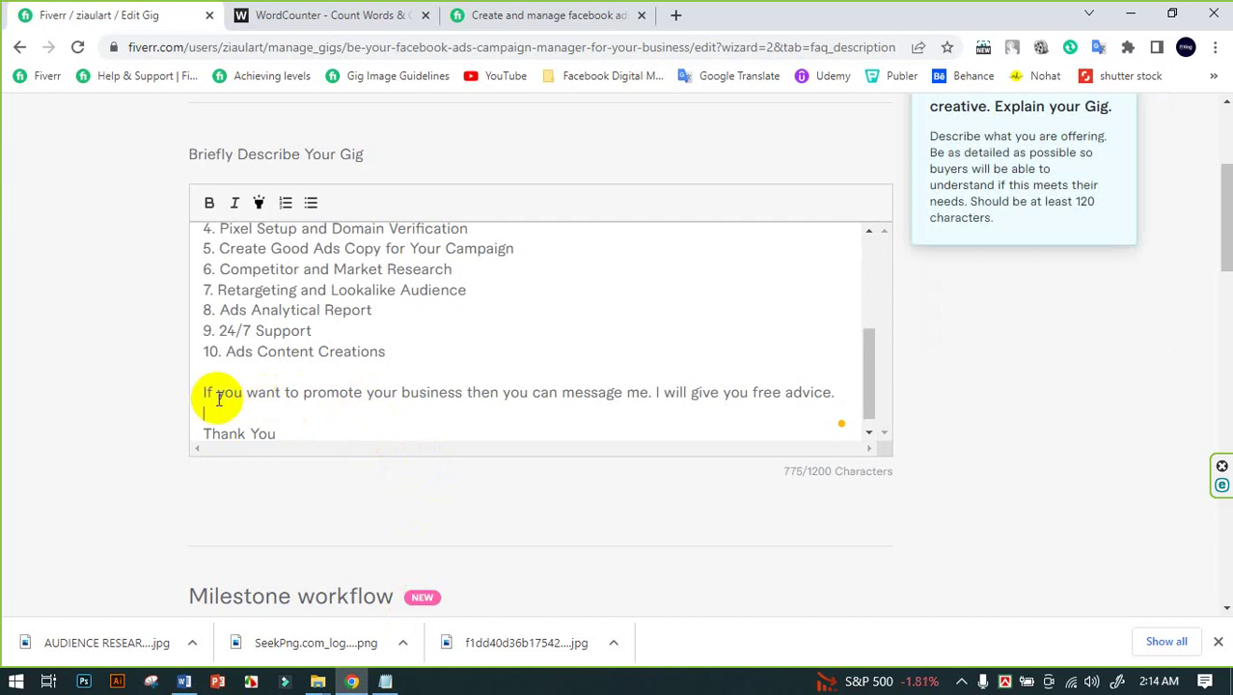
{"action": "left_click_drag", "start_coordinate": [204, 392], "coordinate": [868, 395]}
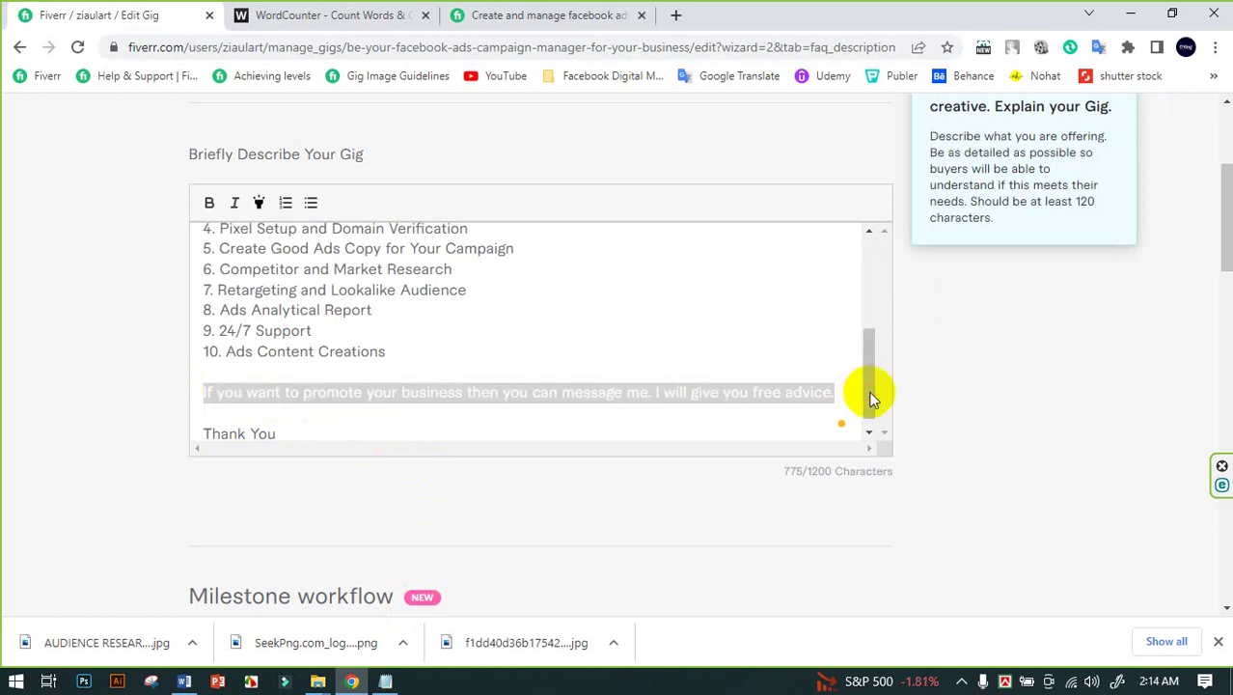
{"action": "left_click", "coordinate": [208, 202]}
{"action": "left_click", "coordinate": [364, 344]}
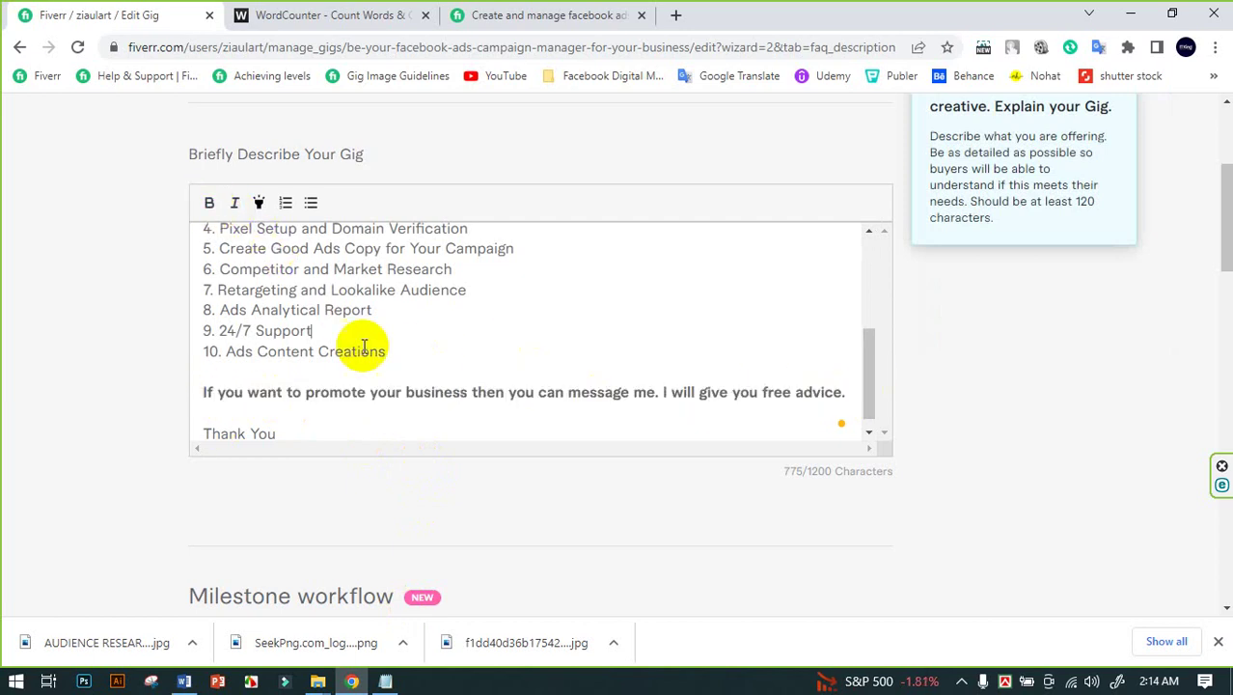
Add a blank line before and after the "I provide :" heading in the description and make the heading bold
{"action": "scroll", "coordinate": [359, 346], "scroll_direction": "up", "scroll_amount": 2}
{"action": "left_click", "coordinate": [282, 326]}
{"action": "key", "text": "Return"}
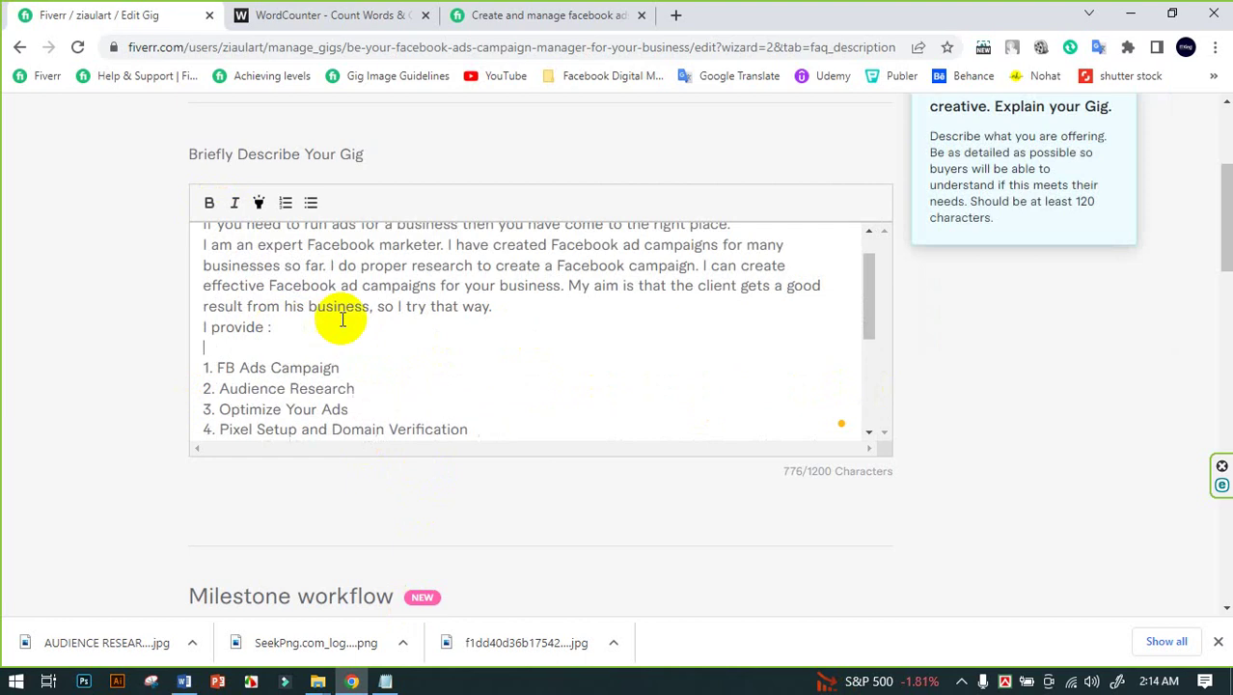
{"action": "left_click", "coordinate": [516, 303]}
{"action": "key", "text": "Return"}
{"action": "left_click_drag", "start_coordinate": [289, 345], "coordinate": [183, 349]}
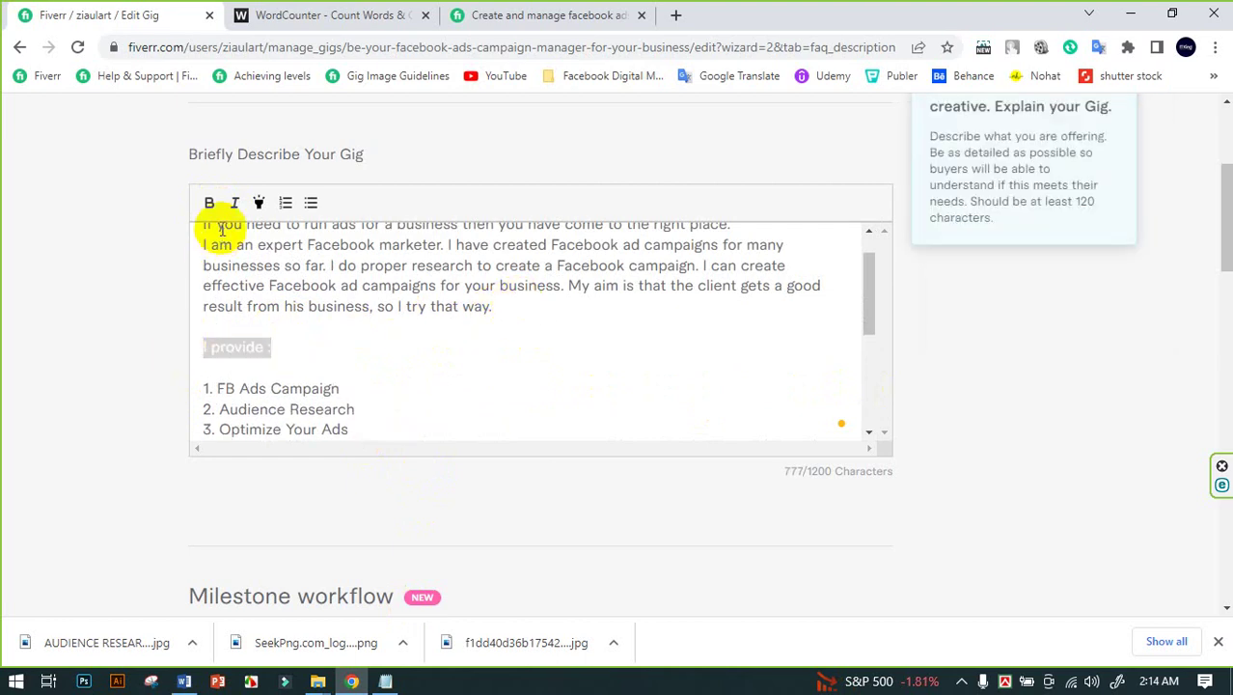
{"action": "left_click", "coordinate": [208, 201]}
{"action": "left_click", "coordinate": [339, 347]}
Remove the typed numbers 1 to 5 from the service list, keeping each service on its own line
{"action": "scroll", "coordinate": [333, 345], "scroll_direction": "down", "scroll_amount": 4}
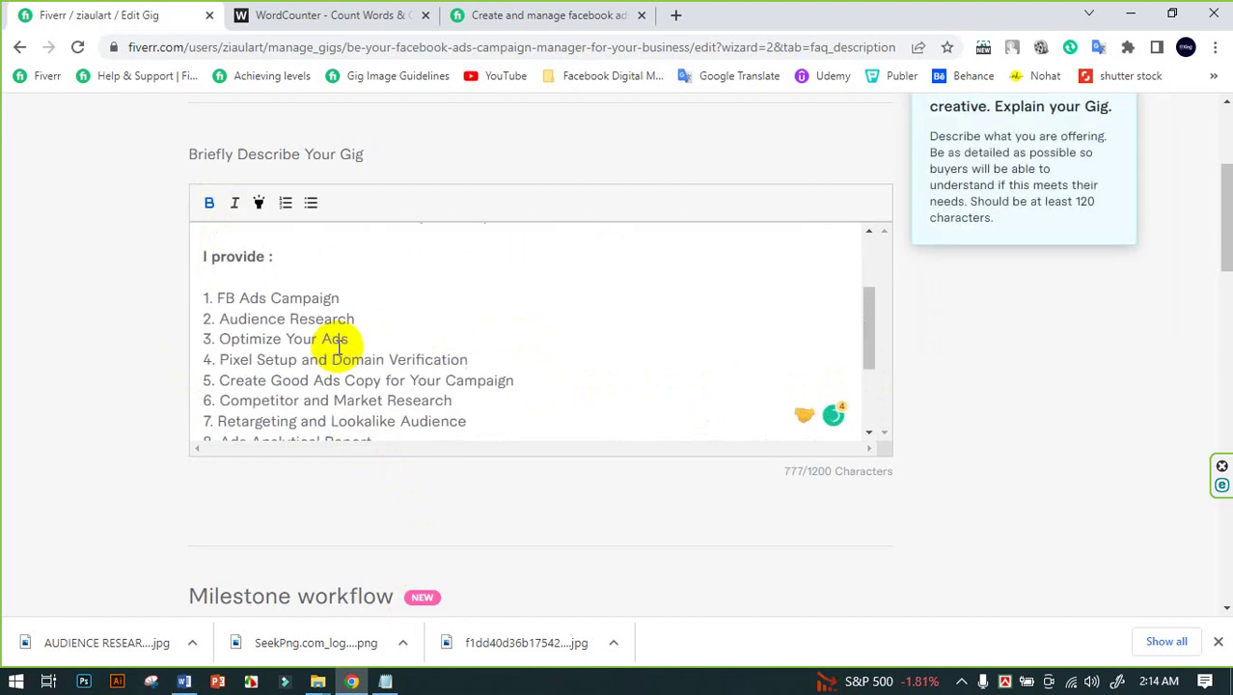
{"action": "left_click_drag", "start_coordinate": [390, 393], "coordinate": [214, 349]}
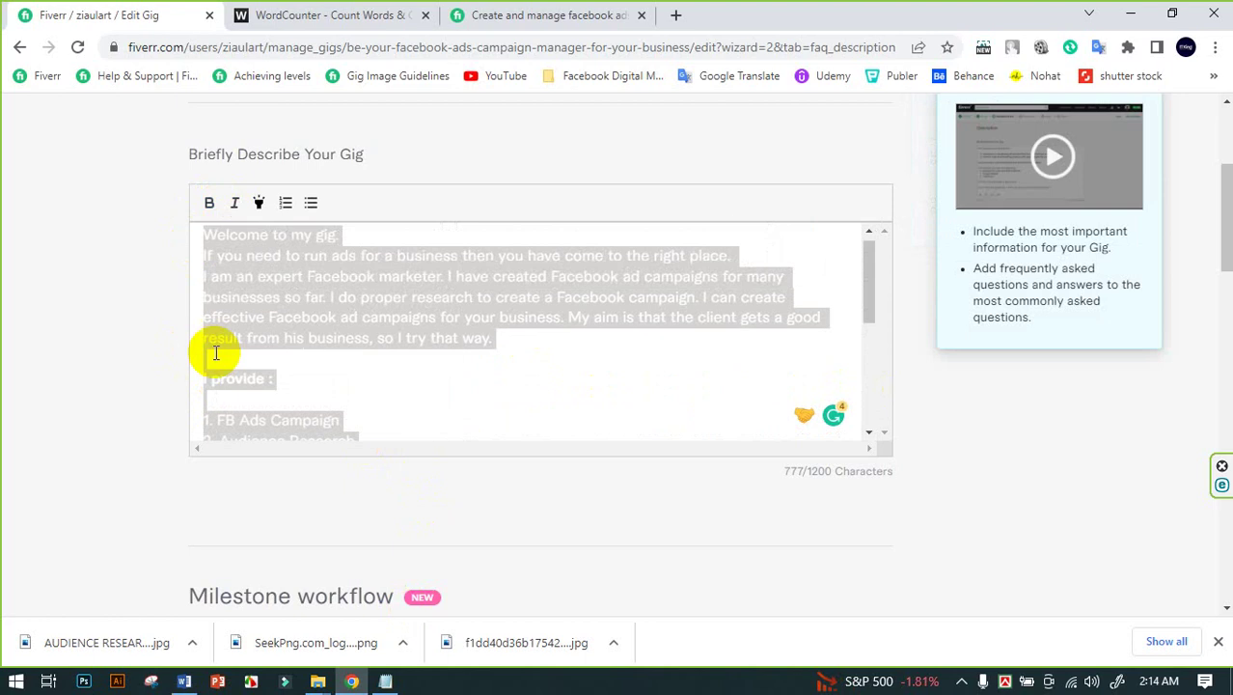
{"action": "left_click", "coordinate": [234, 380]}
{"action": "scroll", "coordinate": [212, 350], "scroll_direction": "down", "scroll_amount": 3}
{"action": "left_click", "coordinate": [218, 240]}
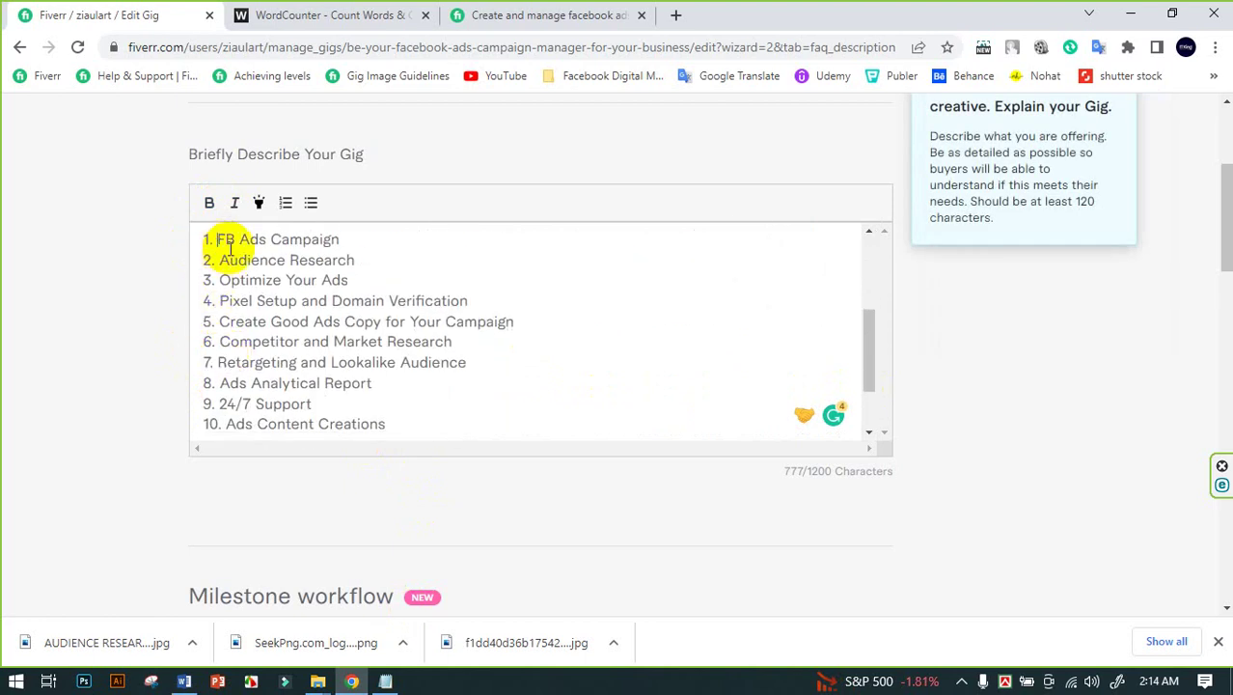
{"action": "key", "text": "BackSpace"}
{"action": "key", "text": "BackSpace"}
{"action": "key", "text": "BackSpace"}
{"action": "left_click", "coordinate": [220, 260]}
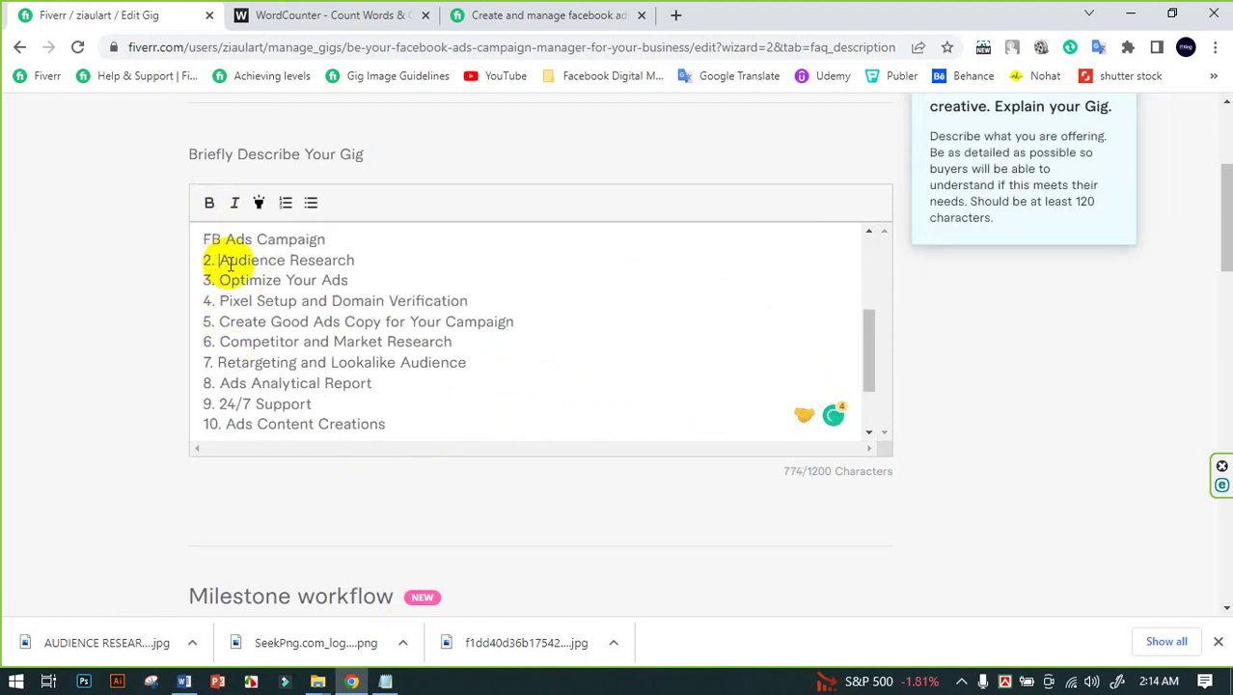
{"action": "key", "text": "BackSpace"}
{"action": "key", "text": "BackSpace"}
{"action": "key", "text": "BackSpace"}
{"action": "left_click", "coordinate": [213, 279]}
{"action": "key", "text": "BackSpace"}
{"action": "key", "text": "BackSpace"}
{"action": "key", "text": "BackSpace"}
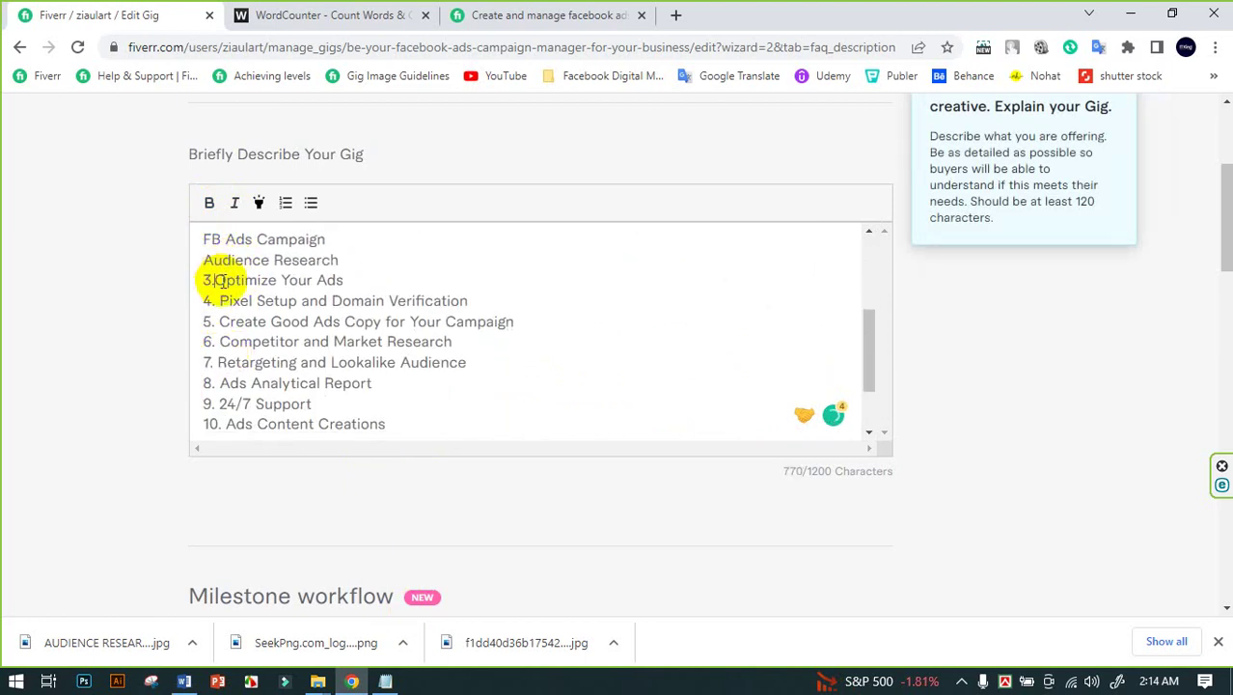
{"action": "left_click", "coordinate": [217, 300]}
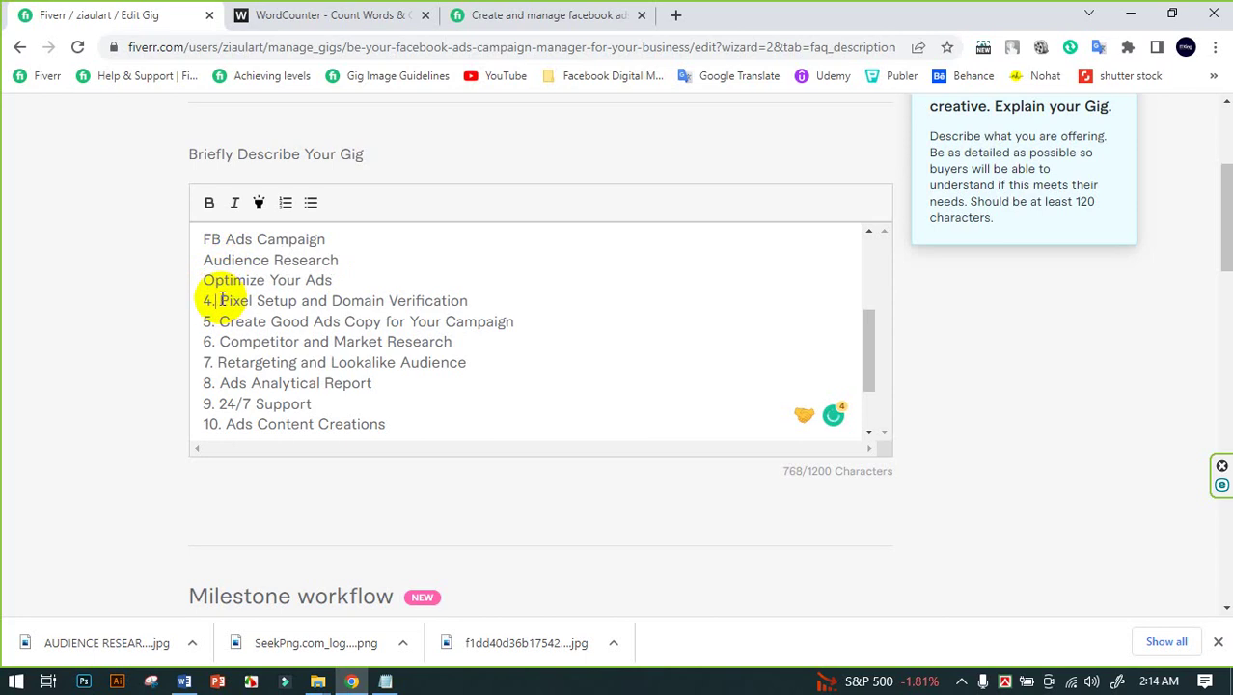
{"action": "key", "text": "BackSpace"}
{"action": "key", "text": "BackSpace"}
{"action": "key", "text": "BackSpace"}
{"action": "left_click", "coordinate": [220, 319]}
{"action": "key", "text": "BackSpace"}
{"action": "key", "text": "BackSpace"}
{"action": "key", "text": "BackSpace"}
{"action": "key", "text": "BackSpace"}
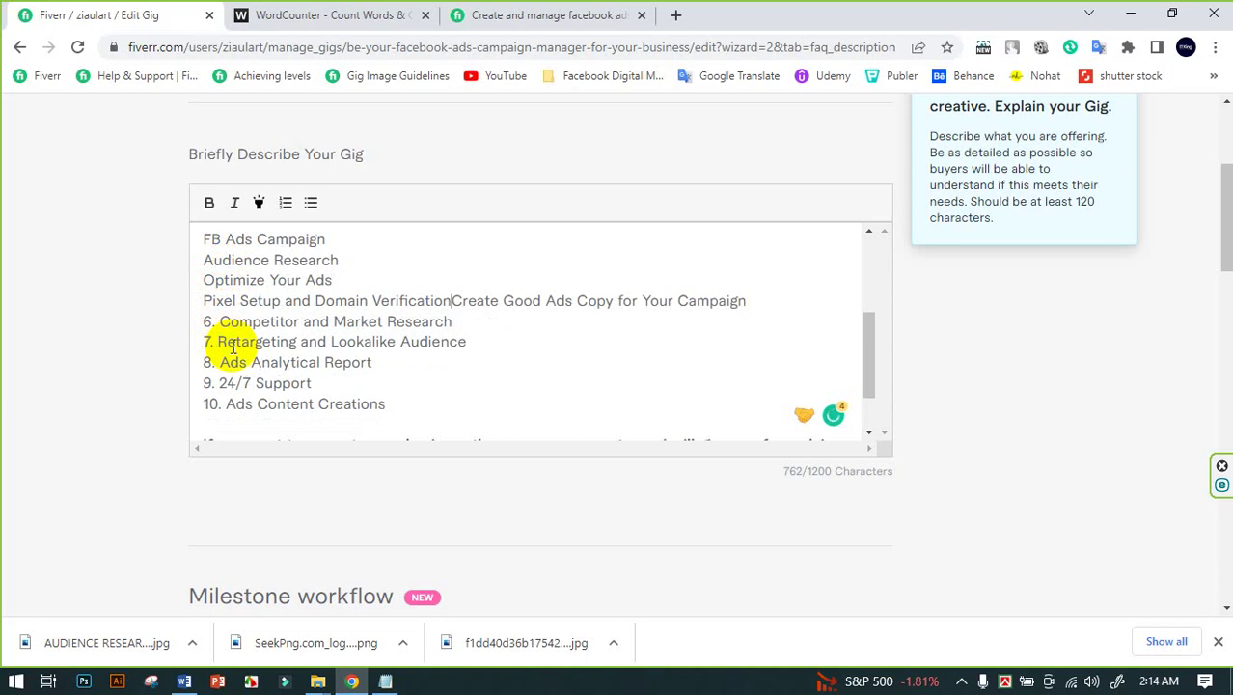
{"action": "key", "text": "Return"}
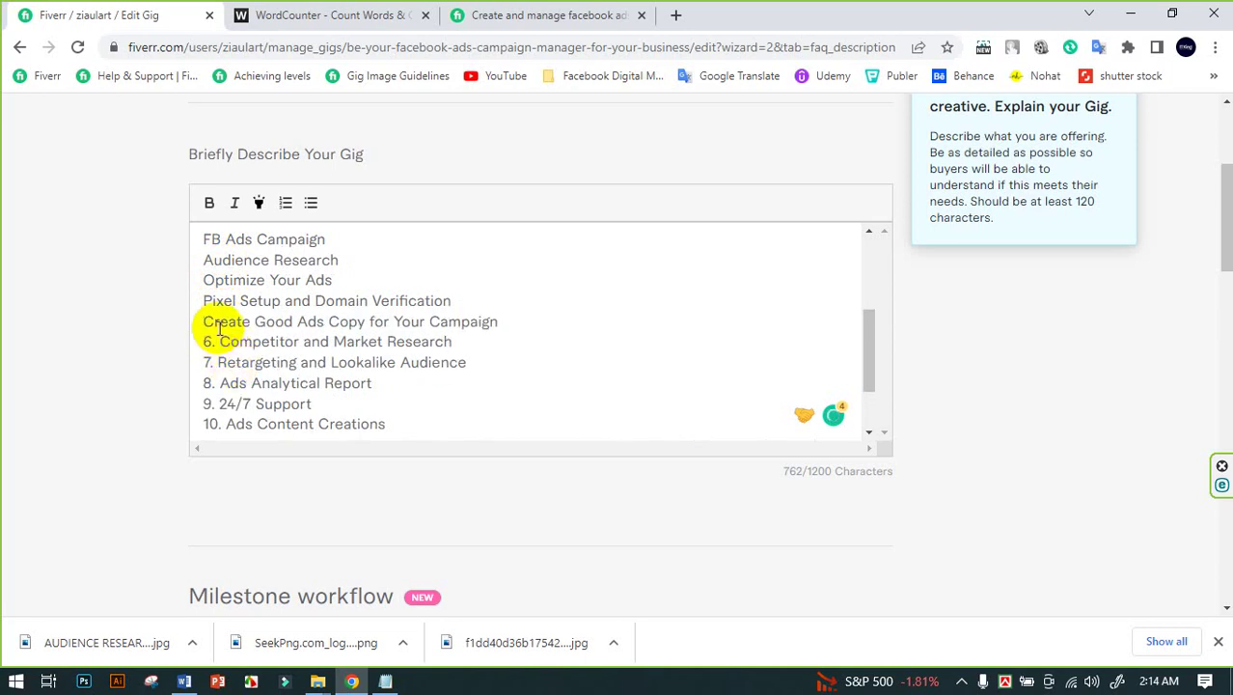
Remove the typed numbers 6 to 10 from the remaining services, from Competitor and Market Research to Ads Content Creations
{"action": "left_click", "coordinate": [220, 342]}
{"action": "key", "text": "BackSpace"}
{"action": "key", "text": "BackSpace"}
{"action": "key", "text": "BackSpace"}
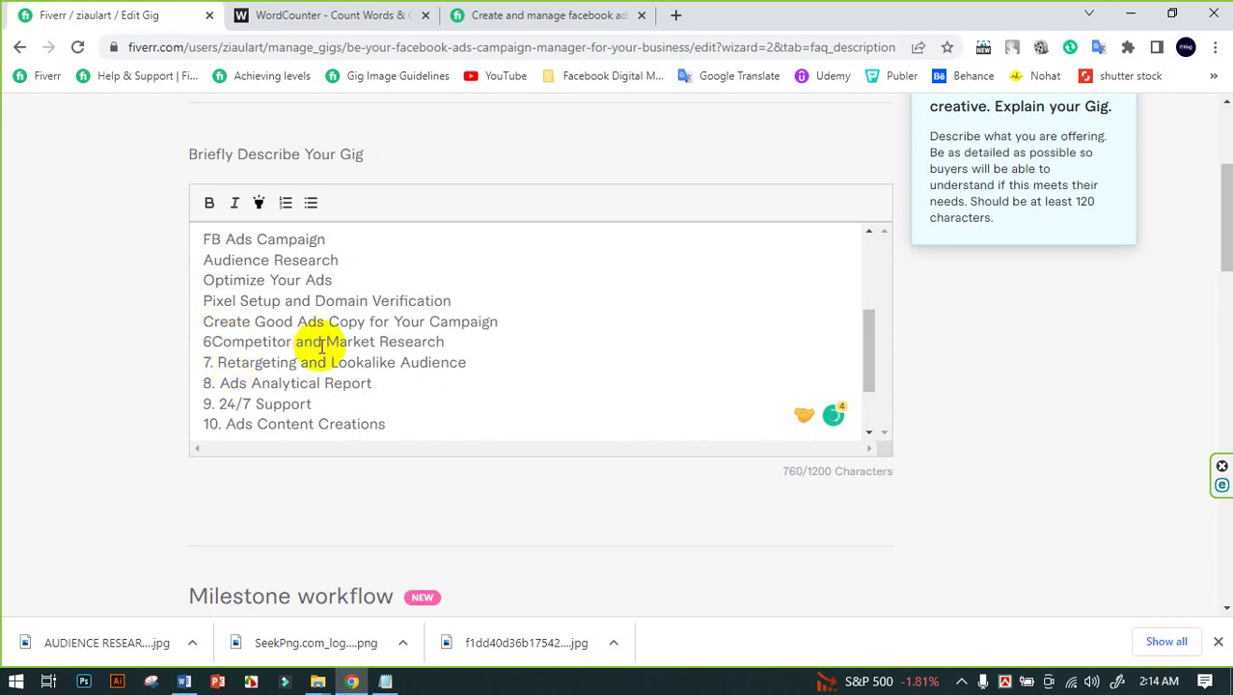
{"action": "left_click", "coordinate": [218, 362]}
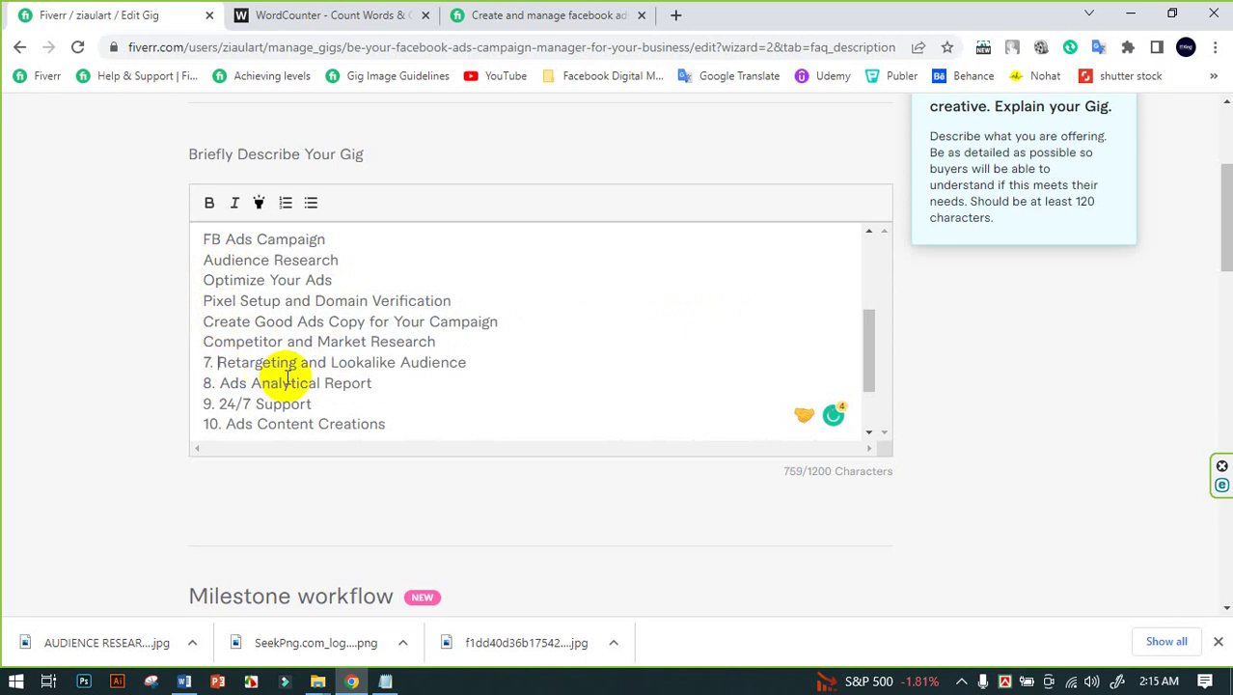
{"action": "key", "text": "BackSpace"}
{"action": "key", "text": "BackSpace"}
{"action": "key", "text": "BackSpace"}
{"action": "left_click", "coordinate": [220, 386]}
{"action": "key", "text": "BackSpace"}
{"action": "key", "text": "BackSpace"}
{"action": "key", "text": "BackSpace"}
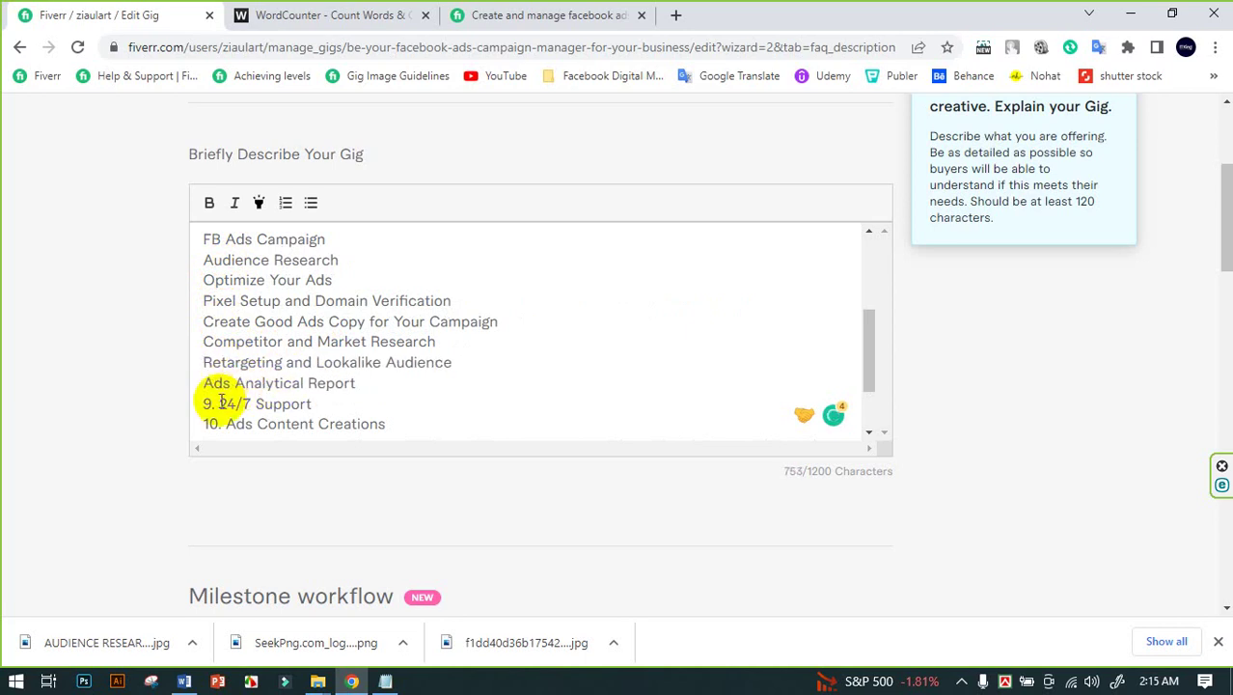
{"action": "left_click", "coordinate": [220, 404]}
{"action": "key", "text": "BackSpace"}
{"action": "key", "text": "BackSpace"}
{"action": "key", "text": "BackSpace"}
{"action": "left_click", "coordinate": [226, 425]}
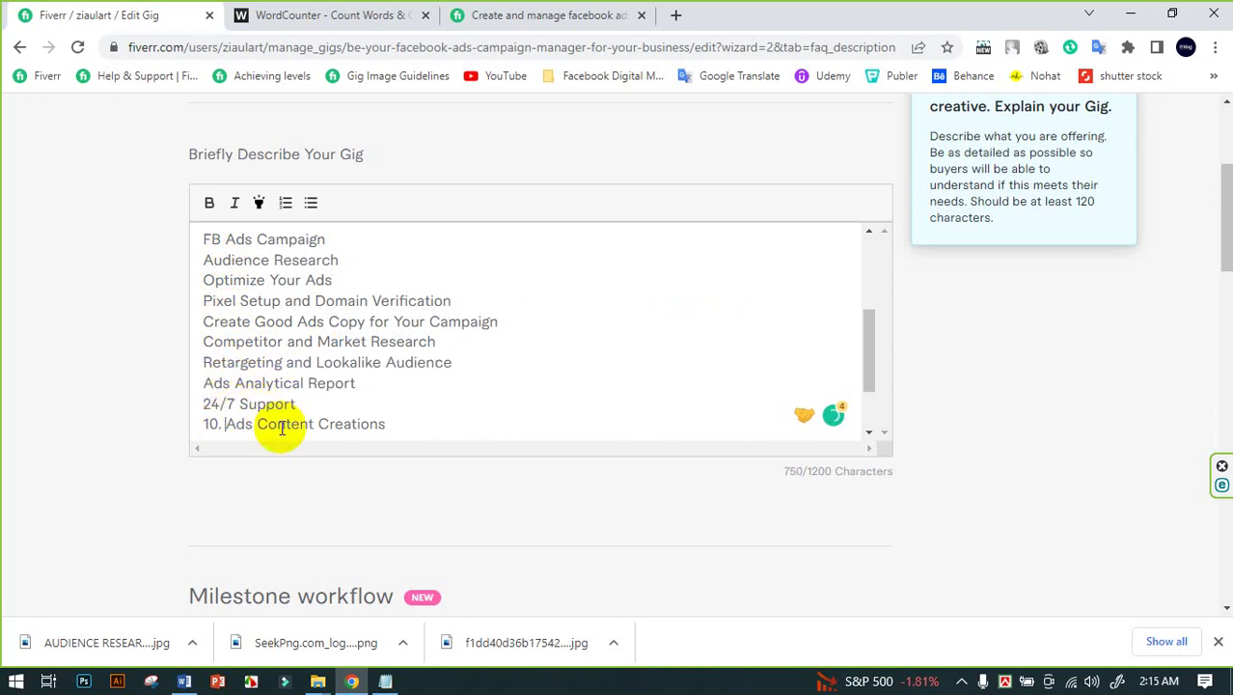
{"action": "key", "text": "BackSpace"}
{"action": "key", "text": "BackSpace"}
{"action": "key", "text": "BackSpace"}
{"action": "key", "text": "BackSpace"}
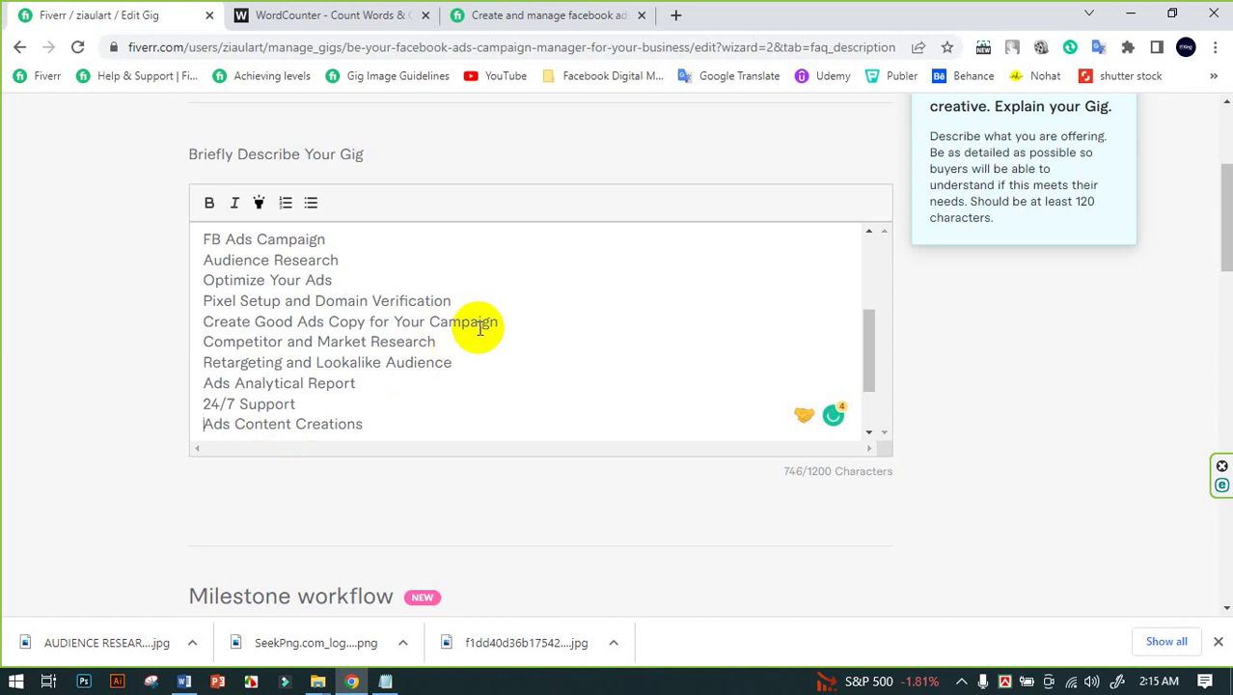
Delete the word "Verification" from the "Pixel Setup and Domain Verification" line
{"action": "double_click", "coordinate": [424, 302]}
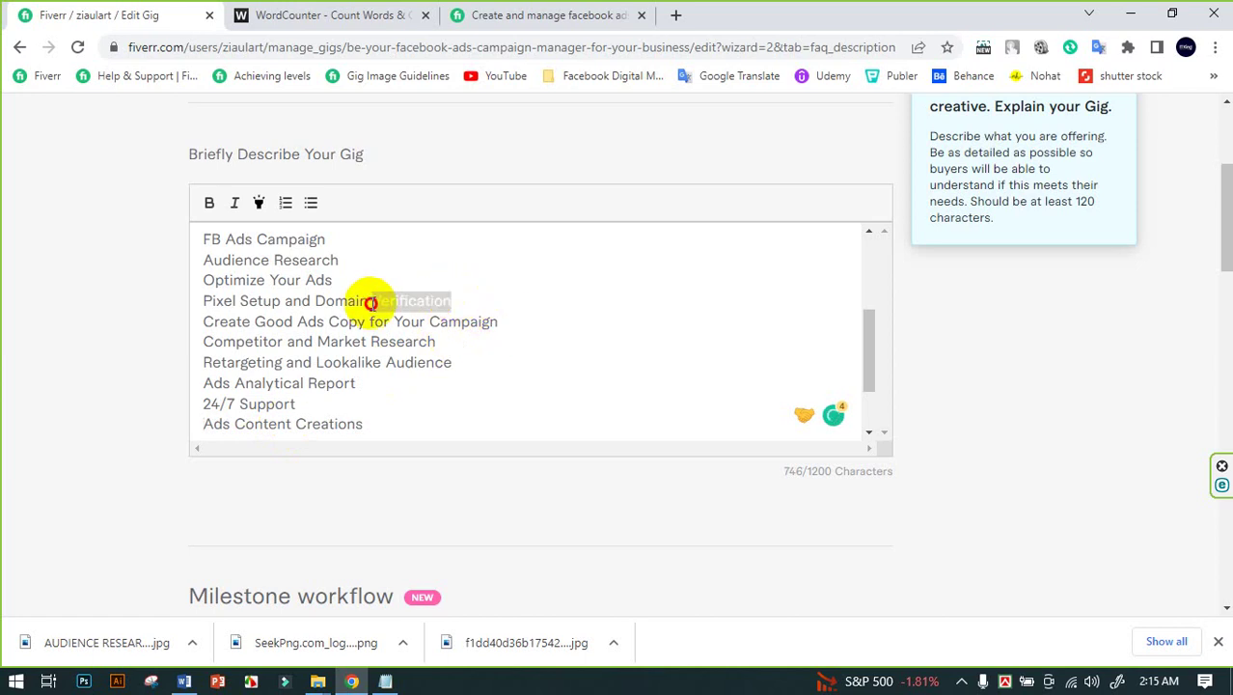
{"action": "key", "text": "BackSpace"}
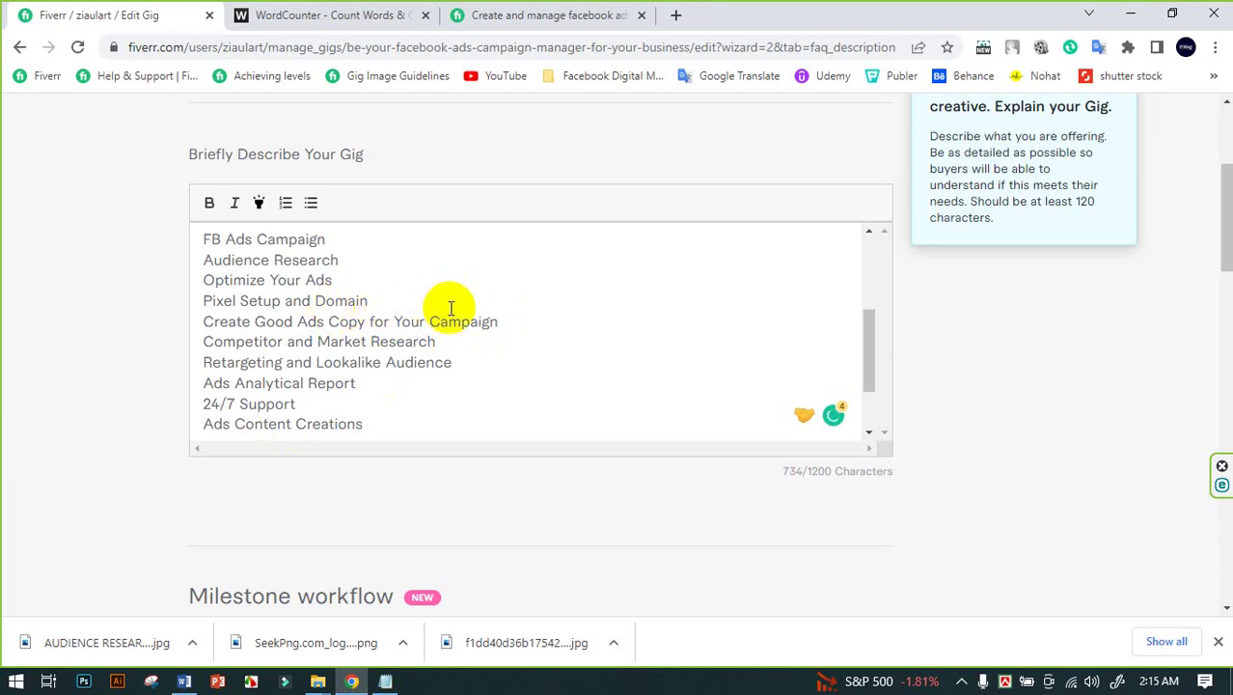
Replace the word "Domain" with "Event Setup" in the Pixel Setup line of the service list
{"action": "double_click", "coordinate": [322, 305]}
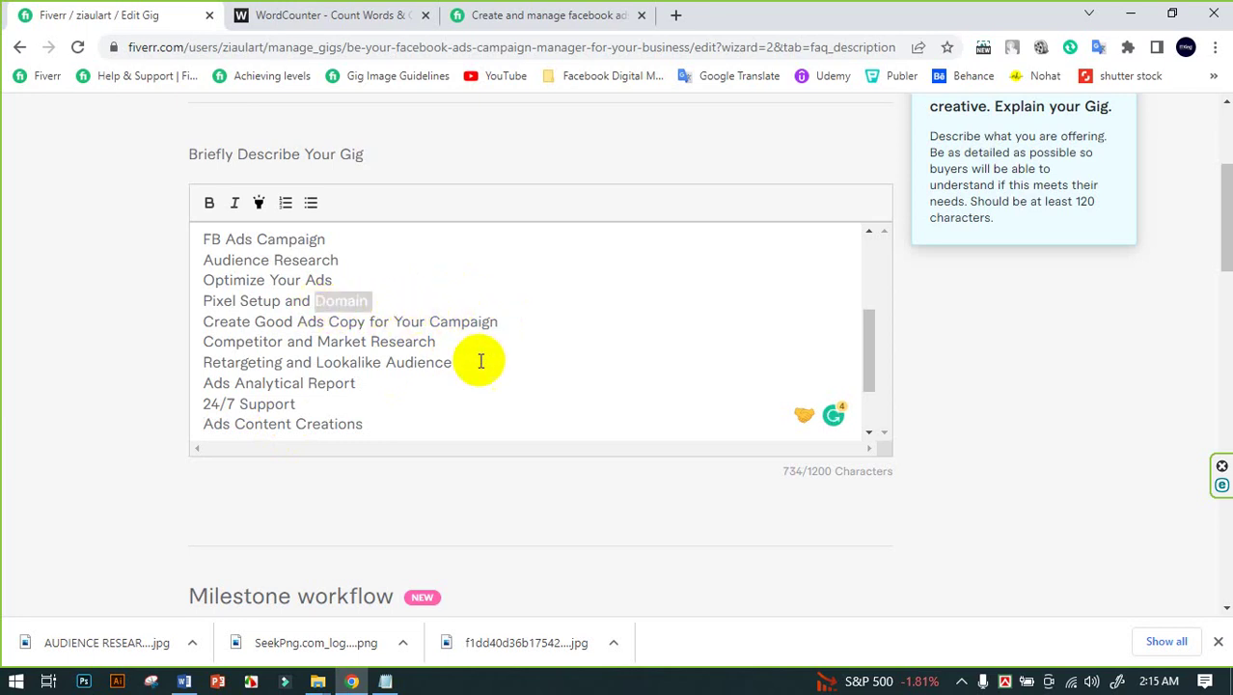
{"action": "type", "text": "Event Setup"}
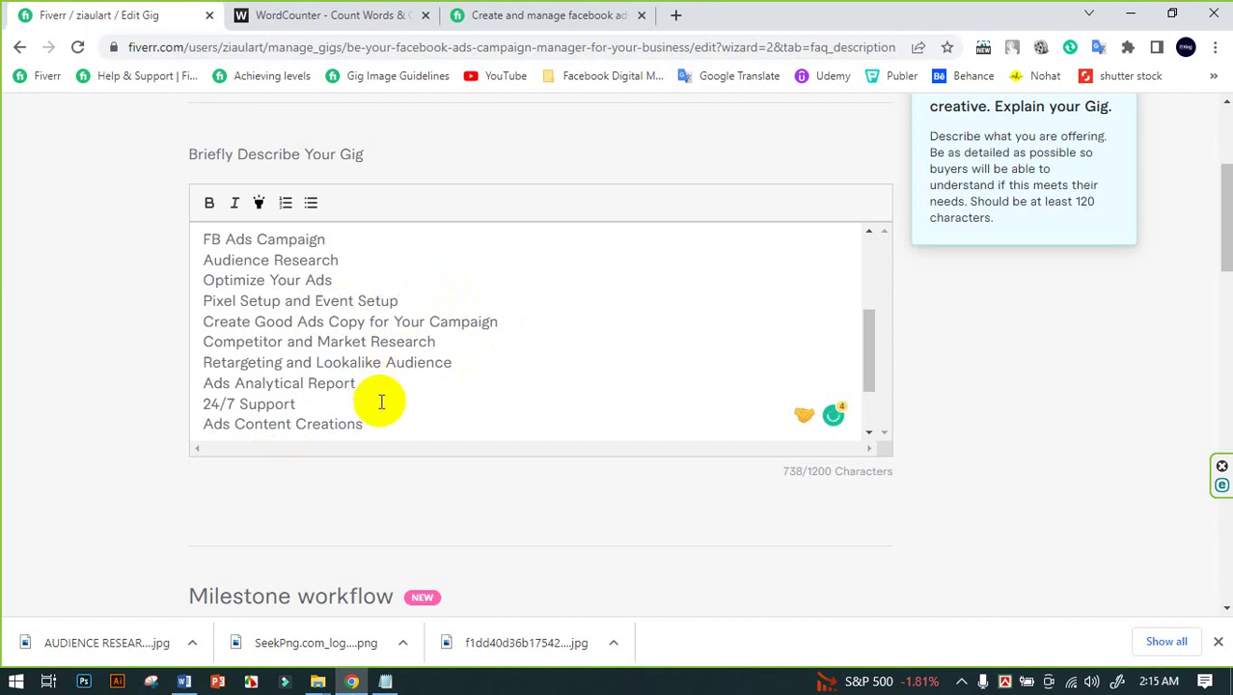
{"action": "scroll", "coordinate": [401, 404], "scroll_direction": "up", "scroll_amount": 1}
{"action": "scroll", "coordinate": [403, 403], "scroll_direction": "down", "scroll_amount": 1}
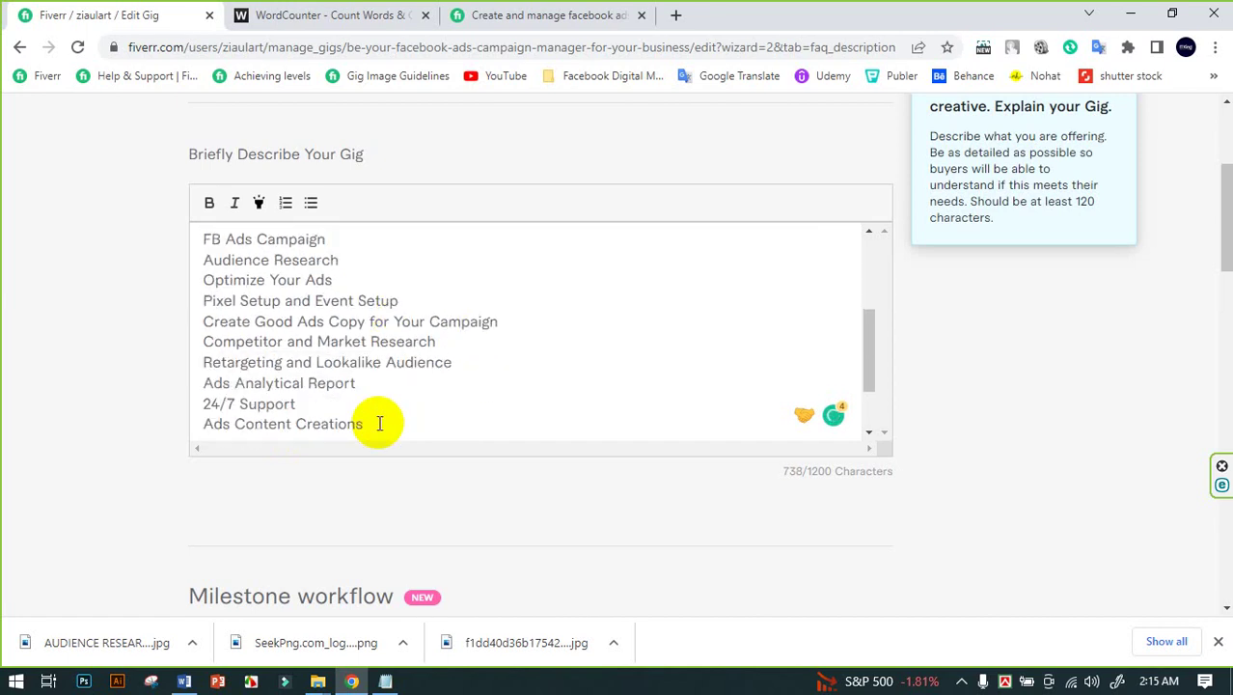
Format the ten services, from FB Ads Campaign to Ads Content Creations, as a bulleted list
{"action": "left_click_drag", "start_coordinate": [371, 424], "coordinate": [207, 242]}
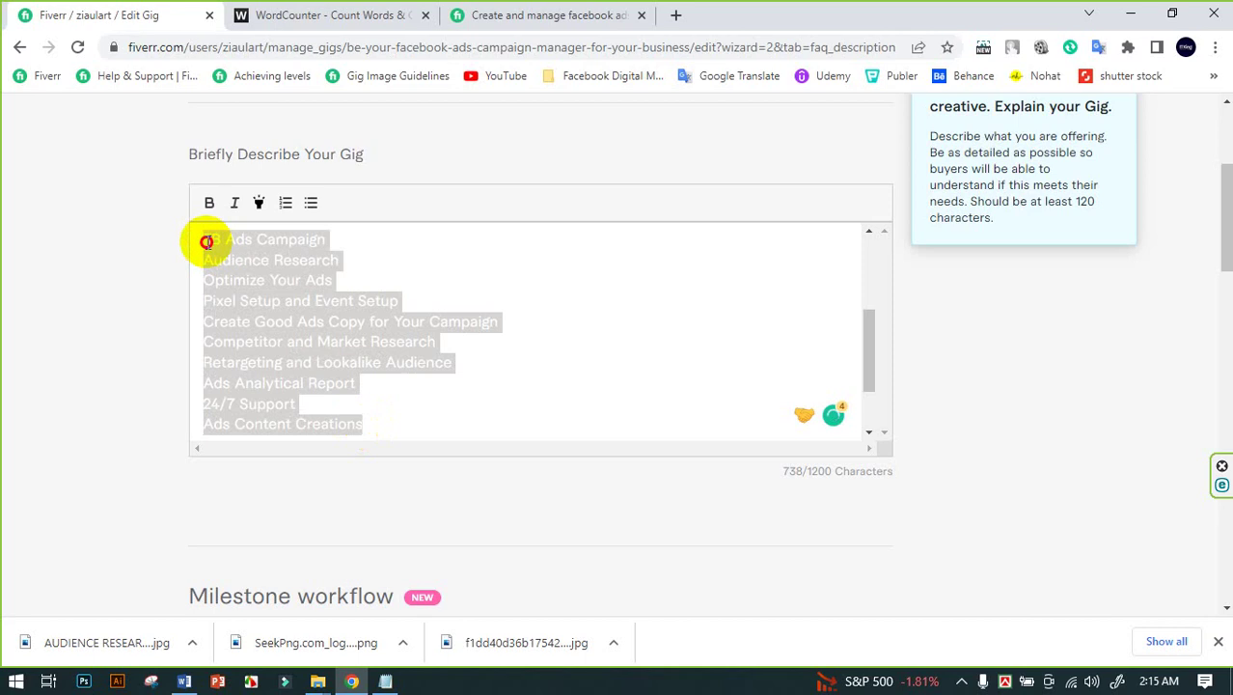
{"action": "left_click", "coordinate": [311, 203]}
{"action": "left_click", "coordinate": [379, 269]}
{"action": "scroll", "coordinate": [420, 275], "scroll_direction": "up", "scroll_amount": 1}
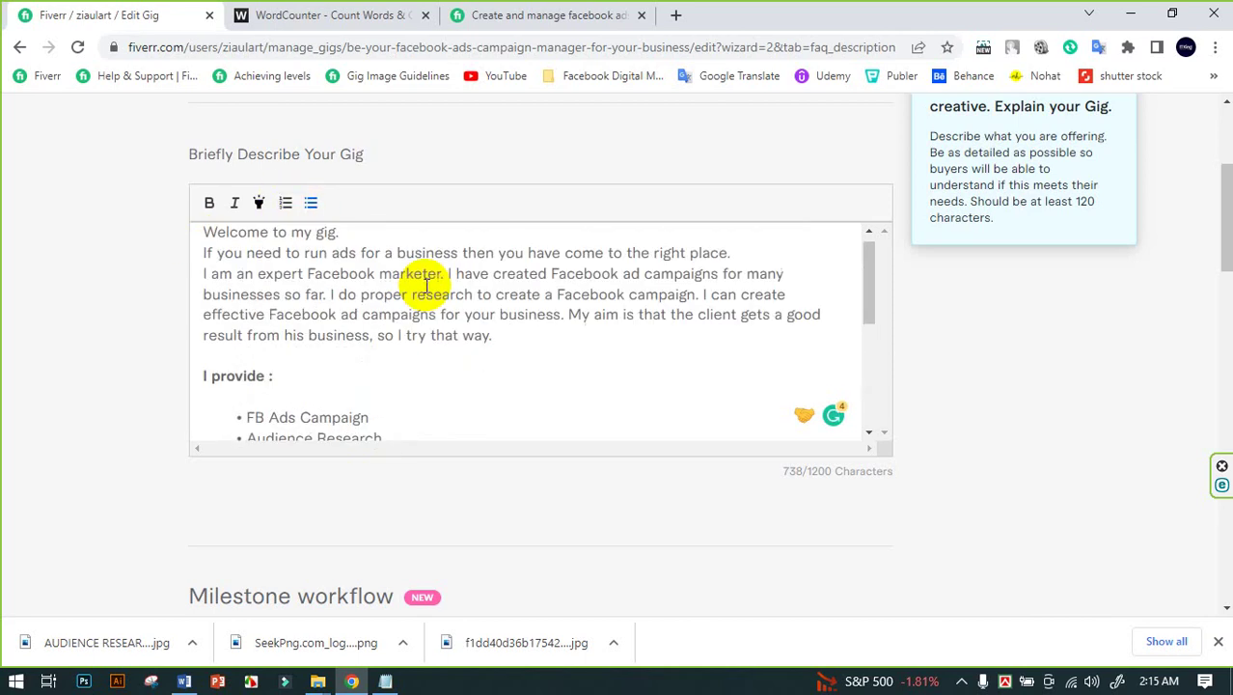
{"action": "scroll", "coordinate": [427, 281], "scroll_direction": "down", "scroll_amount": 1}
{"action": "scroll", "coordinate": [473, 314], "scroll_direction": "down", "scroll_amount": 2}
{"action": "scroll", "coordinate": [444, 325], "scroll_direction": "up", "scroll_amount": 5}
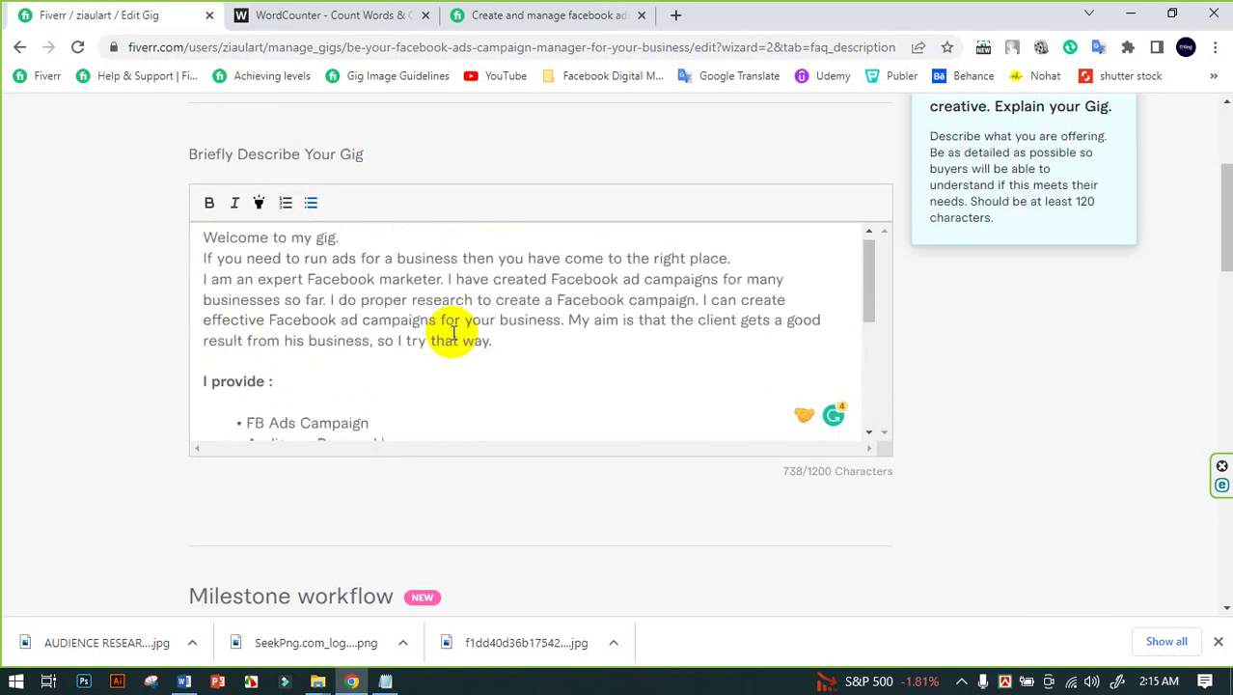
Add a blank line after "Welcome to my gig." in the description and make that greeting bold
{"action": "key", "text": "Return"}
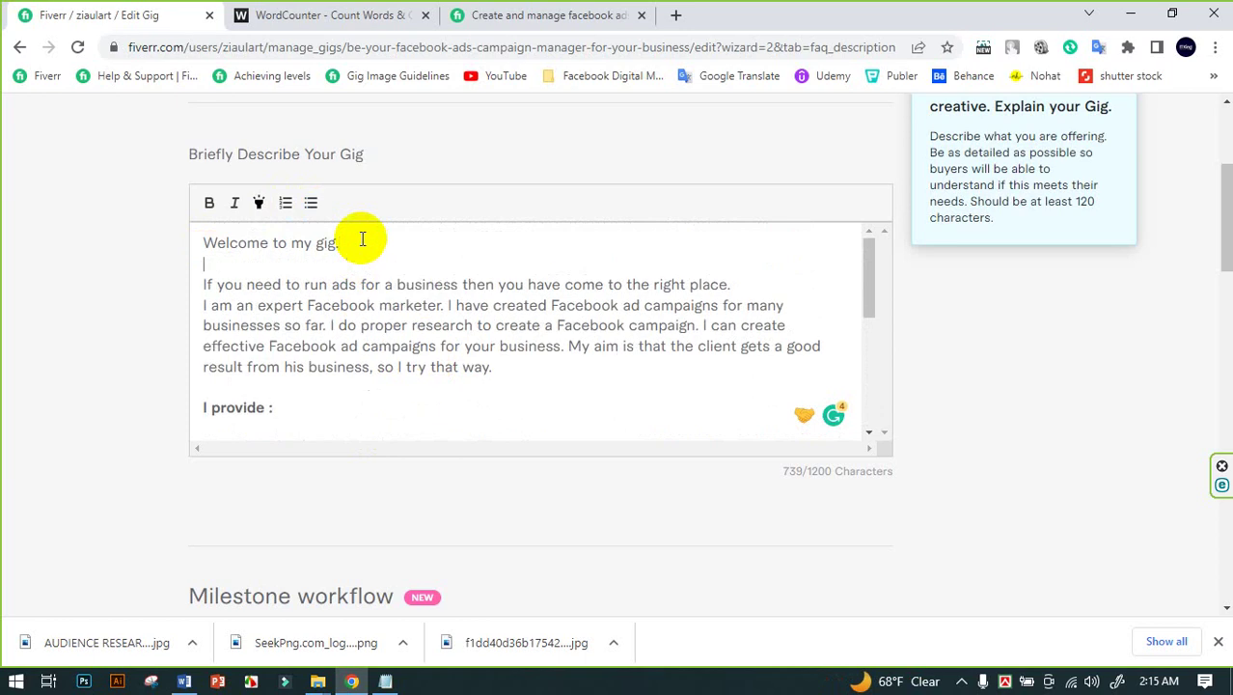
{"action": "left_click_drag", "start_coordinate": [361, 242], "coordinate": [196, 220]}
{"action": "left_click", "coordinate": [208, 203]}
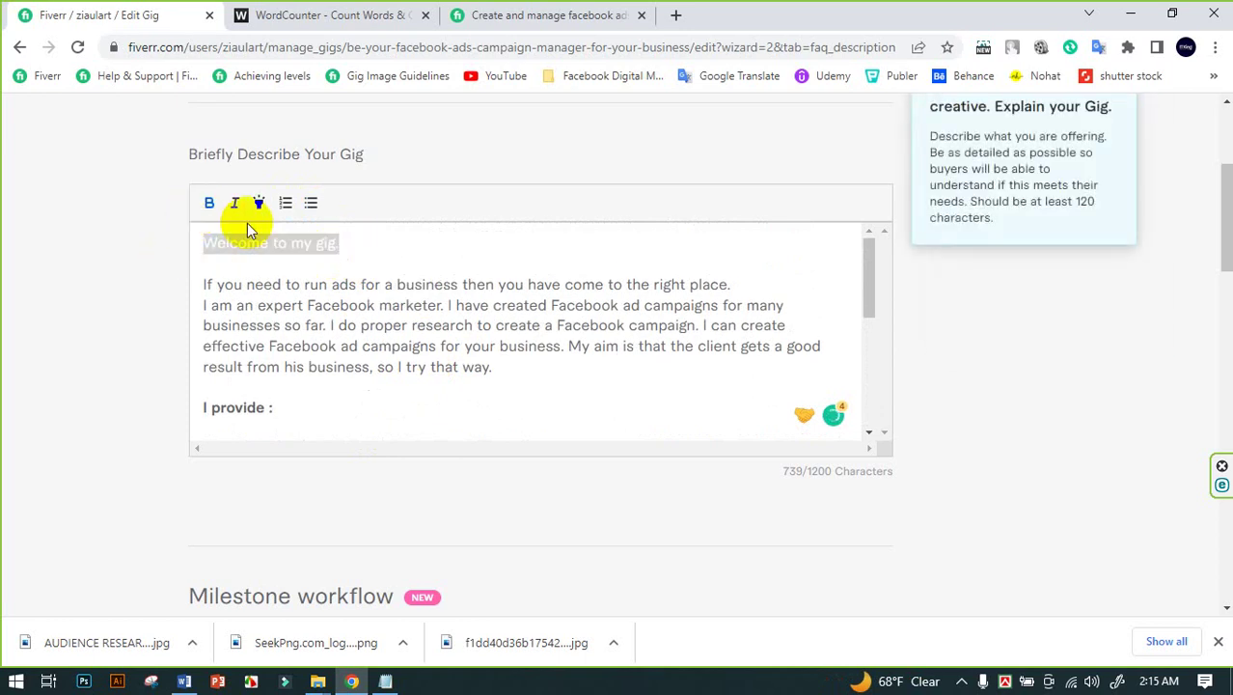
{"action": "left_click", "coordinate": [366, 248]}
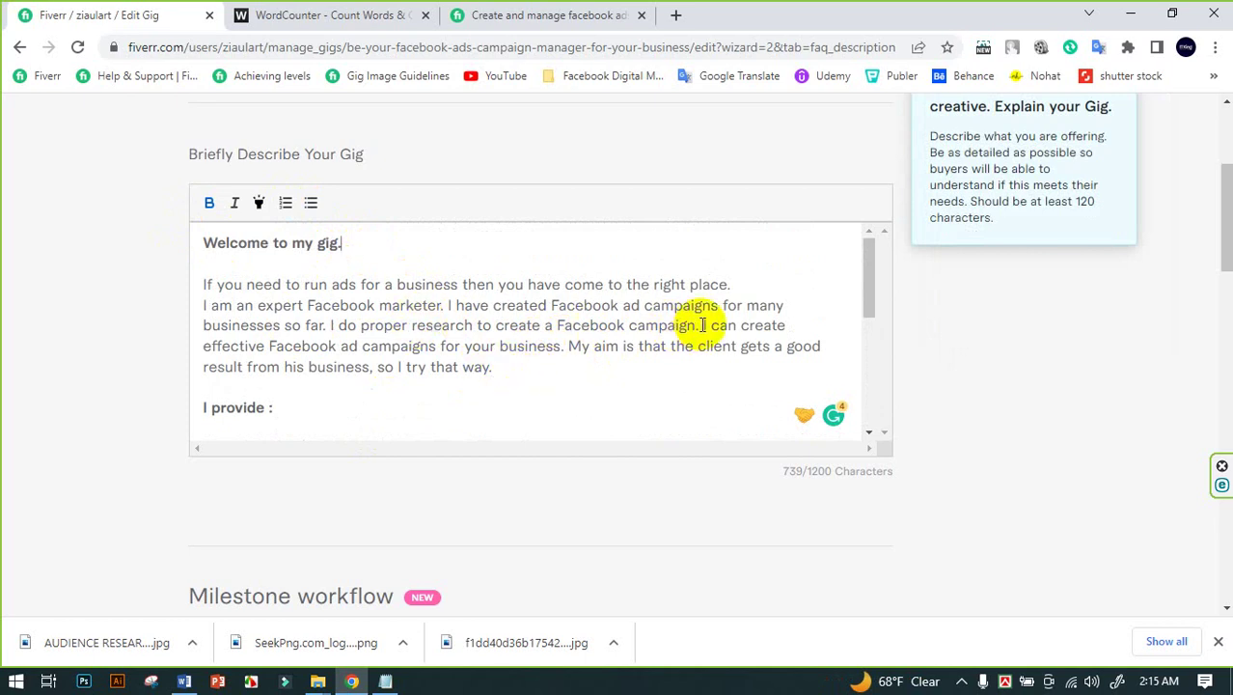
Make the sentence "I do proper research to create a Facebook campaign." bold in the description
{"action": "left_click_drag", "start_coordinate": [701, 325], "coordinate": [330, 325]}
{"action": "left_click", "coordinate": [208, 201]}
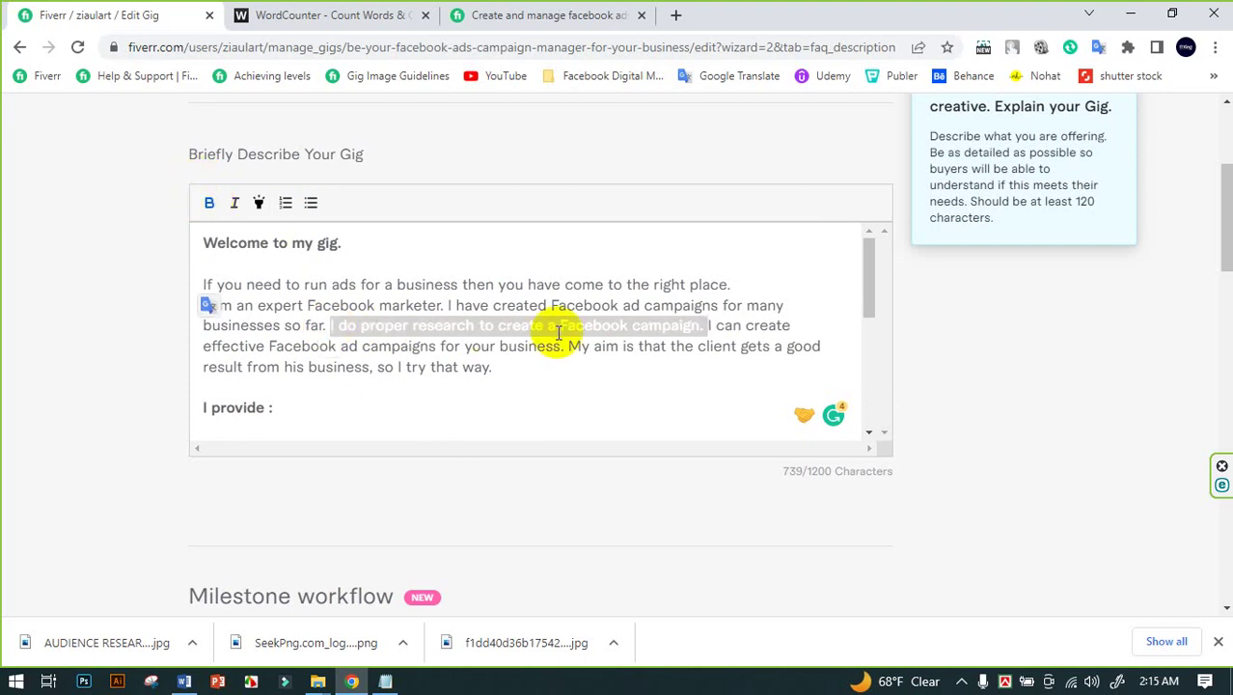
{"action": "left_click", "coordinate": [560, 373]}
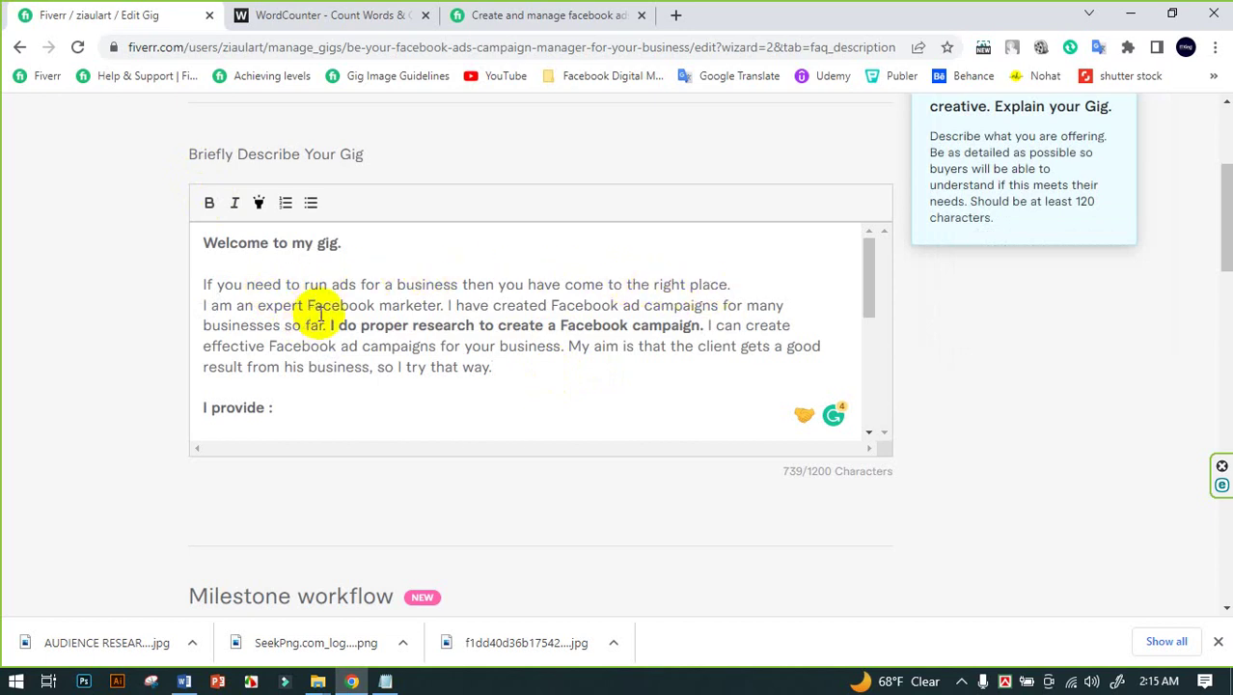
Make the words "expert Facebook marketer." bold in the description, including the final "r" and period
{"action": "left_click_drag", "start_coordinate": [255, 305], "coordinate": [438, 303]}
{"action": "left_click", "coordinate": [208, 202]}
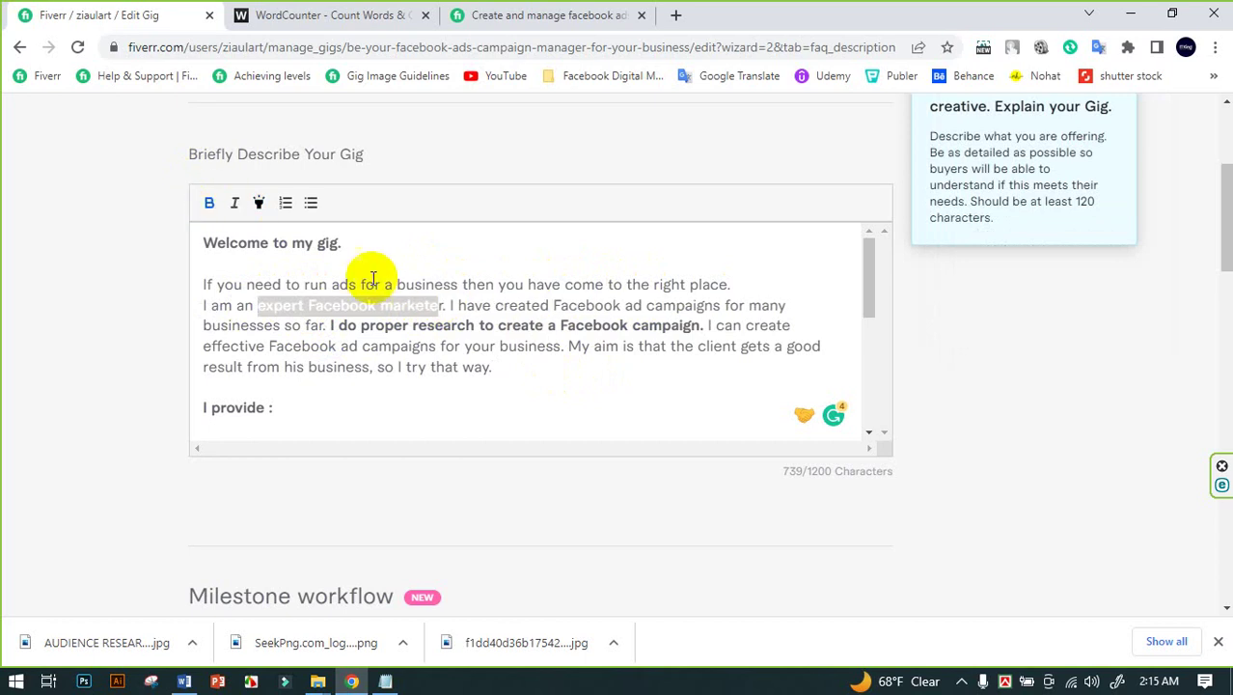
{"action": "left_click", "coordinate": [450, 304]}
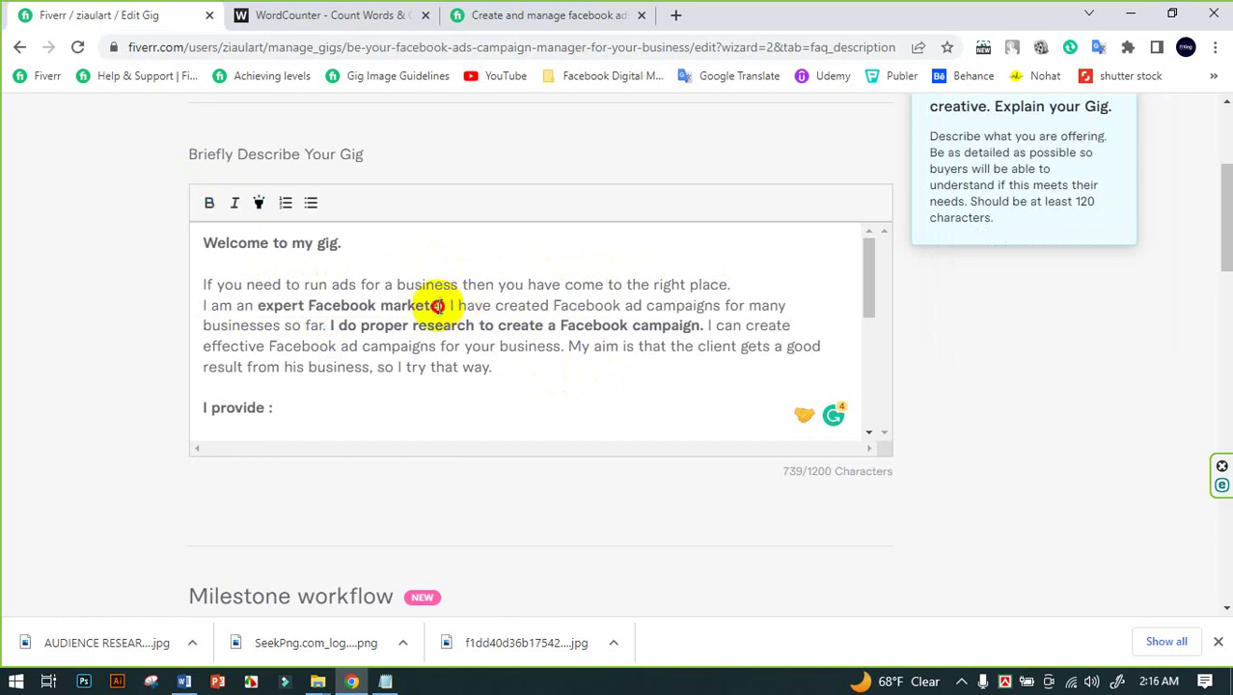
{"action": "left_click", "coordinate": [210, 202]}
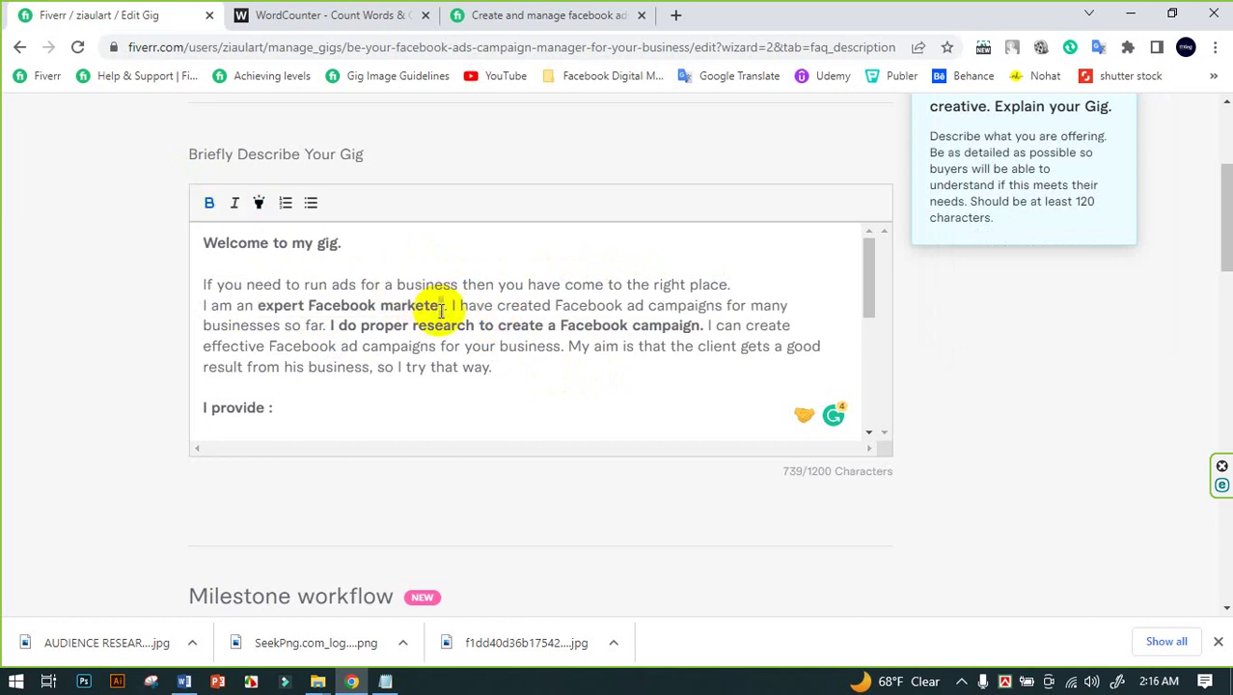
{"action": "left_click", "coordinate": [209, 202]}
{"action": "type", "text": "r."}
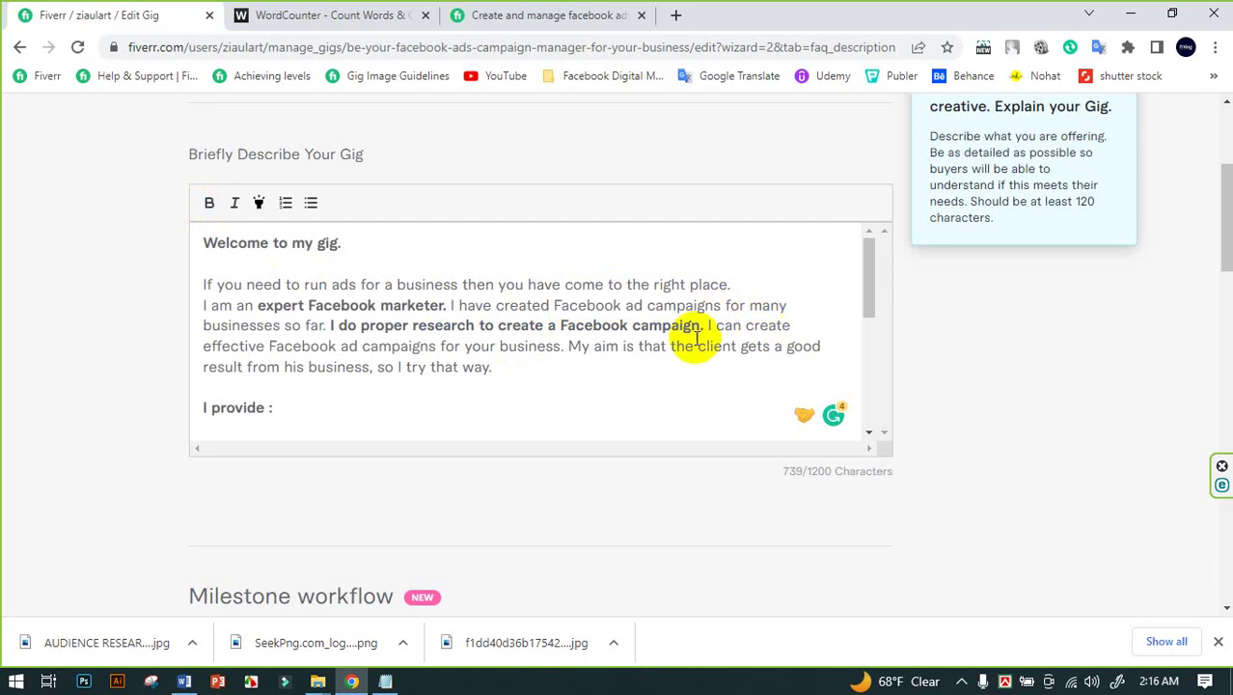
Save the finished description without adding any FAQ and continue to the gig's requirements
{"action": "scroll", "coordinate": [501, 324], "scroll_direction": "down", "scroll_amount": 2}
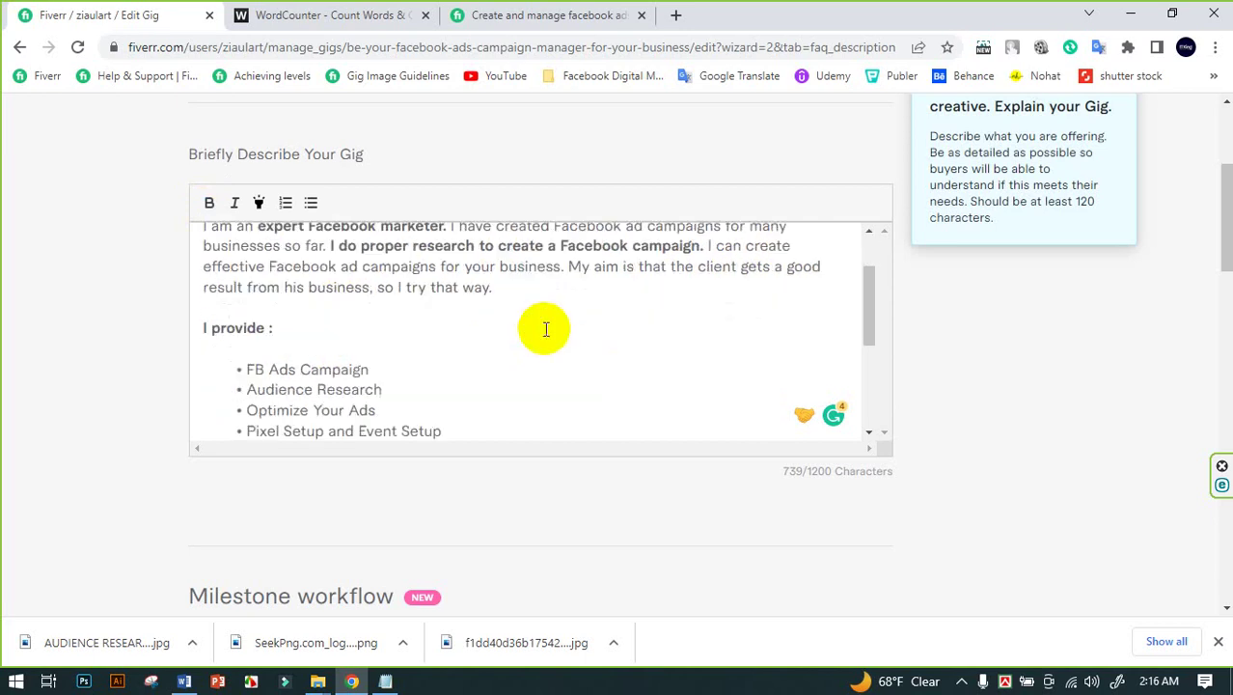
{"action": "scroll", "coordinate": [545, 329], "scroll_direction": "down", "scroll_amount": 6}
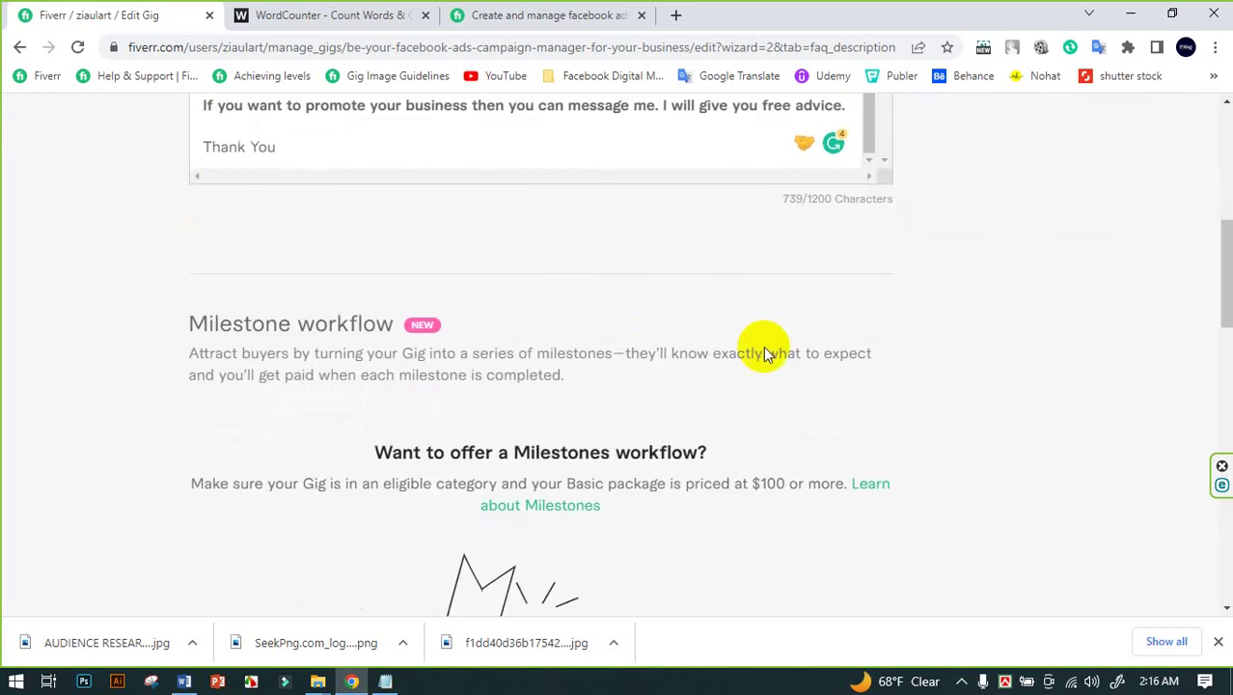
{"action": "scroll", "coordinate": [903, 435], "scroll_direction": "down", "scroll_amount": 7}
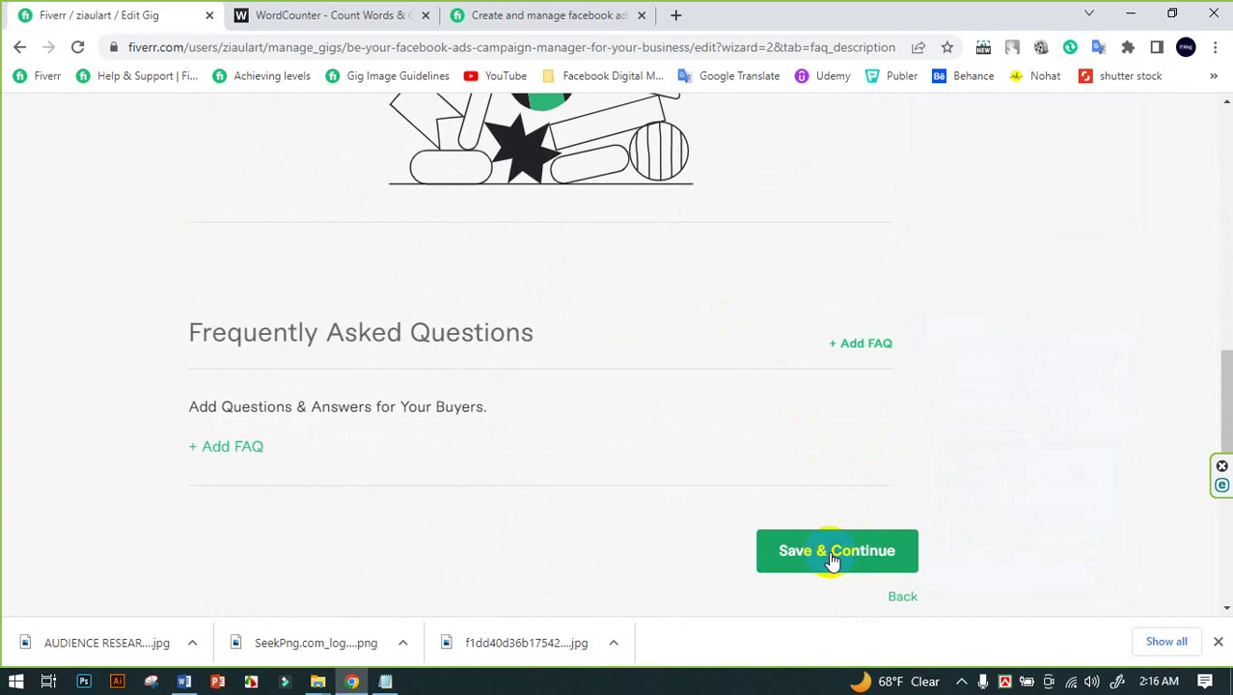
{"action": "left_click", "coordinate": [831, 558]}
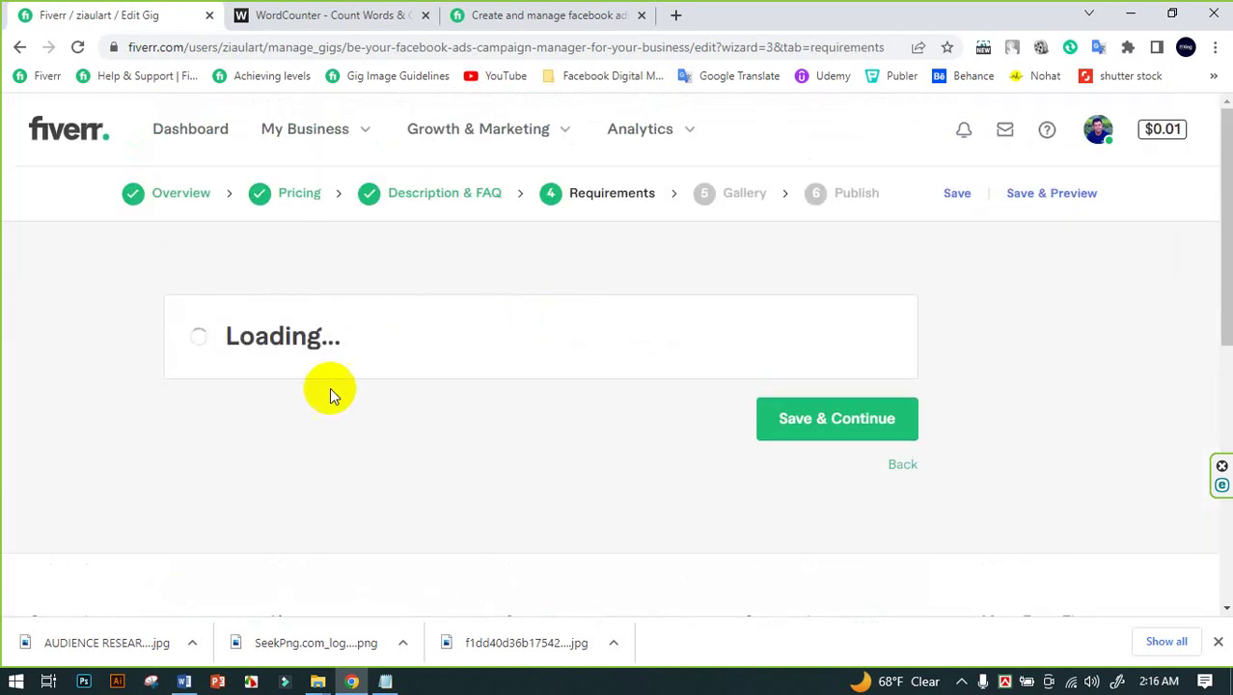
Start a new required buyer question in the requirements with the text "Please Provide Your Information."
{"action": "scroll", "coordinate": [454, 386], "scroll_direction": "down", "scroll_amount": 3}
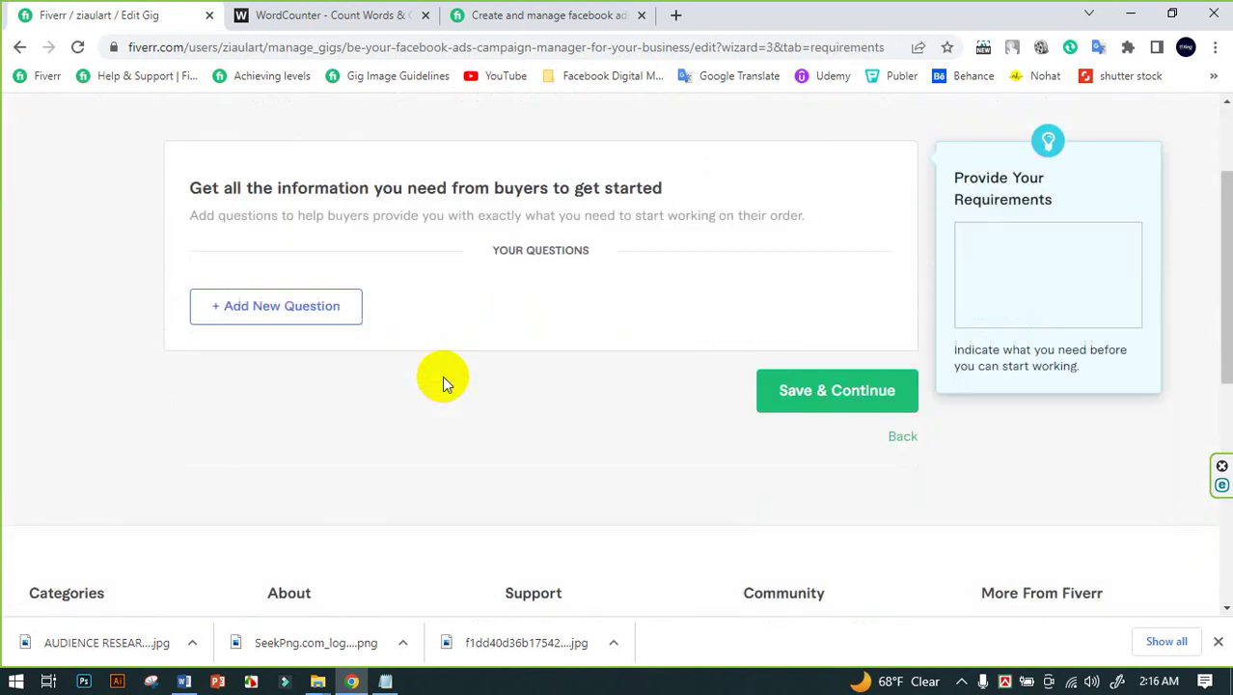
{"action": "left_click", "coordinate": [282, 279]}
{"action": "left_click", "coordinate": [383, 342]}
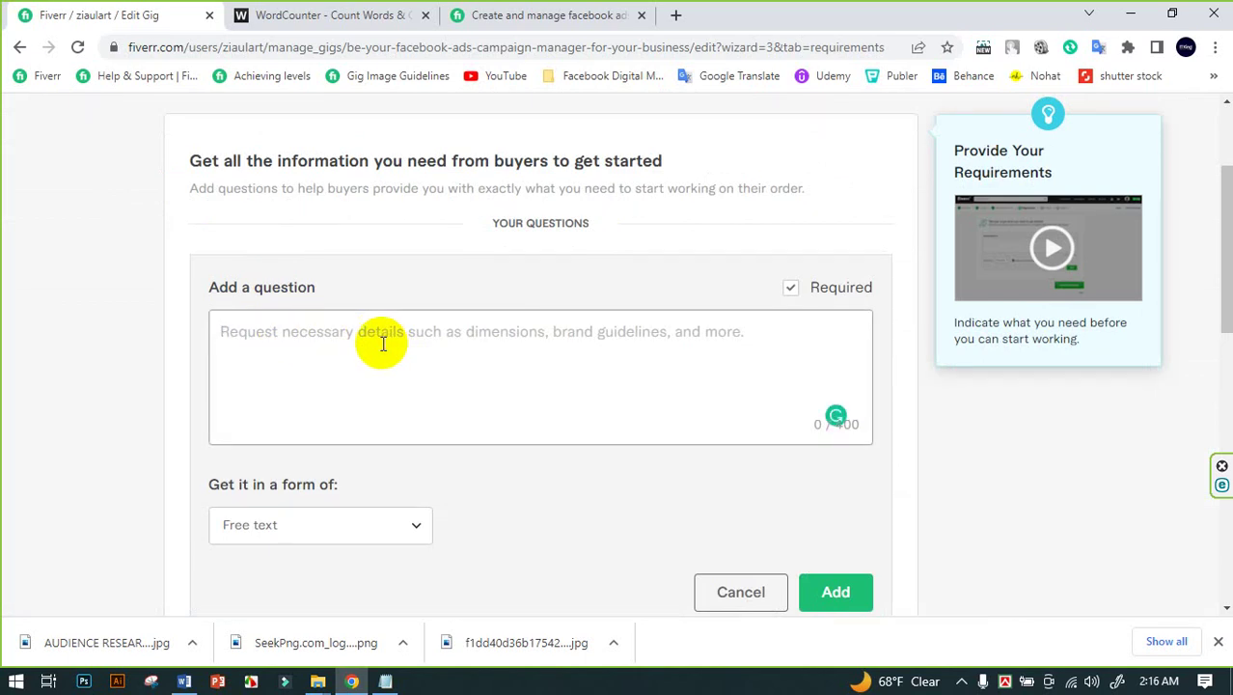
{"action": "type", "text": "Please Provide Yo"}
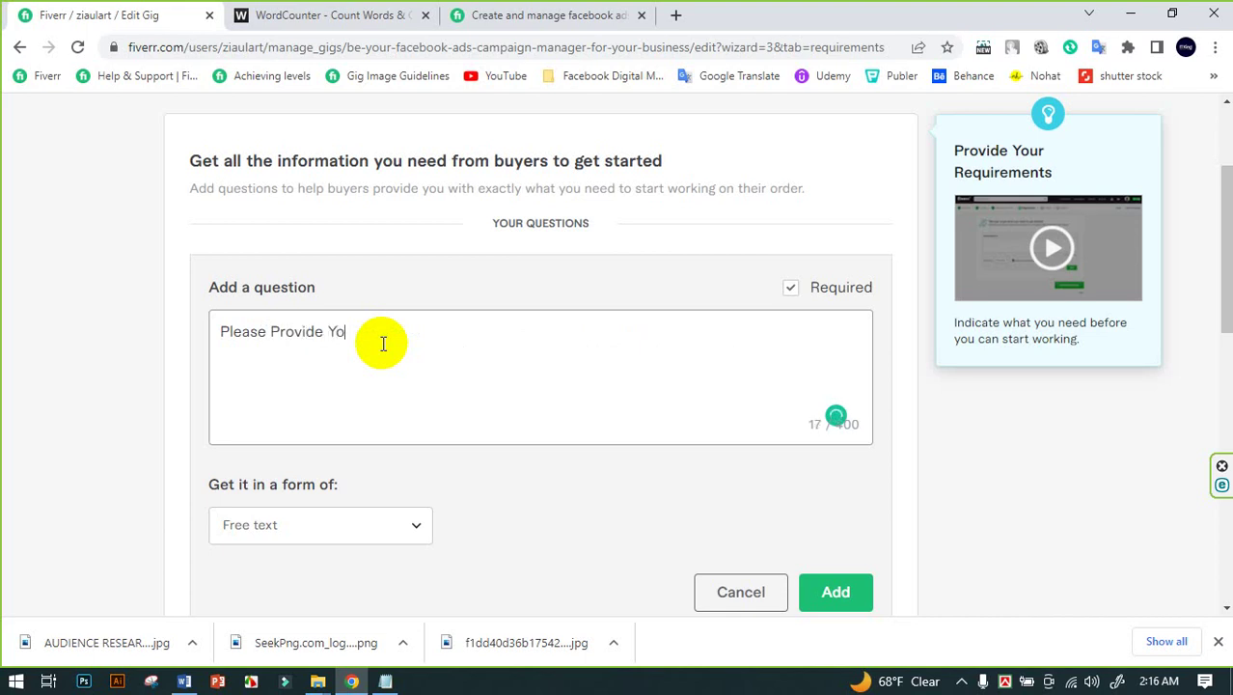
{"action": "type", "text": "ur Information."}
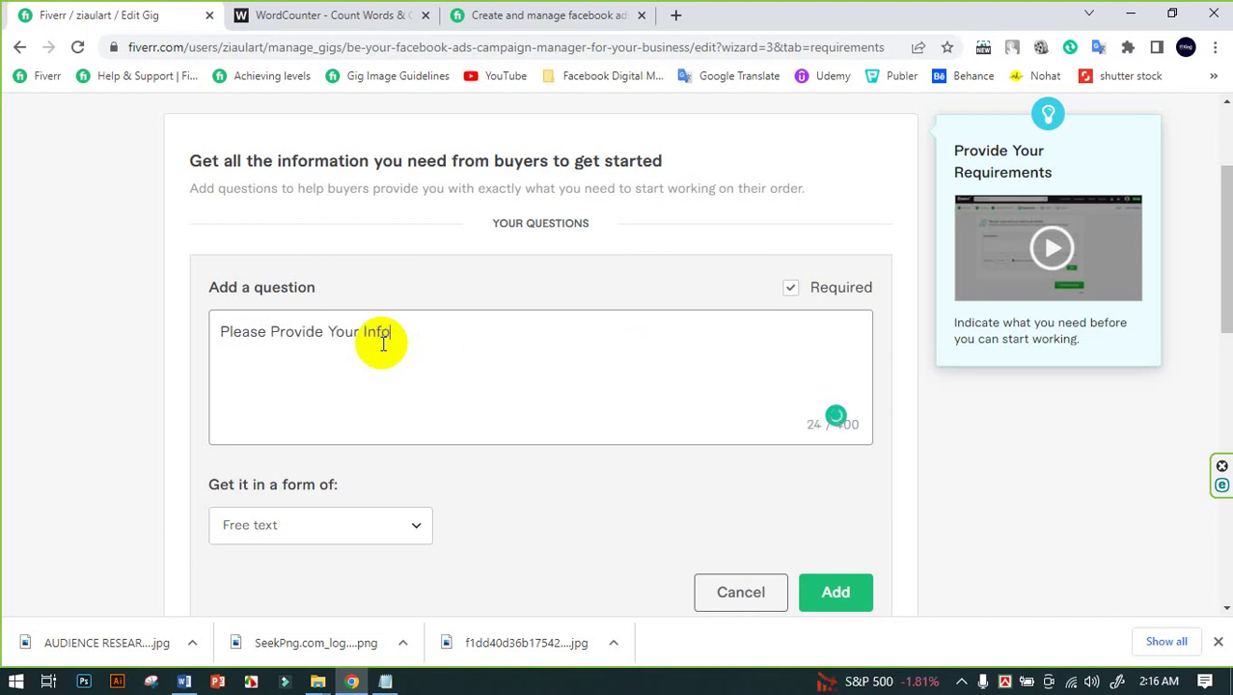
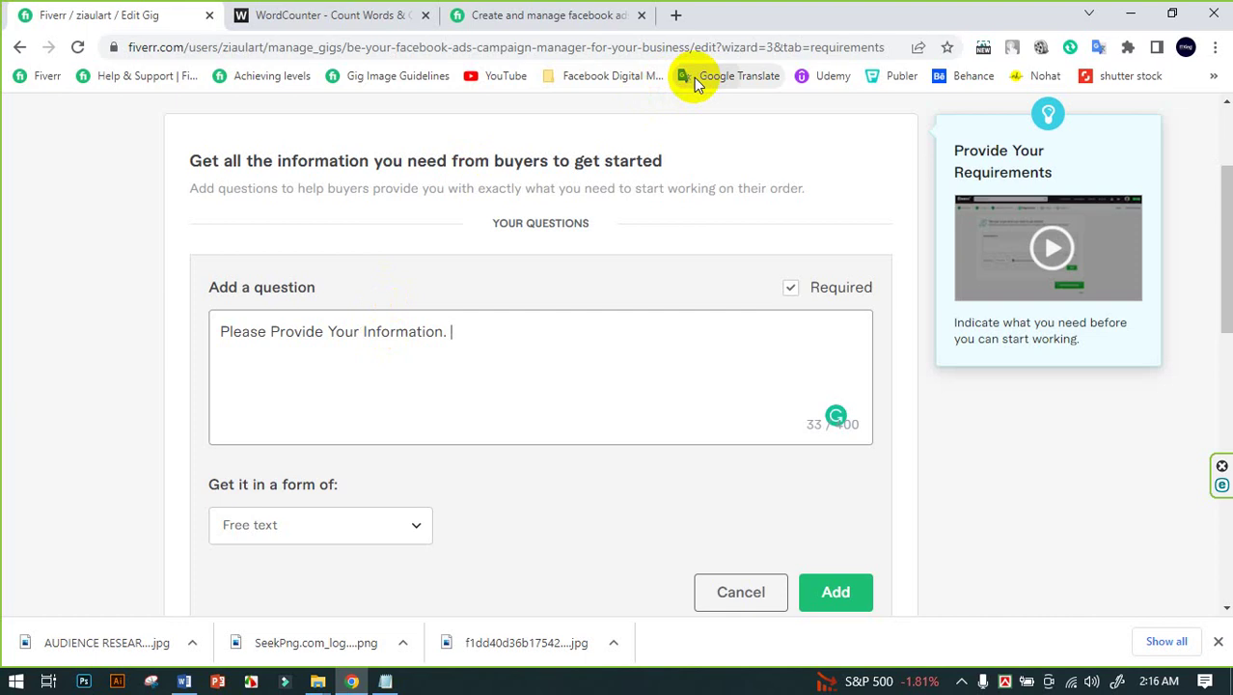
{"action": "middle_click", "coordinate": [693, 76]}
{"action": "left_click", "coordinate": [717, 12]}
{"action": "left_click", "coordinate": [233, 243]}
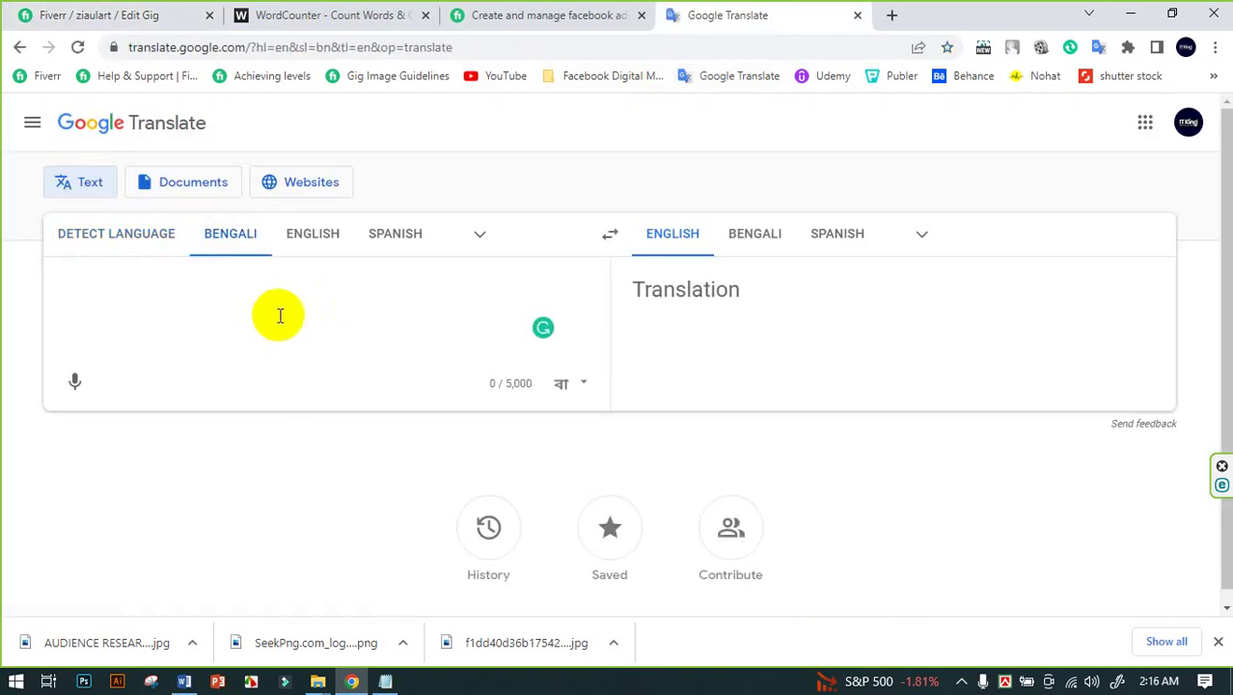
{"action": "type", "text": "eik"}
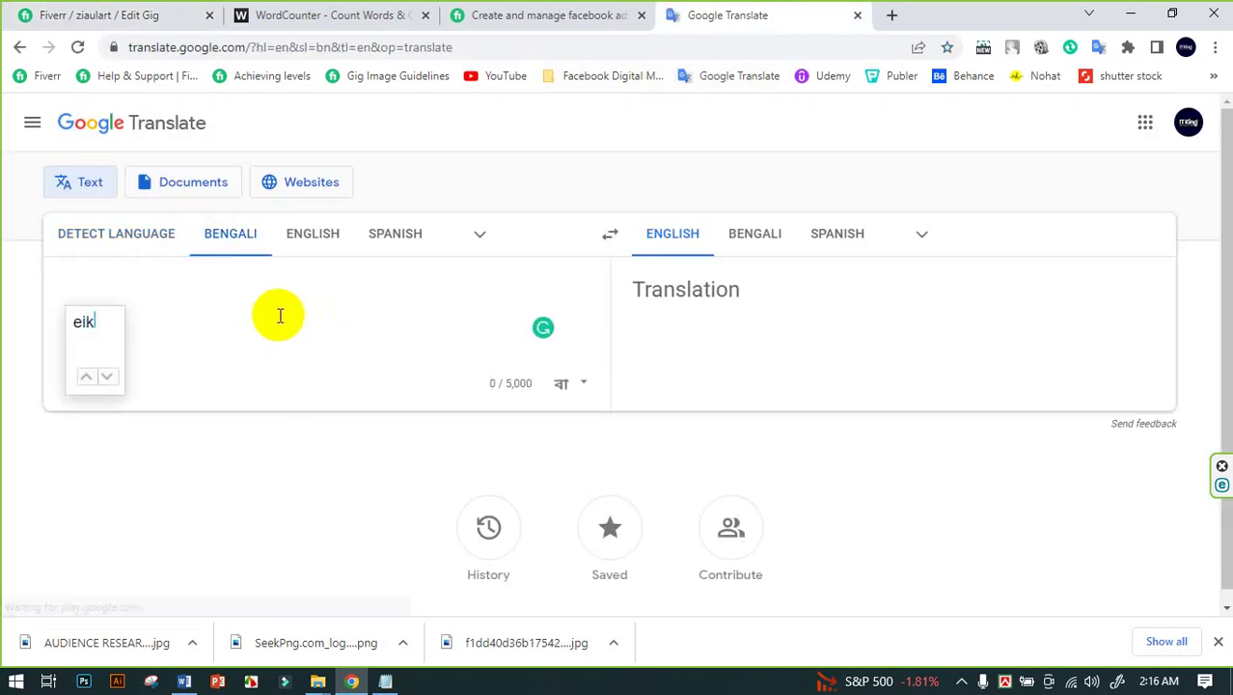
{"action": "type", "text": "hane ama"}
{"action": "key", "text": "BackSpace"}
{"action": "key", "text": "BackSpace"}
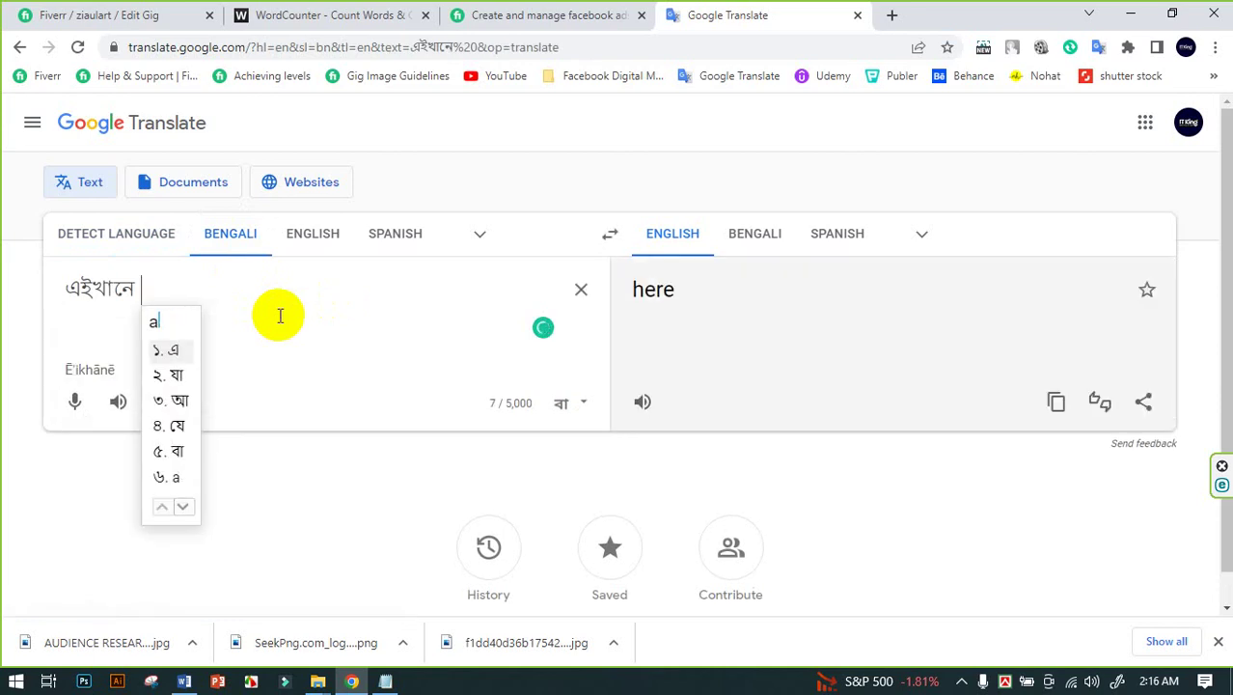
{"action": "type", "text": "pnar "}
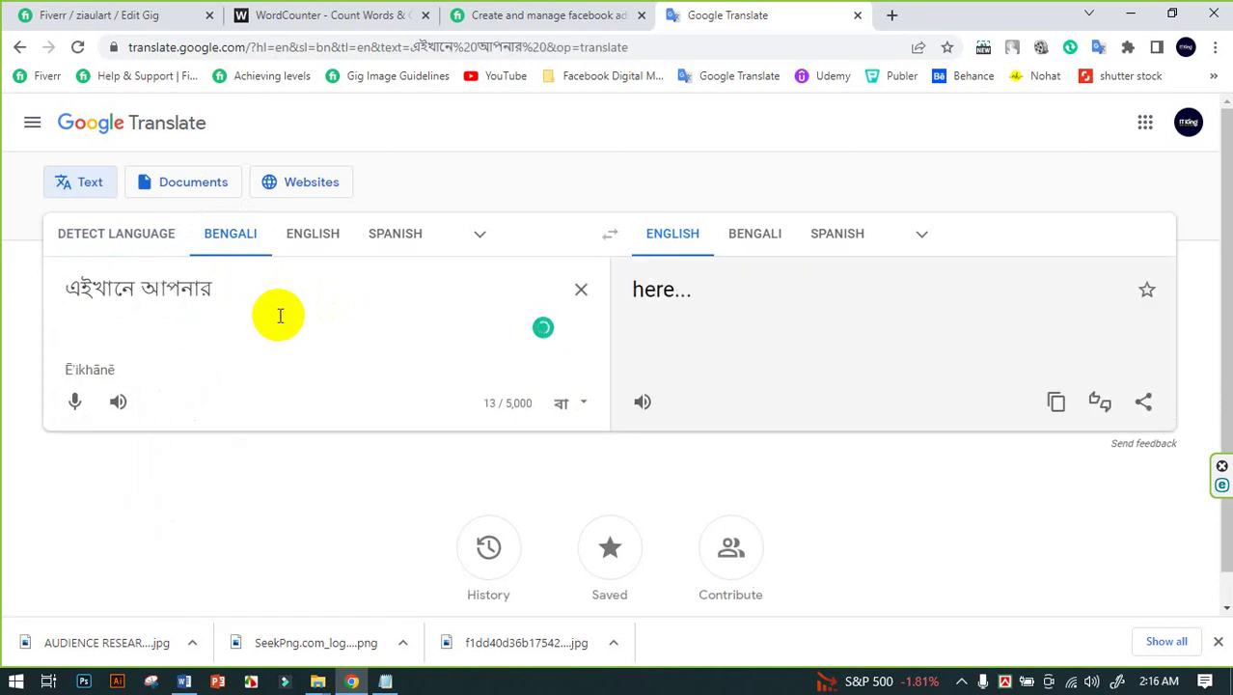
{"action": "type", "text": "er"}
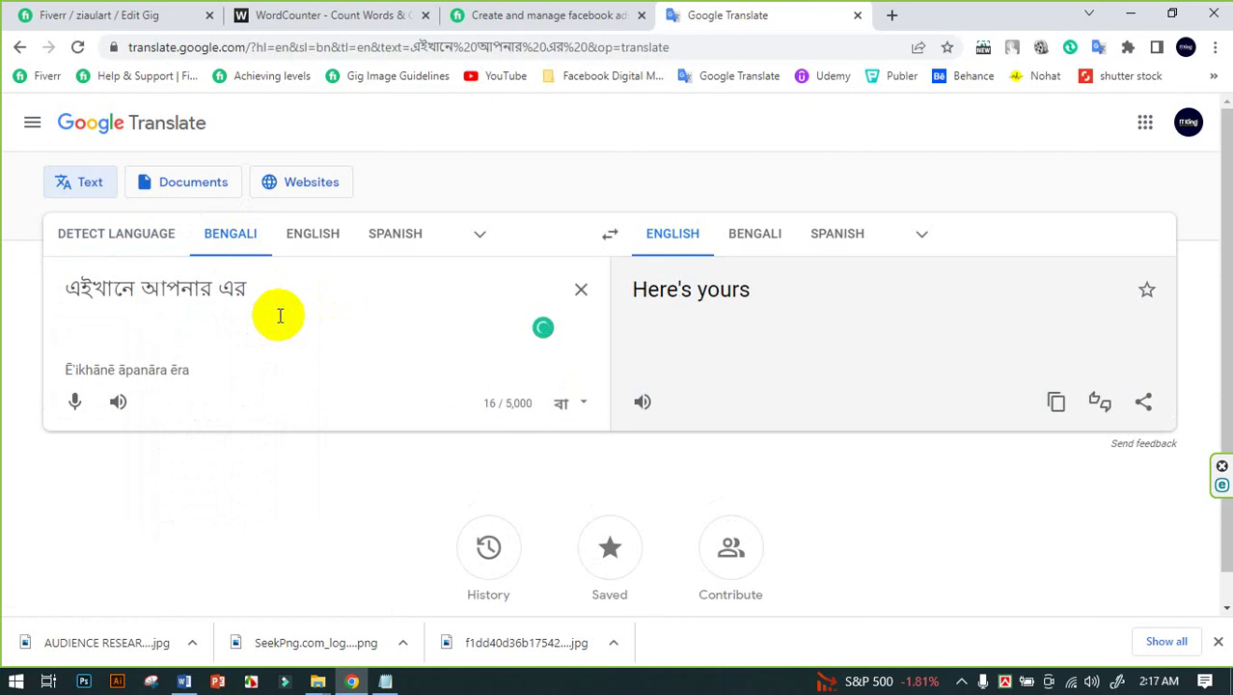
{"action": "key", "text": "BackSpace"}
{"action": "key", "text": "BackSpace"}
{"action": "key", "text": "BackSpace"}
{"action": "key", "text": "BackSpace"}
{"action": "key", "text": "BackSpace"}
{"action": "key", "text": "BackSpace"}
{"action": "key", "text": "BackSpace"}
{"action": "key", "text": "BackSpace"}
{"action": "key", "text": "BackSpace"}
{"action": "key", "text": "BackSpace"}
{"action": "key", "text": "BackSpace"}
{"action": "key", "text": "BackSpace"}
{"action": "key", "text": "BackSpace"}
{"action": "key", "text": "BackSpace"}
{"action": "key", "text": "BackSpace"}
{"action": "key", "text": "BackSpace"}
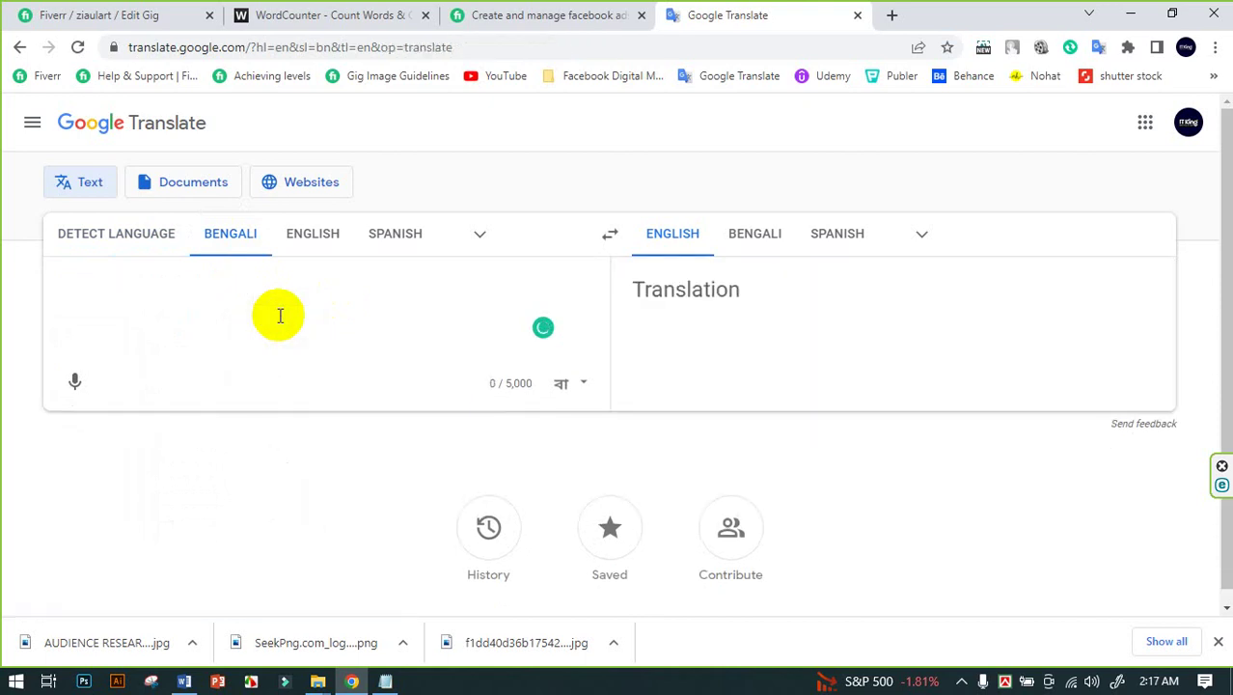
{"action": "type", "text": "ekhan e"}
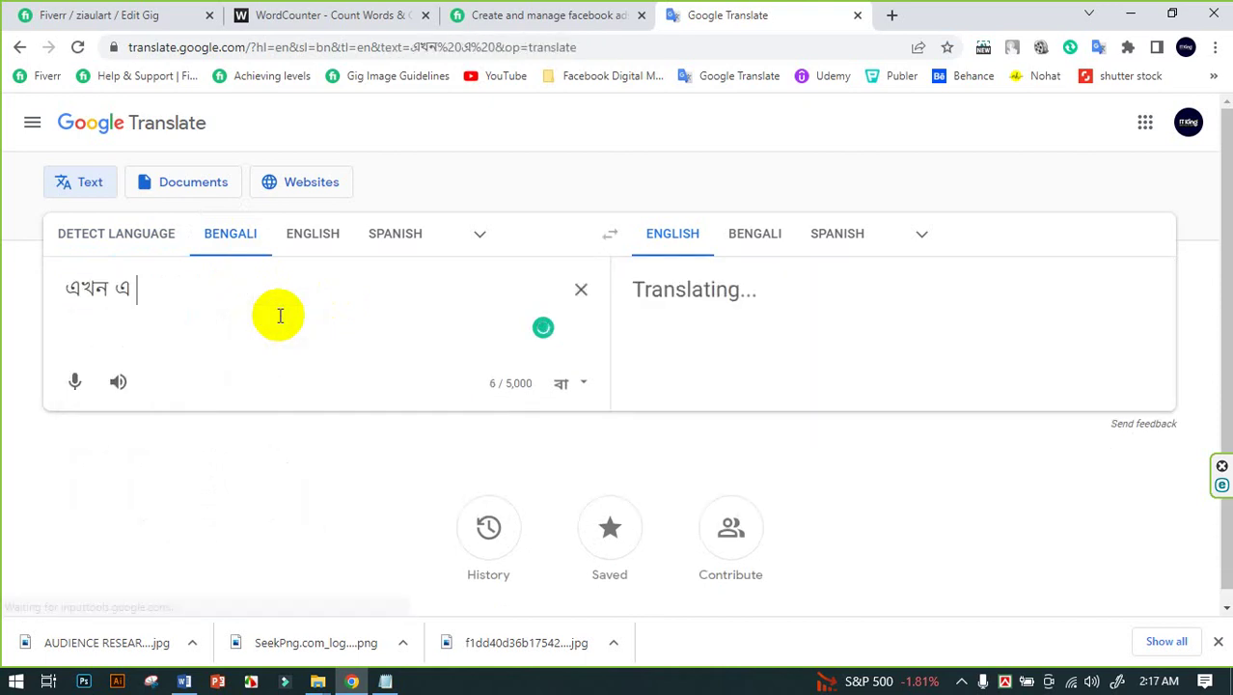
{"action": "key", "text": "BackSpace"}
{"action": "key", "text": "BackSpace"}
{"action": "key", "text": "BackSpace"}
{"action": "key", "text": "BackSpace"}
{"action": "key", "text": "BackSpace"}
{"action": "key", "text": "BackSpace"}
{"action": "type", "text": "e"}
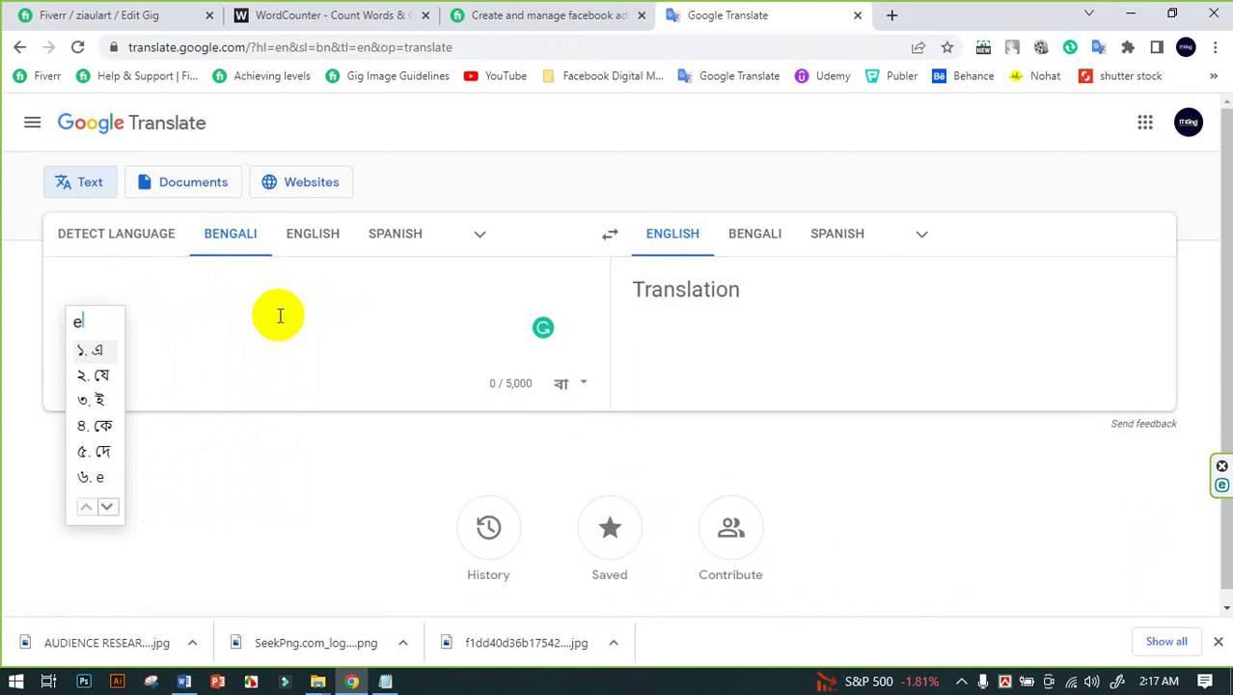
{"action": "type", "text": "khan e"}
{"action": "key", "text": "BackSpace"}
{"action": "key", "text": "BackSpace"}
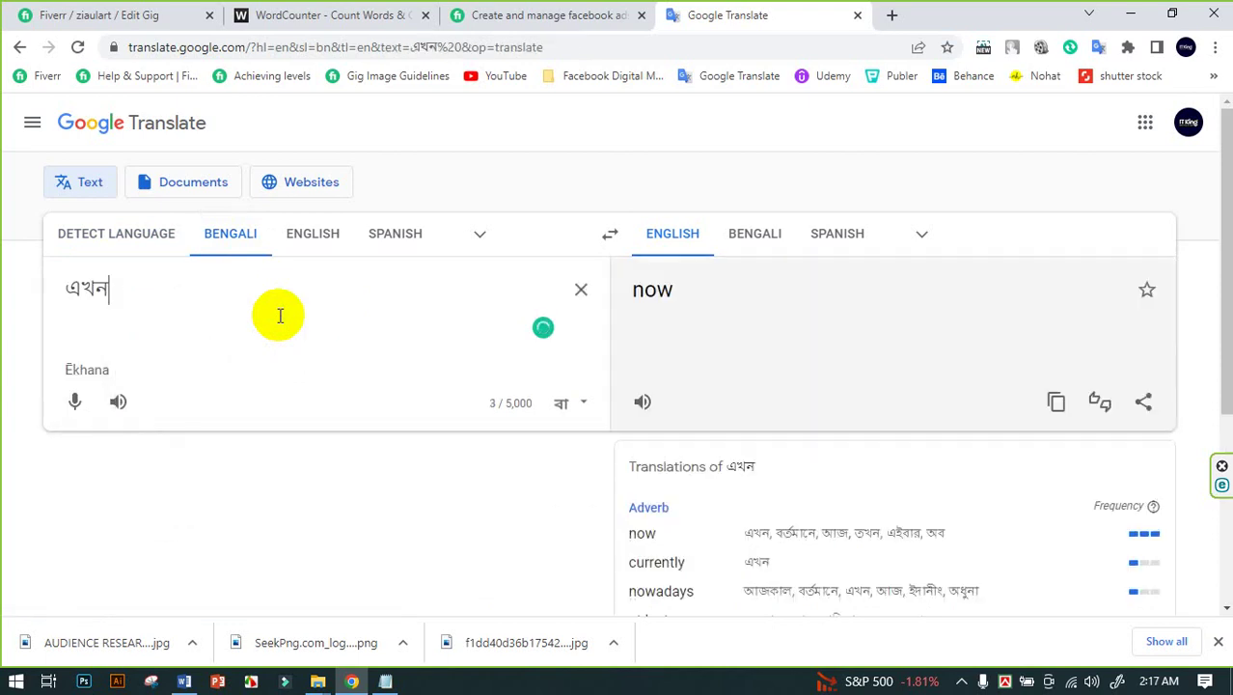
{"action": "key", "text": "BackSpace"}
{"action": "key", "text": "BackSpace"}
{"action": "key", "text": "BackSpace"}
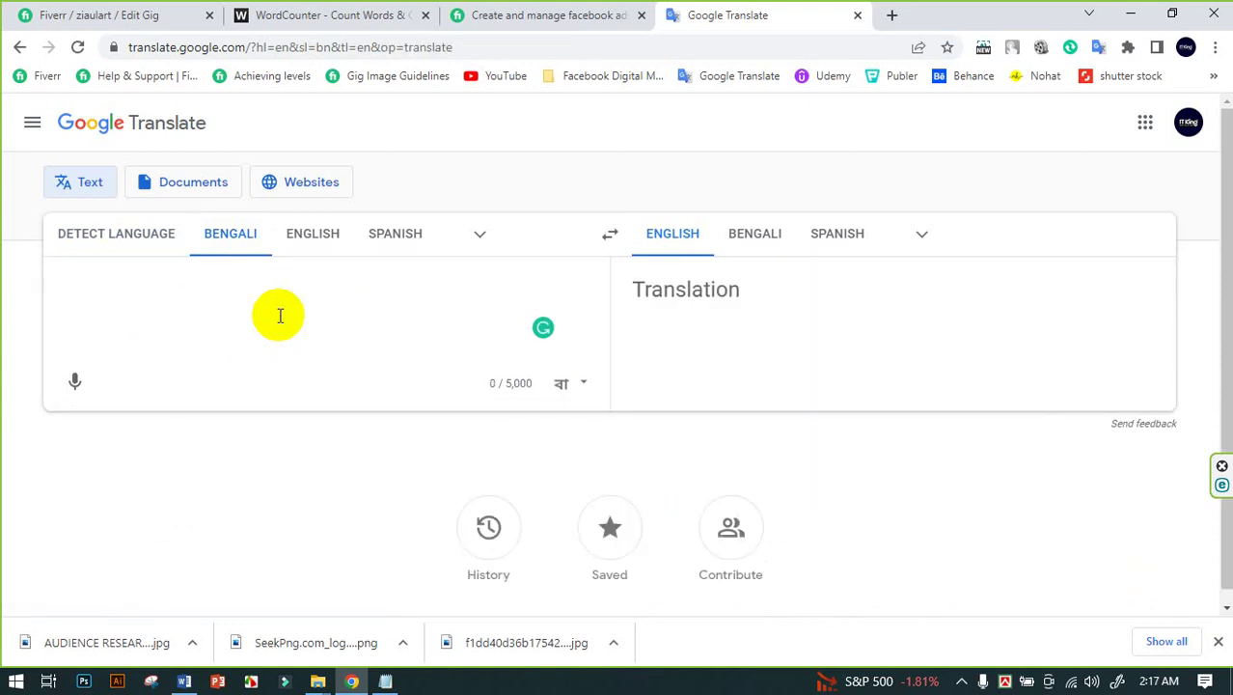
{"action": "left_click", "coordinate": [91, 14]}
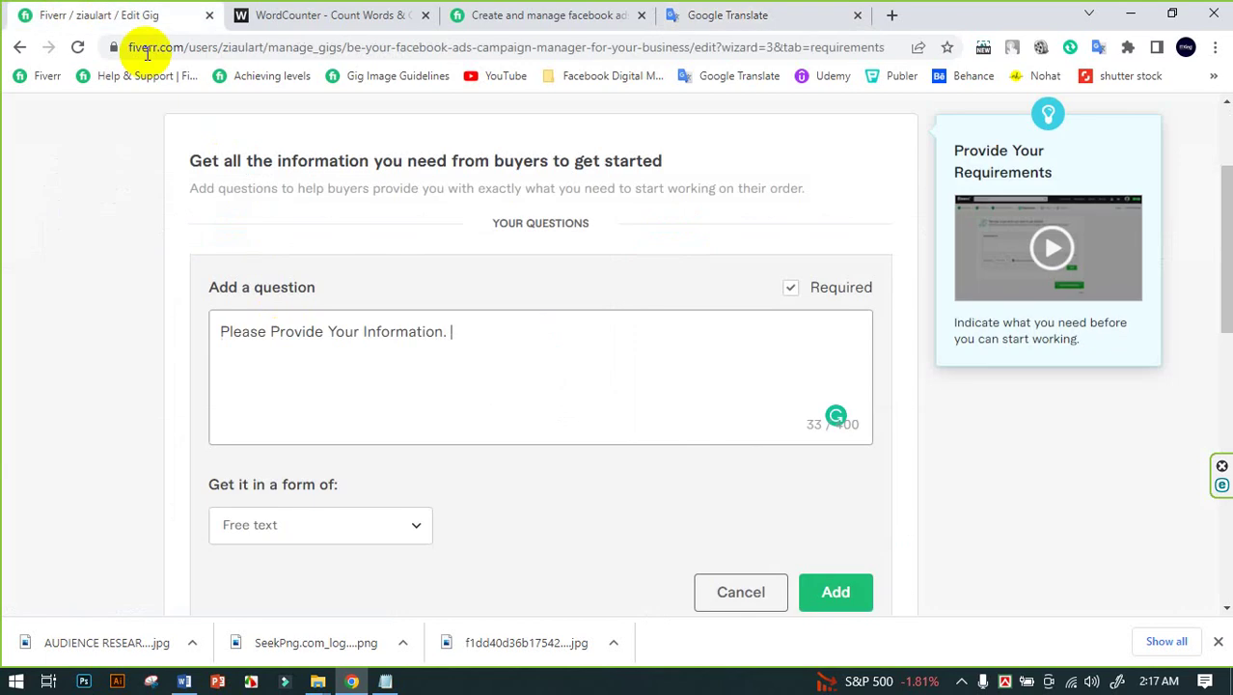
Complete the buyer question so it reads "Please Provide Your Facebook Ads Campaign Information. Thank You."
{"action": "left_click", "coordinate": [503, 347]}
{"action": "key", "text": "BackSpace"}
{"action": "key", "text": "BackSpace"}
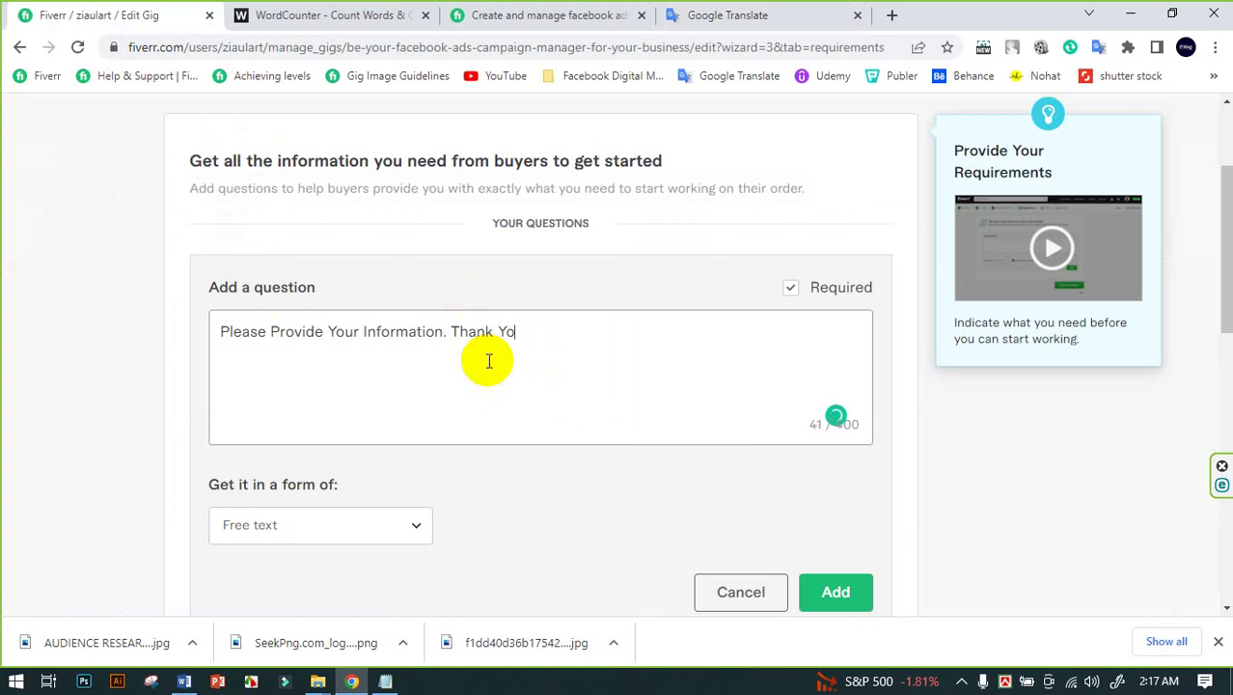
{"action": "left_click", "coordinate": [324, 332]}
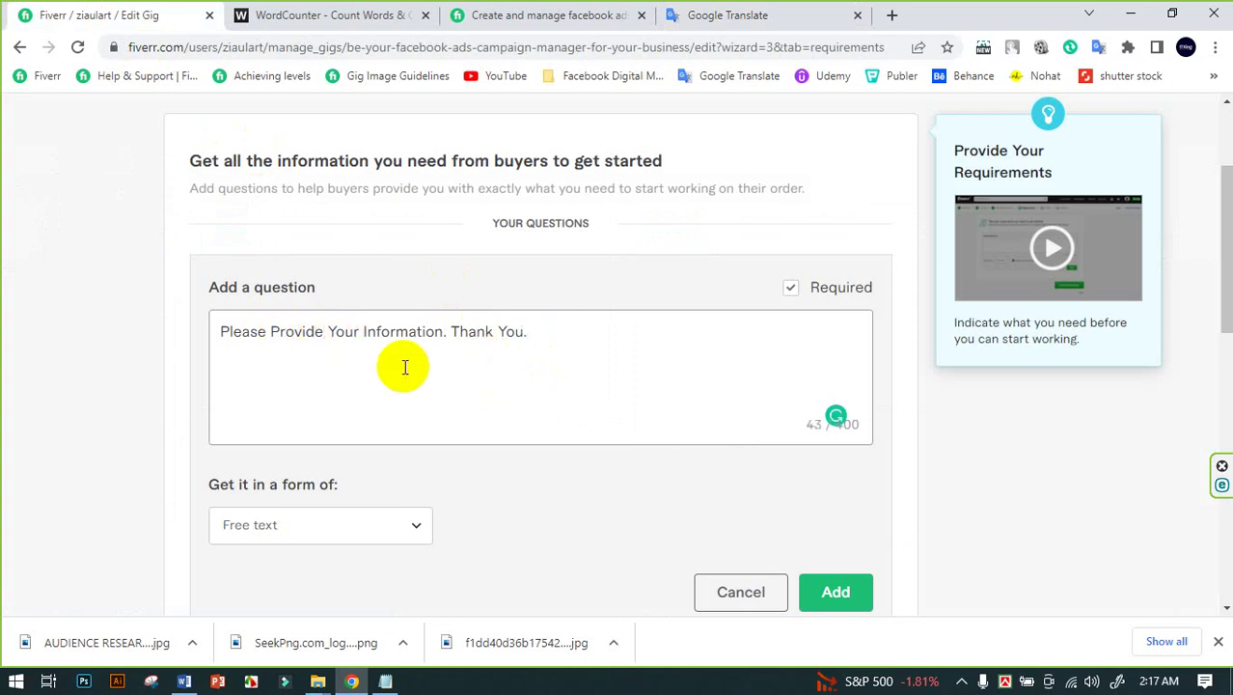
{"action": "left_click", "coordinate": [358, 331]}
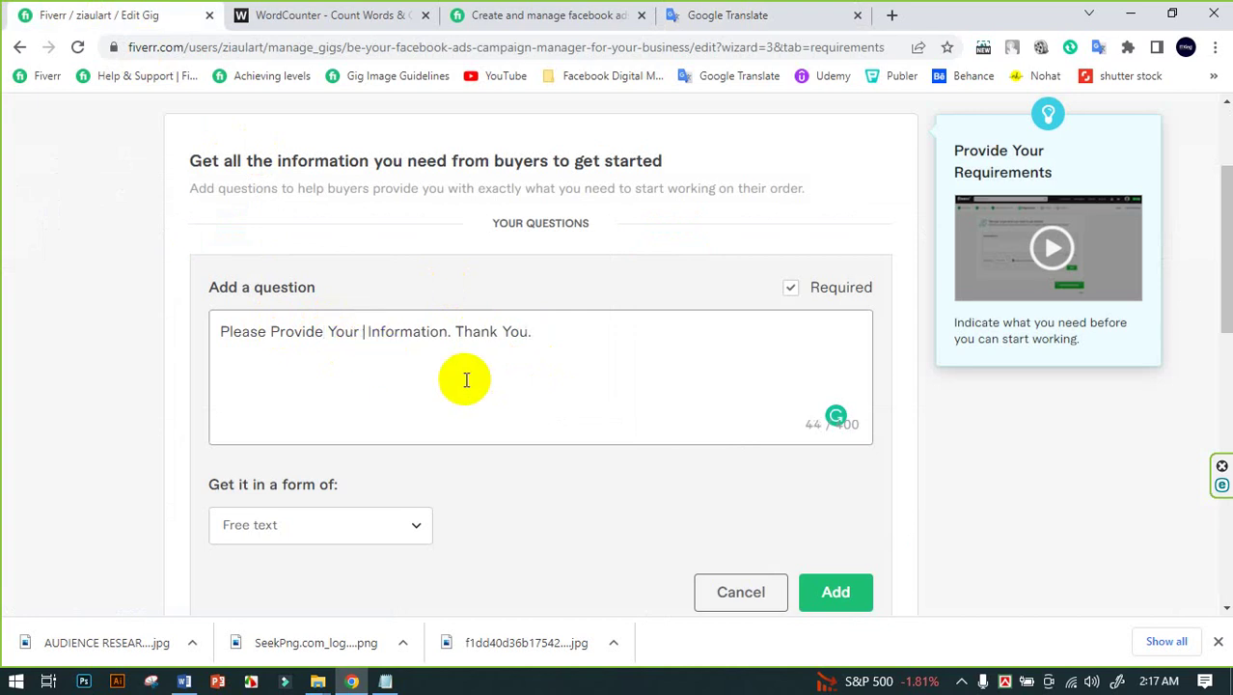
{"action": "type", "text": "Facebook"}
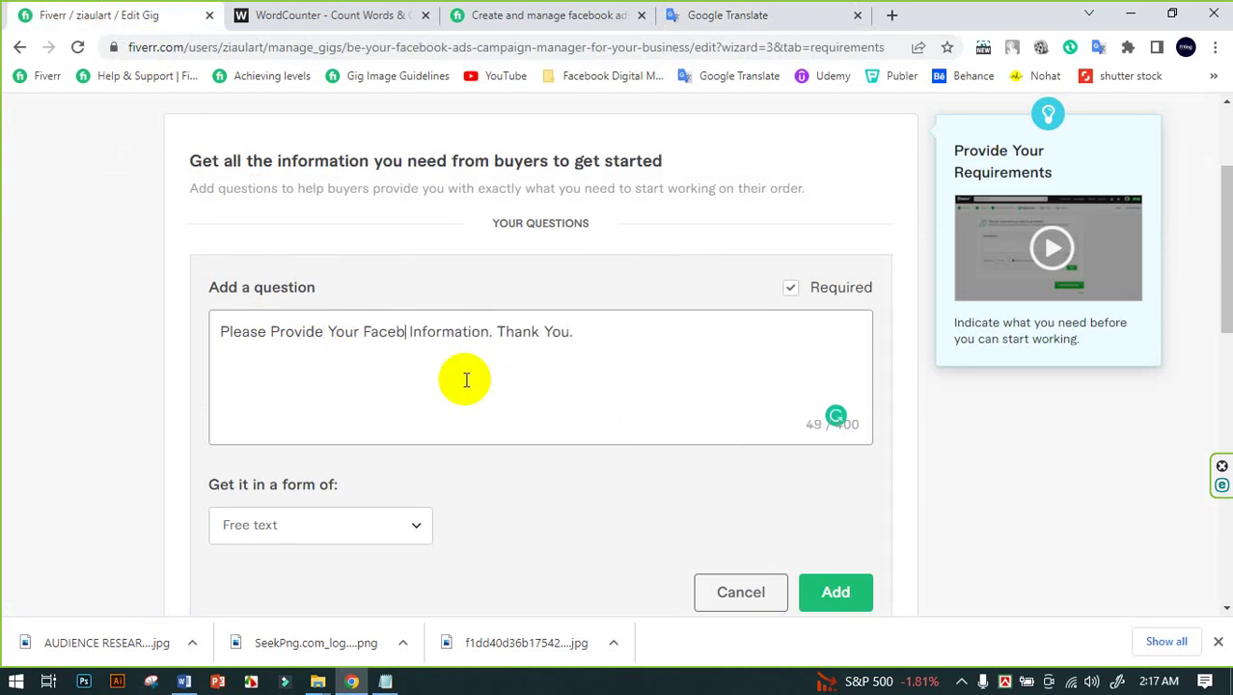
{"action": "type", "text": " Ads C"}
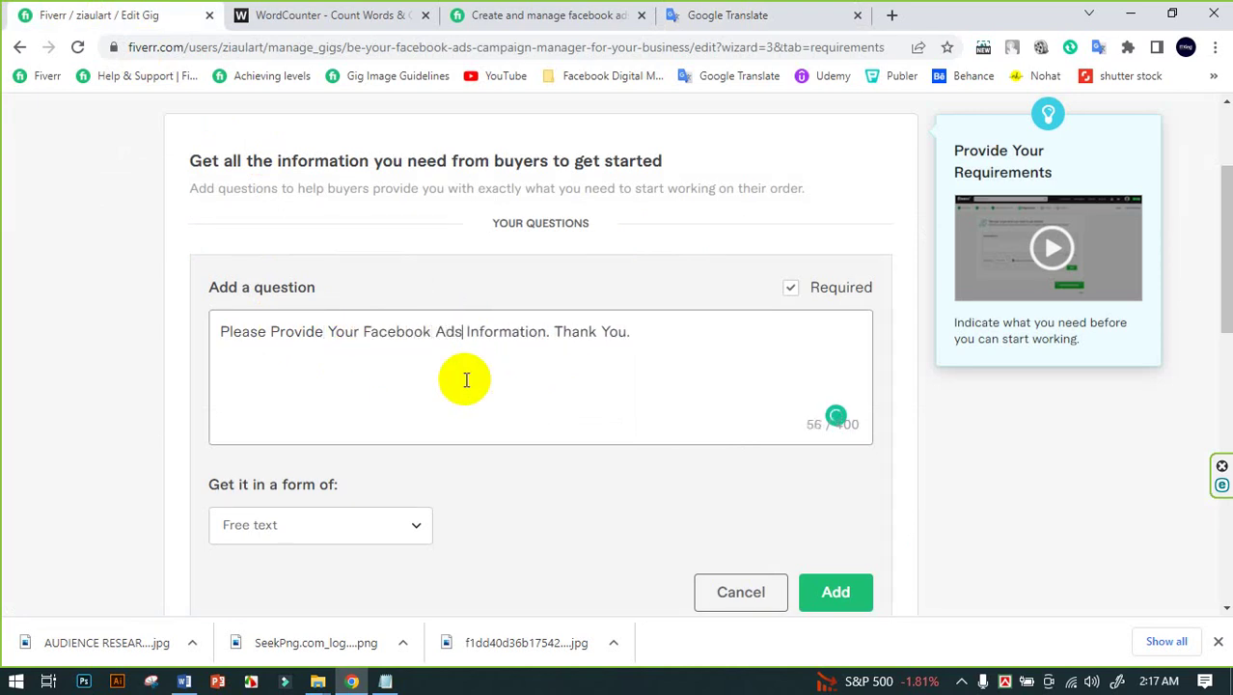
{"action": "type", "text": "ampaign"}
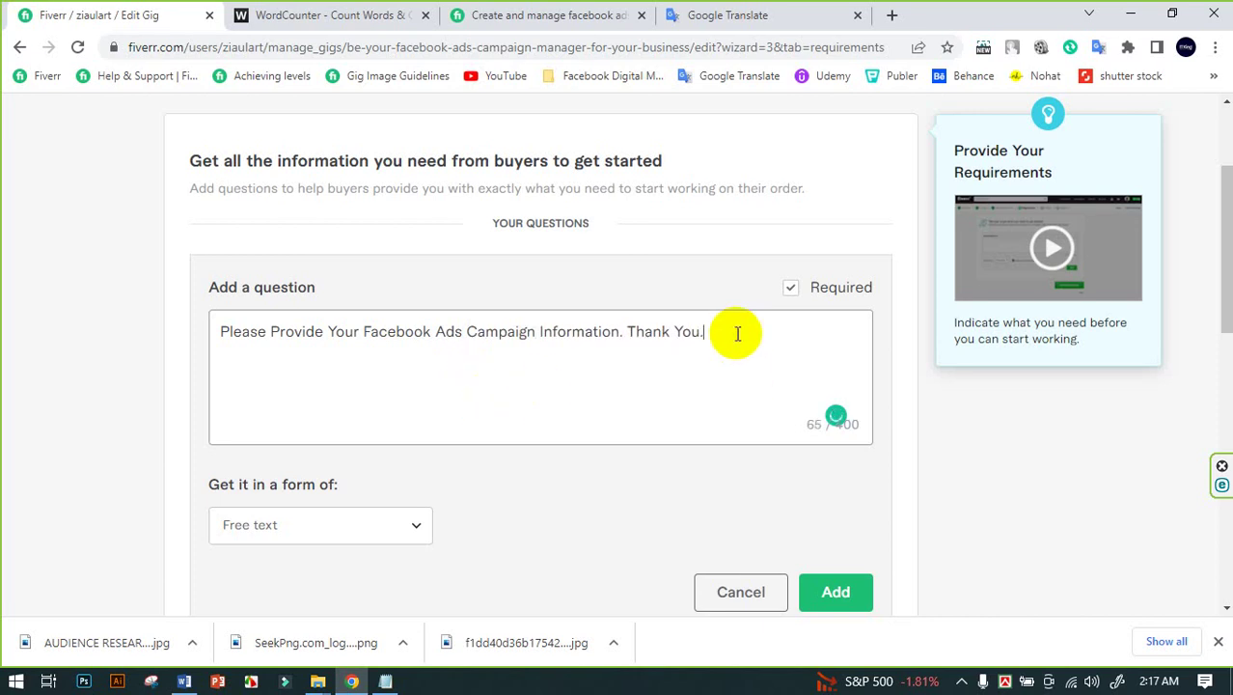
Add the free-text question to the requirements, save them and continue to the gig's gallery
{"action": "scroll", "coordinate": [762, 434], "scroll_direction": "down", "scroll_amount": 1}
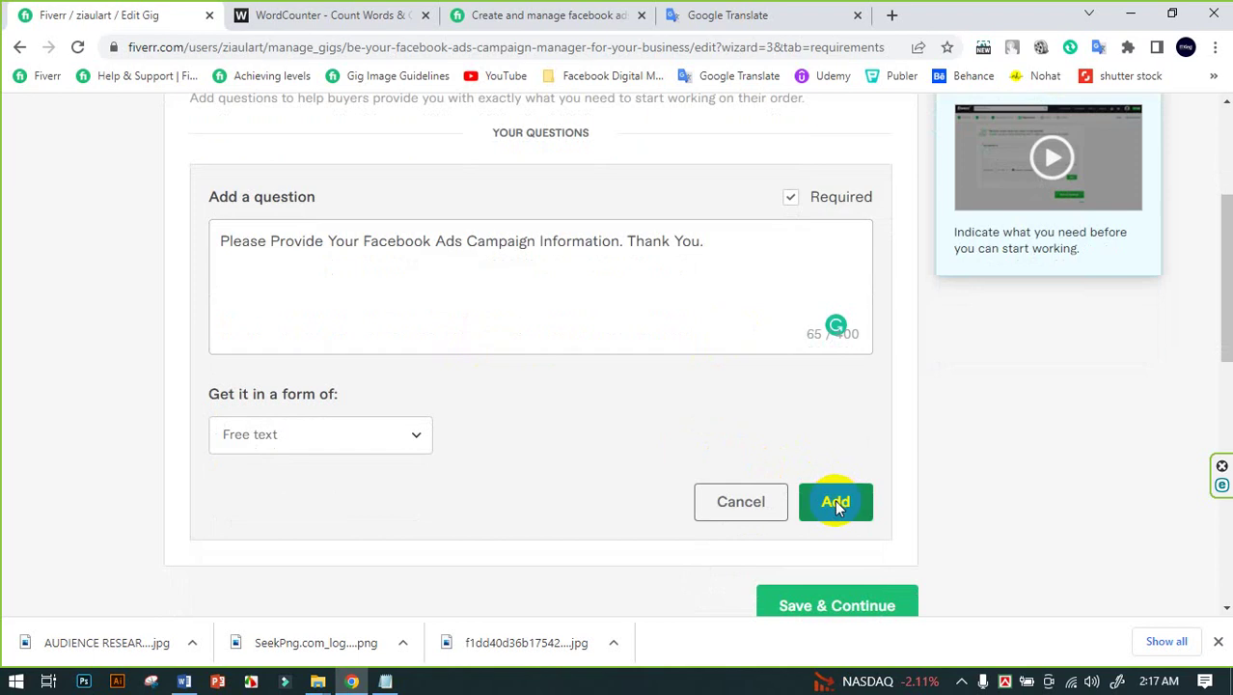
{"action": "left_click", "coordinate": [835, 503]}
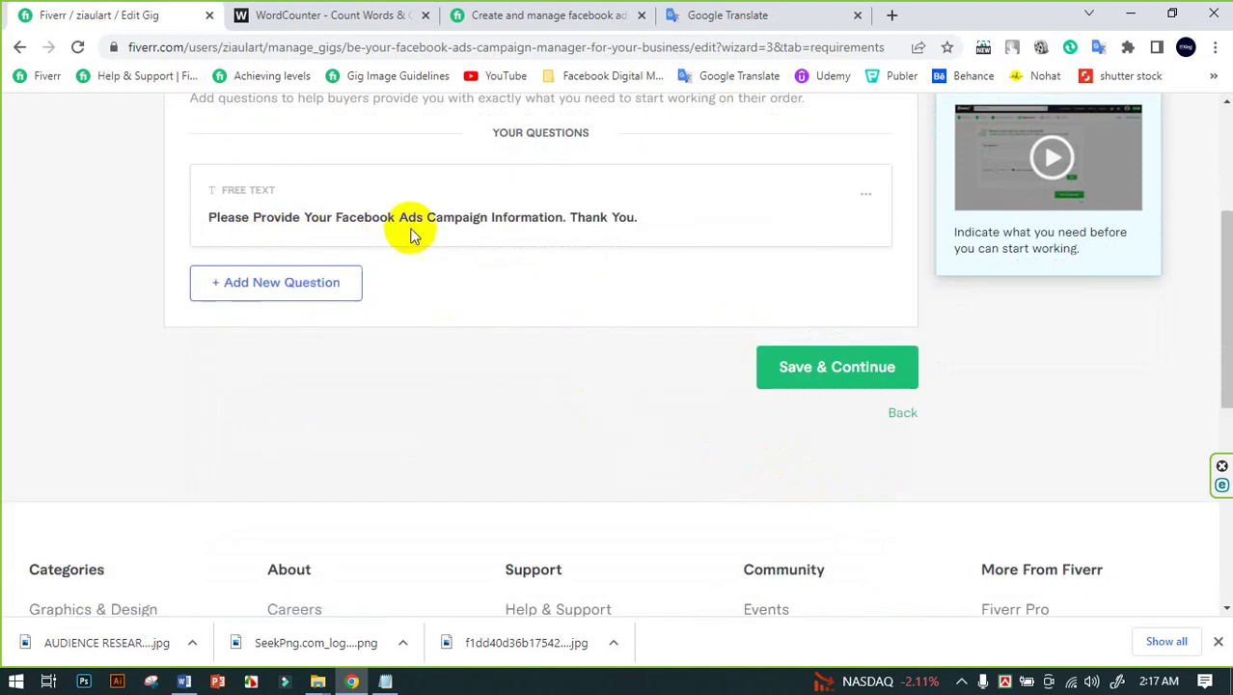
{"action": "left_click", "coordinate": [815, 374]}
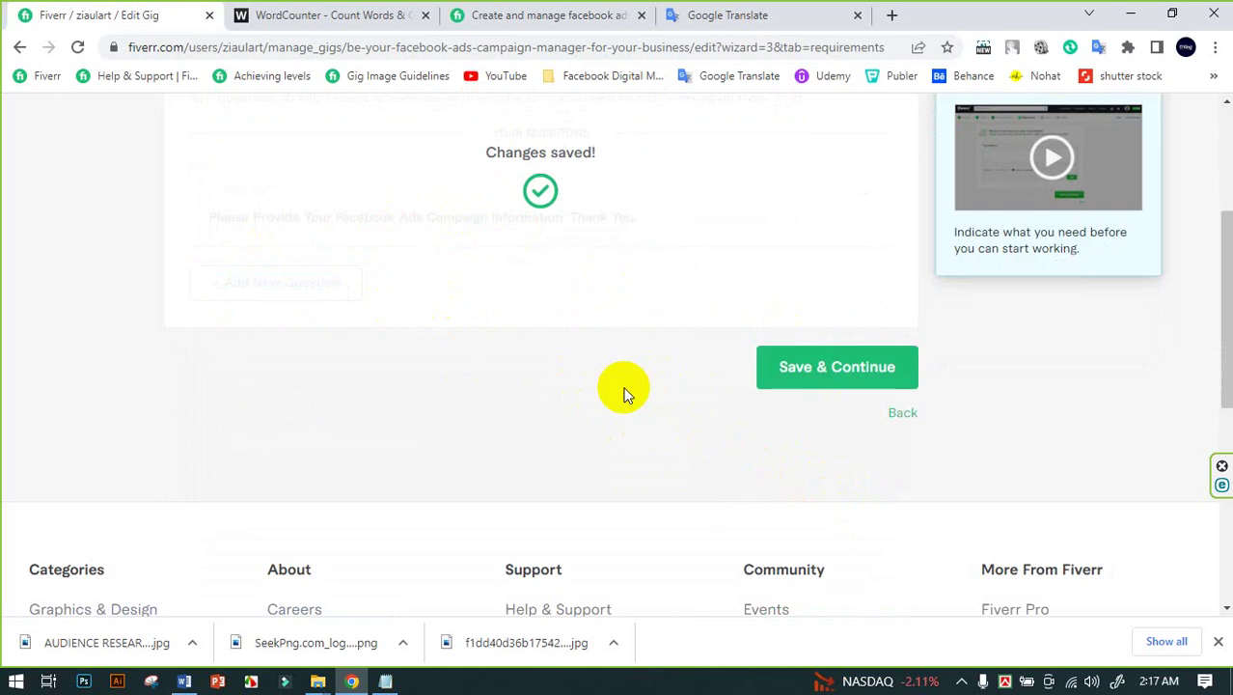
Upload FACEBOOK.jpg as the first gig image from E: > Digital Marketing Fiverr > Digital Marketing Gigs > Faceboook Ads gig 1
{"action": "scroll", "coordinate": [311, 366], "scroll_direction": "down", "scroll_amount": 3}
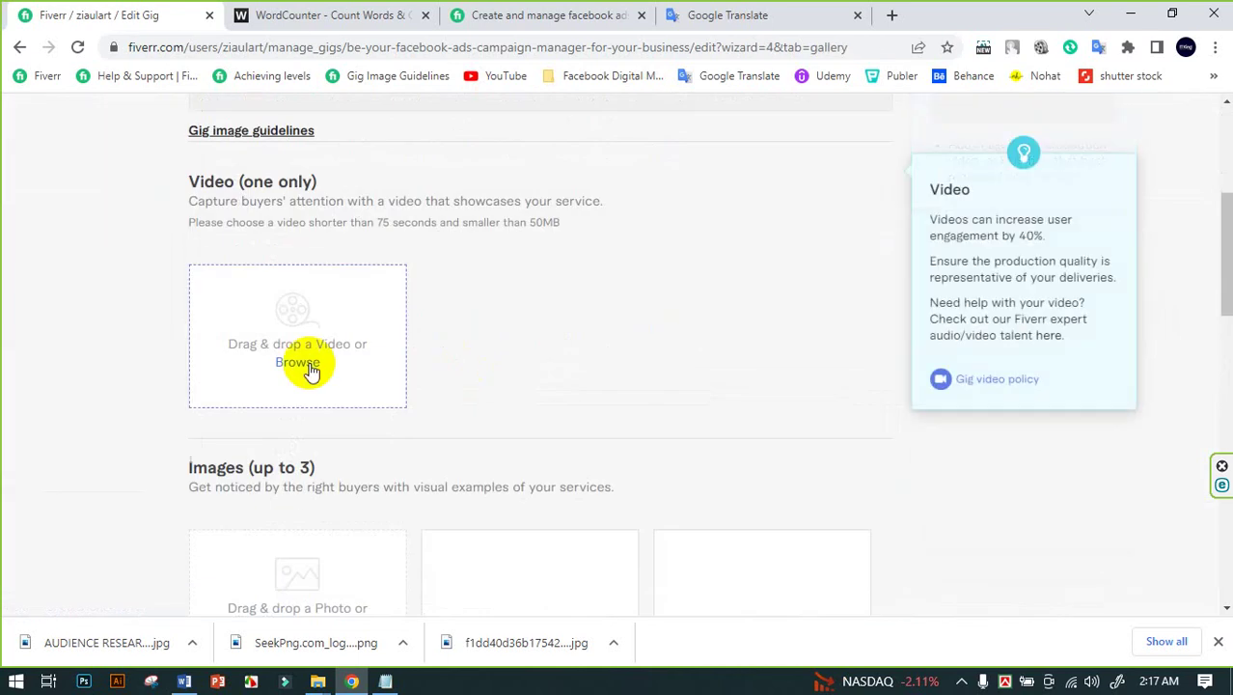
{"action": "scroll", "coordinate": [377, 352], "scroll_direction": "up", "scroll_amount": 1}
{"action": "scroll", "coordinate": [311, 317], "scroll_direction": "down", "scroll_amount": 1}
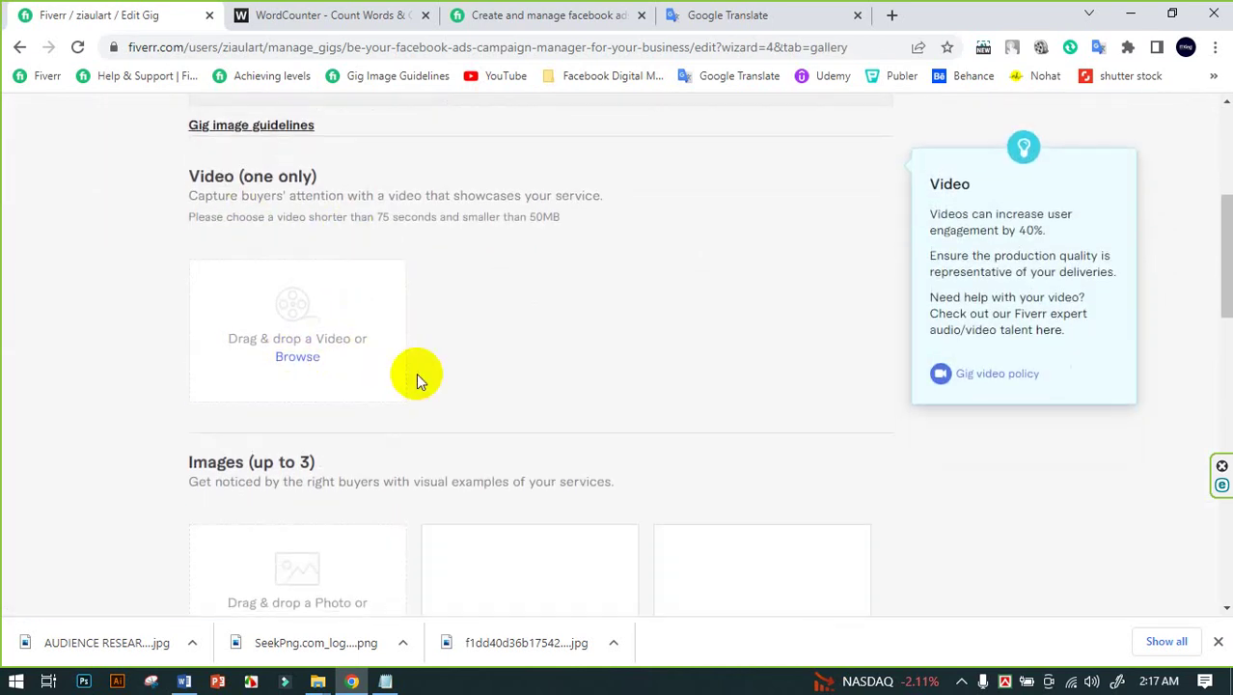
{"action": "scroll", "coordinate": [288, 429], "scroll_direction": "down", "scroll_amount": 2}
{"action": "left_click", "coordinate": [291, 447]}
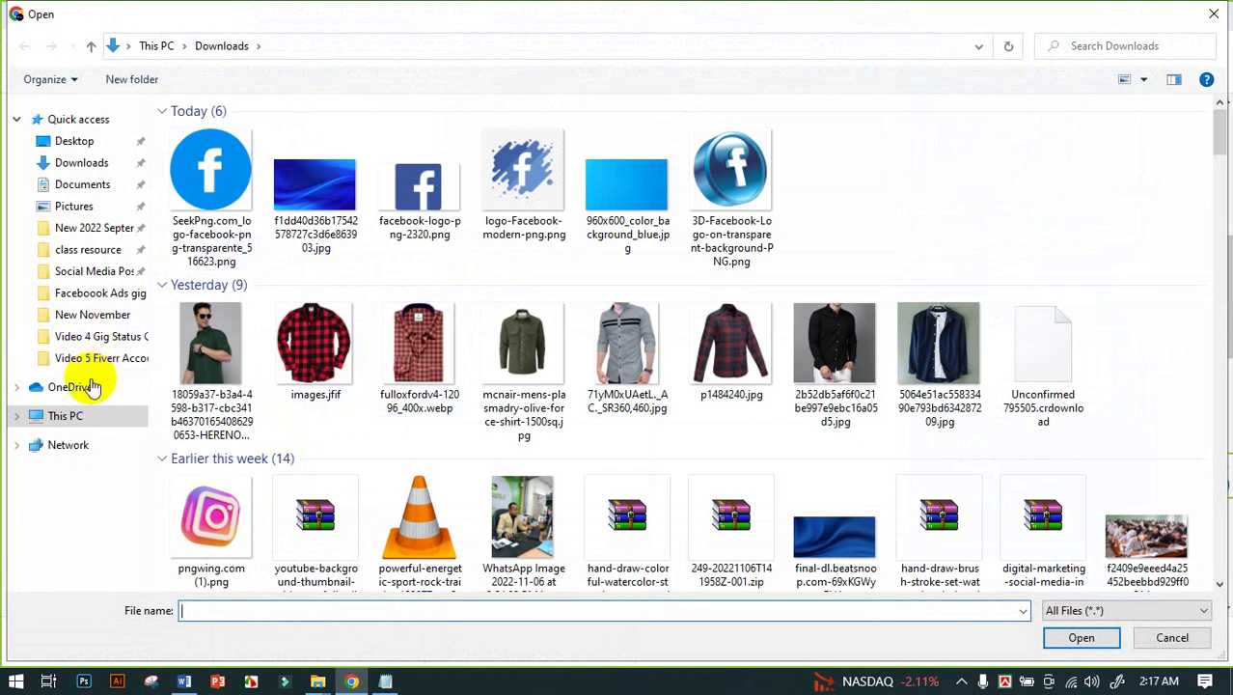
{"action": "left_click", "coordinate": [84, 417]}
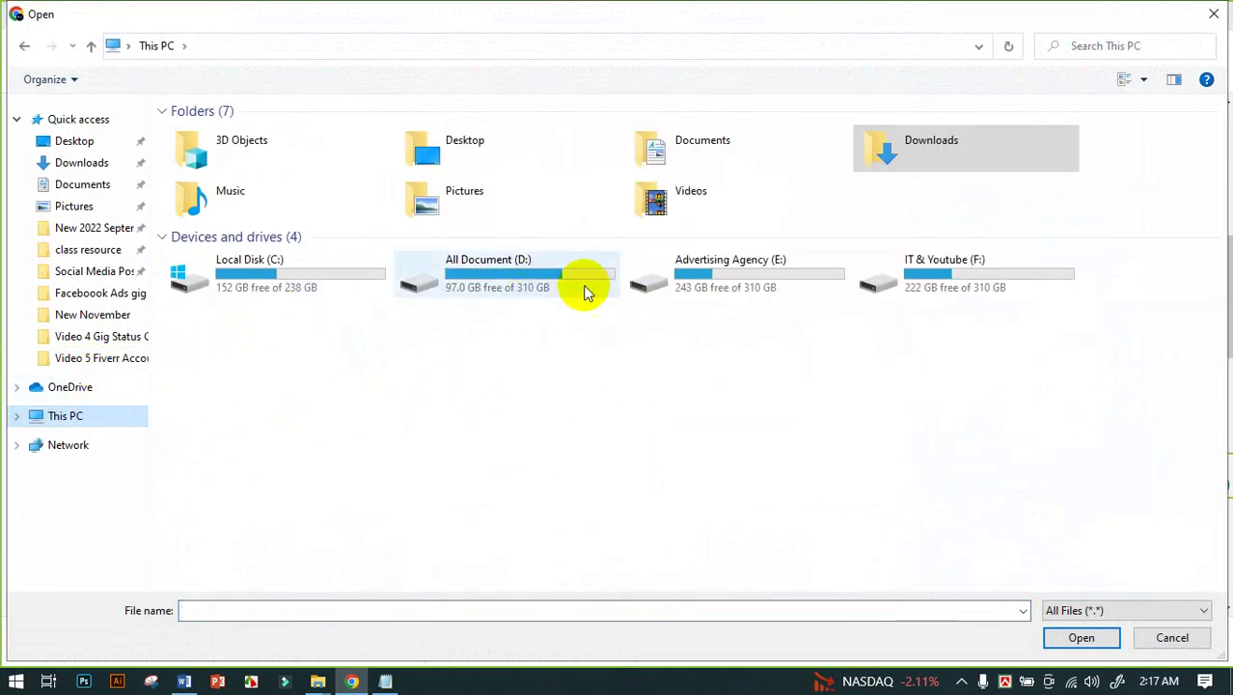
{"action": "double_click", "coordinate": [751, 289]}
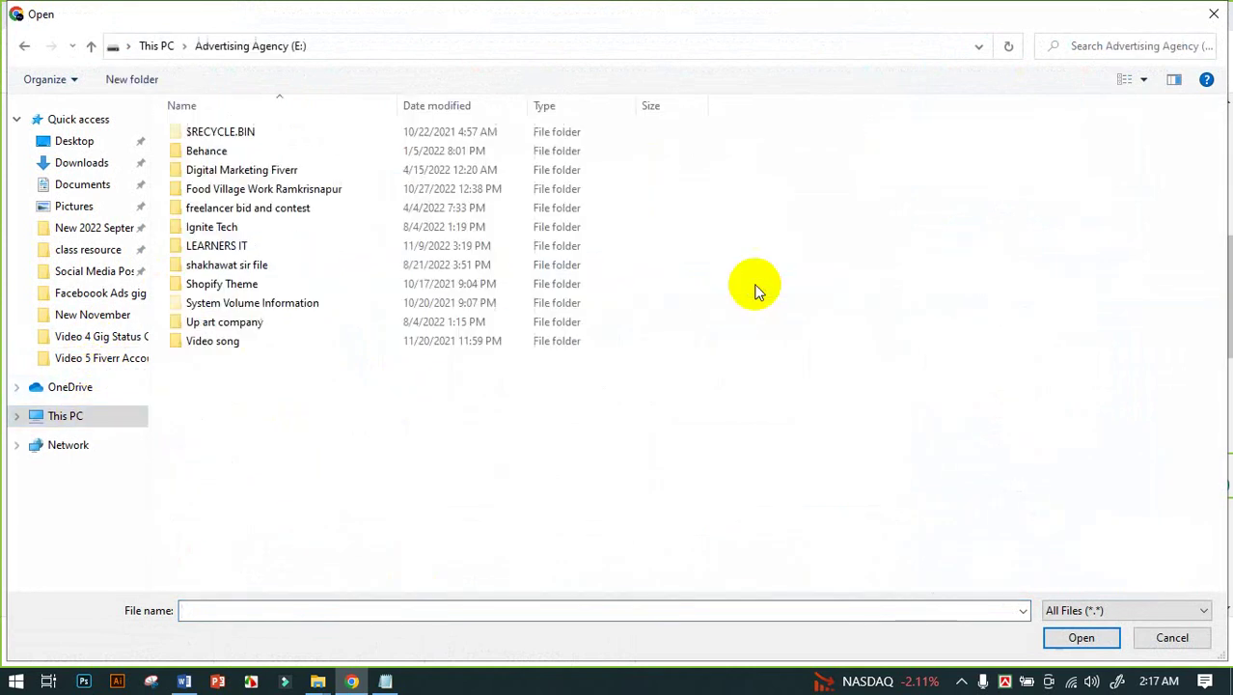
{"action": "double_click", "coordinate": [232, 172]}
{"action": "double_click", "coordinate": [239, 132]}
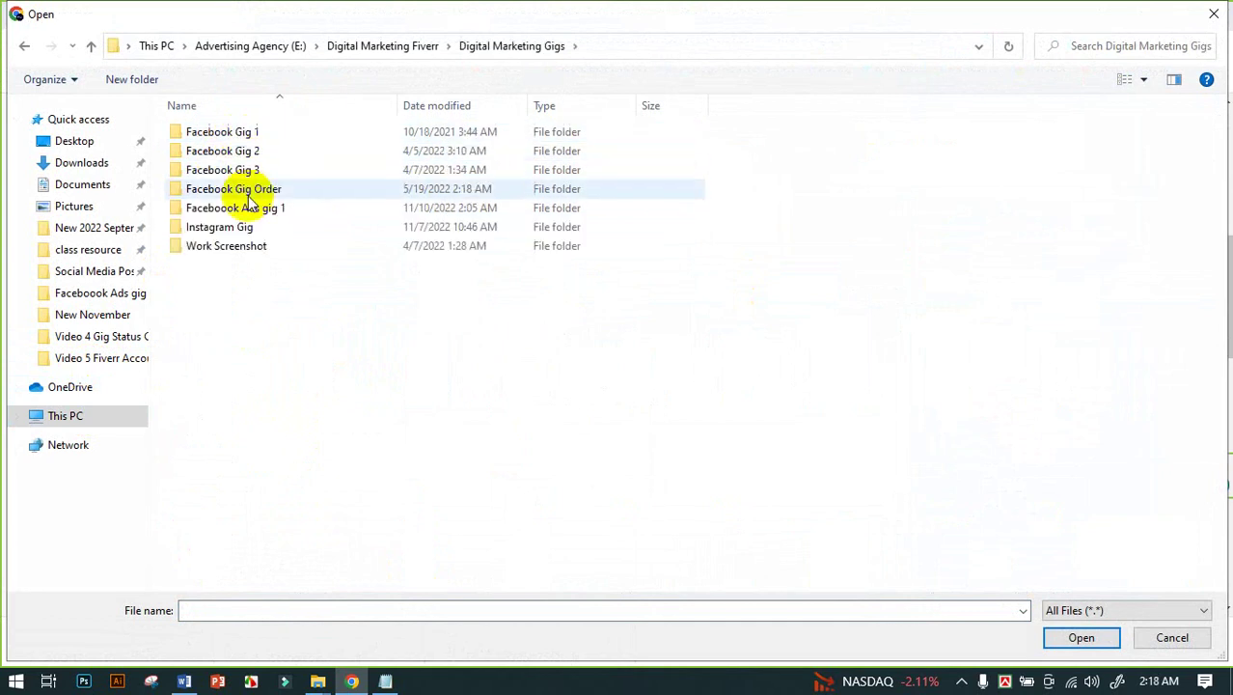
{"action": "double_click", "coordinate": [243, 206]}
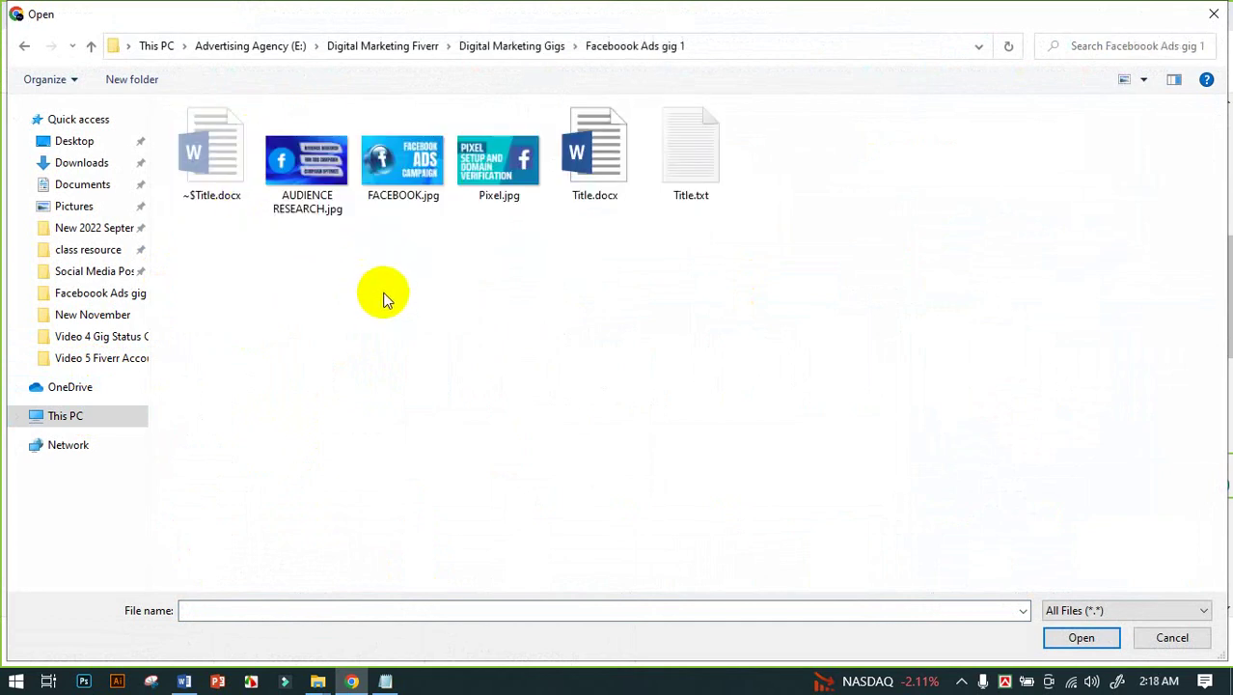
{"action": "left_click", "coordinate": [413, 169]}
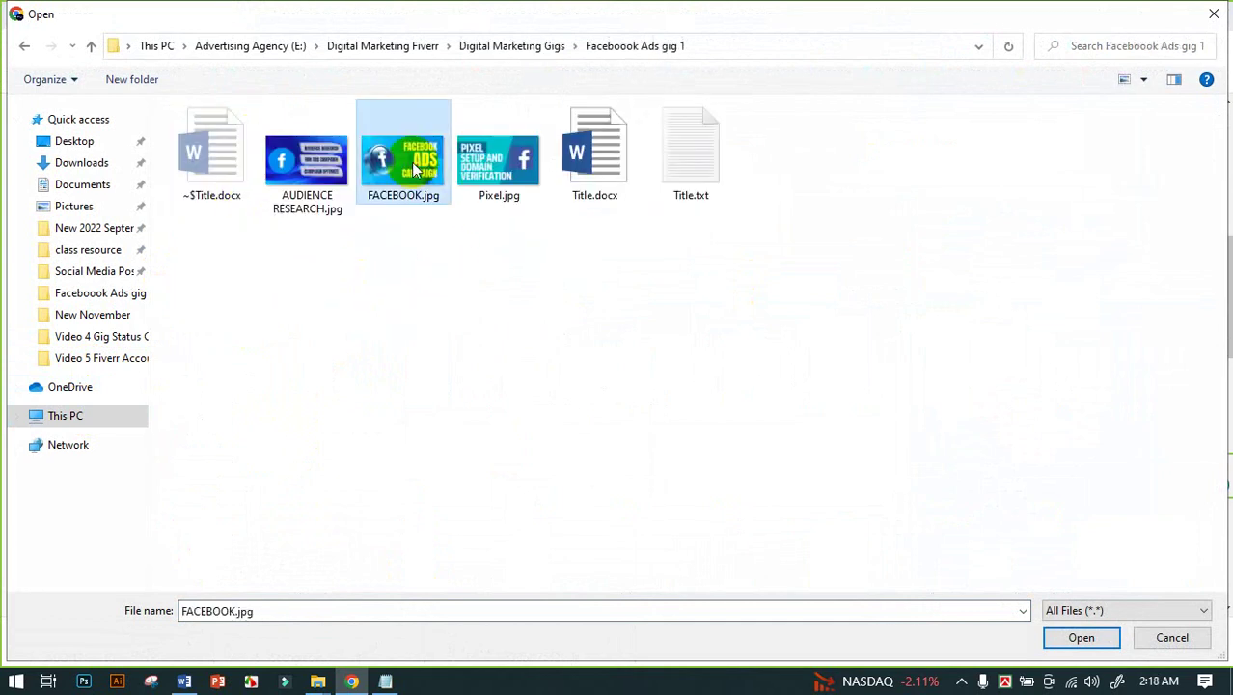
{"action": "left_click", "coordinate": [1080, 639]}
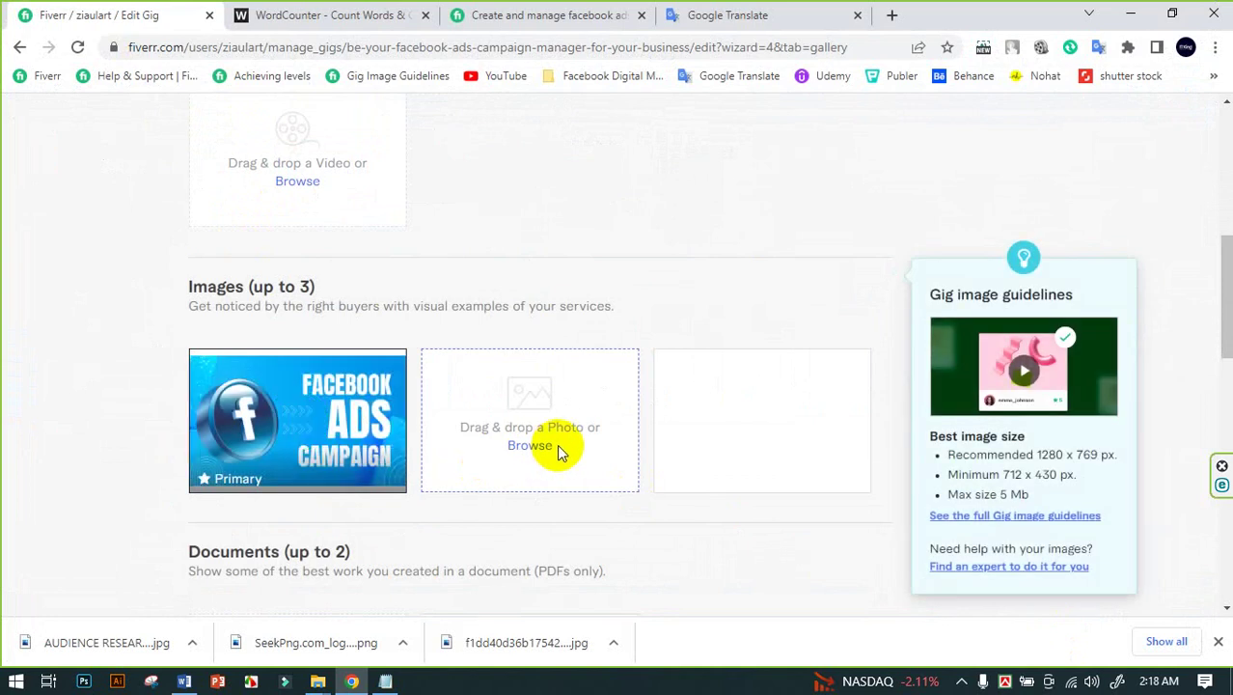
Upload Pixel.jpg from the same folder as the second gig image
{"action": "left_click", "coordinate": [538, 447]}
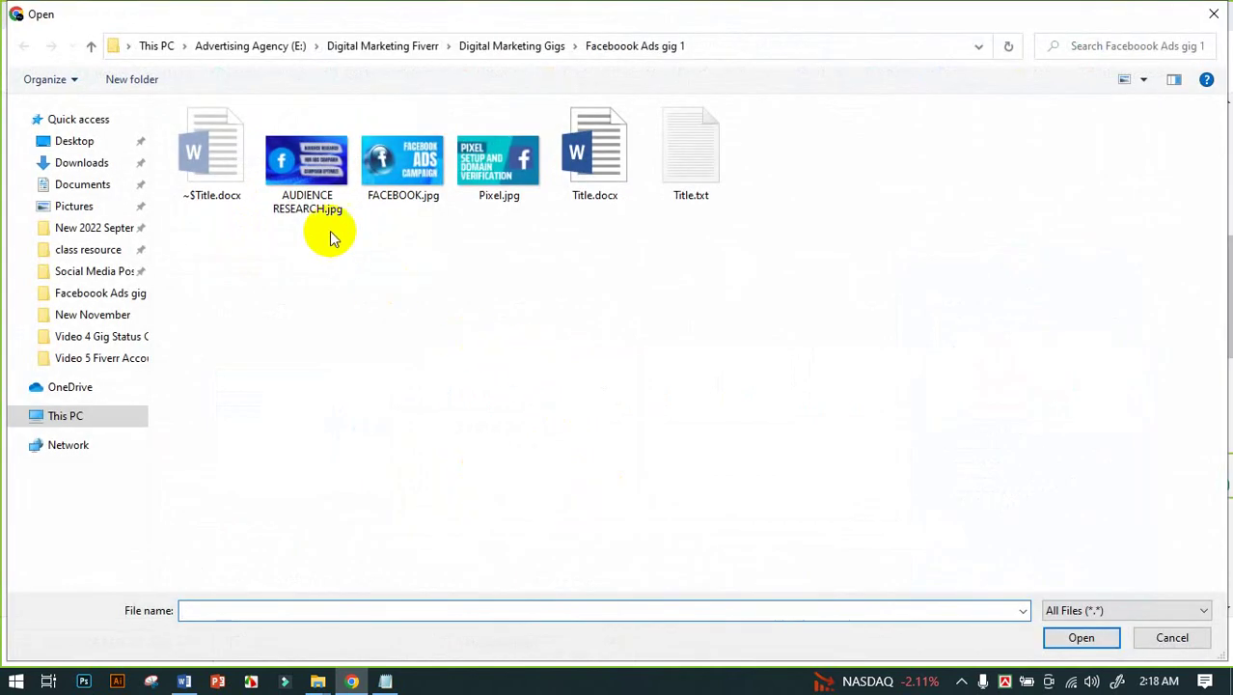
{"action": "left_click", "coordinate": [309, 172]}
{"action": "left_click", "coordinate": [495, 171]}
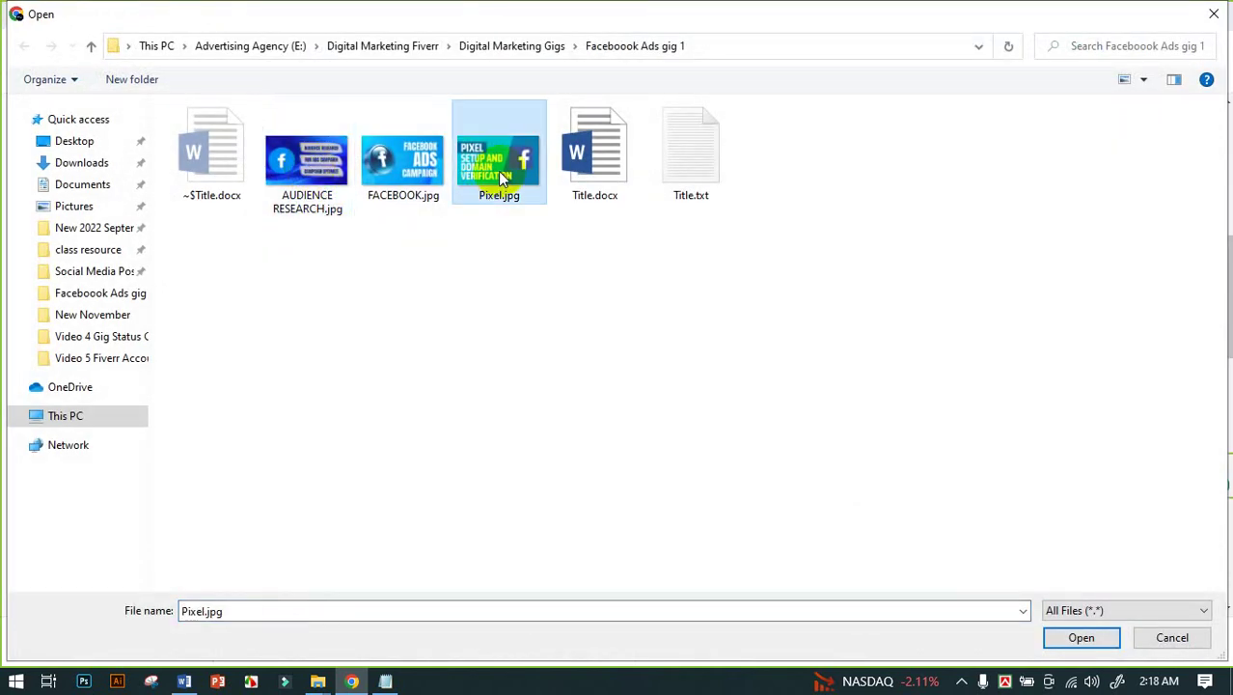
{"action": "left_click", "coordinate": [1079, 636]}
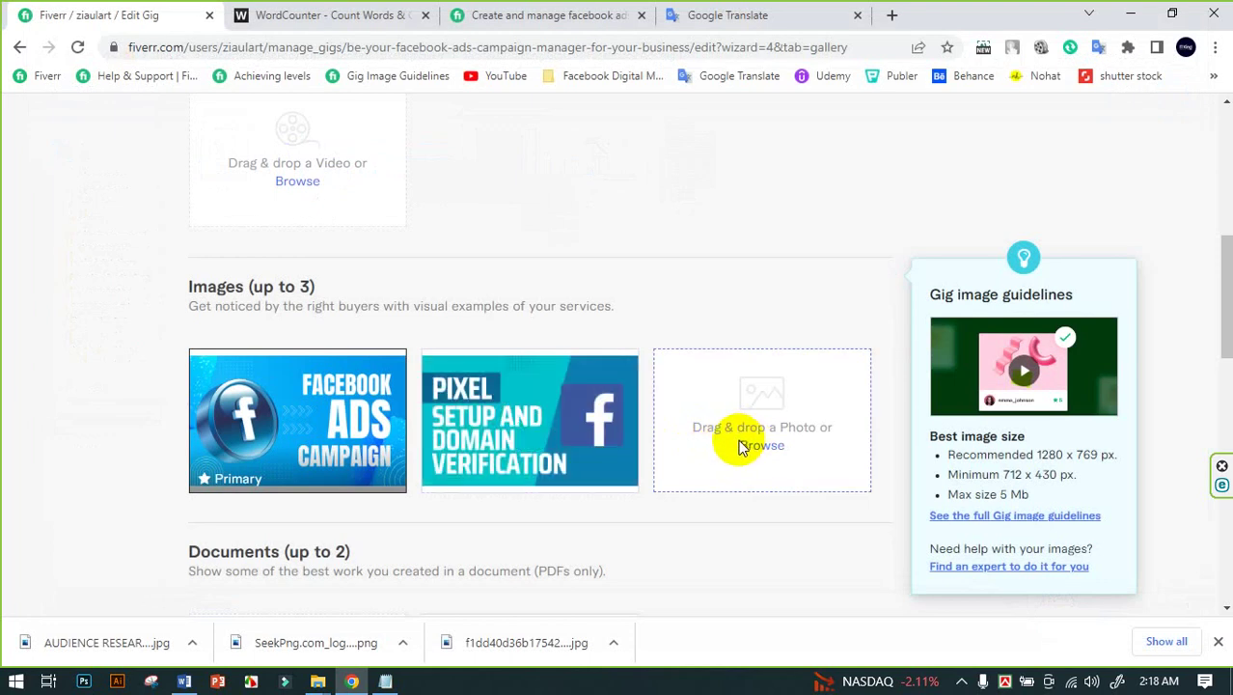
Upload AUDIENCE RESEARCH.jpg from the same folder as the third gig image
{"action": "left_click", "coordinate": [772, 447]}
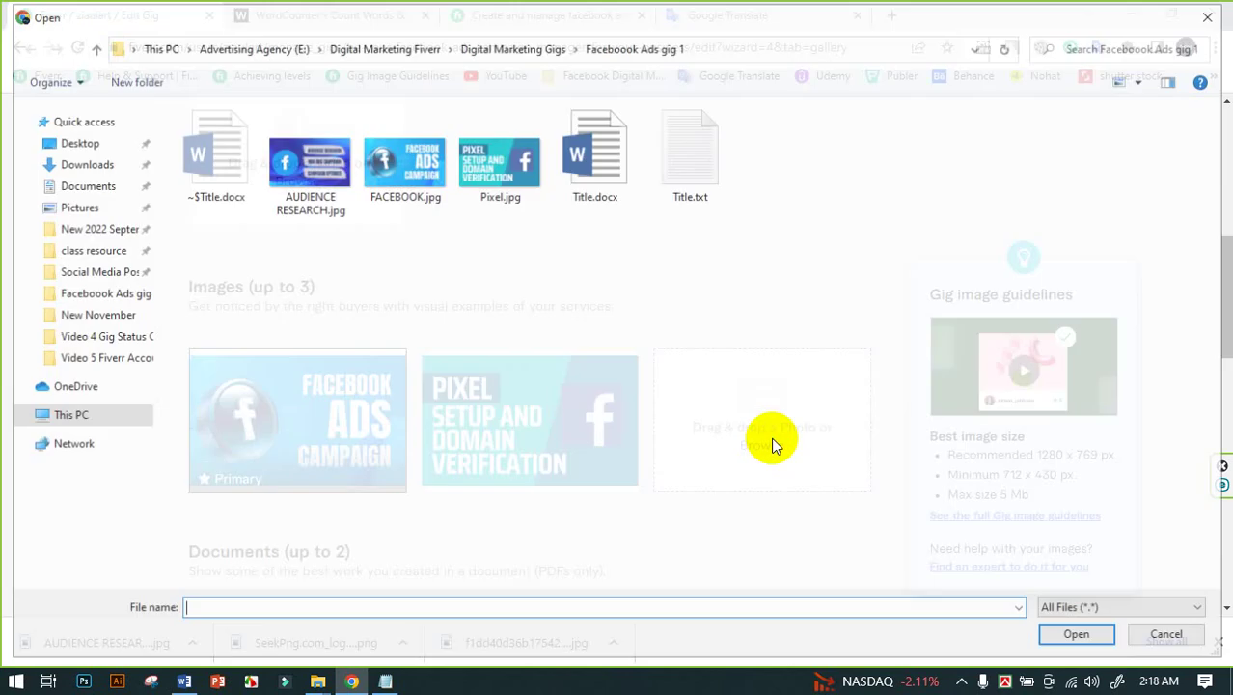
{"action": "left_click", "coordinate": [301, 193]}
{"action": "left_click", "coordinate": [1080, 637]}
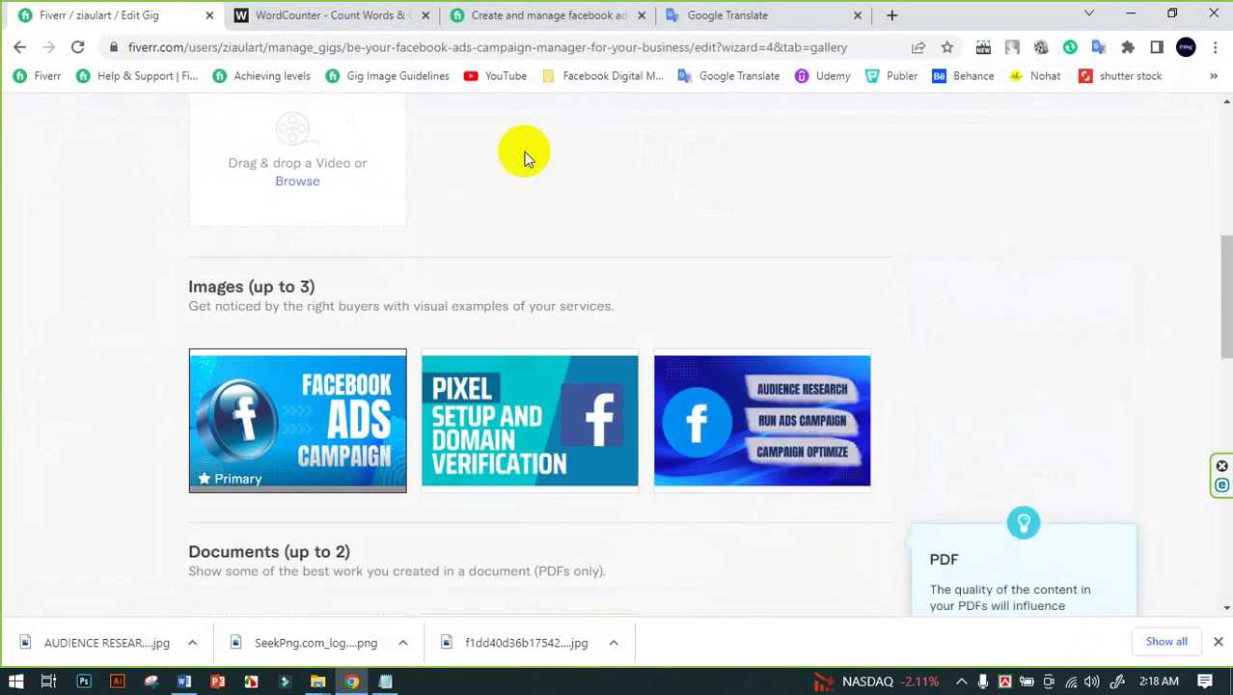
Examine the gallery images of the competing gig for creating and managing Facebook and Instagram ads campaigns
{"action": "left_click", "coordinate": [516, 15]}
{"action": "scroll", "coordinate": [619, 282], "scroll_direction": "up", "scroll_amount": 5}
{"action": "scroll", "coordinate": [619, 282], "scroll_direction": "up", "scroll_amount": 10}
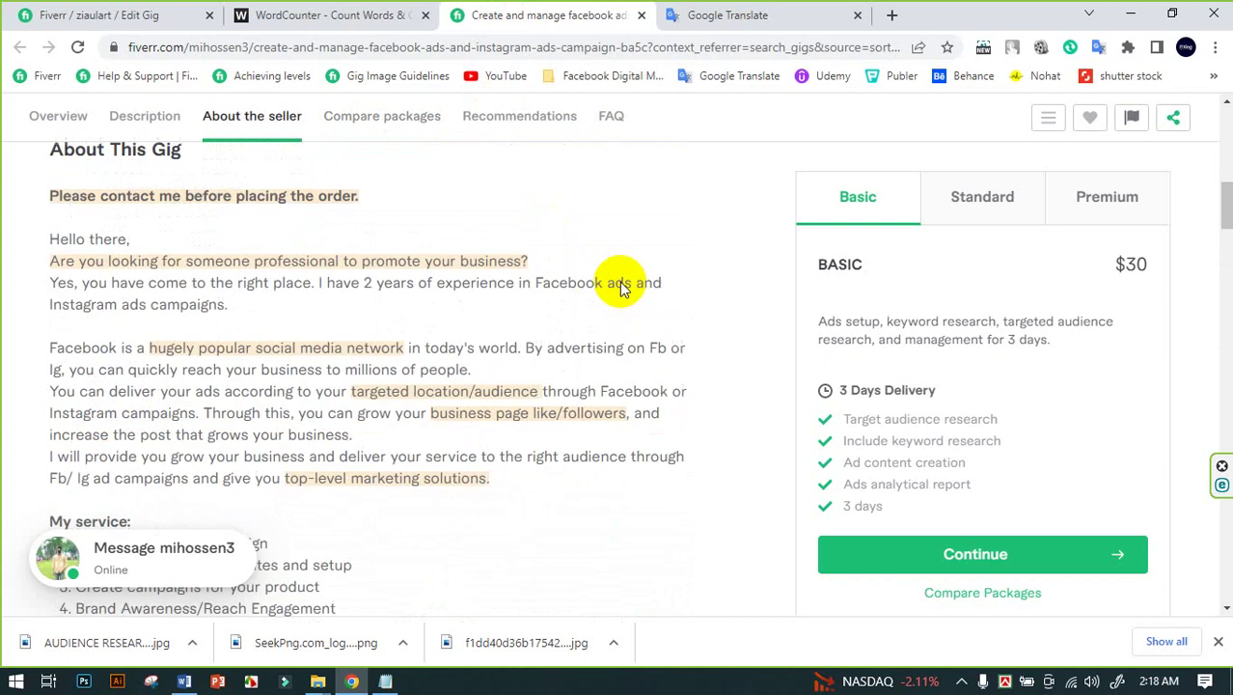
{"action": "scroll", "coordinate": [622, 289], "scroll_direction": "down", "scroll_amount": 3}
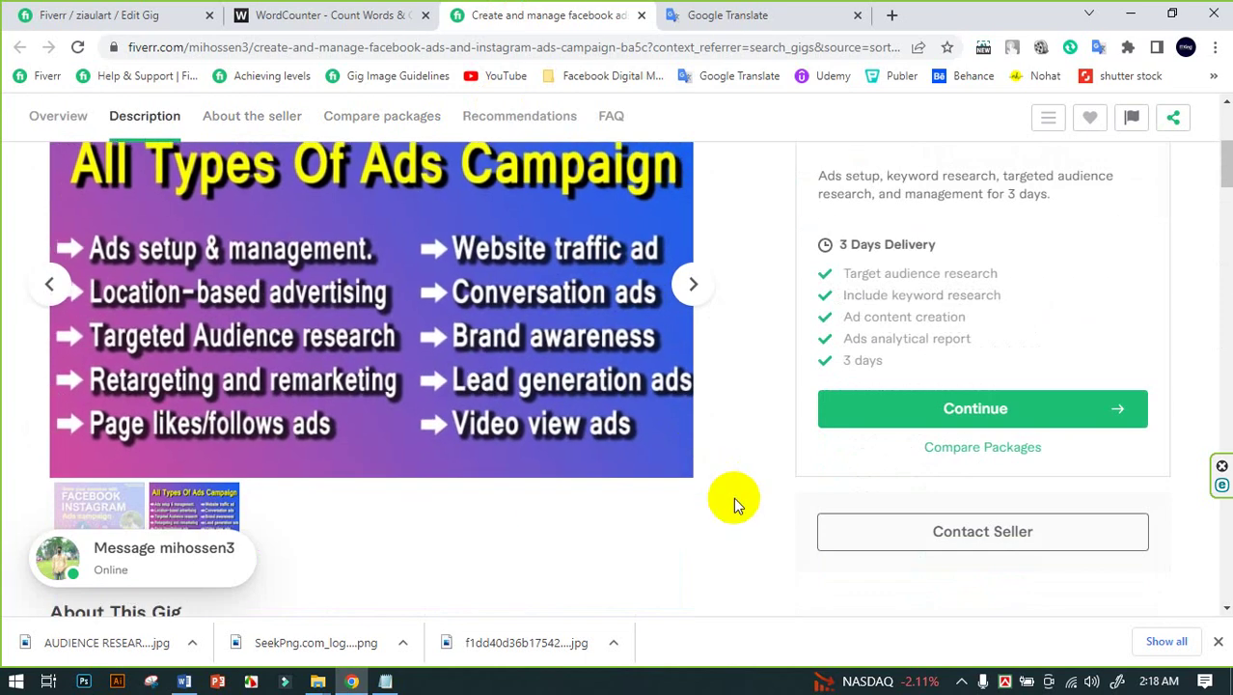
{"action": "left_click", "coordinate": [687, 283]}
{"action": "left_click", "coordinate": [687, 282]}
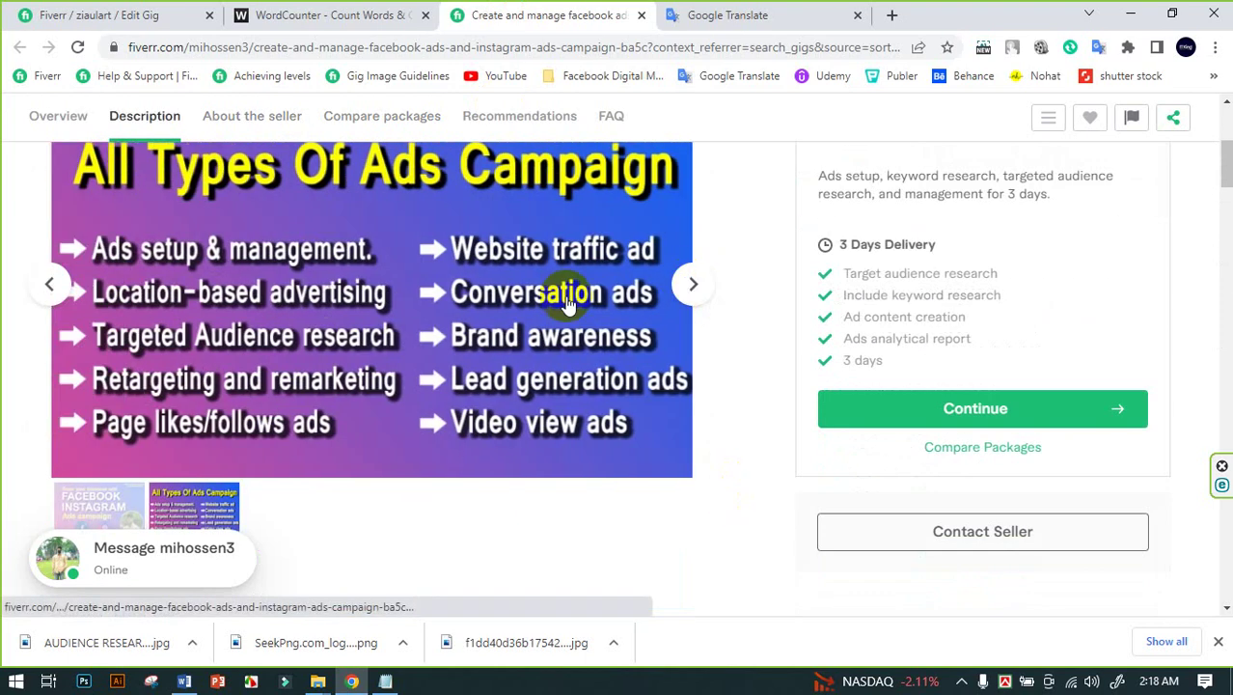
{"action": "scroll", "coordinate": [454, 295], "scroll_direction": "up", "scroll_amount": 3}
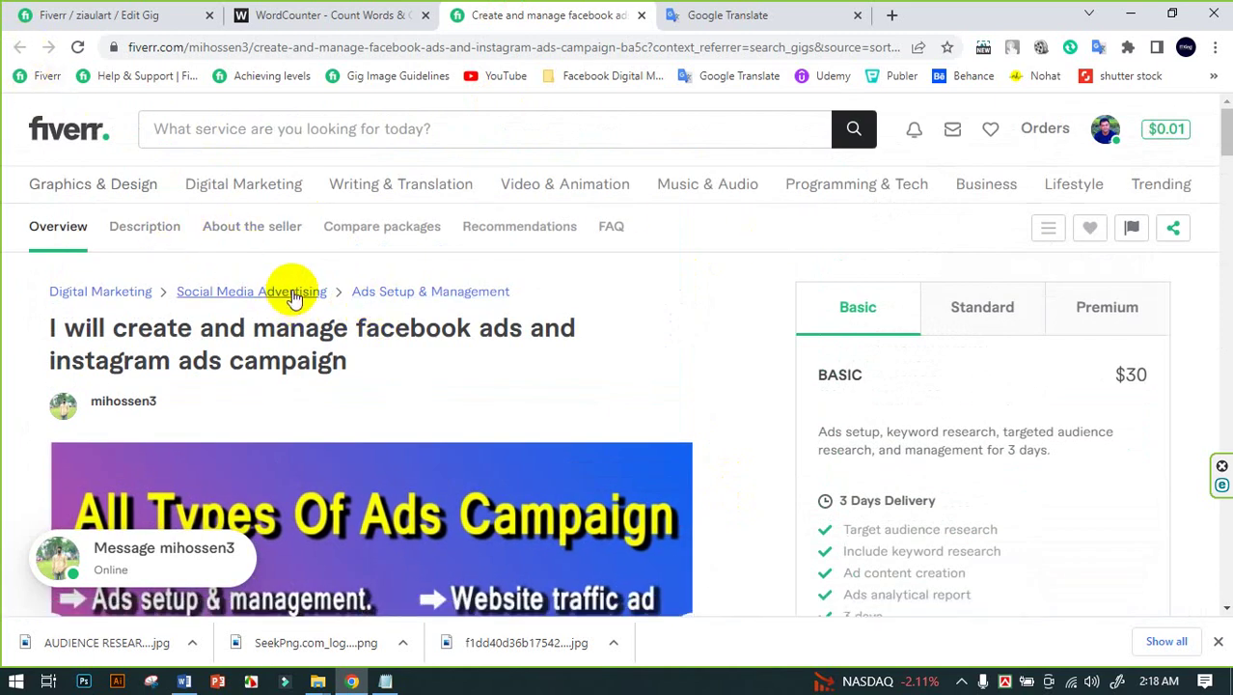
Search Fiverr for "facebook ads campaign" and sort the results by Newest Arrivals
{"action": "left_click", "coordinate": [301, 134]}
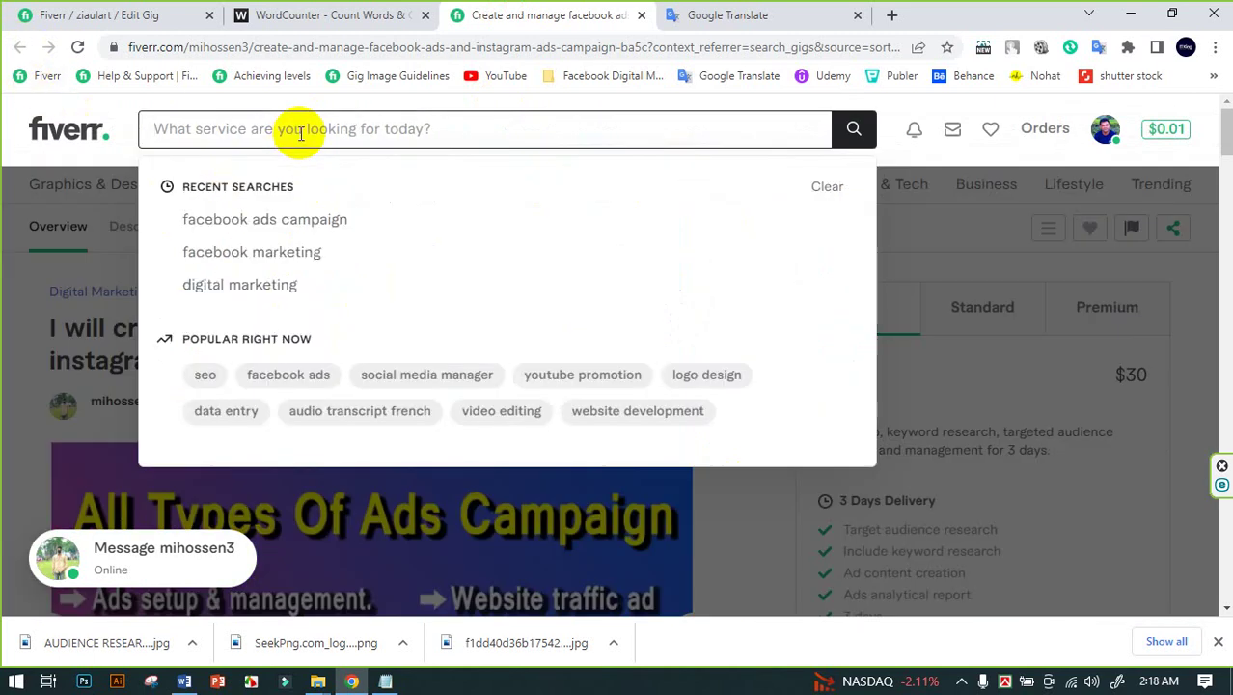
{"action": "left_click", "coordinate": [309, 220]}
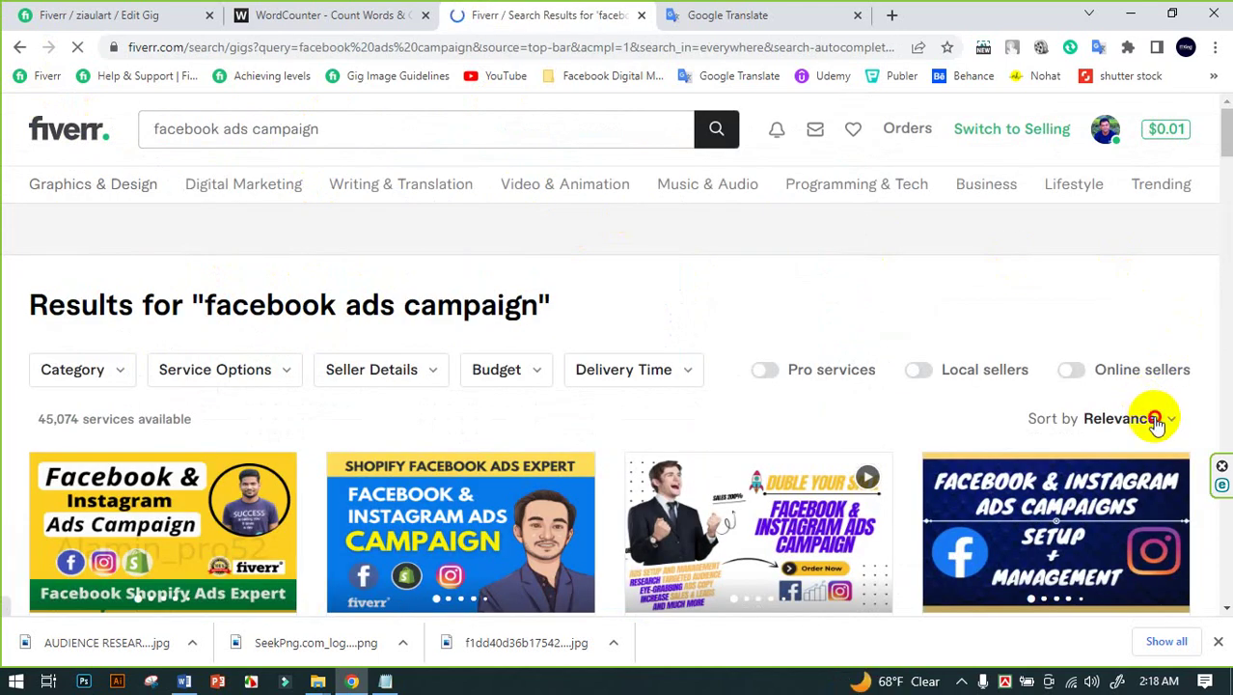
{"action": "left_click", "coordinate": [1157, 423]}
{"action": "scroll", "coordinate": [1144, 415], "scroll_direction": "down", "scroll_amount": 1}
{"action": "scroll", "coordinate": [1026, 418], "scroll_direction": "up", "scroll_amount": 1}
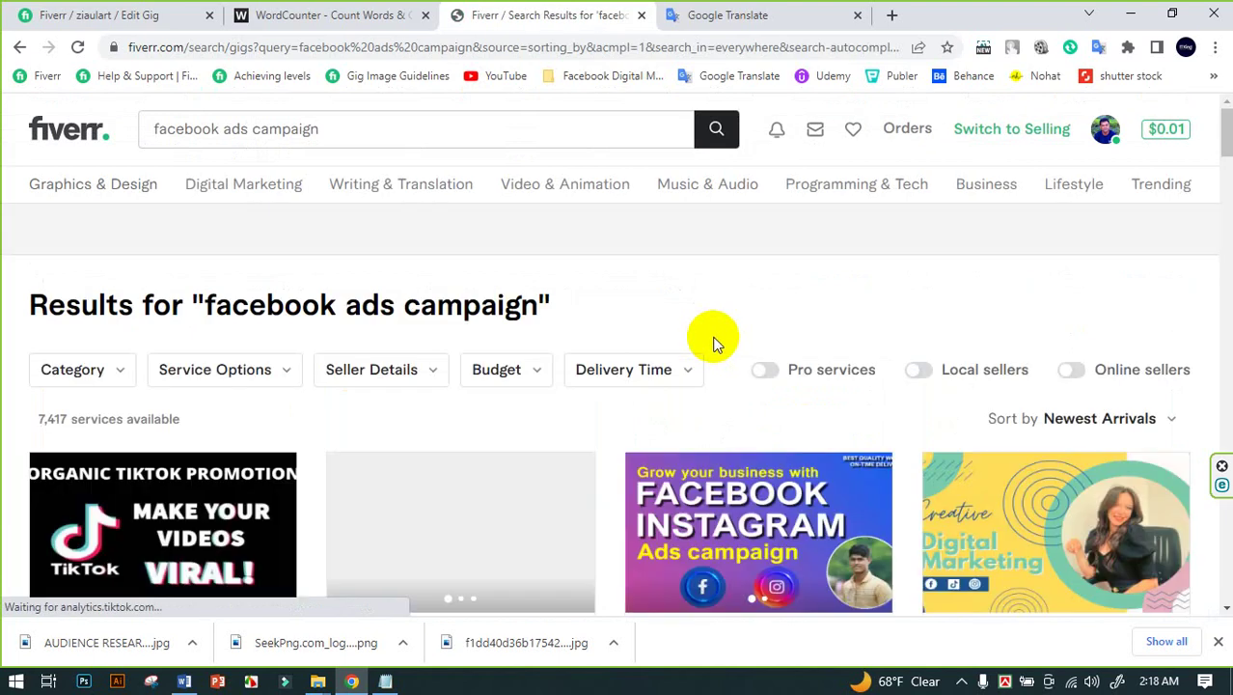
Examine the gallery images of the competing Facebook ads gigs in the search results
{"action": "scroll", "coordinate": [577, 294], "scroll_direction": "down", "scroll_amount": 3}
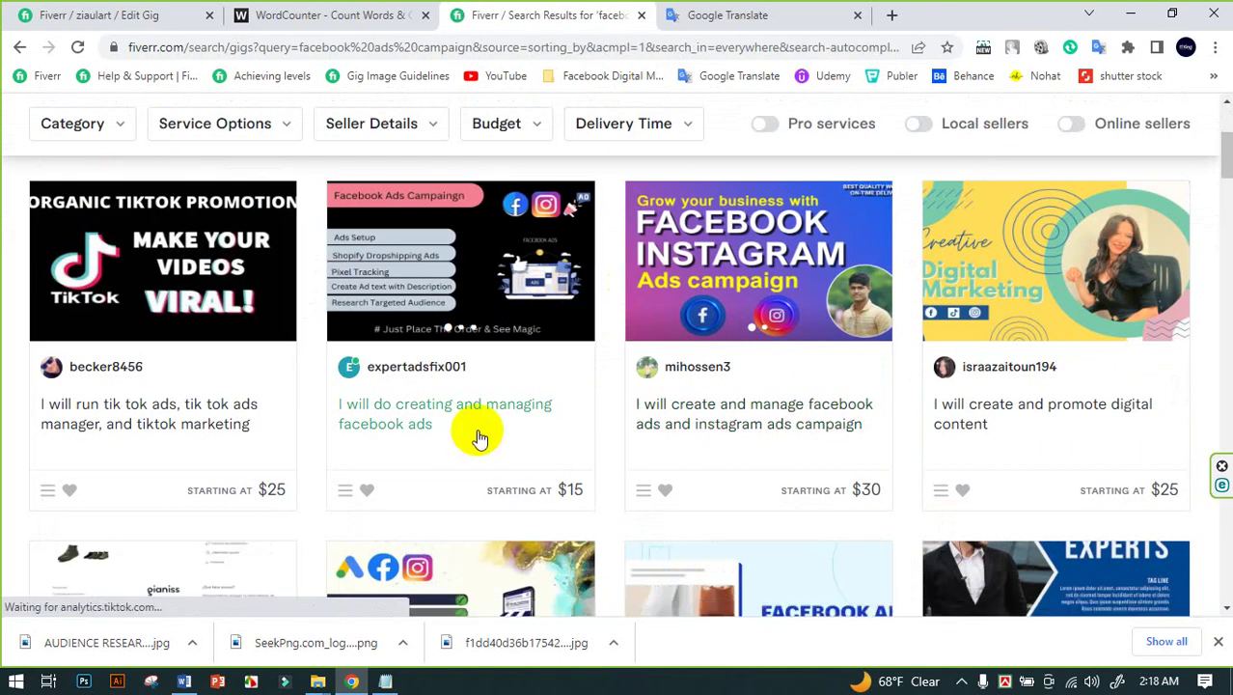
{"action": "left_click", "coordinate": [591, 265]}
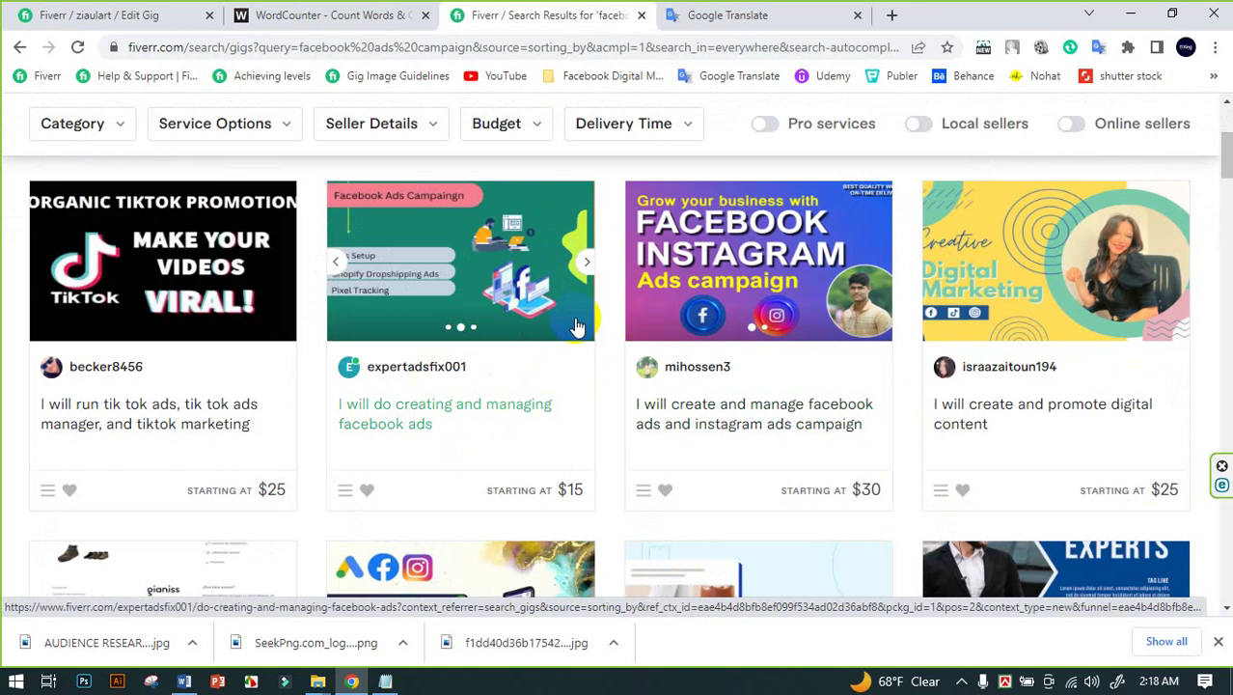
{"action": "left_click", "coordinate": [588, 263]}
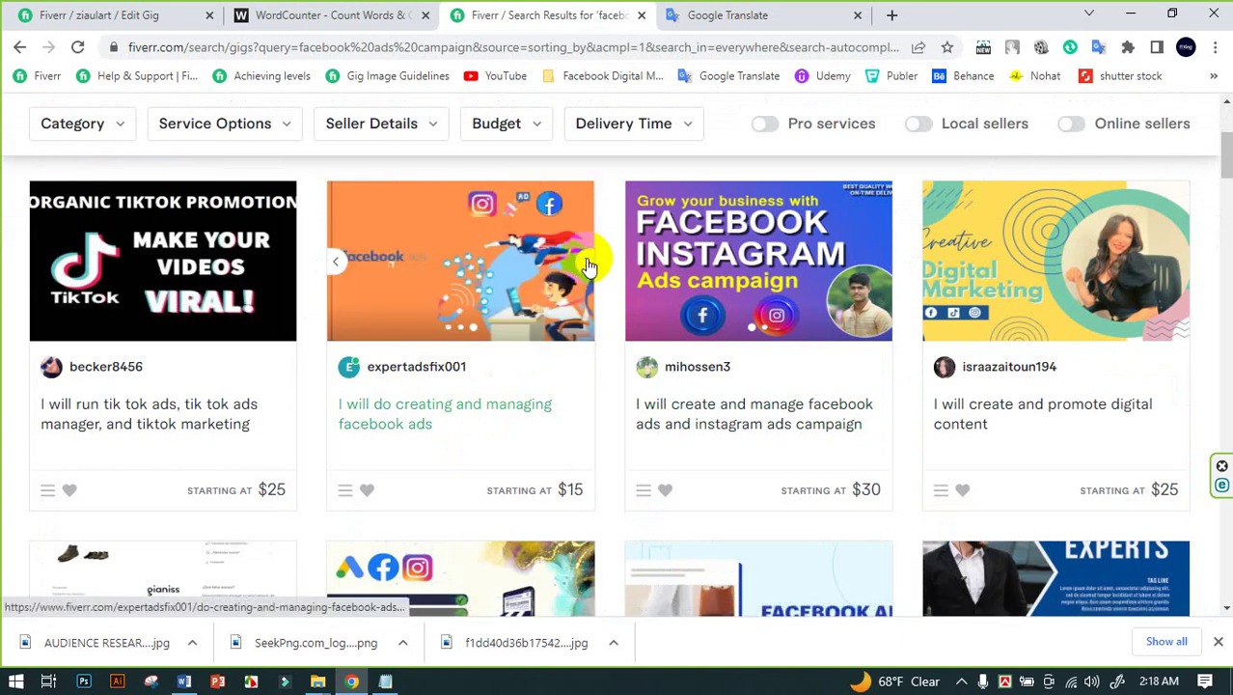
{"action": "left_click", "coordinate": [591, 264]}
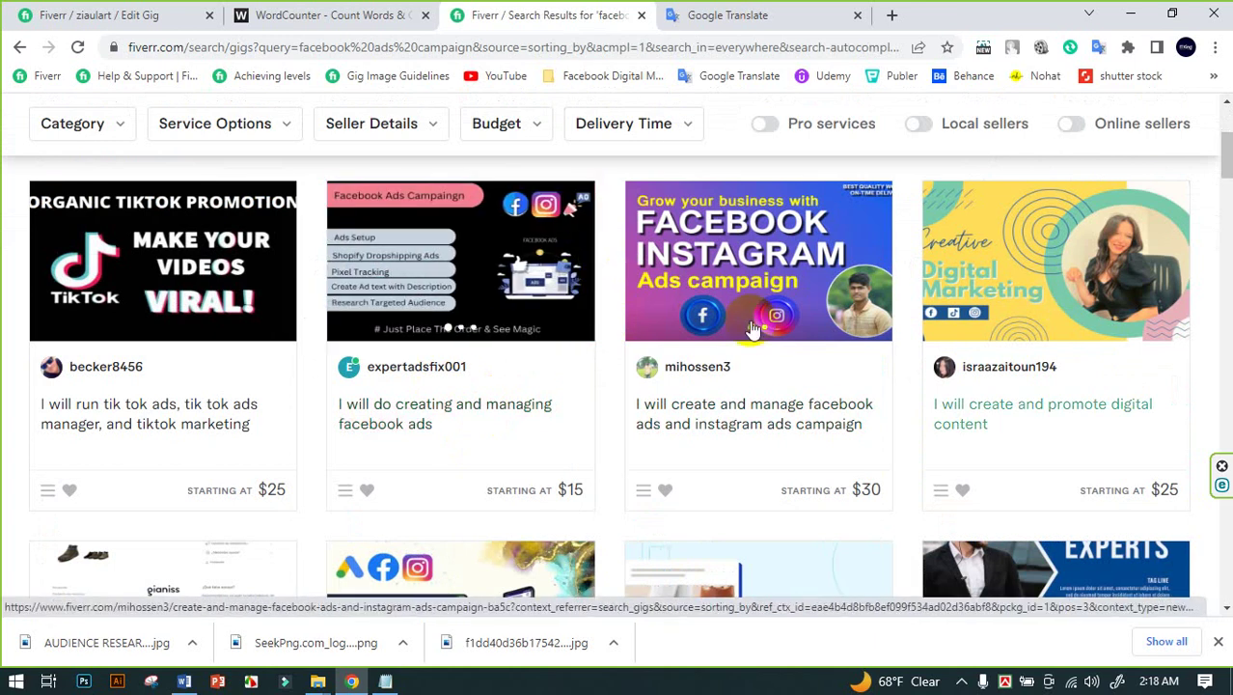
{"action": "scroll", "coordinate": [1030, 325], "scroll_direction": "down", "scroll_amount": 3}
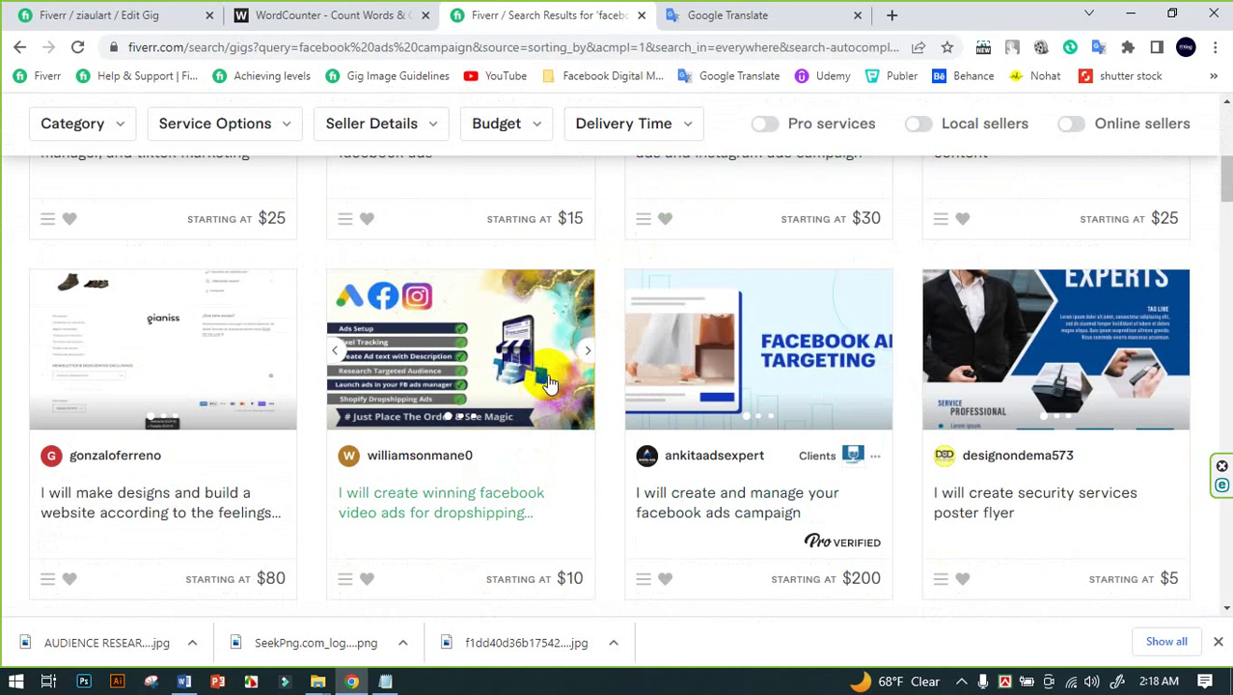
{"action": "left_click", "coordinate": [583, 353]}
{"action": "left_click", "coordinate": [585, 355]}
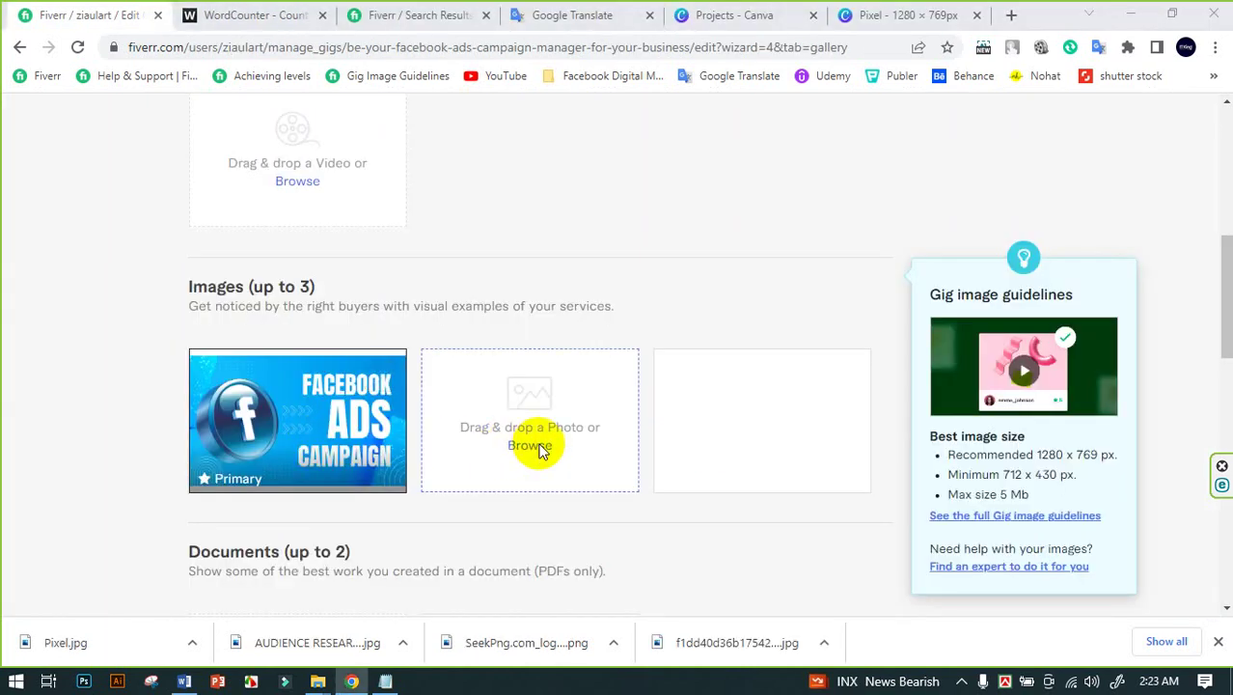
Upload AUDIENCE RESEARCH.jpg from the Faceboook Ads gig 1 folder as the second gig image
{"action": "left_click", "coordinate": [530, 445]}
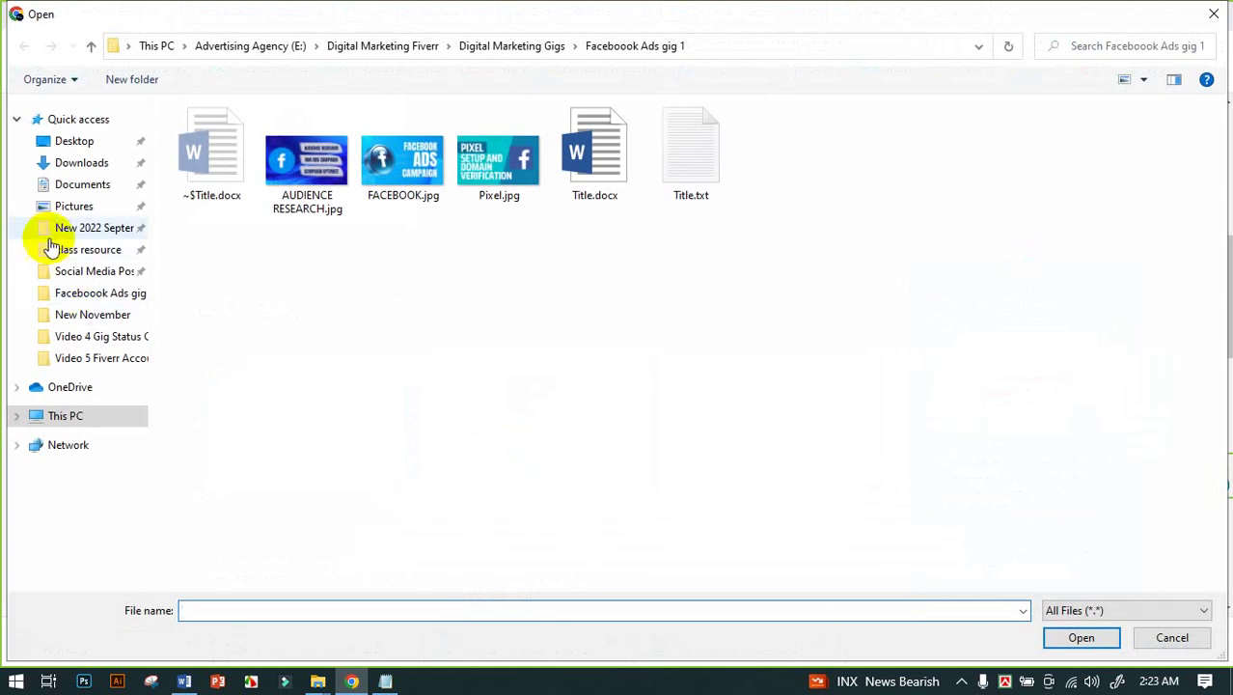
{"action": "left_click", "coordinate": [300, 165]}
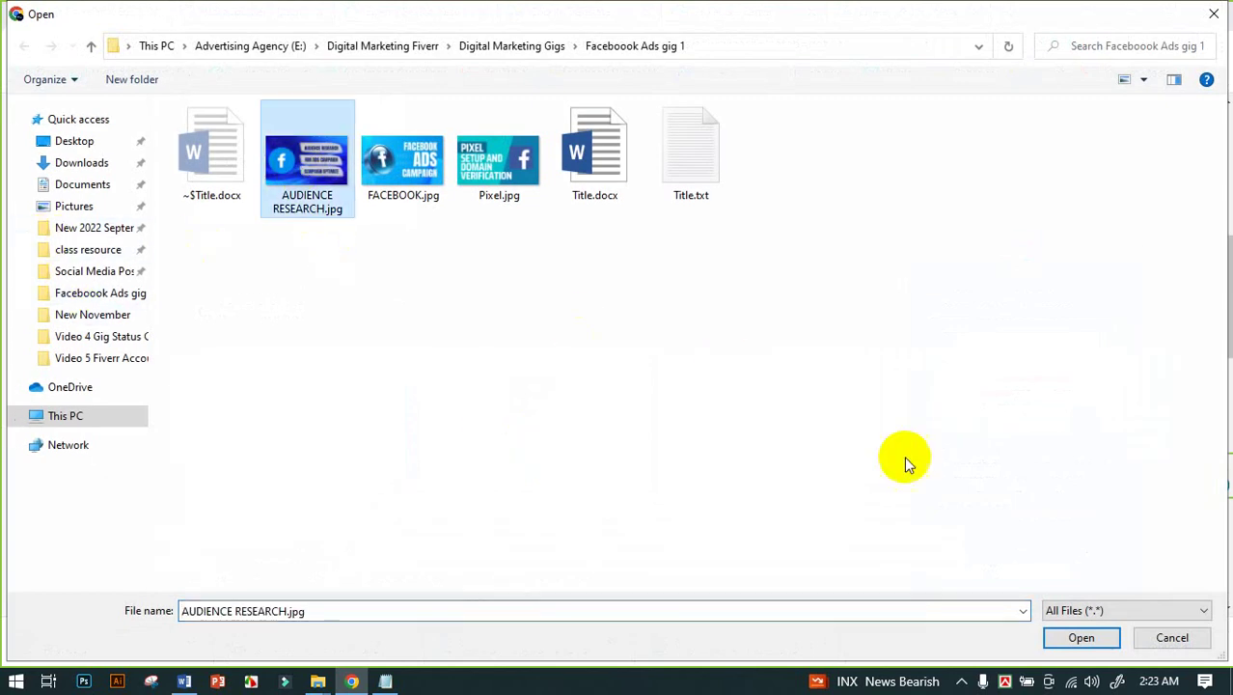
{"action": "left_click", "coordinate": [1071, 638]}
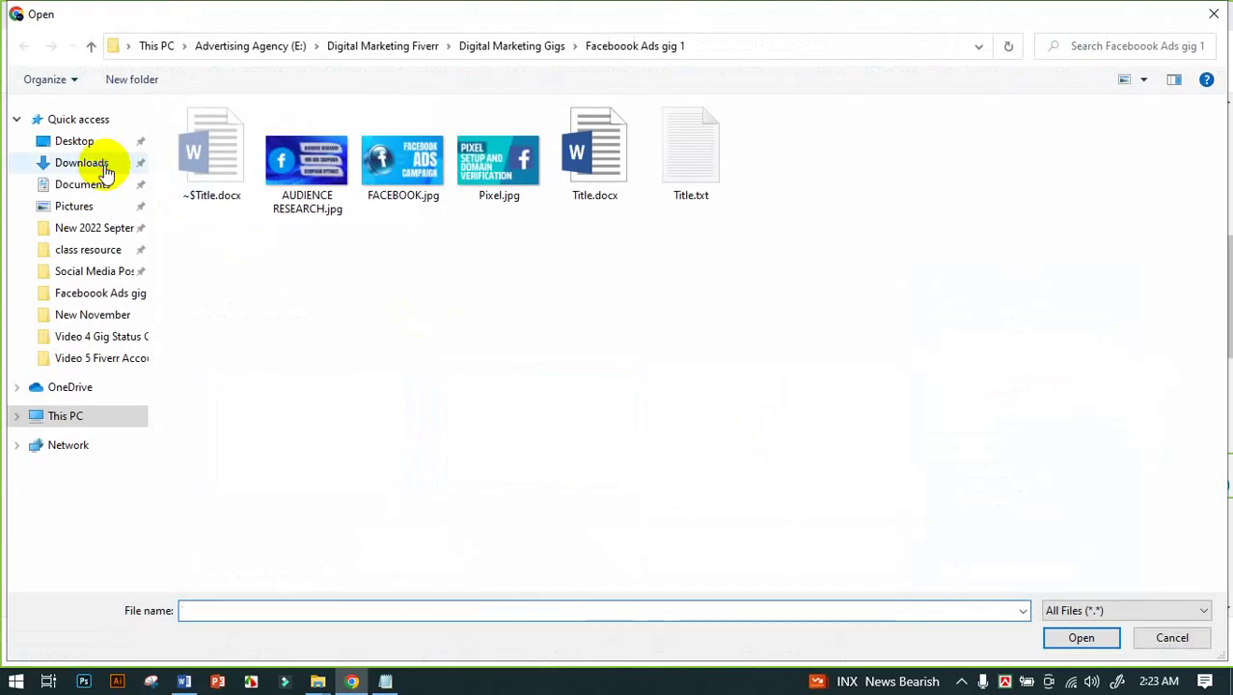
Upload Pixel.jpg from the Downloads folder as the third gig image
{"action": "left_click", "coordinate": [81, 162]}
{"action": "left_click", "coordinate": [211, 178]}
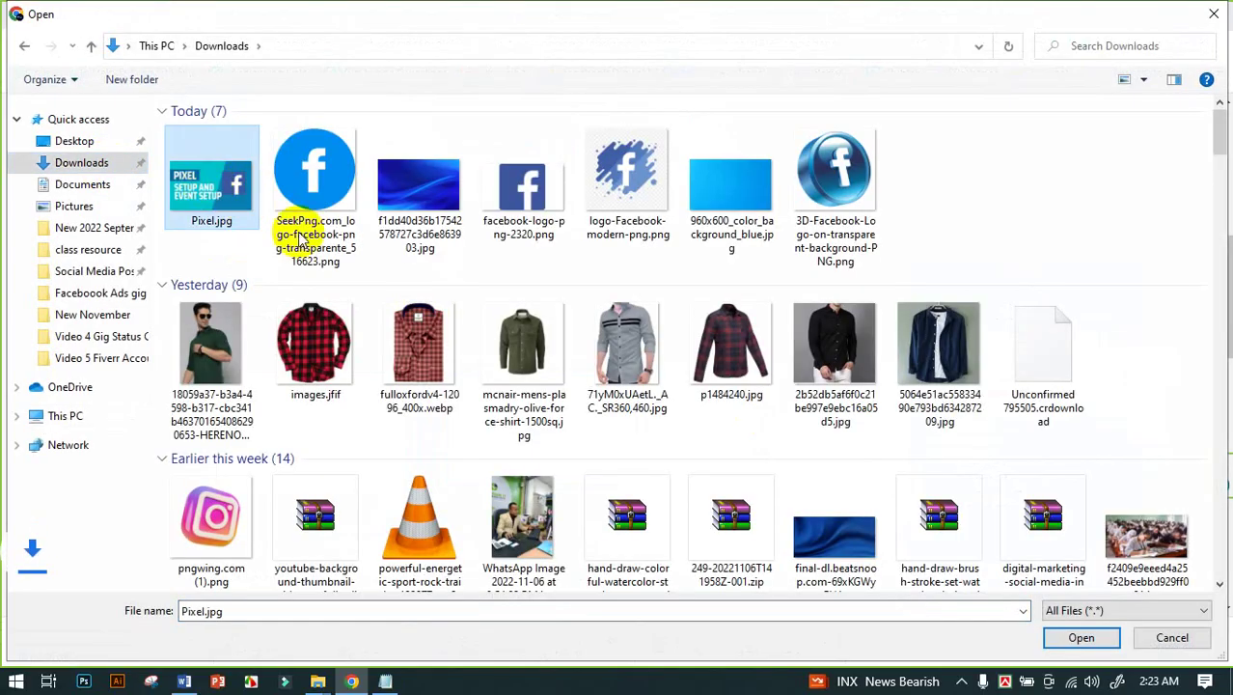
{"action": "left_click", "coordinate": [1071, 638]}
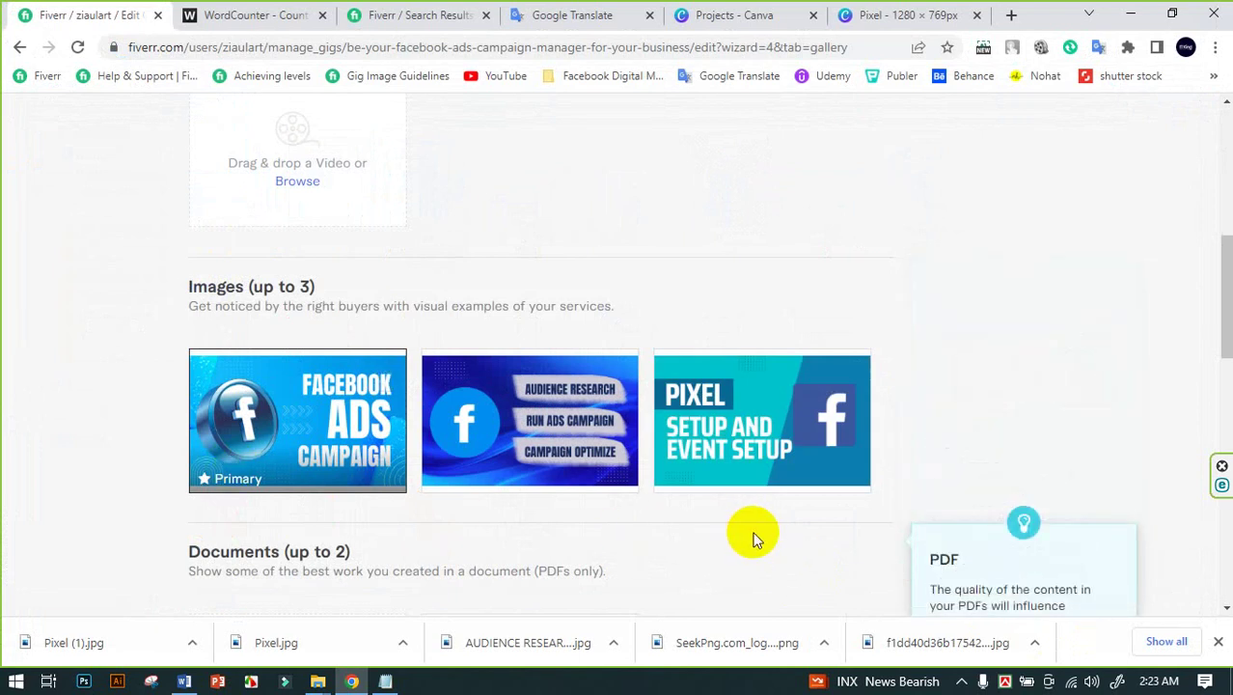
Save the gig gallery and continue to the Publish stage
{"action": "scroll", "coordinate": [823, 510], "scroll_direction": "down", "scroll_amount": 5}
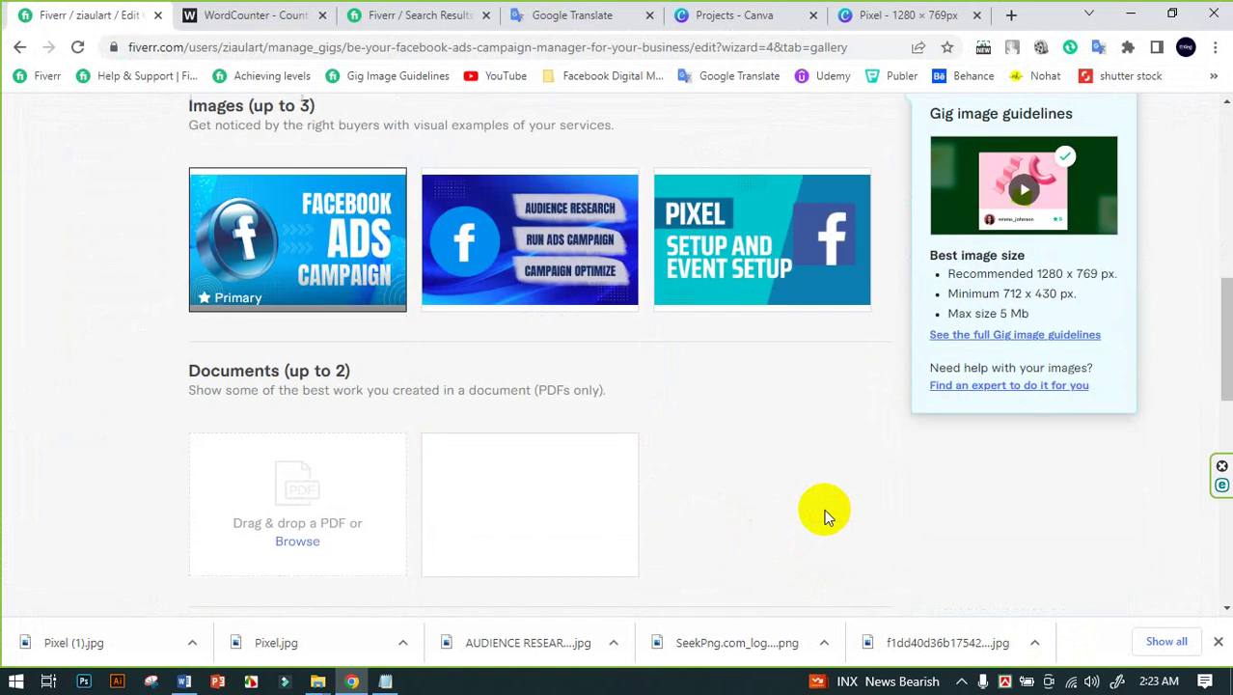
{"action": "scroll", "coordinate": [823, 509], "scroll_direction": "up", "scroll_amount": 1}
{"action": "left_click", "coordinate": [846, 438]}
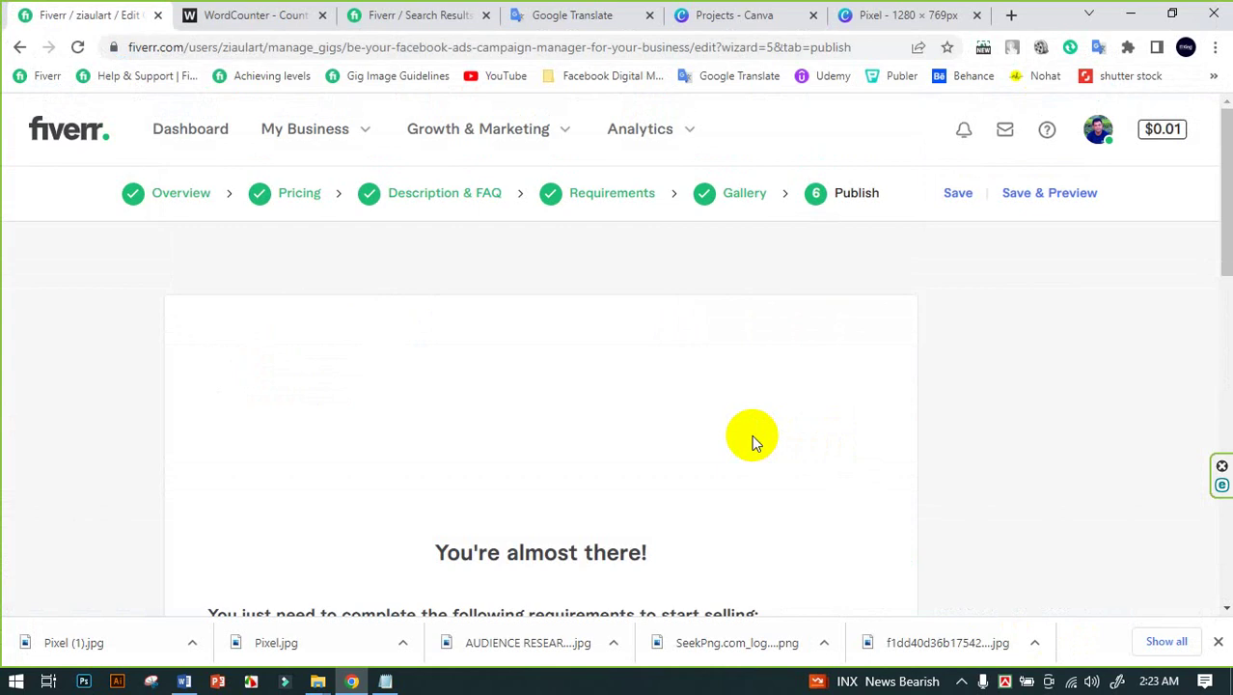
Publish the Facebook ads campaign gig and finish the wizard to return to the gigs list
{"action": "scroll", "coordinate": [752, 434], "scroll_direction": "down", "scroll_amount": 3}
{"action": "scroll", "coordinate": [751, 433], "scroll_direction": "down", "scroll_amount": 1}
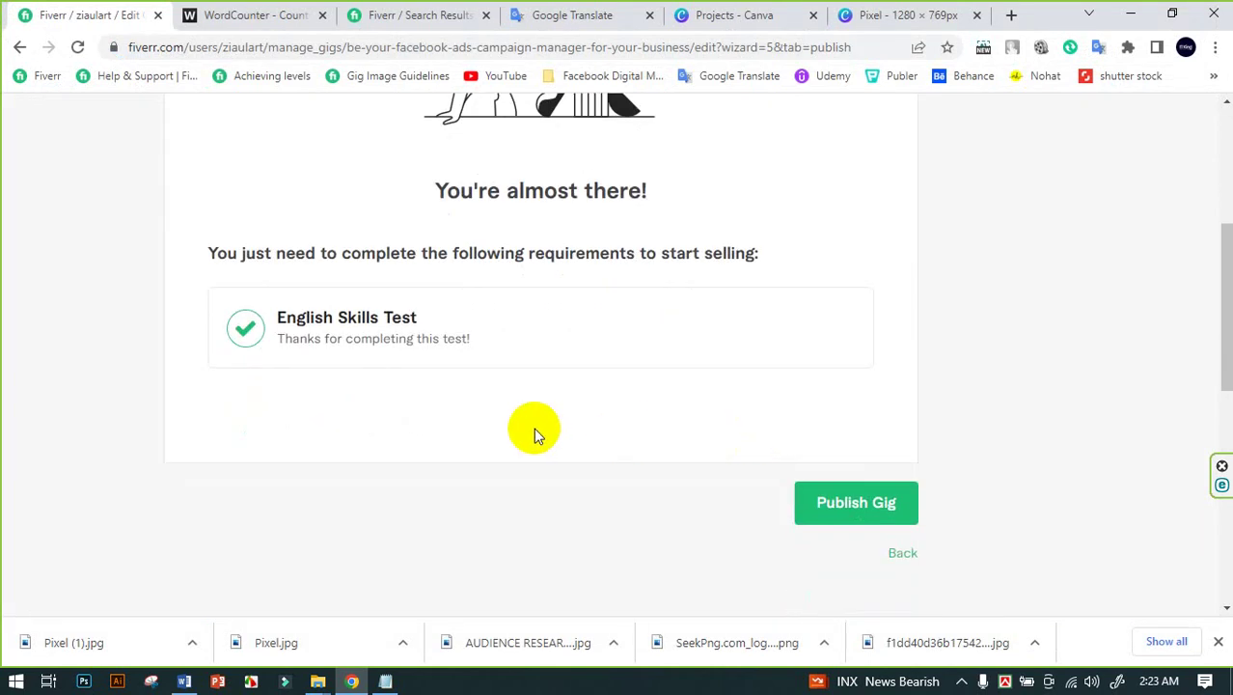
{"action": "left_click", "coordinate": [841, 510]}
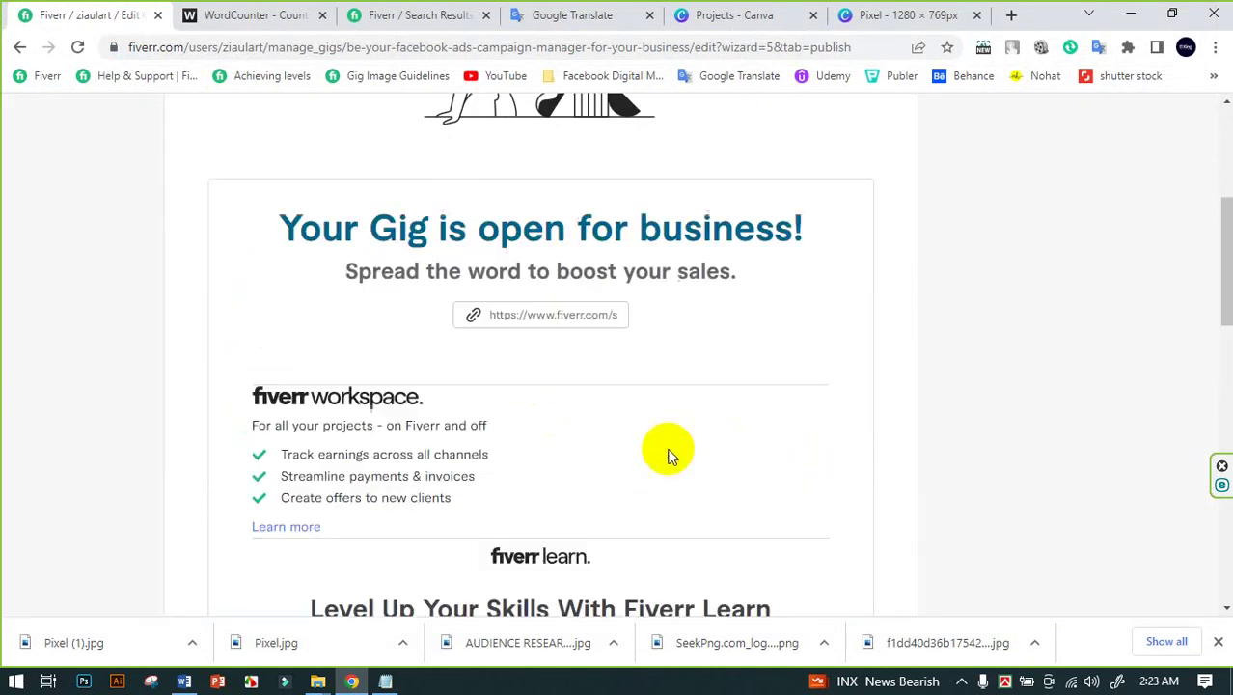
{"action": "scroll", "coordinate": [772, 449], "scroll_direction": "down", "scroll_amount": 5}
{"action": "scroll", "coordinate": [787, 434], "scroll_direction": "down", "scroll_amount": 3}
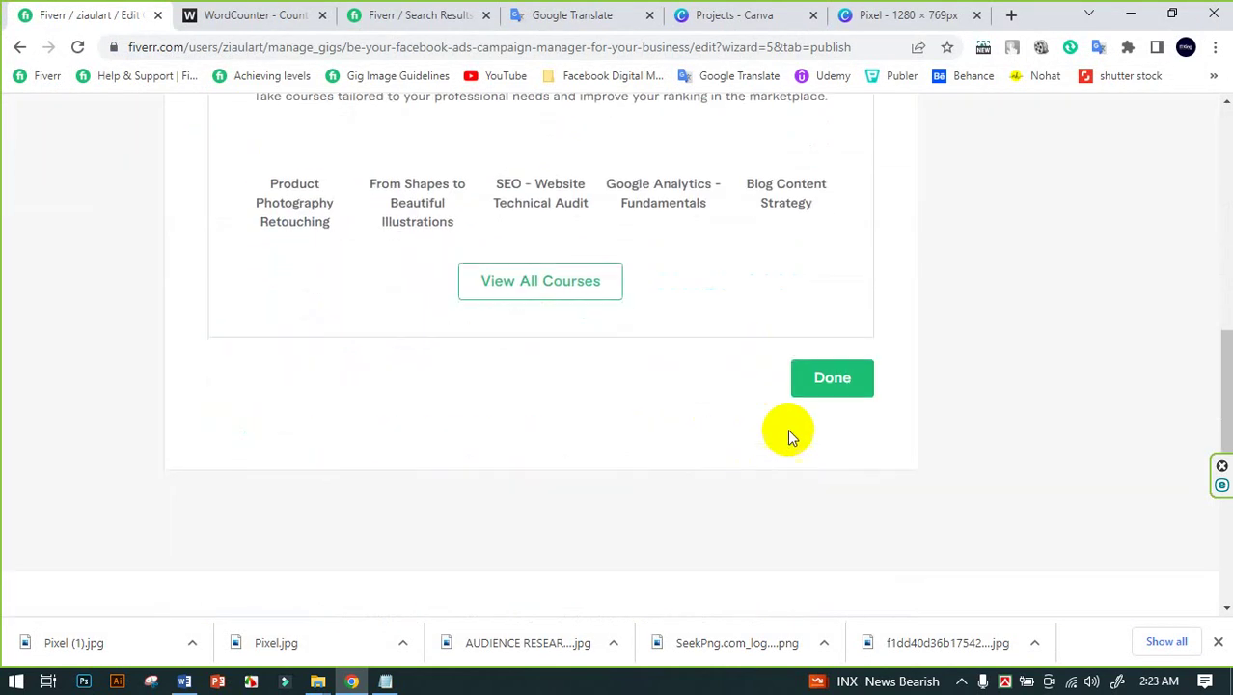
{"action": "left_click", "coordinate": [836, 382]}
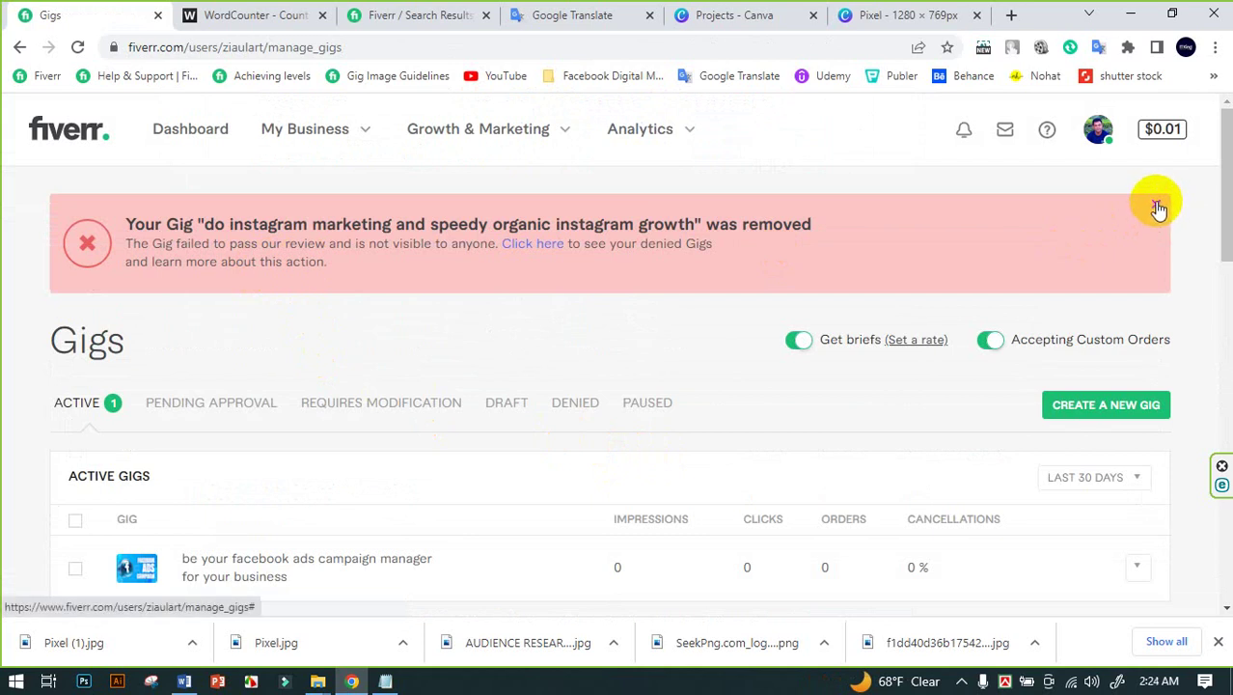
Open the denied gigs link from the removal notice in a new tab and review the active gigs list
{"action": "middle_click", "coordinate": [533, 249]}
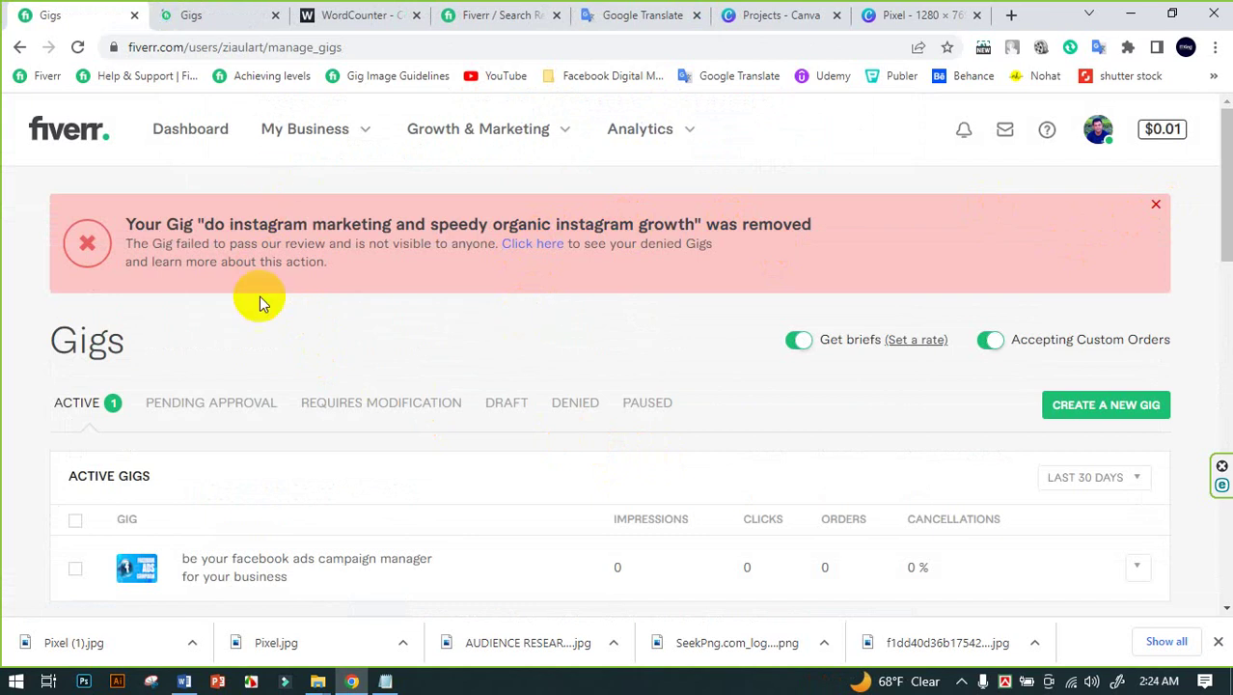
{"action": "scroll", "coordinate": [514, 357], "scroll_direction": "down", "scroll_amount": 3}
{"action": "scroll", "coordinate": [462, 350], "scroll_direction": "up", "scroll_amount": 2}
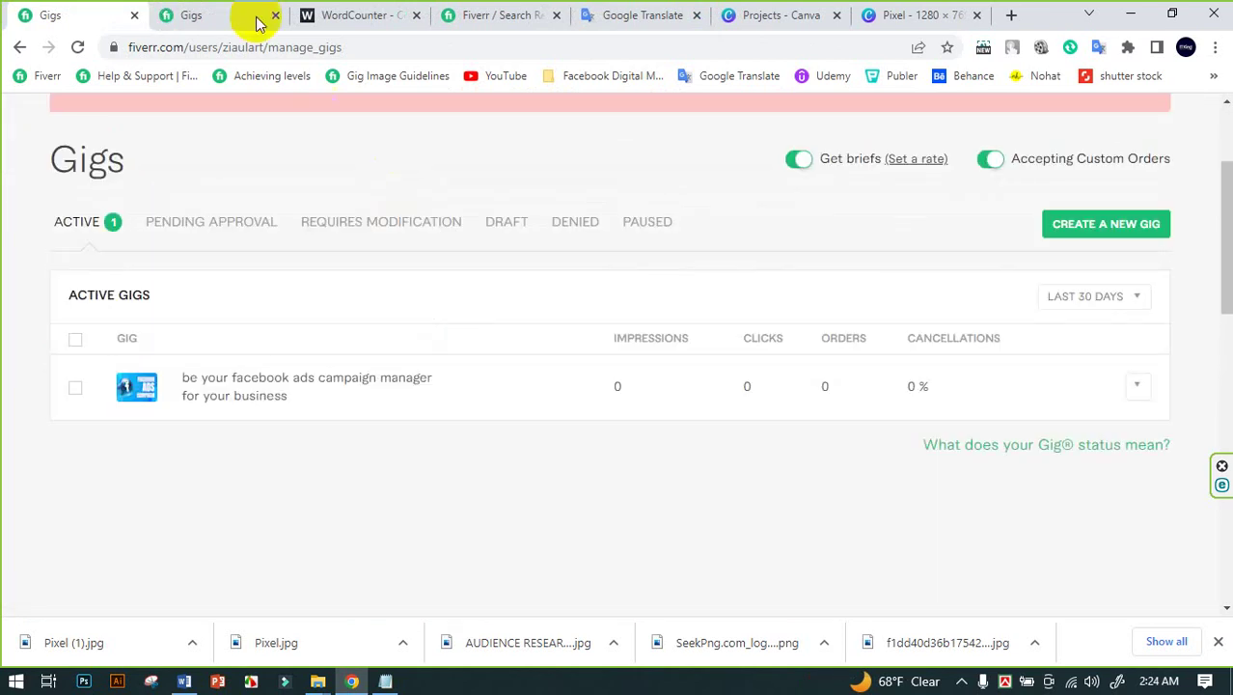